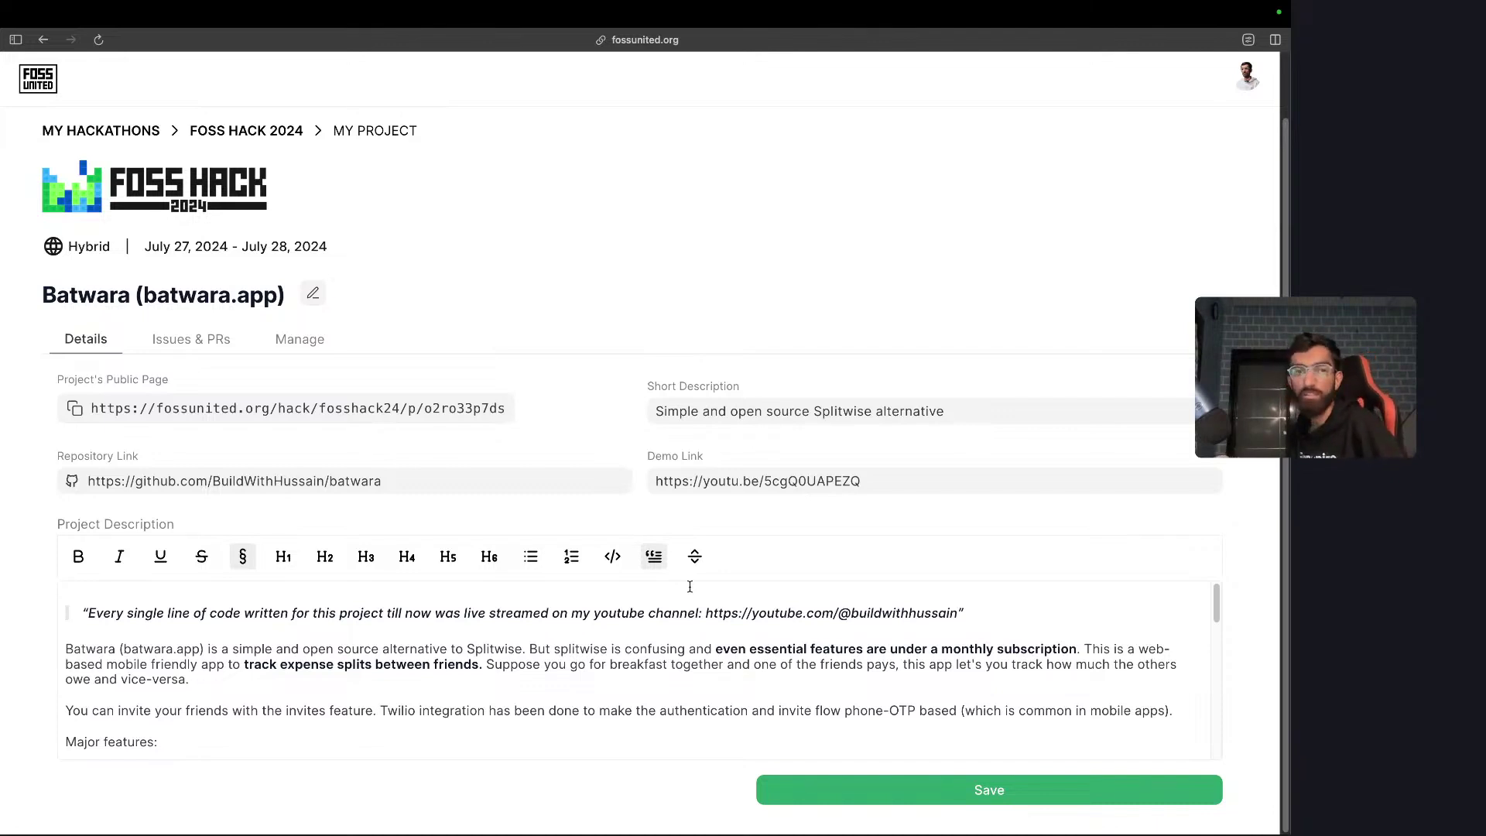
key(super+t)
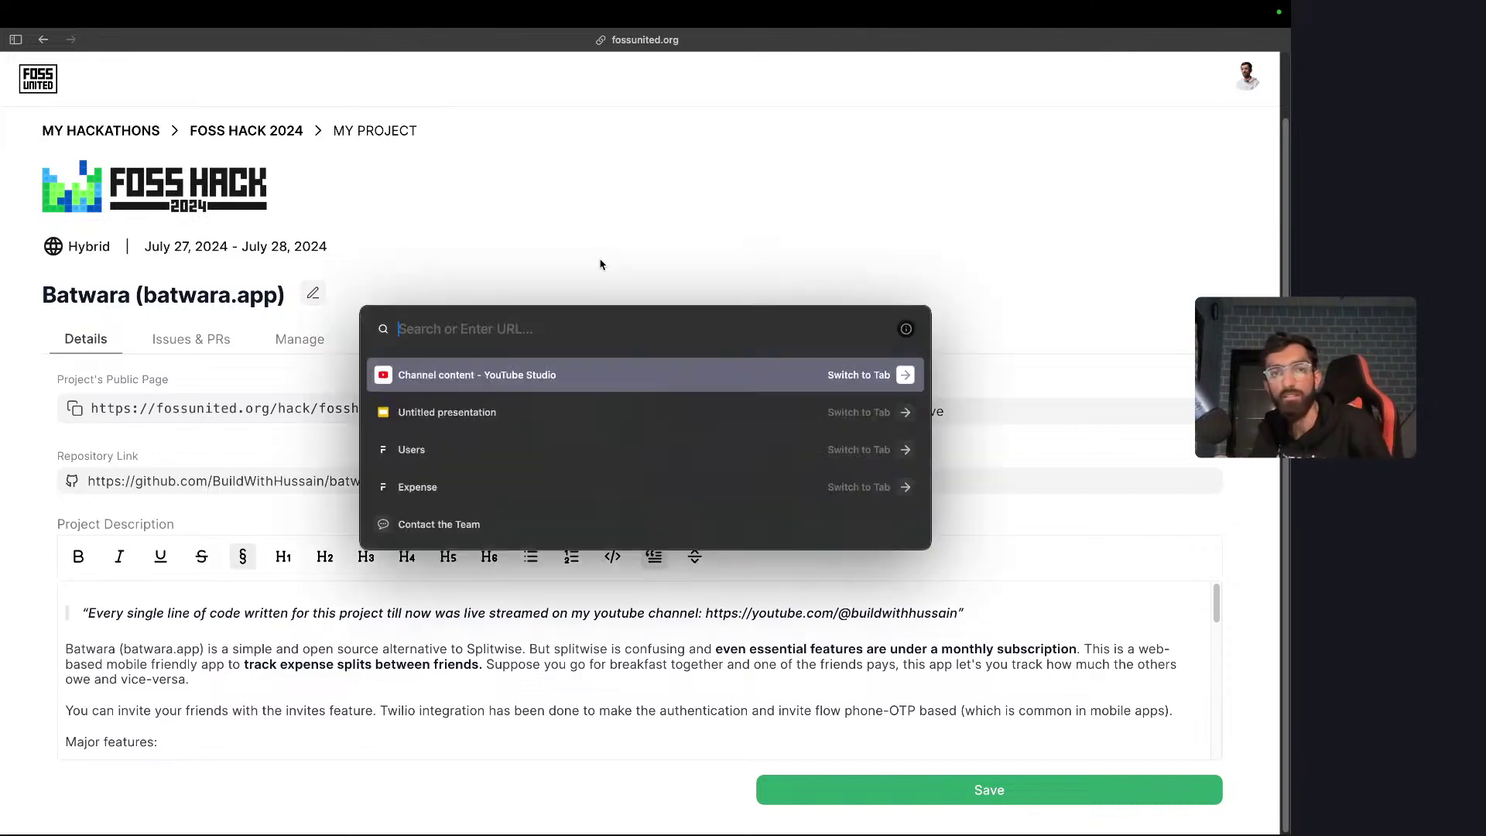
text(github.com/frappe/changemakers)
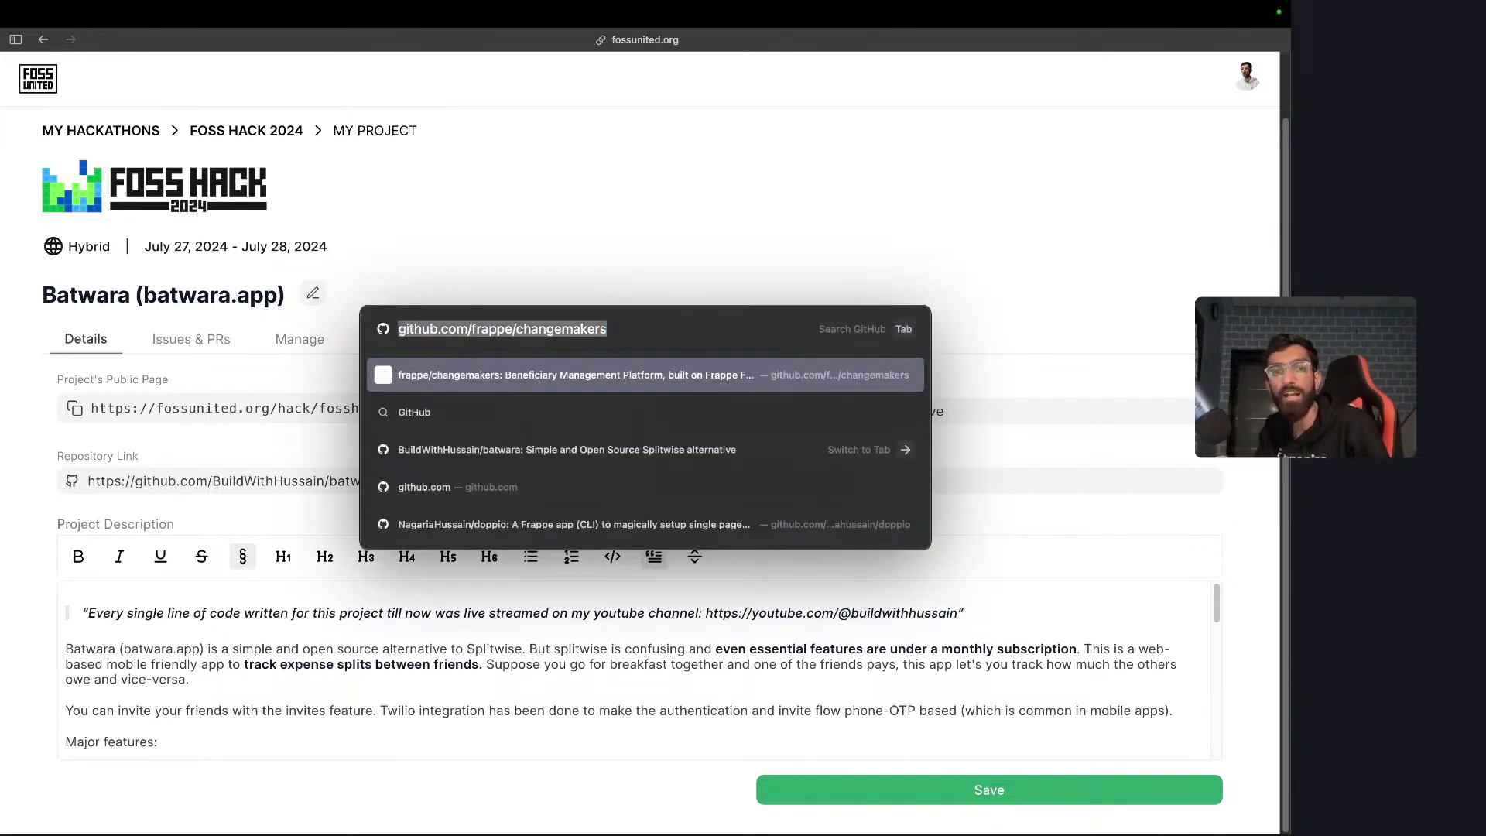
key(Escape)
key(super+t)
key(Down)
key(Down)
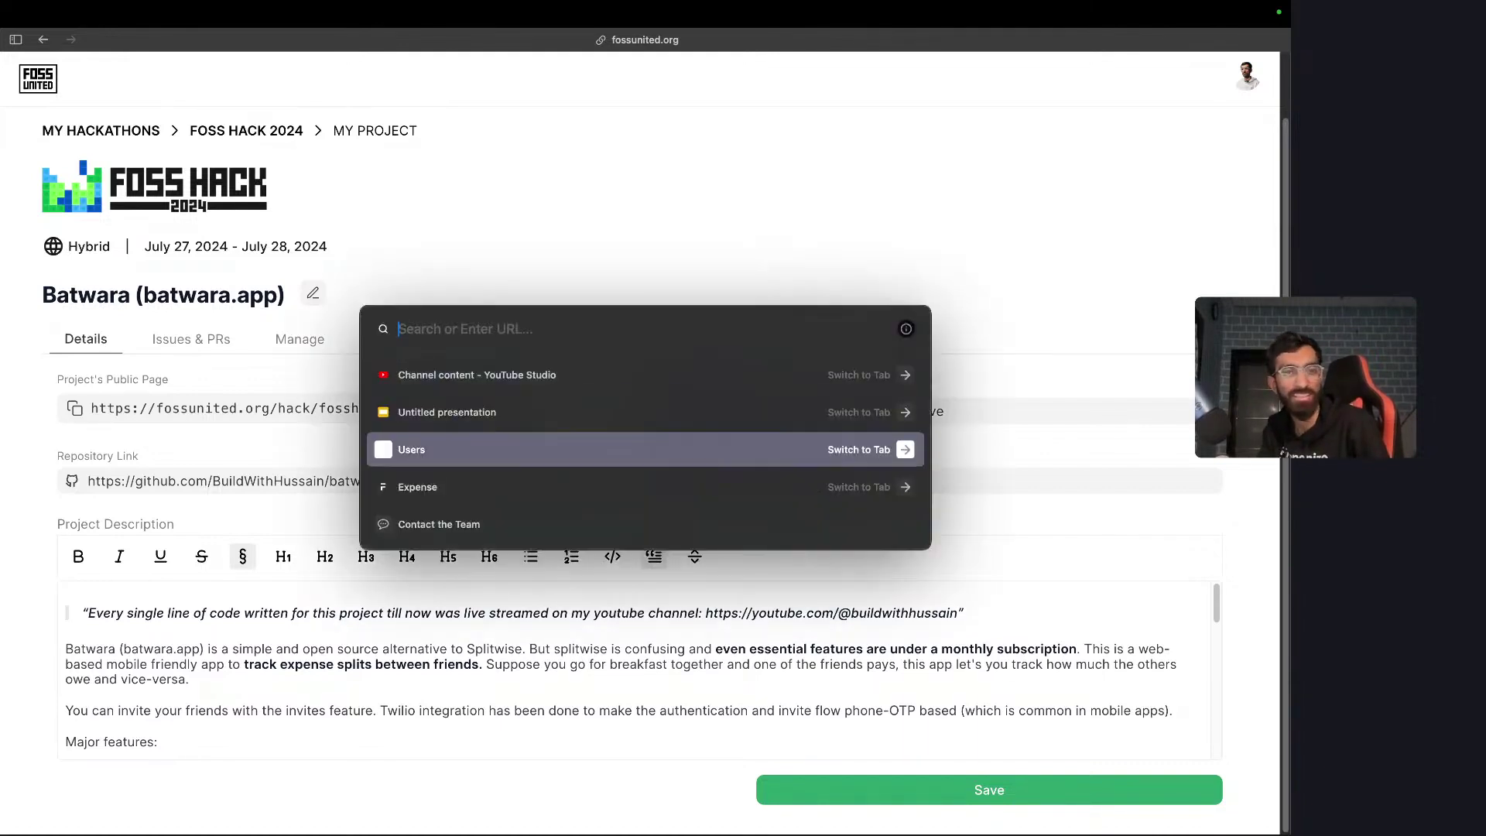
key(Up)
key(Down)
key(Down)
key(Down)
key(Escape)
- Open the Frappe Cloud dashboard in a new tab and go to the batwara.app site
key(super+t)
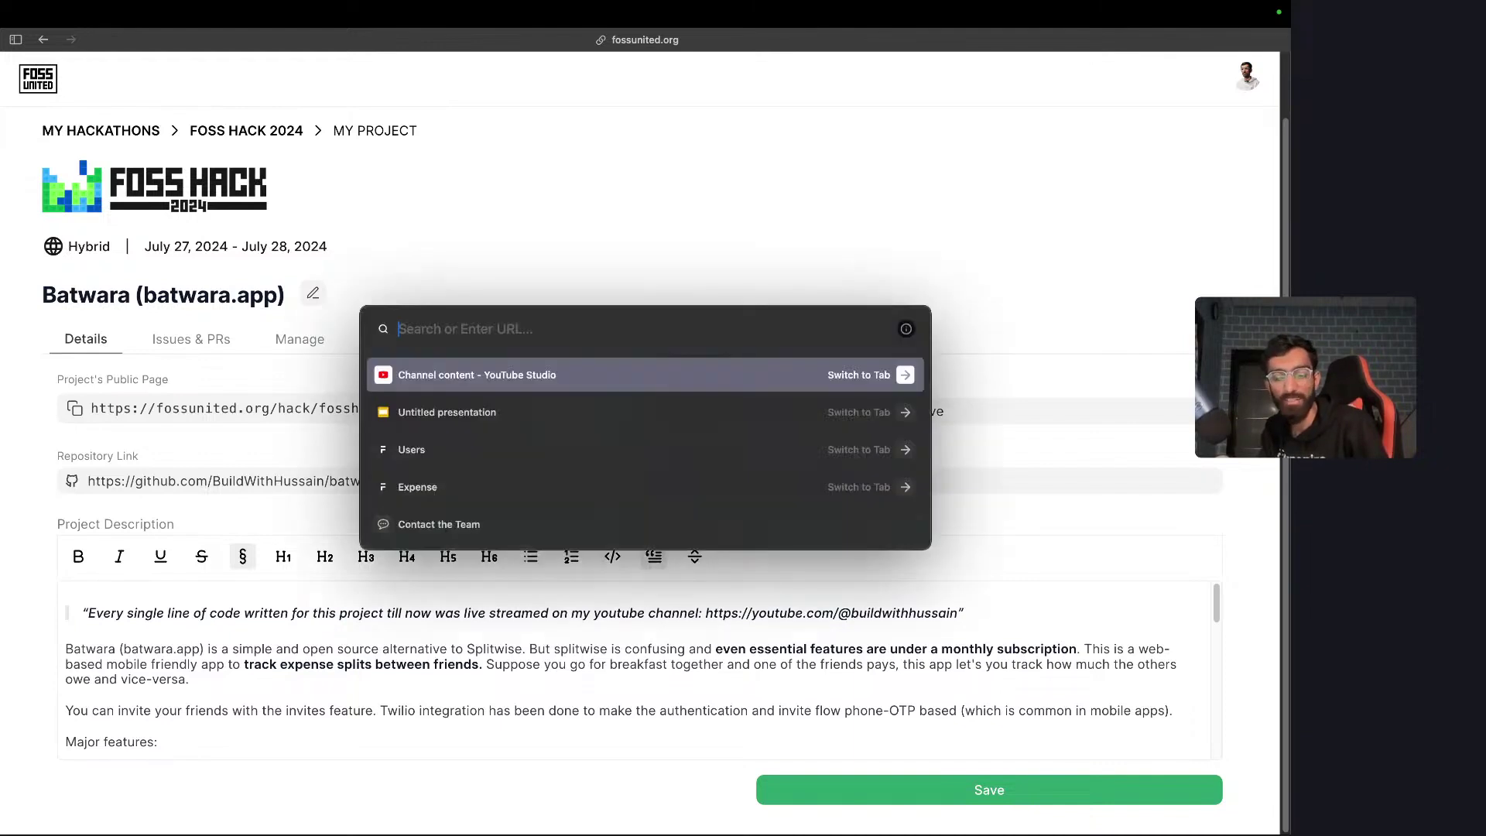
text(frappeclo)
key(Return)
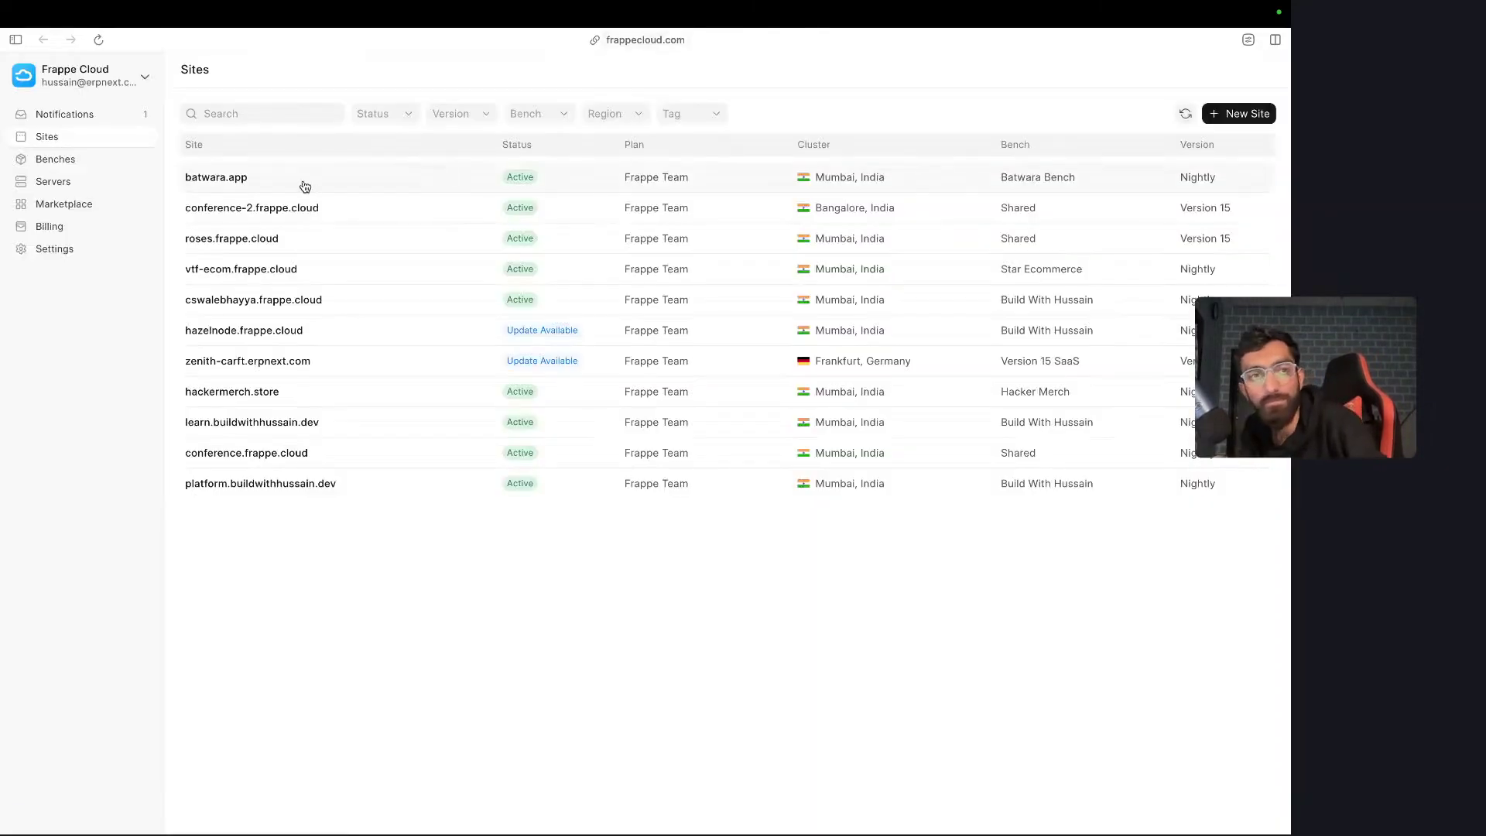
click(290, 181)
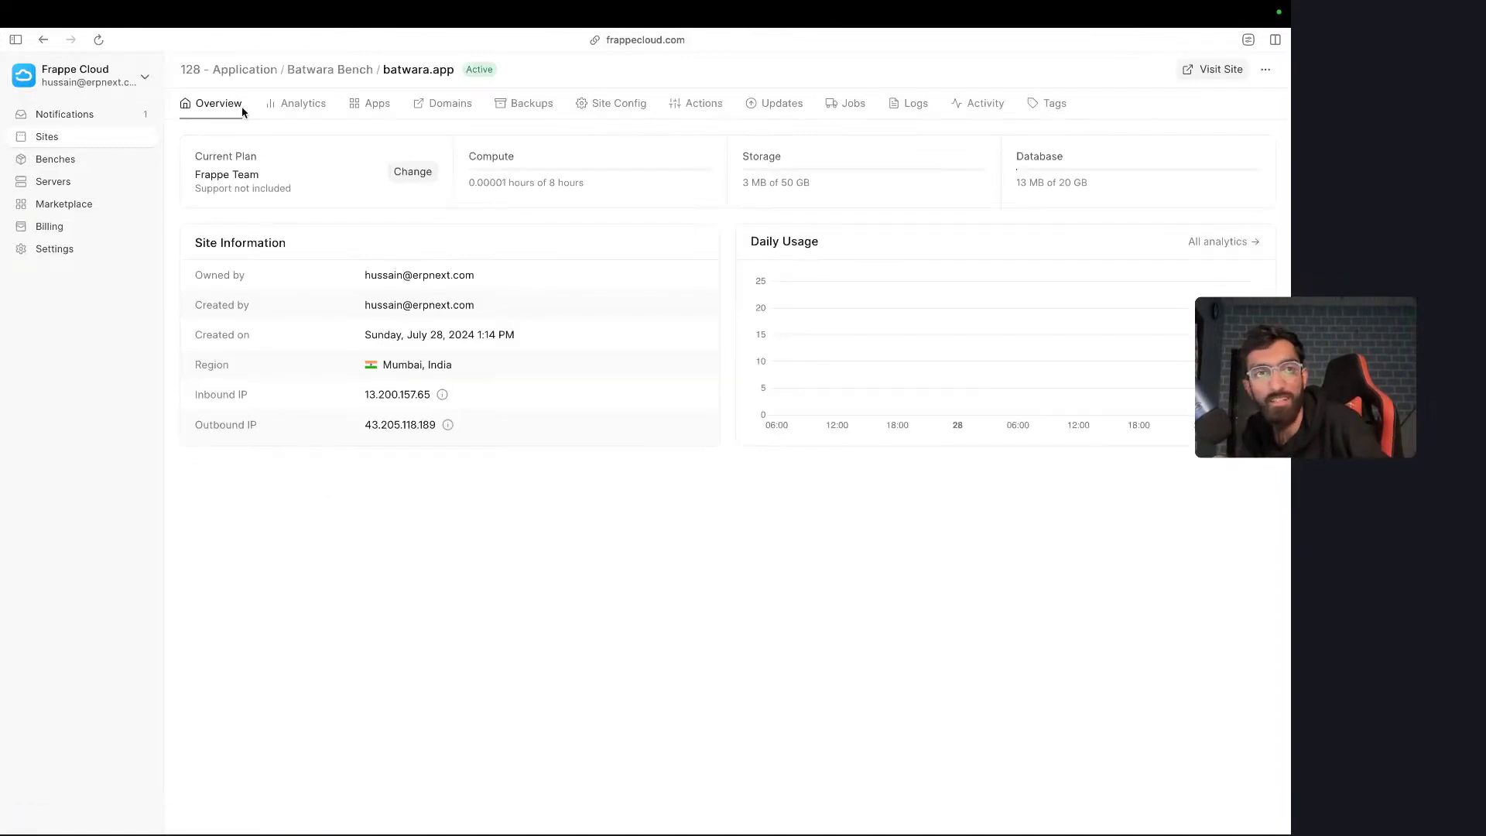
click(379, 109)
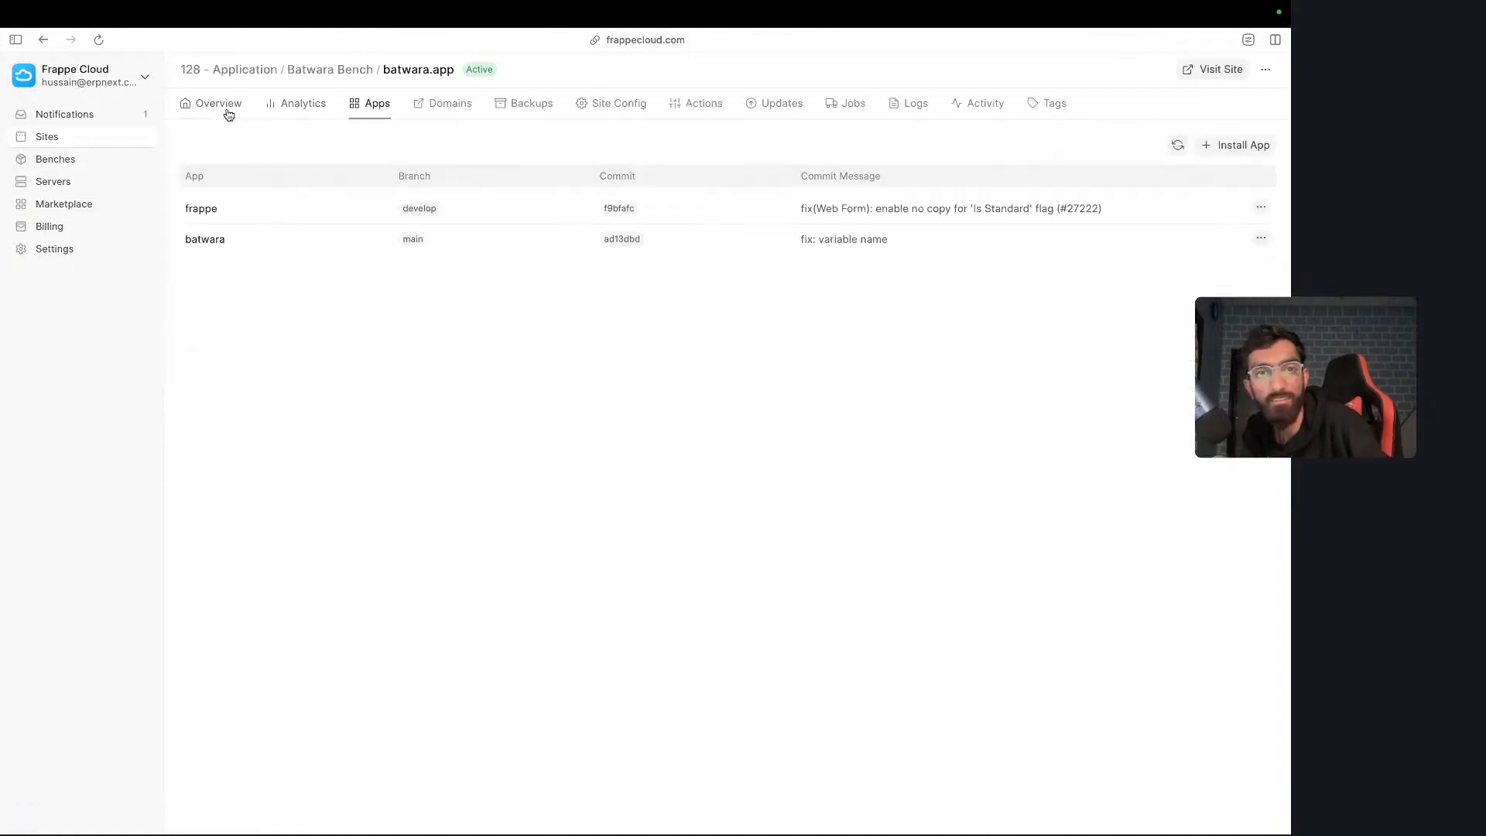
click(85, 138)
click(250, 179)
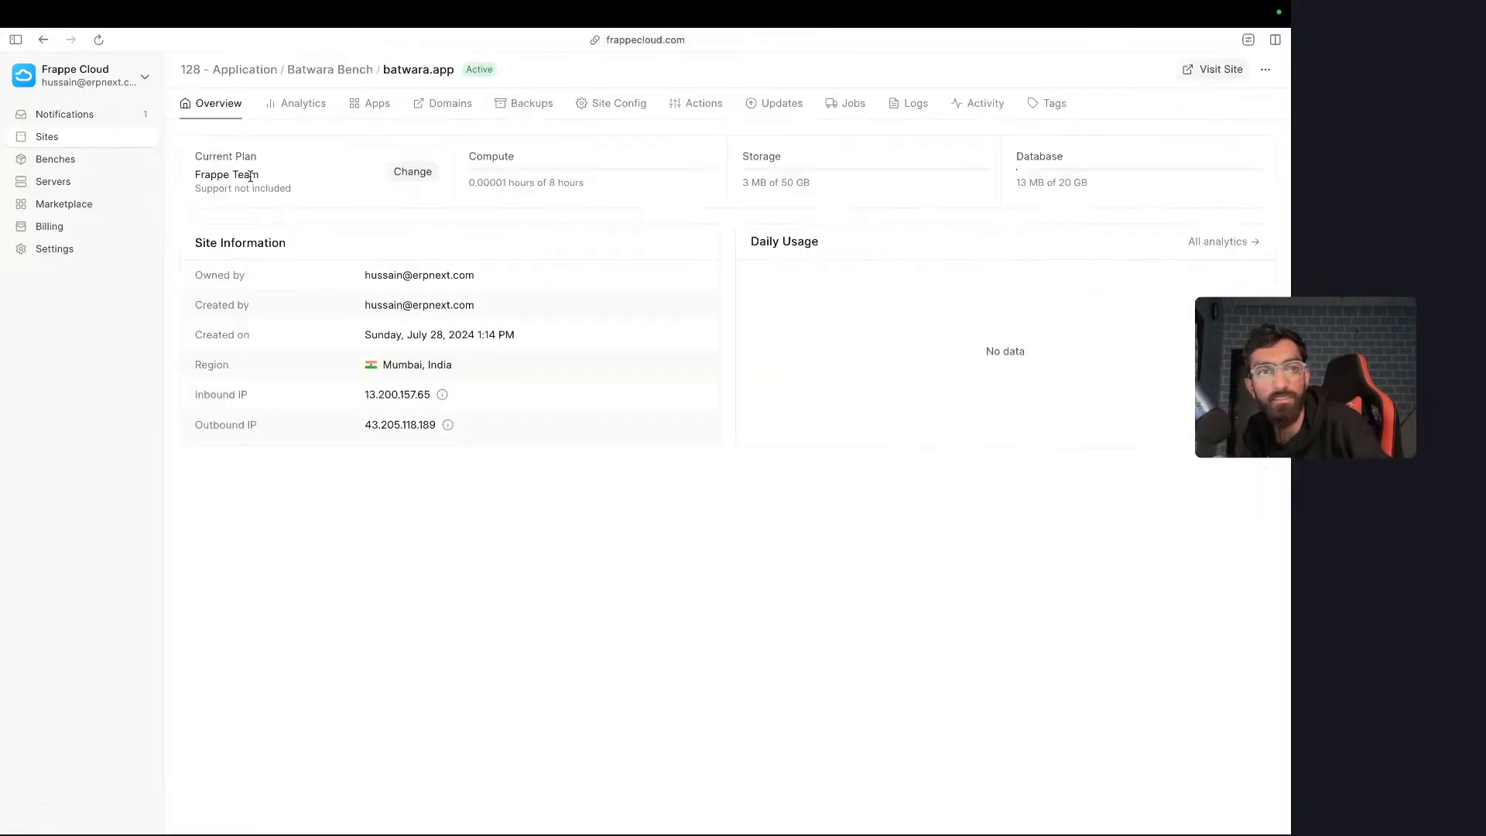
- Install the Frappe Builder app on the batwara.app site with the free All features plan
click(372, 99)
click(1236, 145)
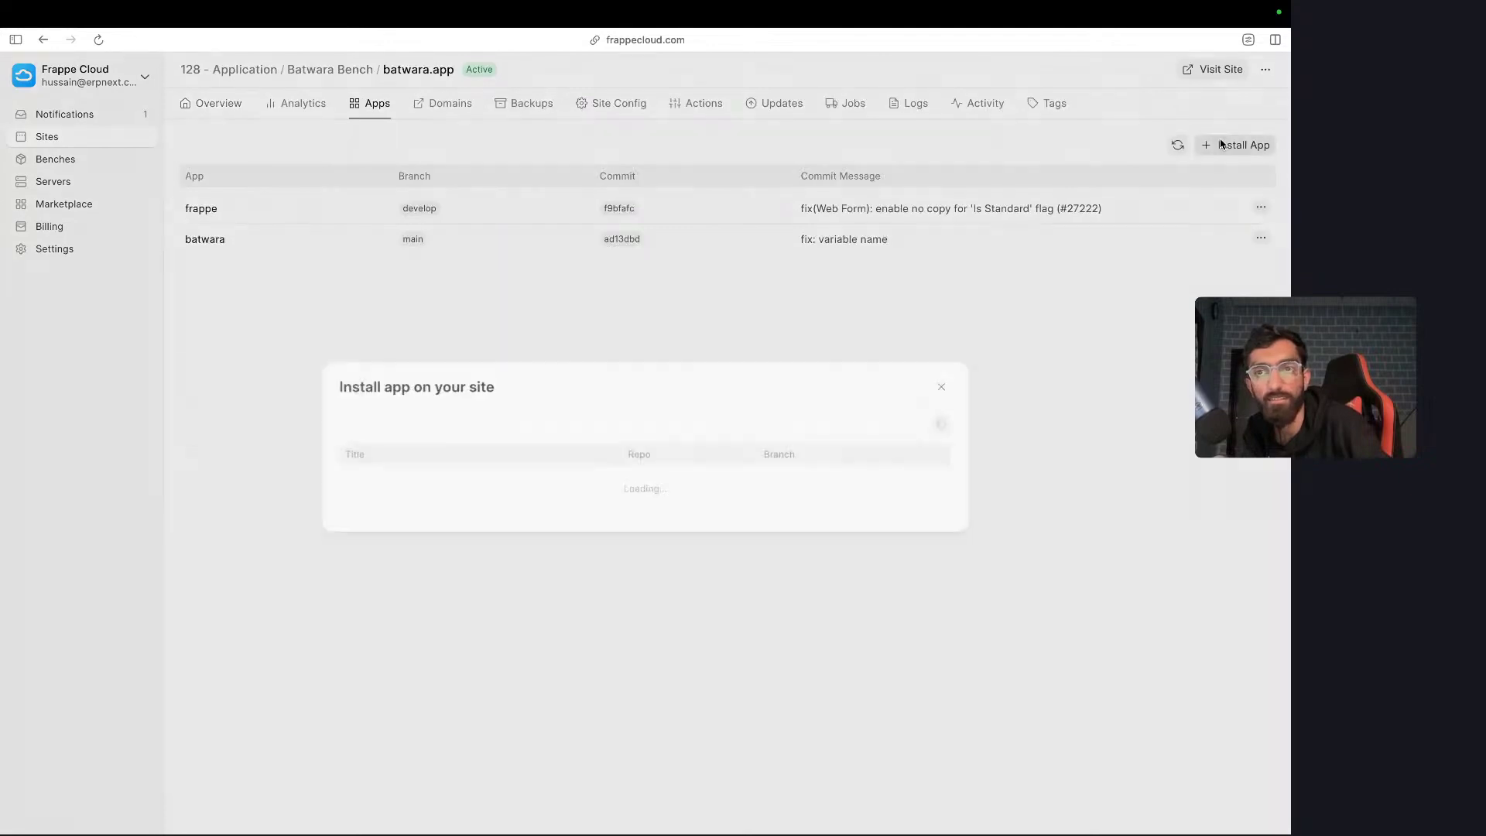
click(928, 487)
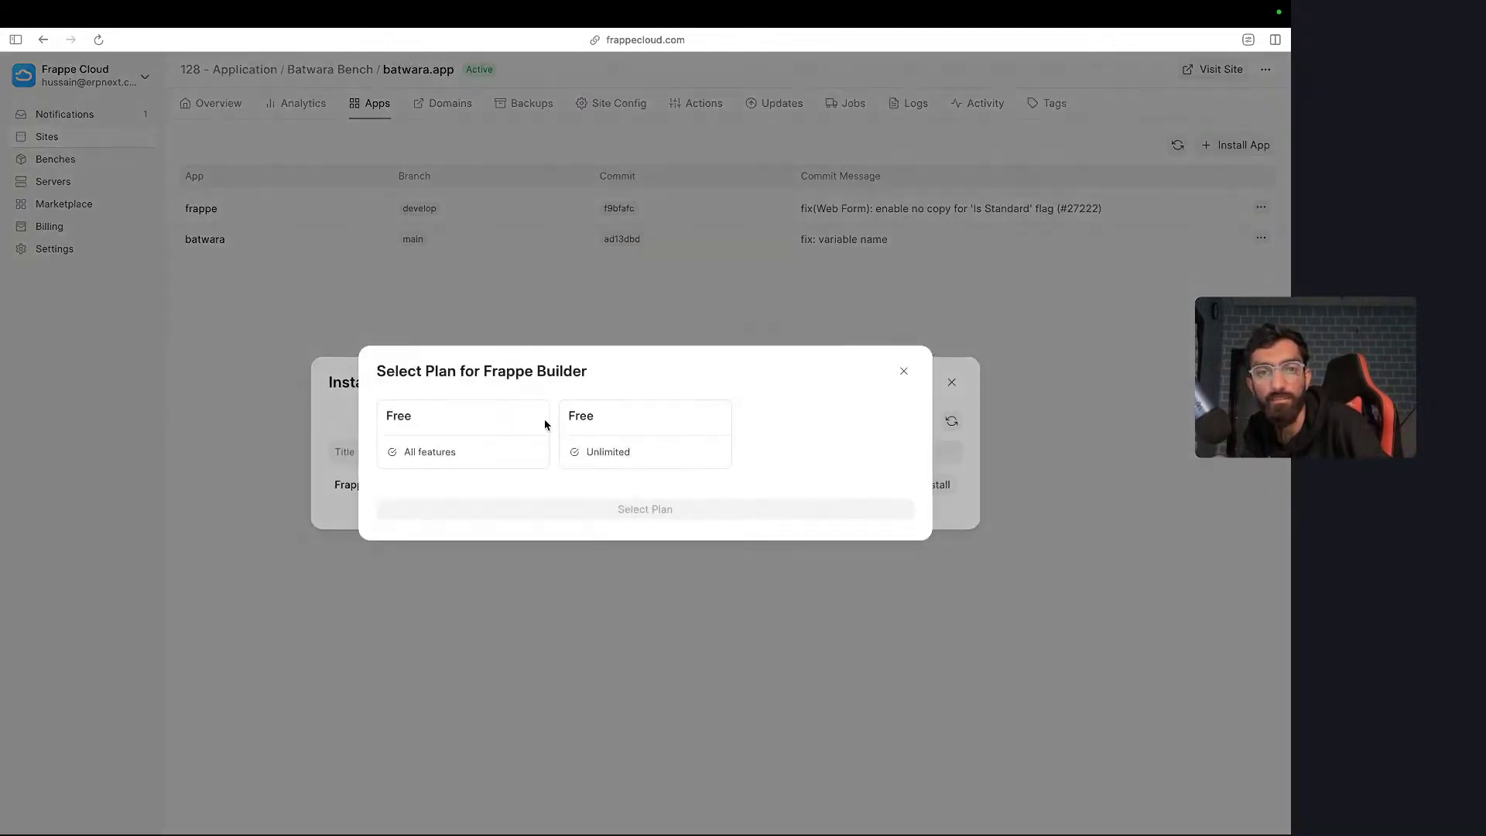
click(459, 433)
click(644, 511)
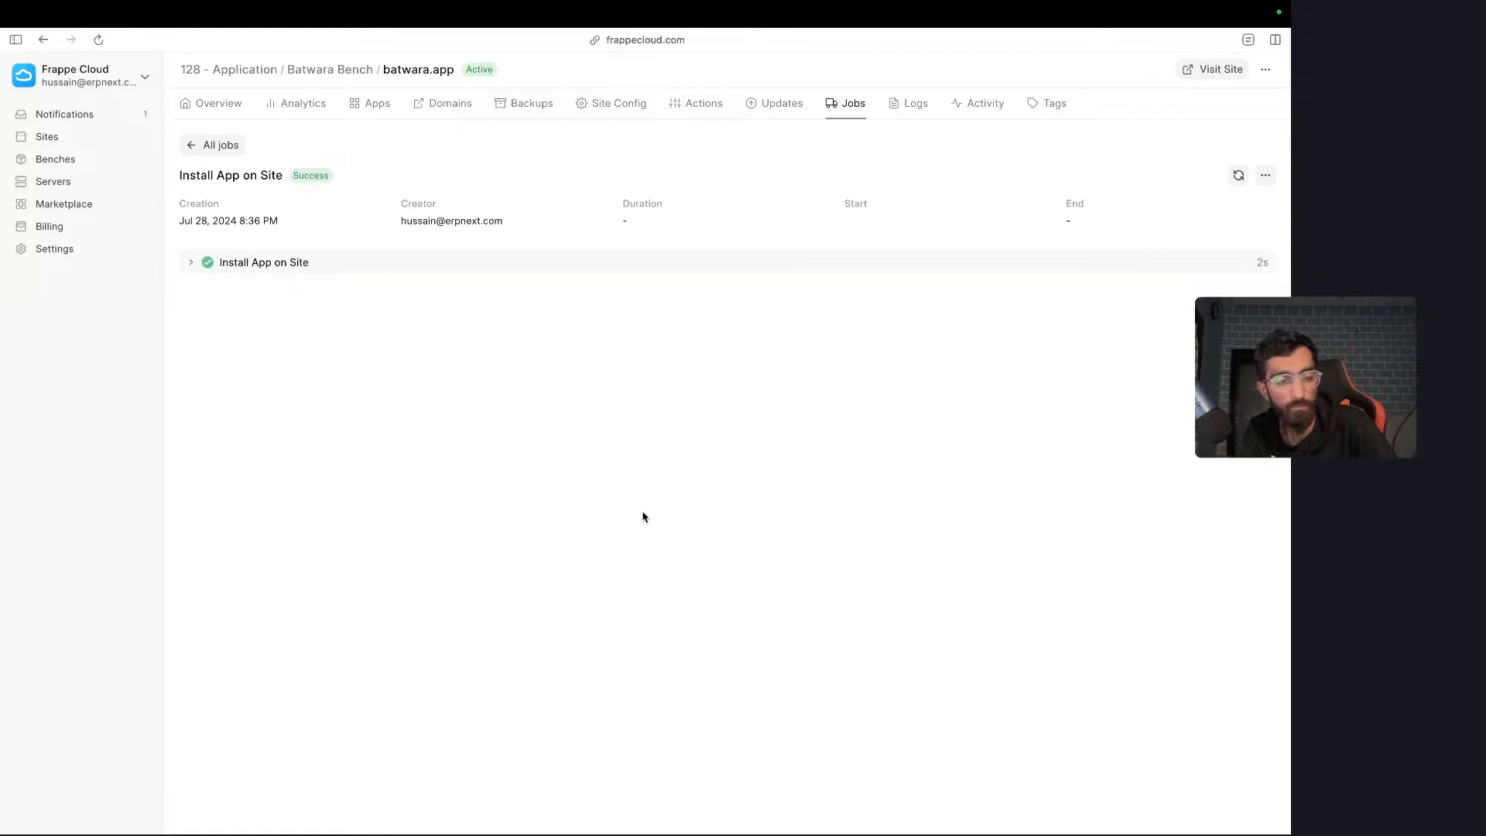
- Visit the live batwara.app site from its overview and log out of the current account
click(231, 104)
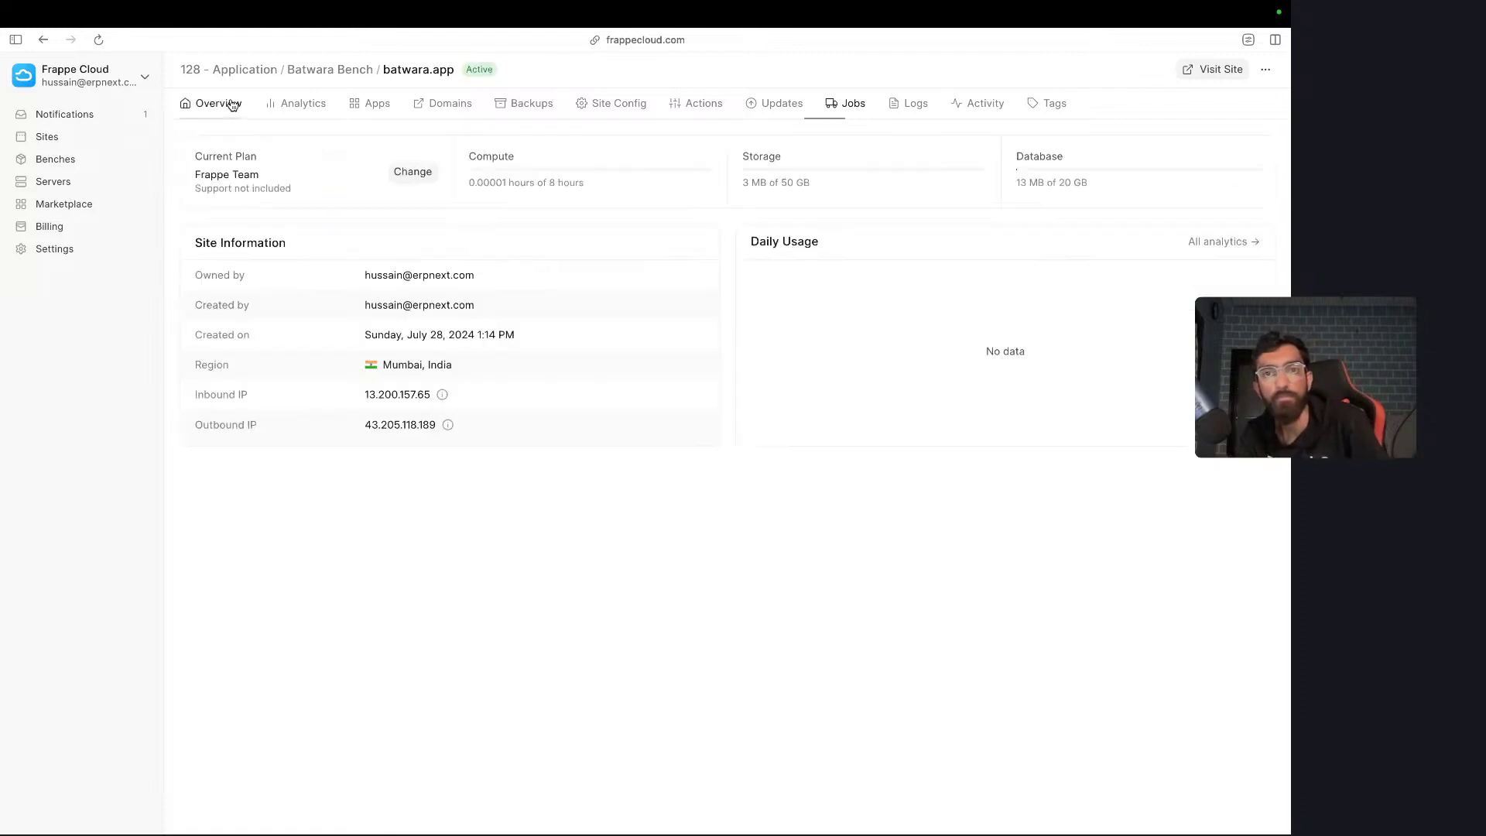
click(1221, 71)
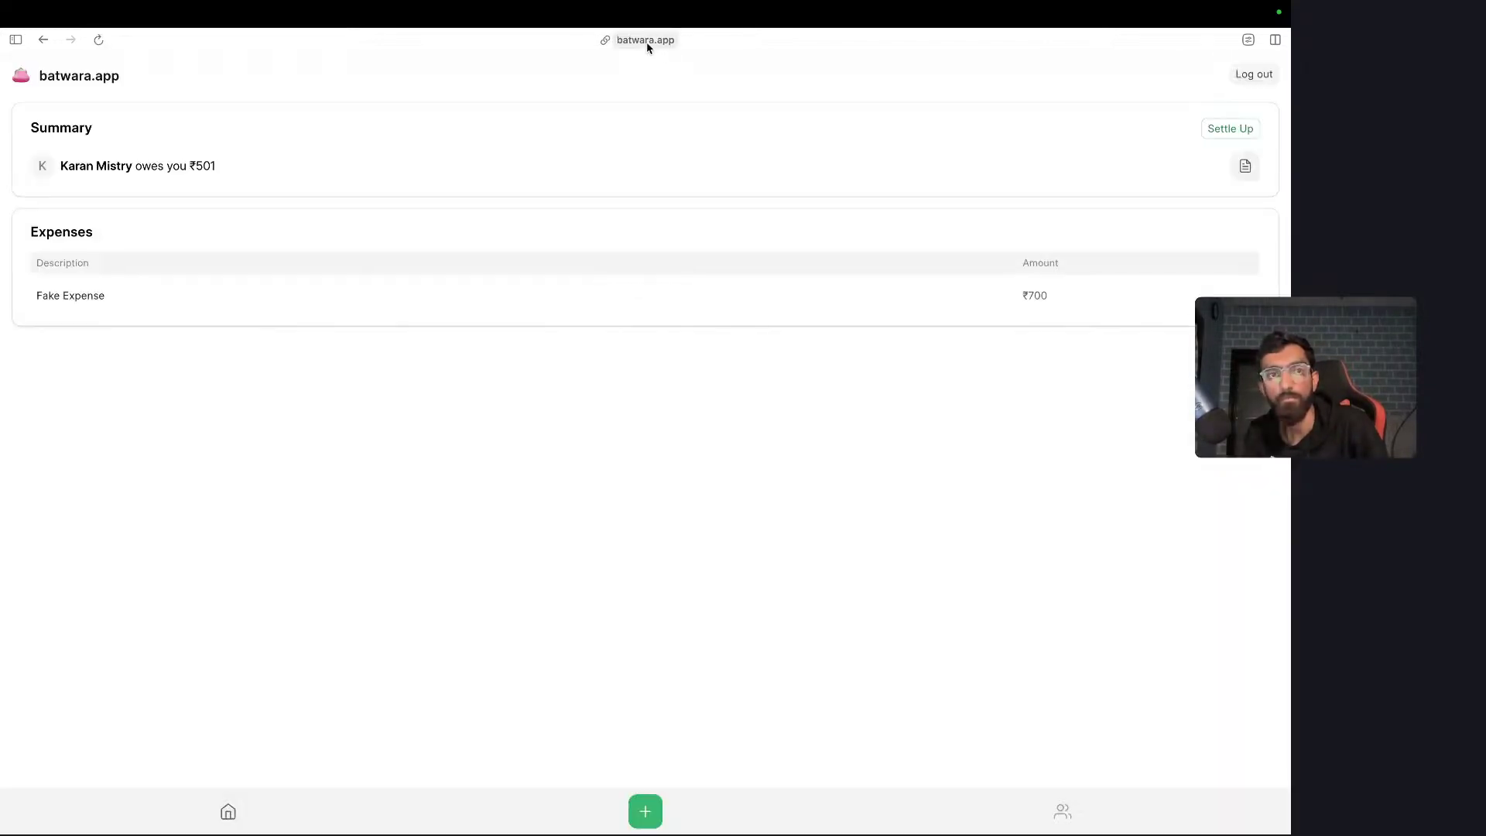
click(647, 43)
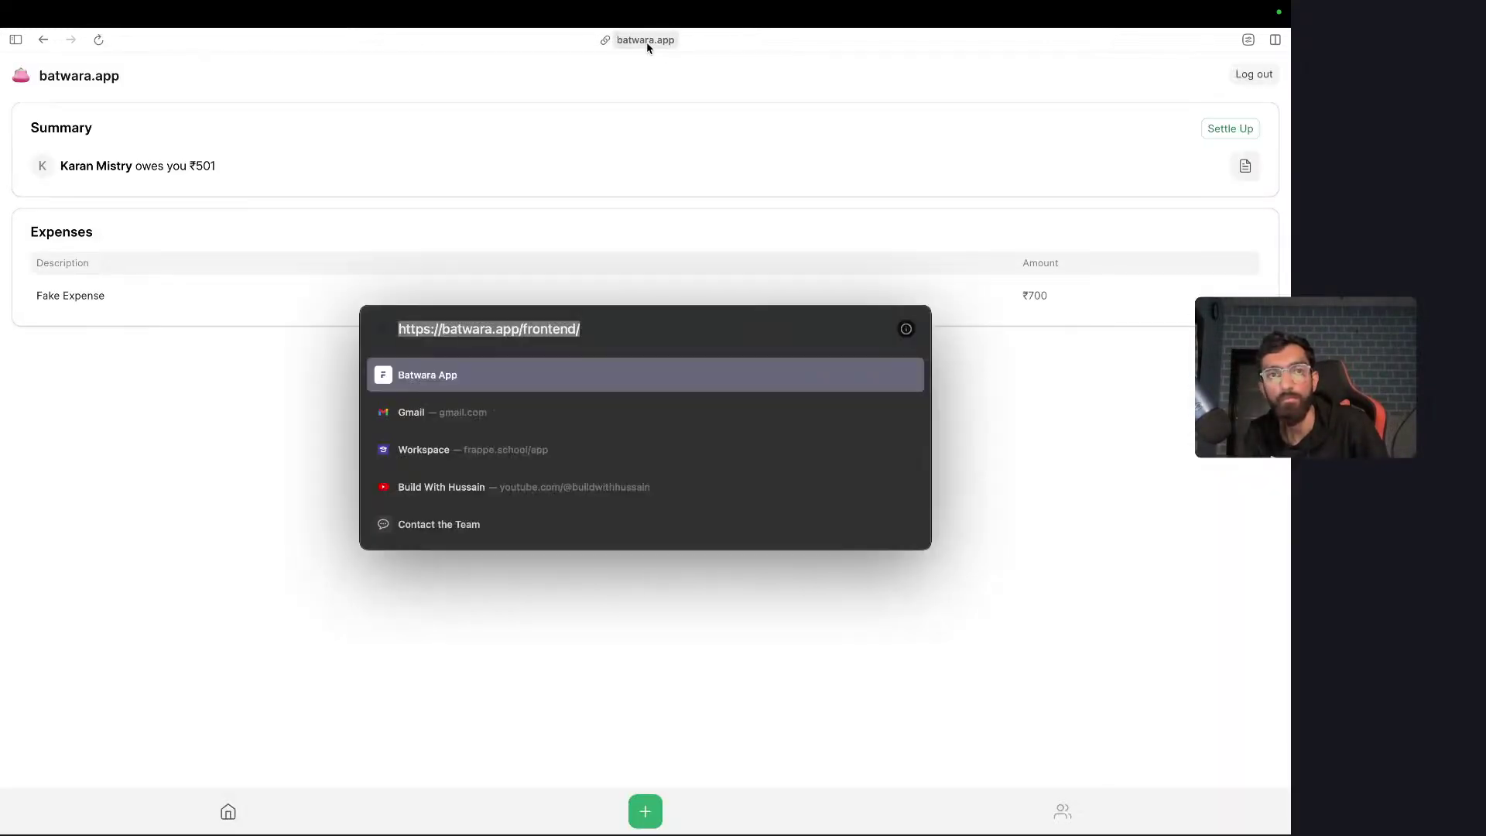
double_click(559, 327)
key(Escape)
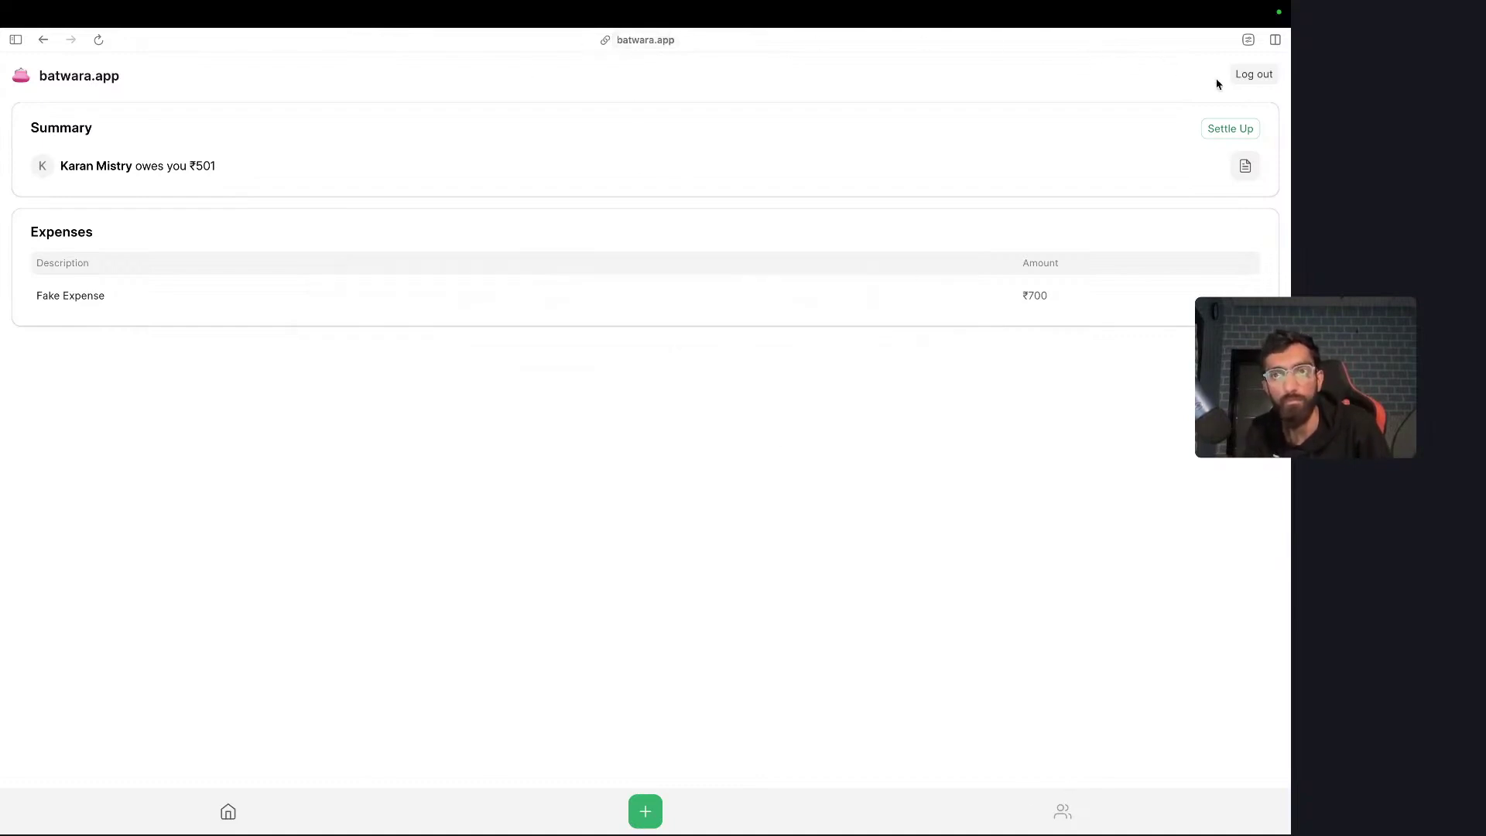
click(1261, 82)
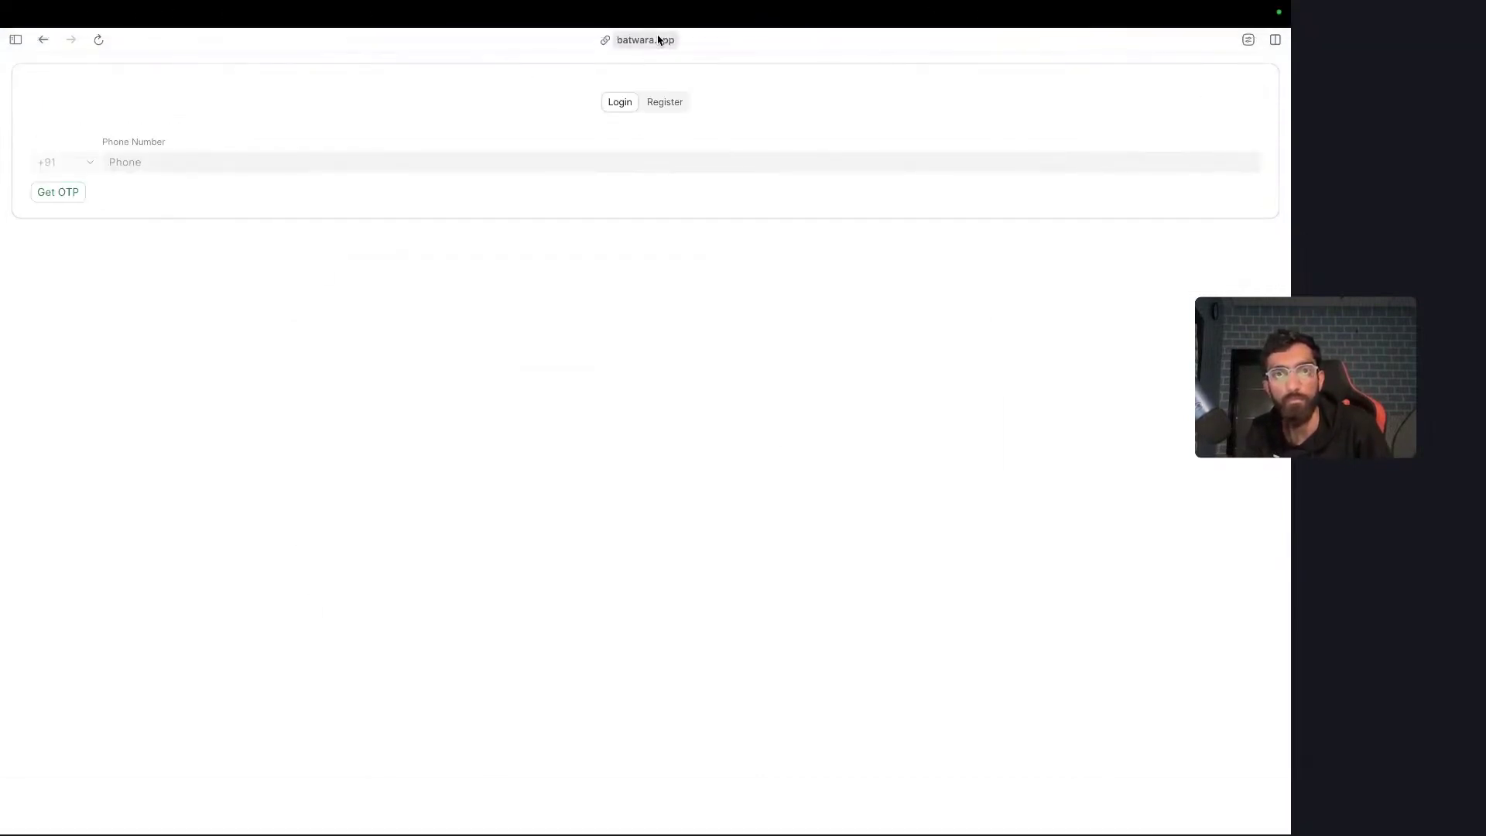
- Go to the batwara.app/app address and log in with the prefilled credentials
click(664, 40)
click(544, 329)
drag(544, 329, 611, 329)
text(app/ap)
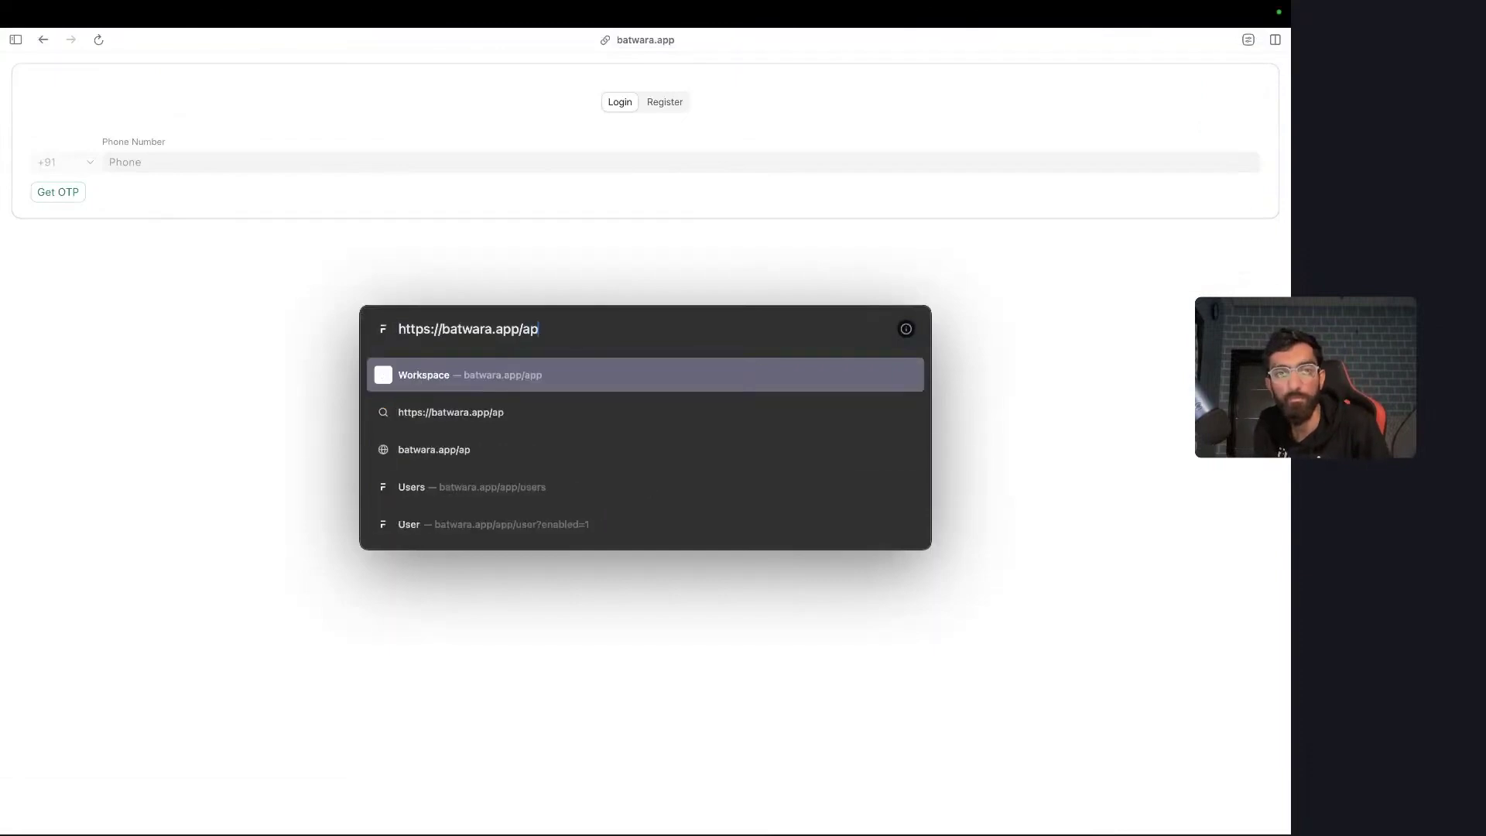
key(Return)
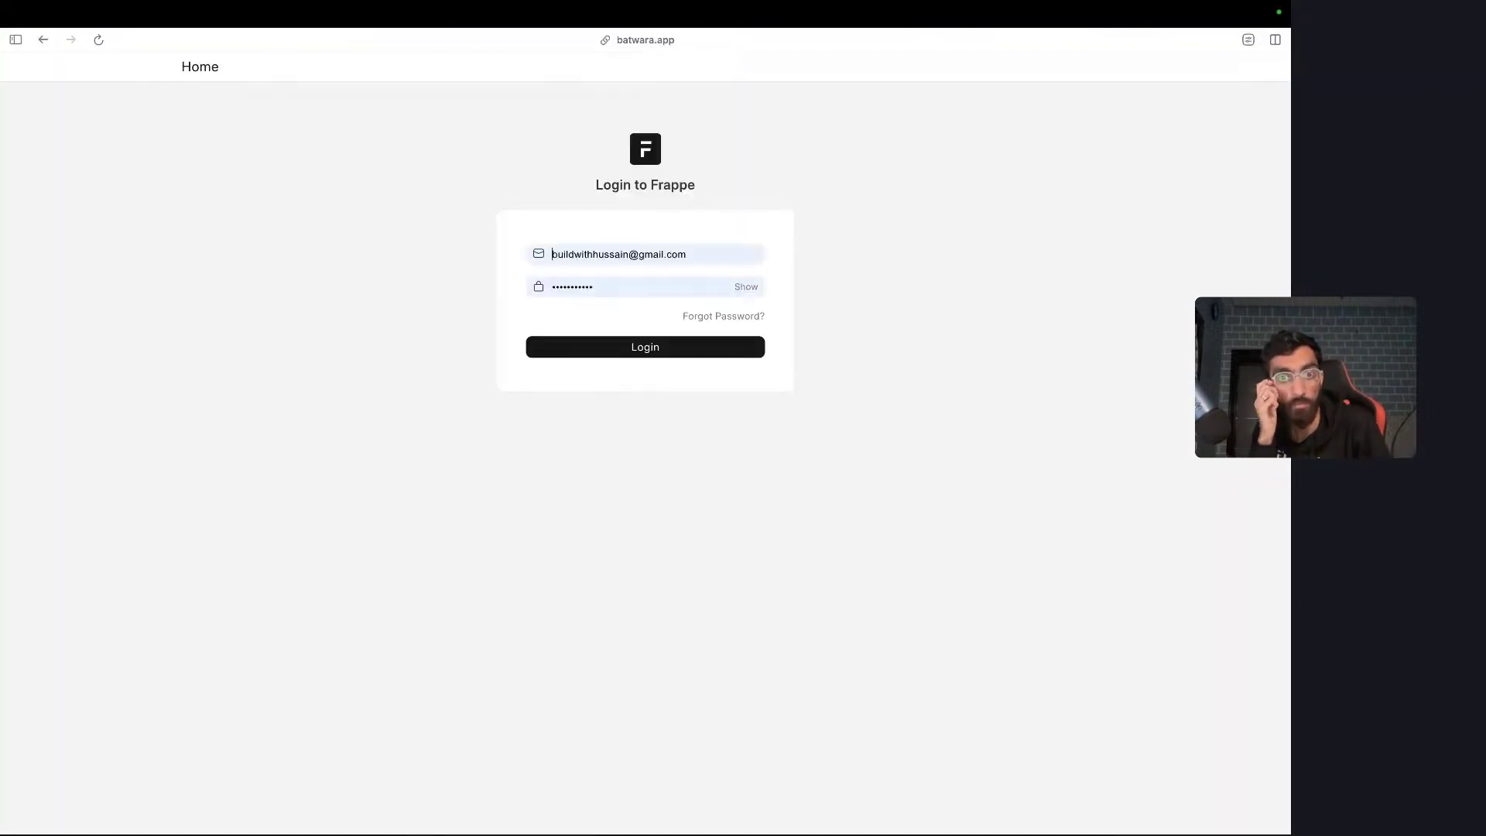
click(640, 345)
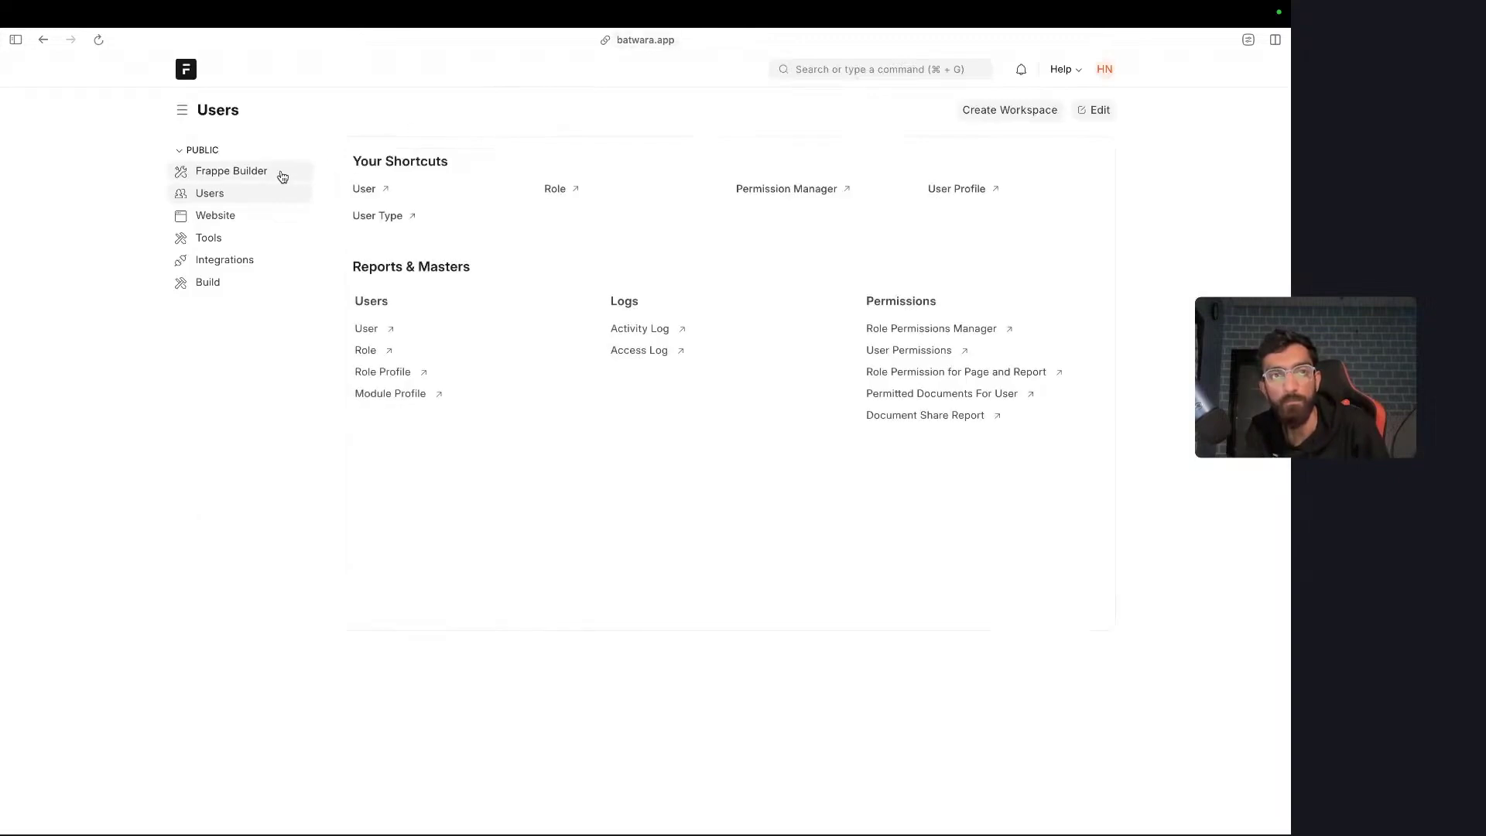
- Launch Frappe Builder from its workspace and create a new page
click(283, 173)
click(422, 164)
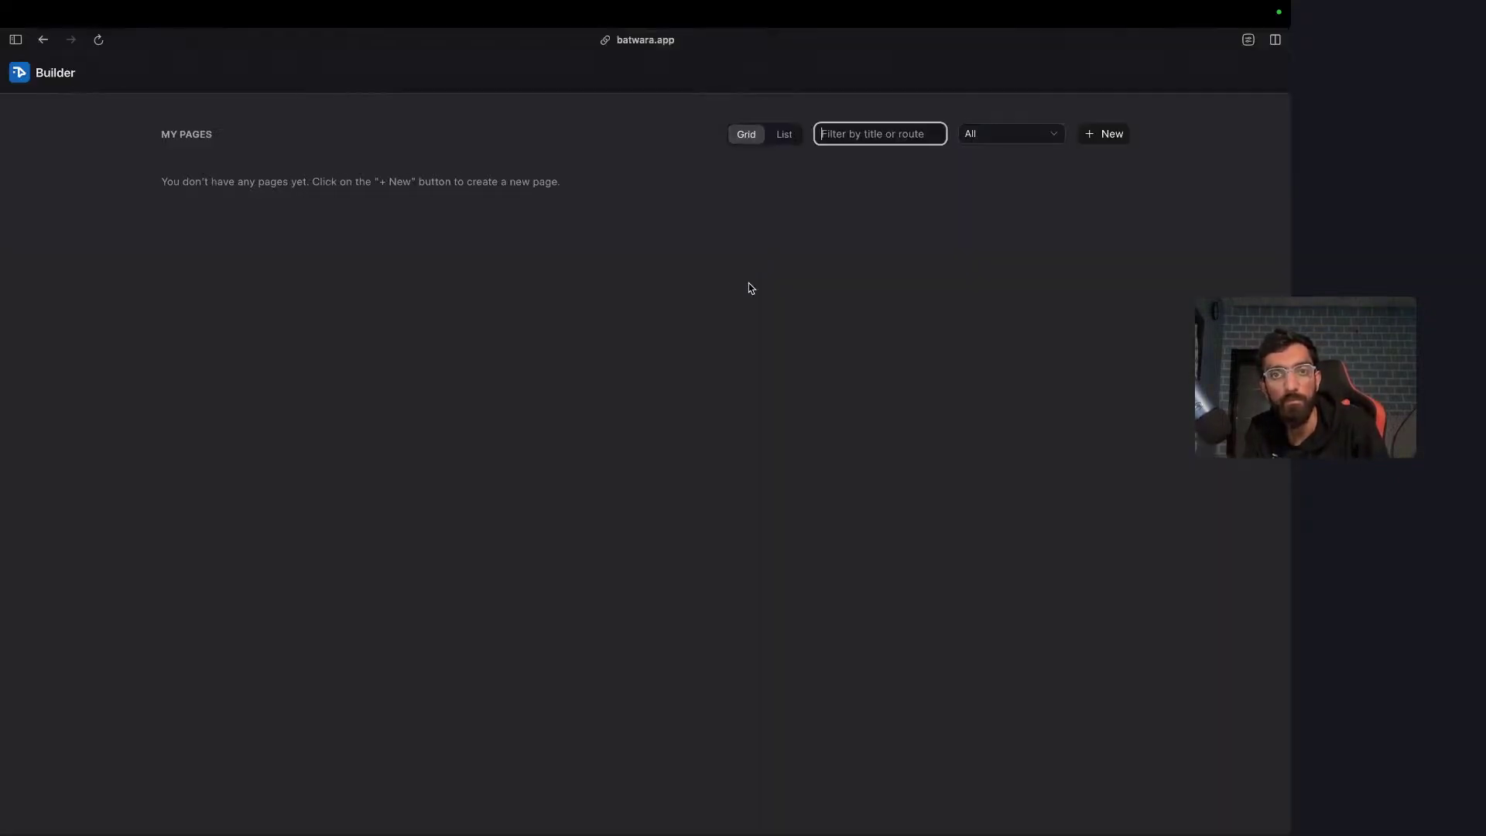
click(1113, 135)
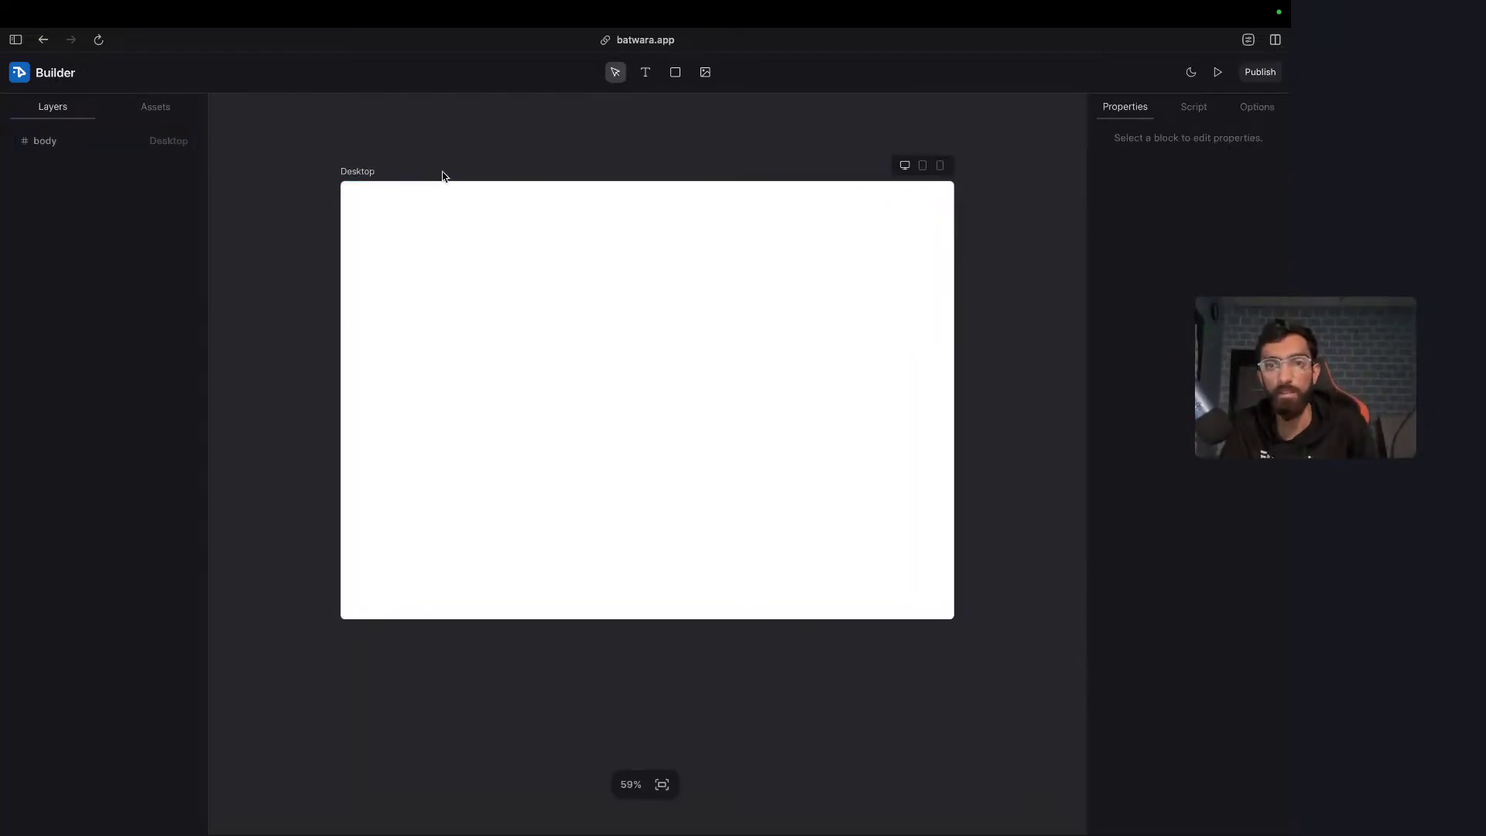
- Draw a full-width container along the upper edge of the page and shorten it to about half its drawn height
click(675, 75)
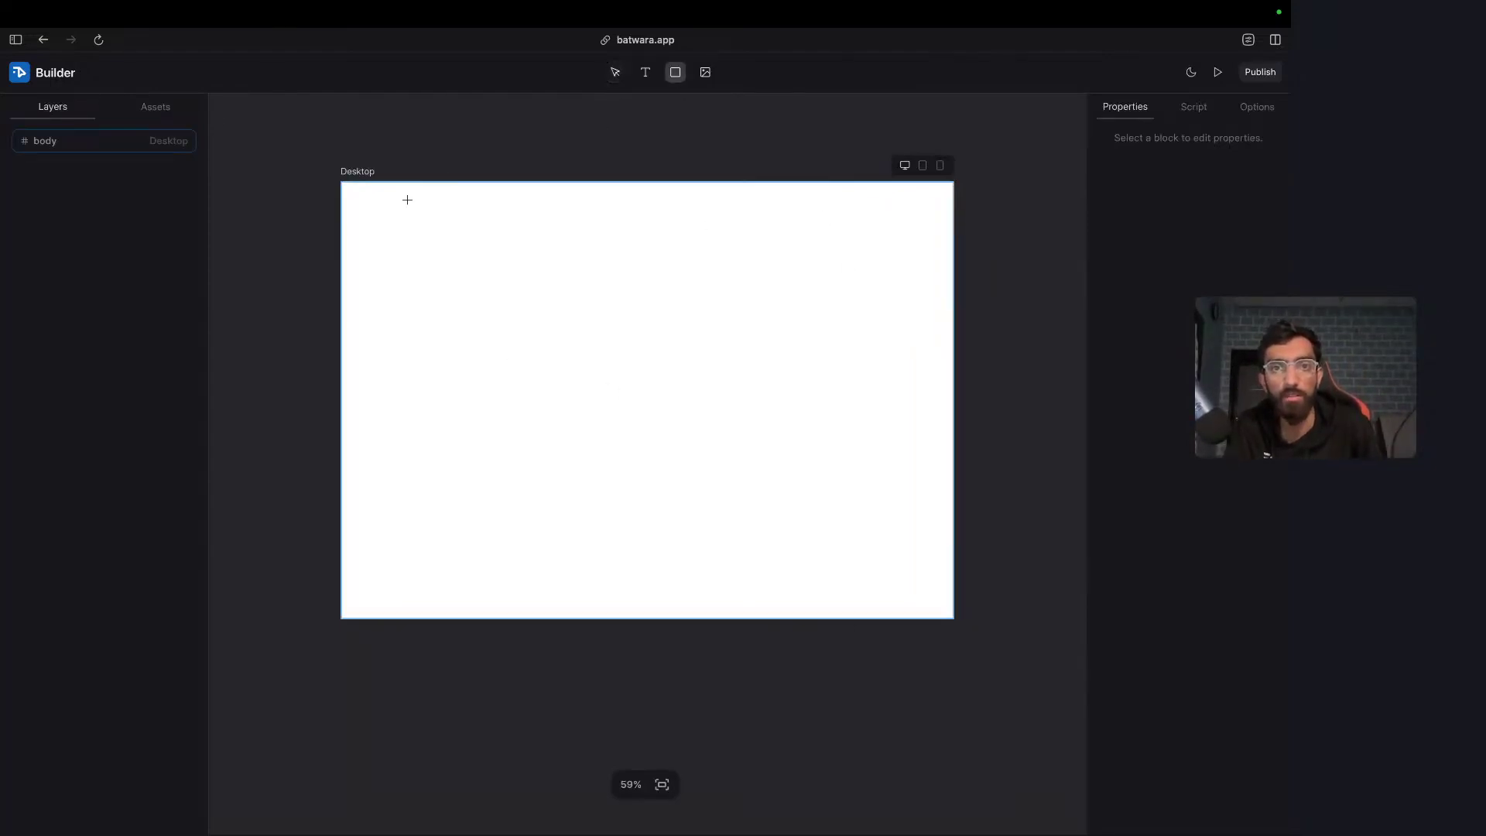
drag(345, 187, 957, 387)
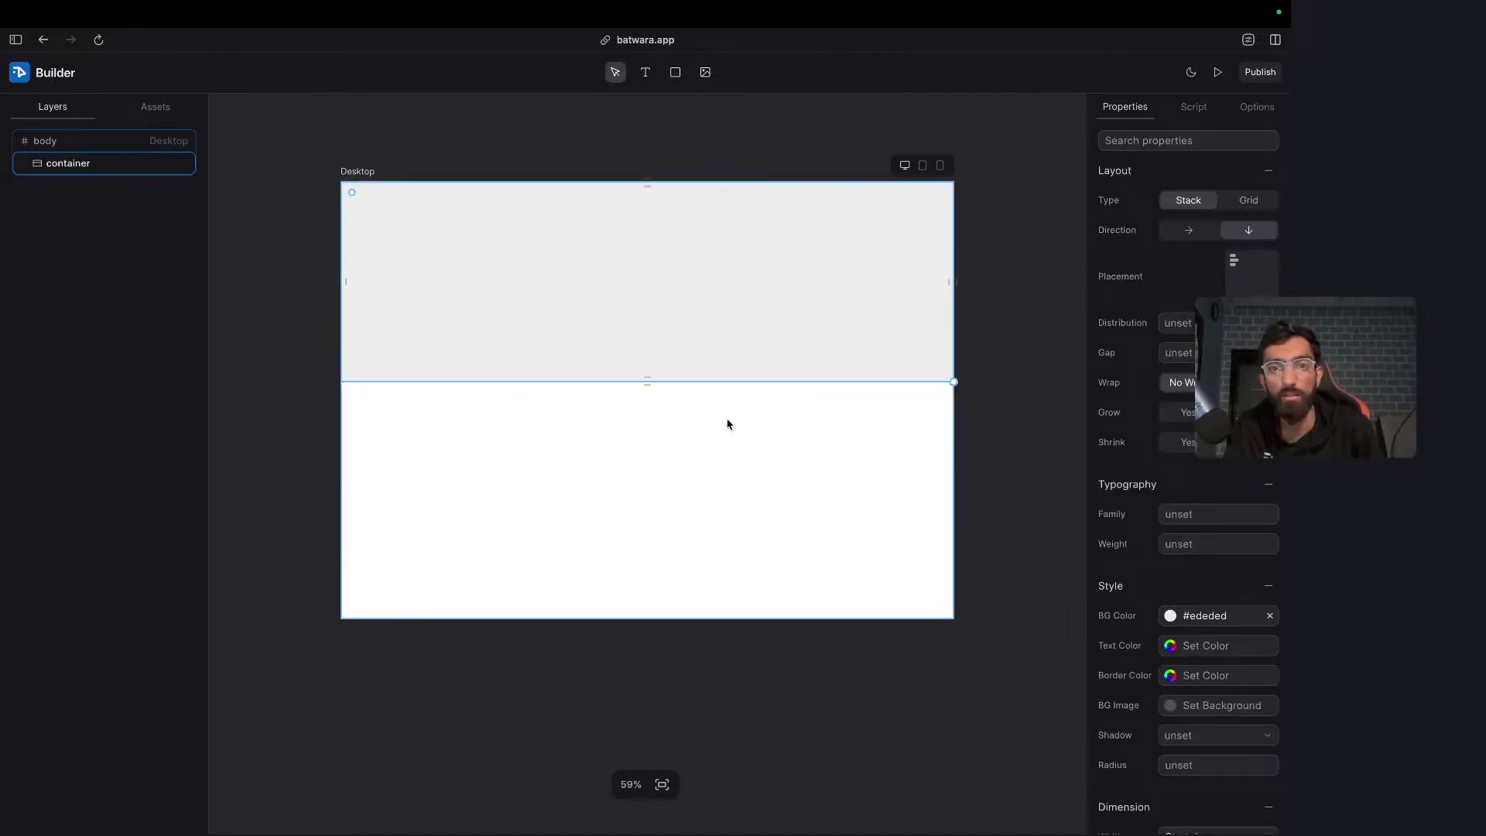
drag(654, 381, 657, 282)
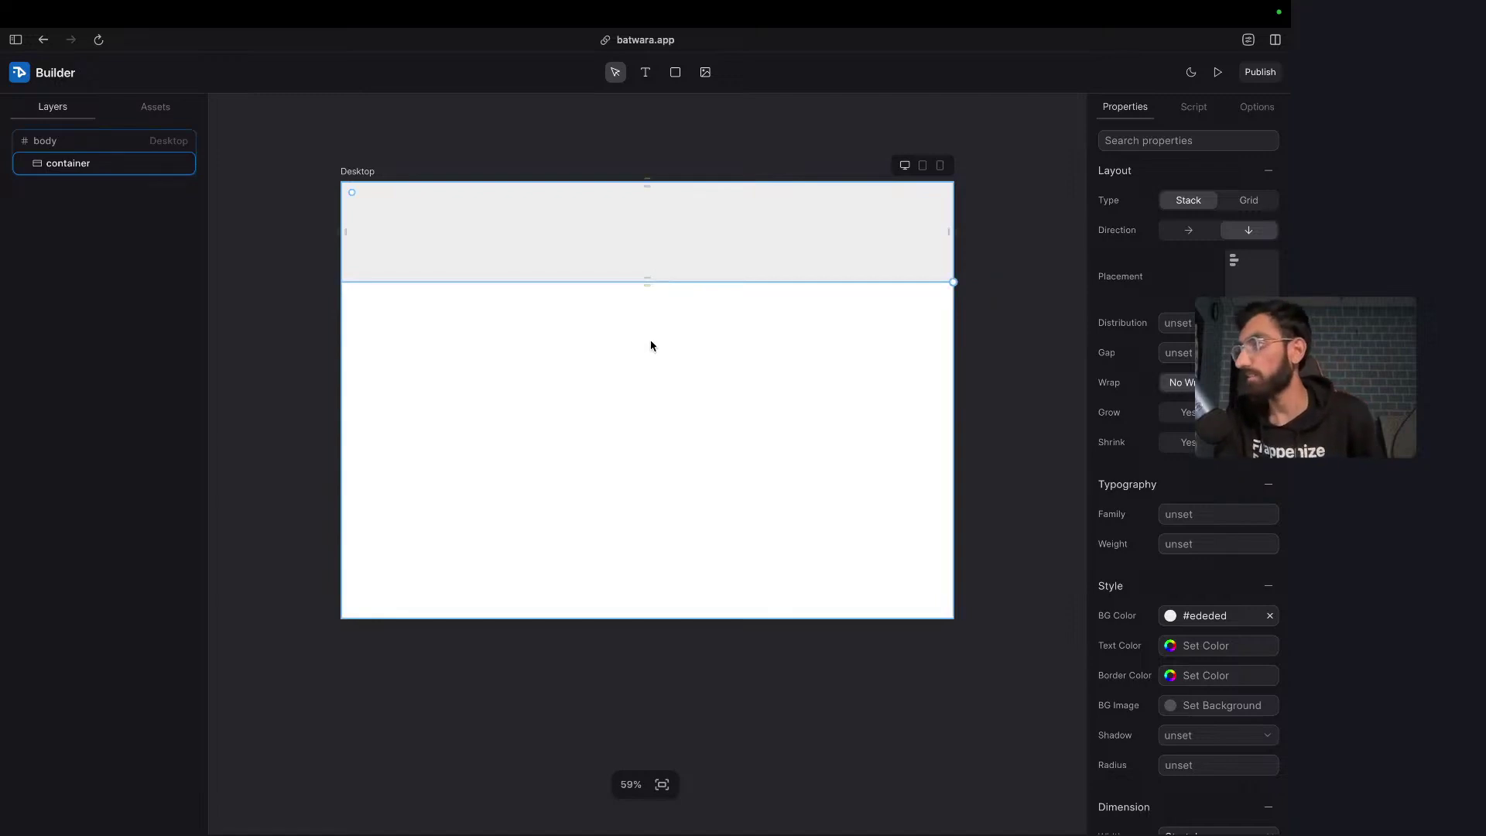
- Add a text block in the middle of the container and change its text to "Batwara App"
key(t)
click(647, 232)
scroll(647, 232, up, 5)
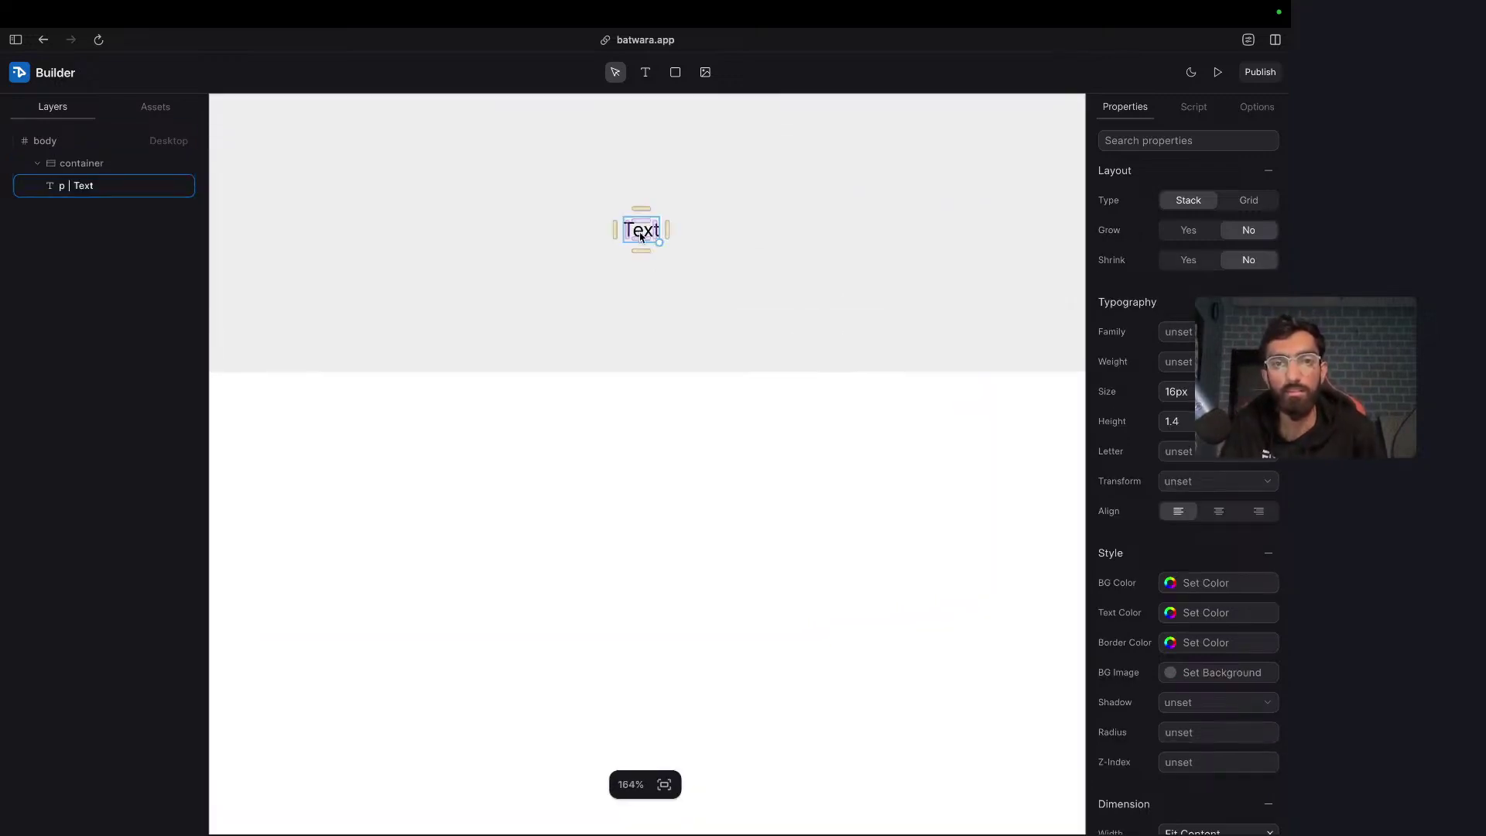
double_click(641, 229)
text(Batw)
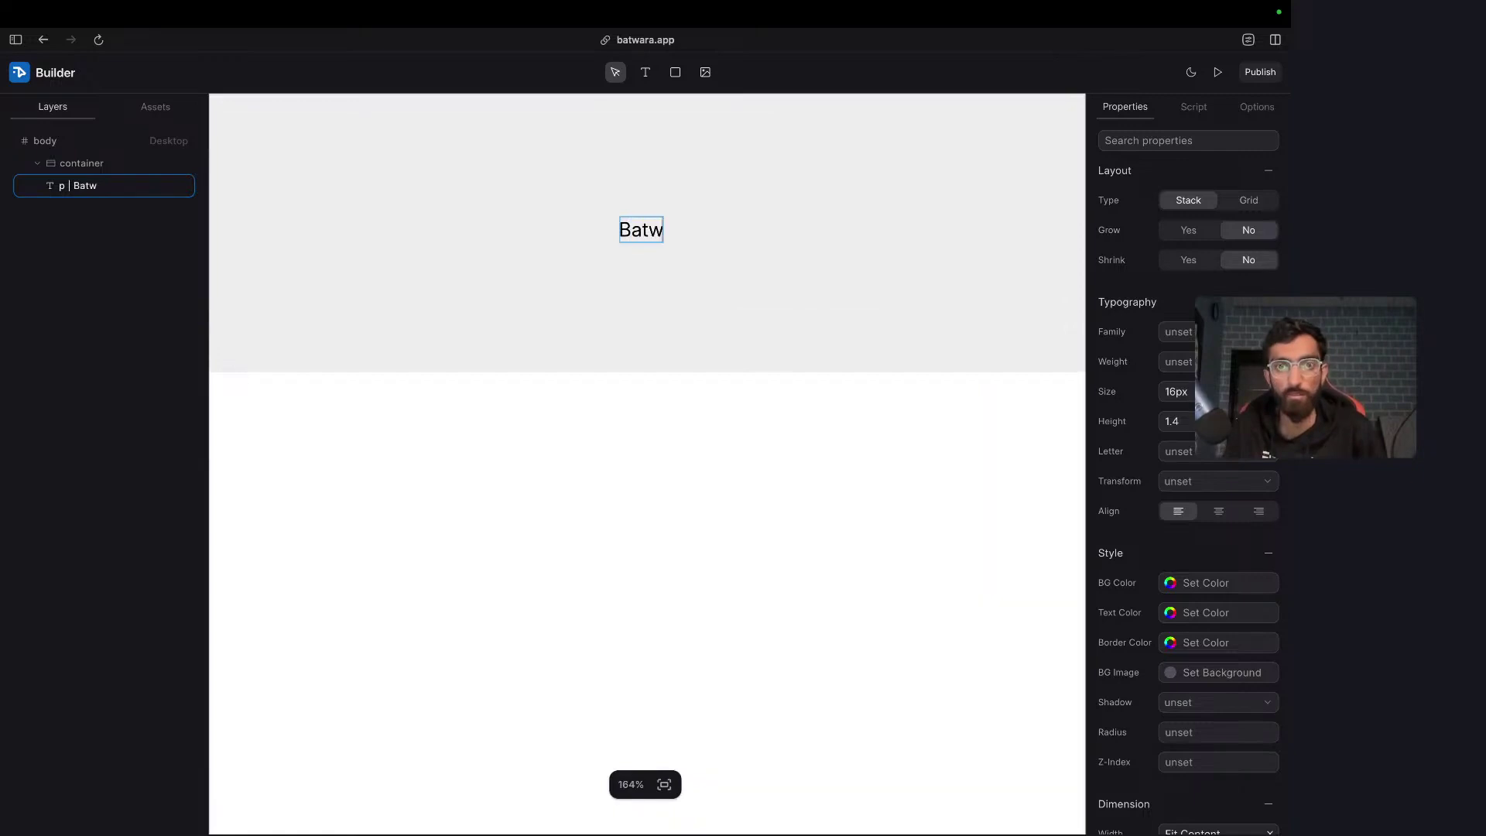
text(ara Aoo)
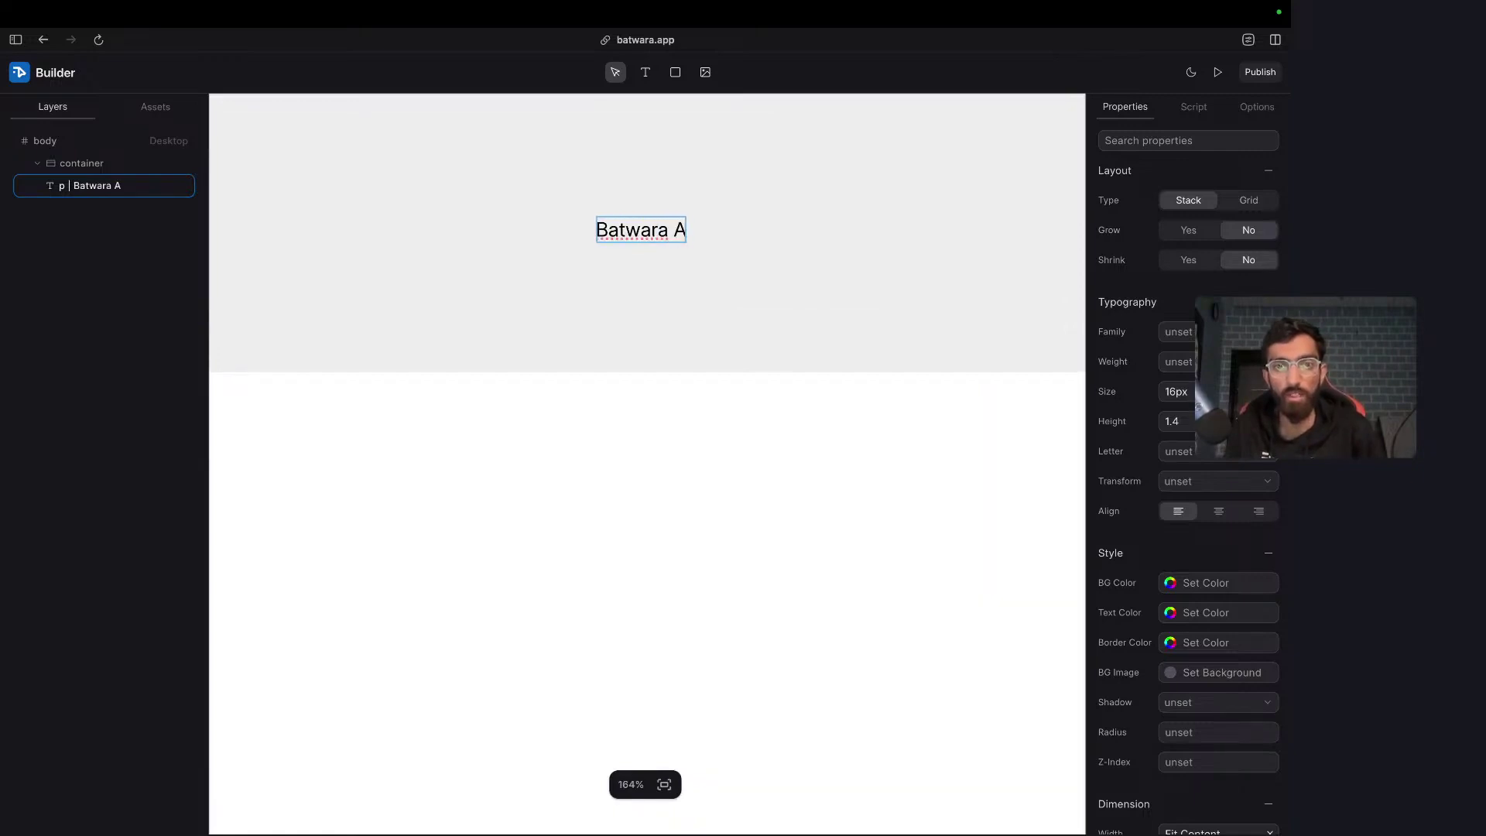
key(BackSpace)
key(BackSpace)
text(pp)
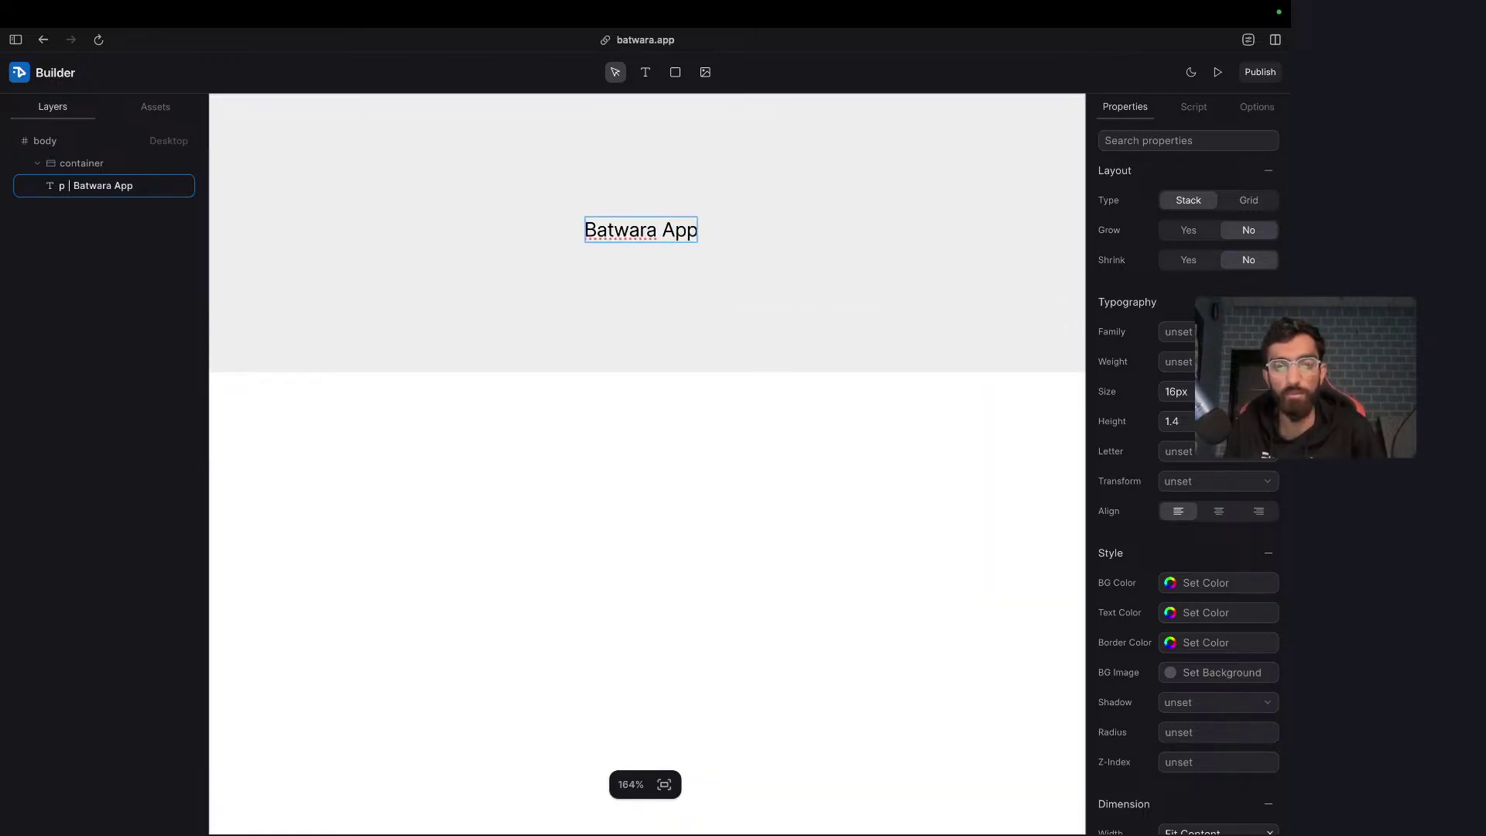
click(662, 303)
- Set the "Batwara App" text's font family to PT Serif and its size to 64px
click(684, 232)
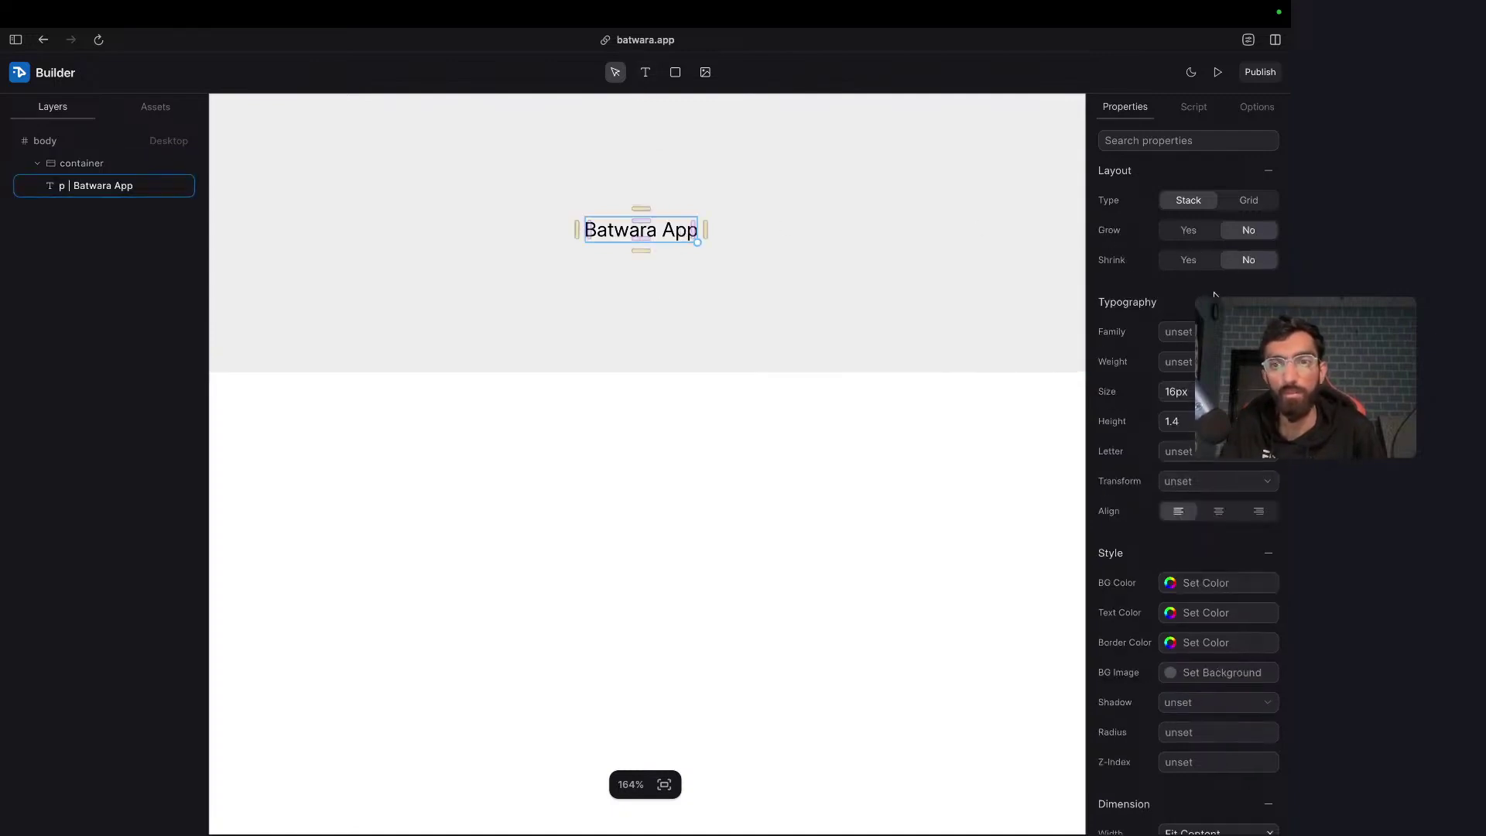
text(PT Serif)
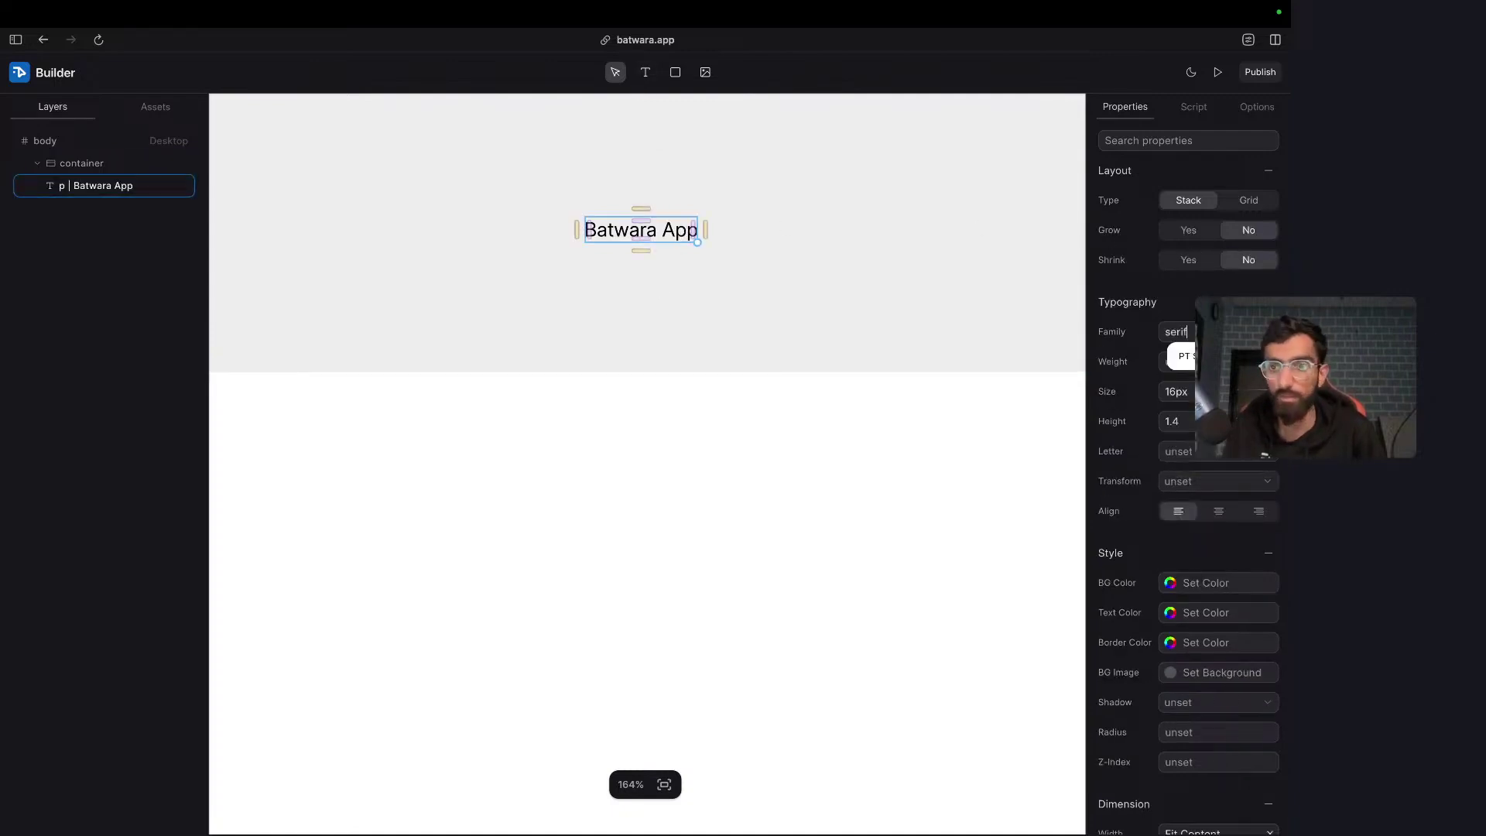
key(Return)
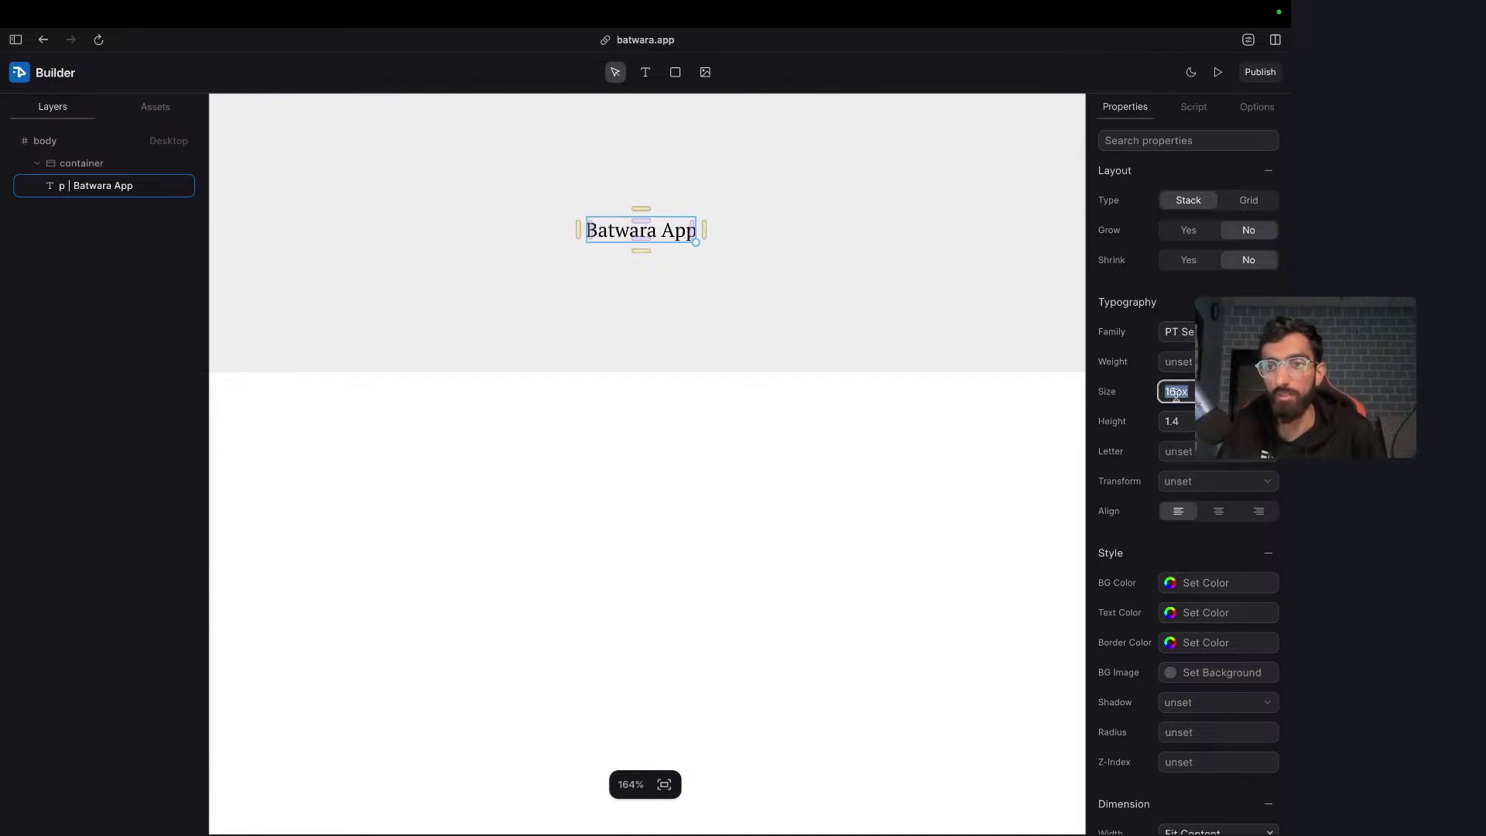
text(64px)
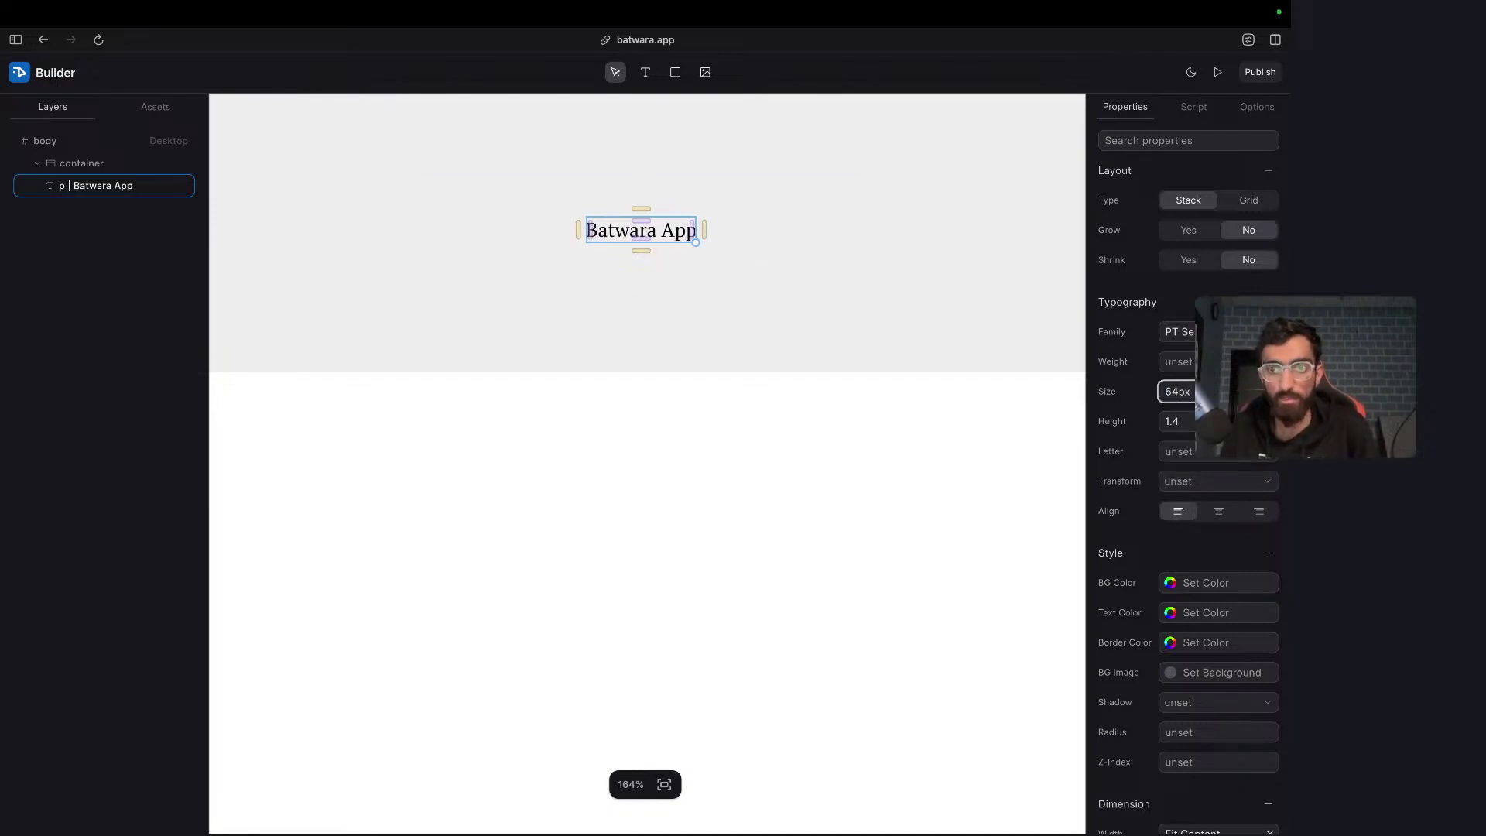
key(Return)
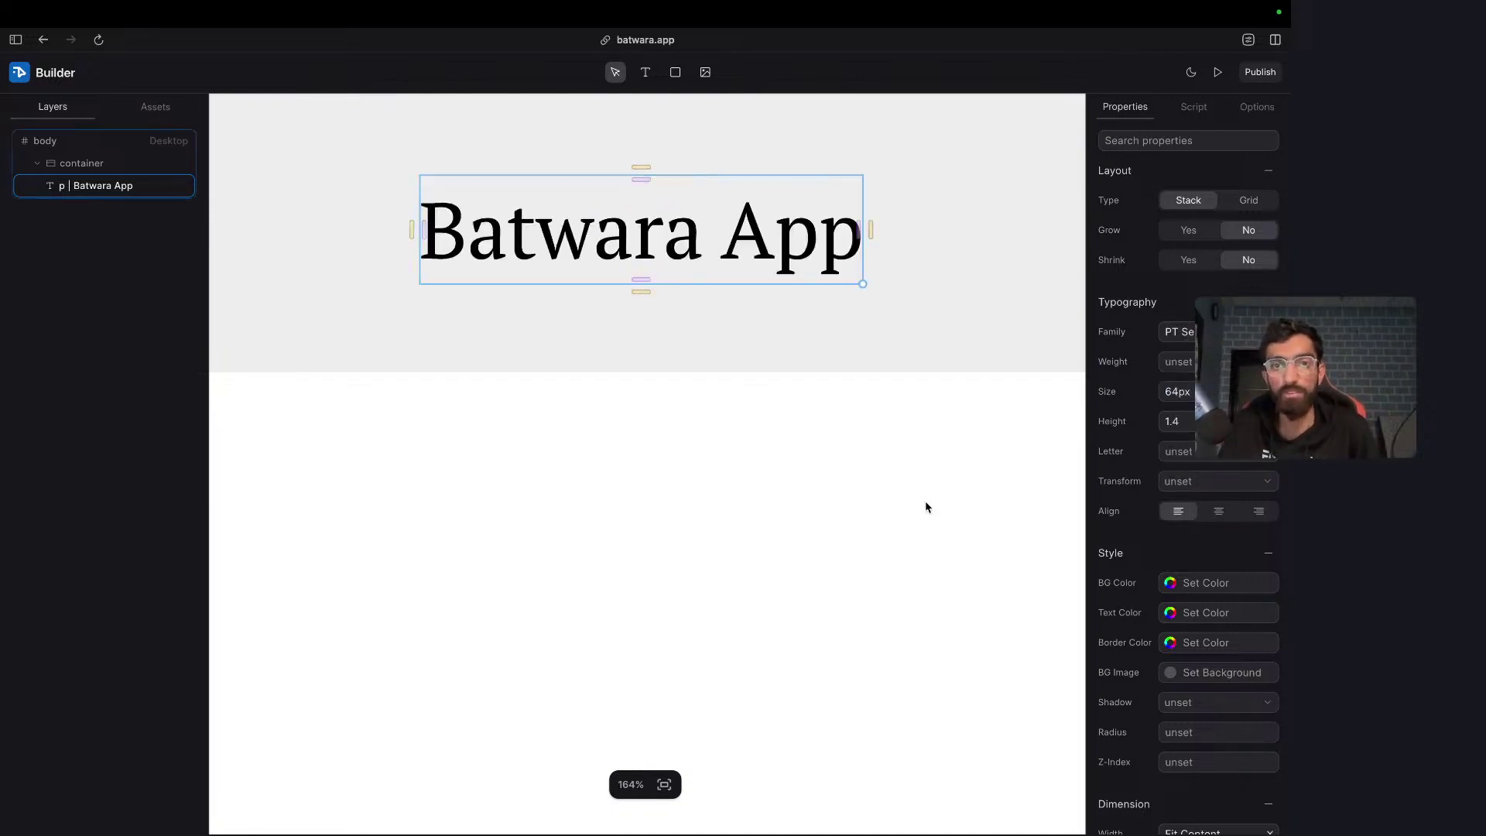
- Remove the background color from the container around the "Batwara App" text
key(Escape)
scroll(926, 504, down, 5)
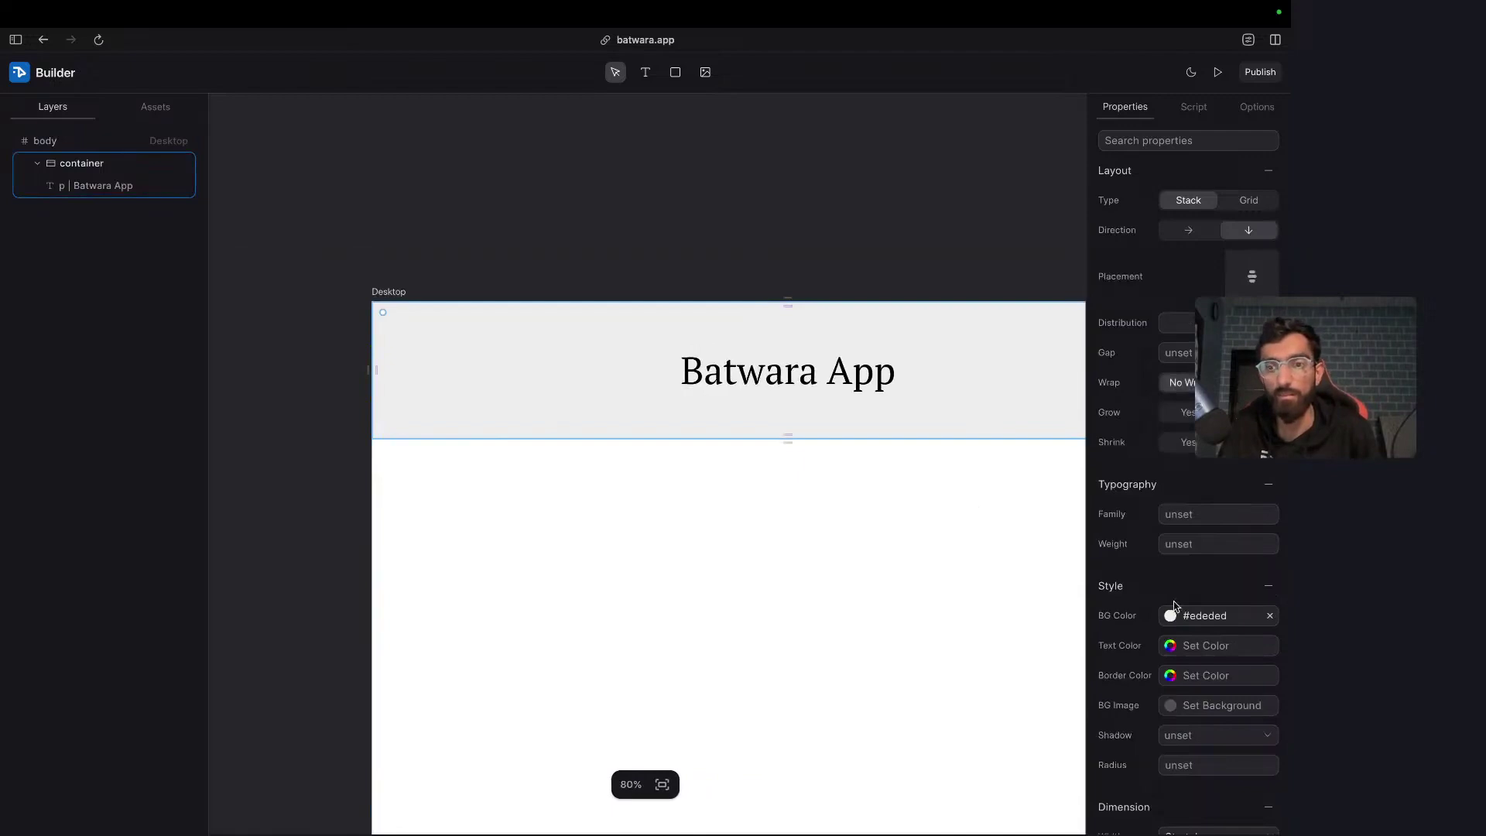
click(1270, 617)
key(Escape)
key(shift+1)
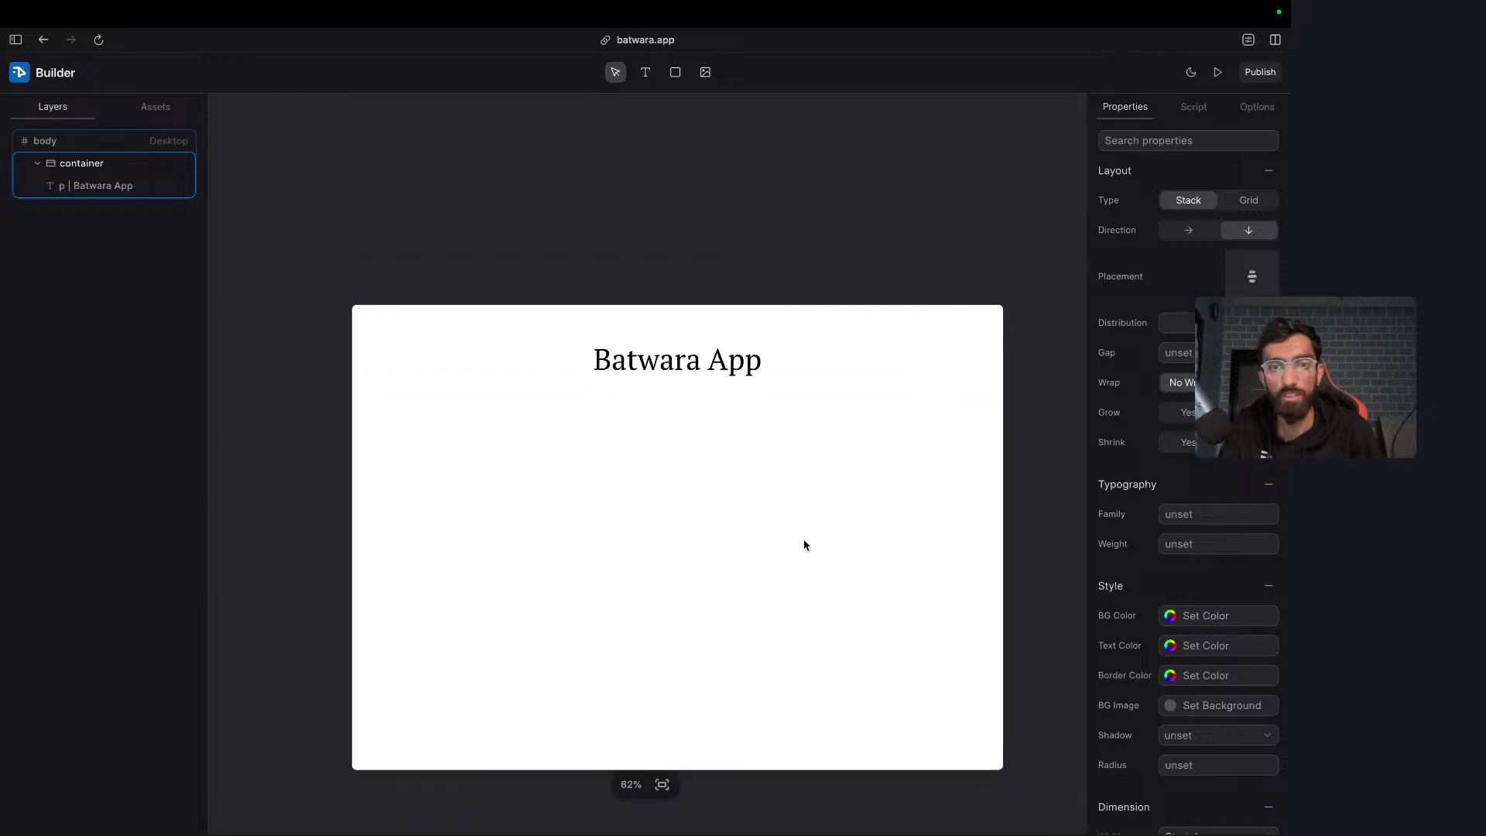
- Set the "Batwara App" text's color to dark gray #363636
click(737, 400)
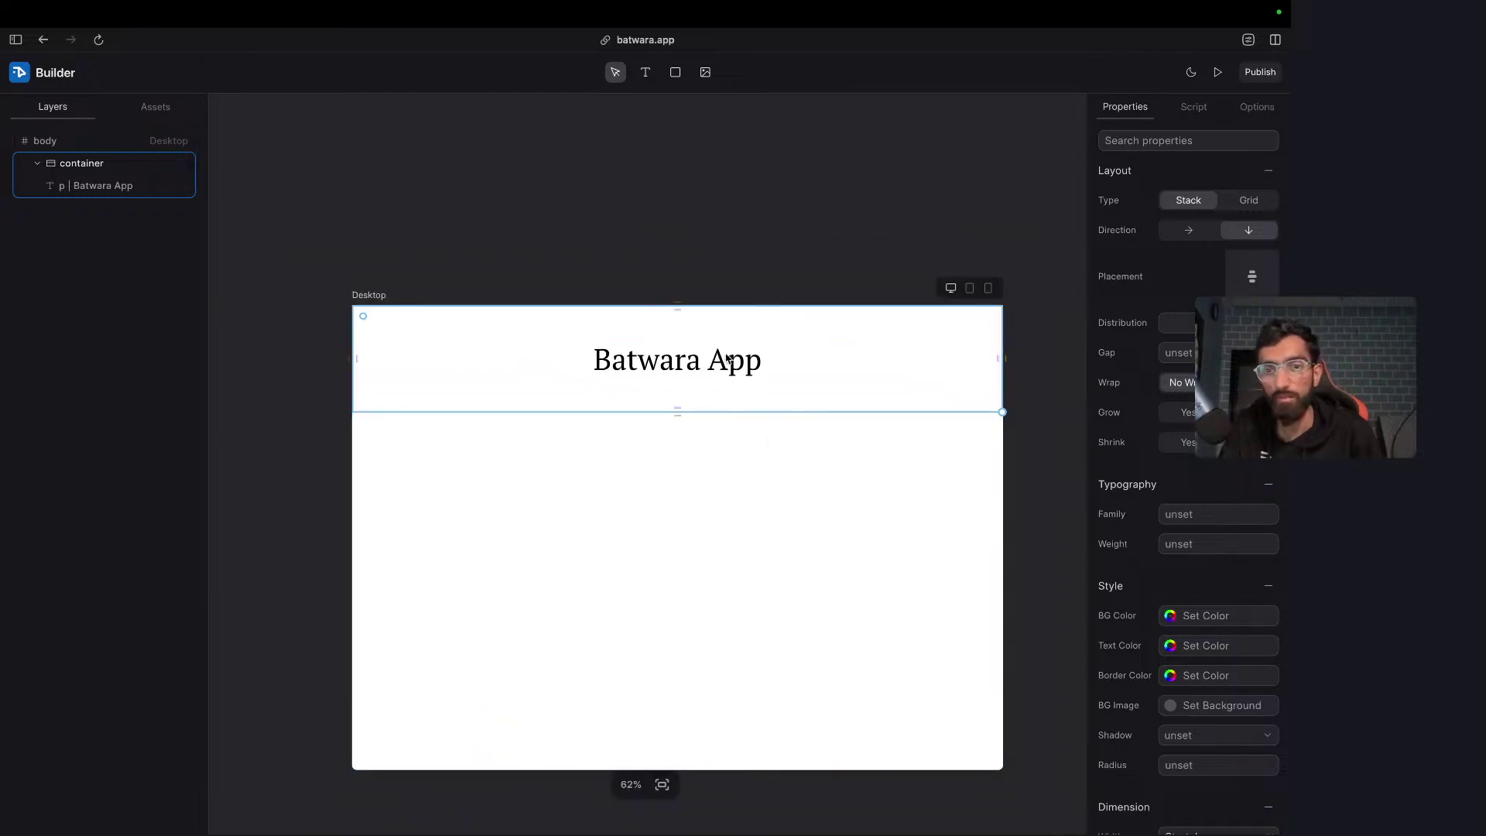
click(699, 361)
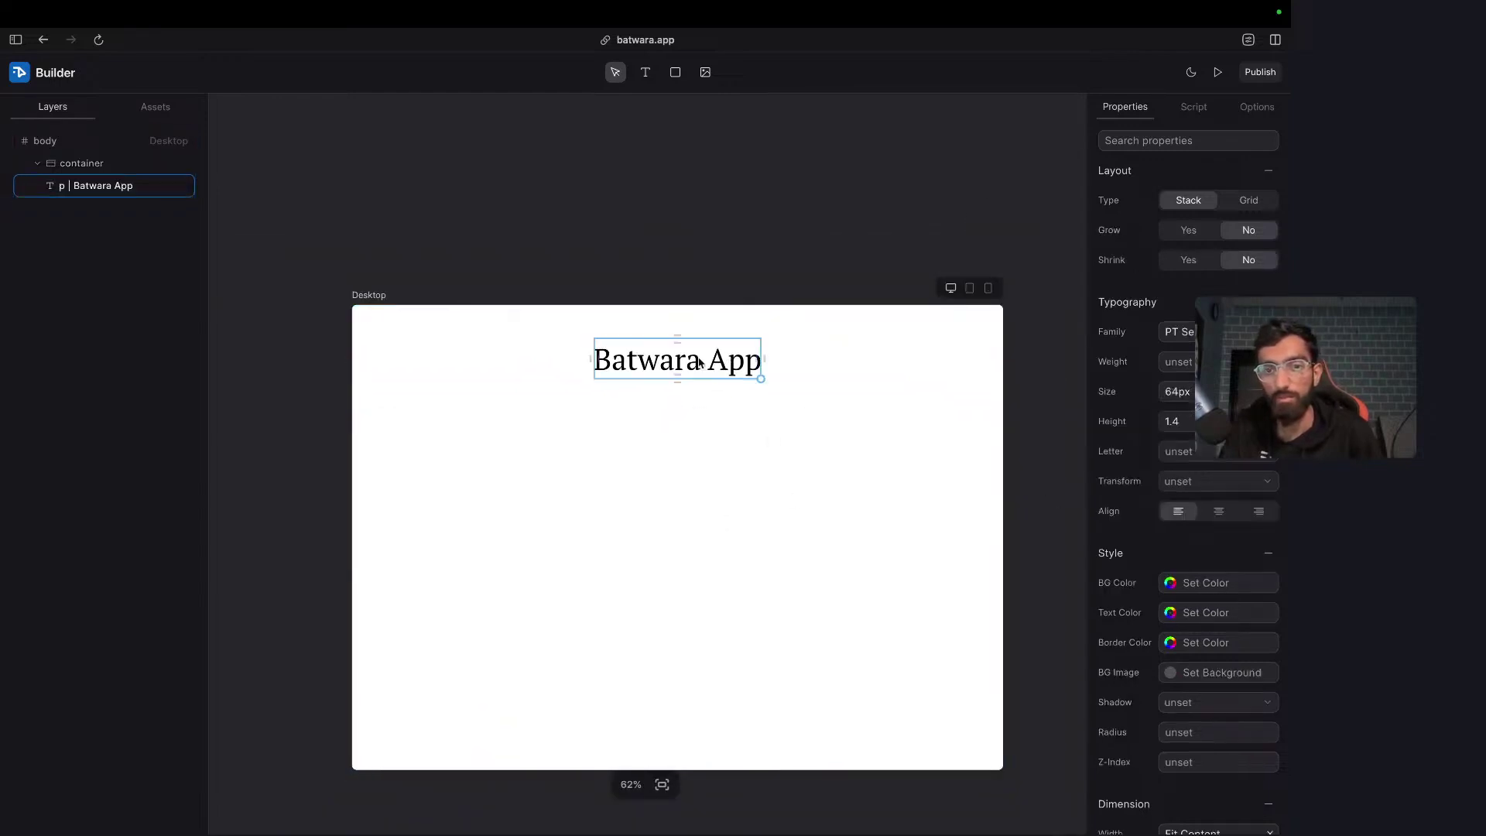
click(1171, 616)
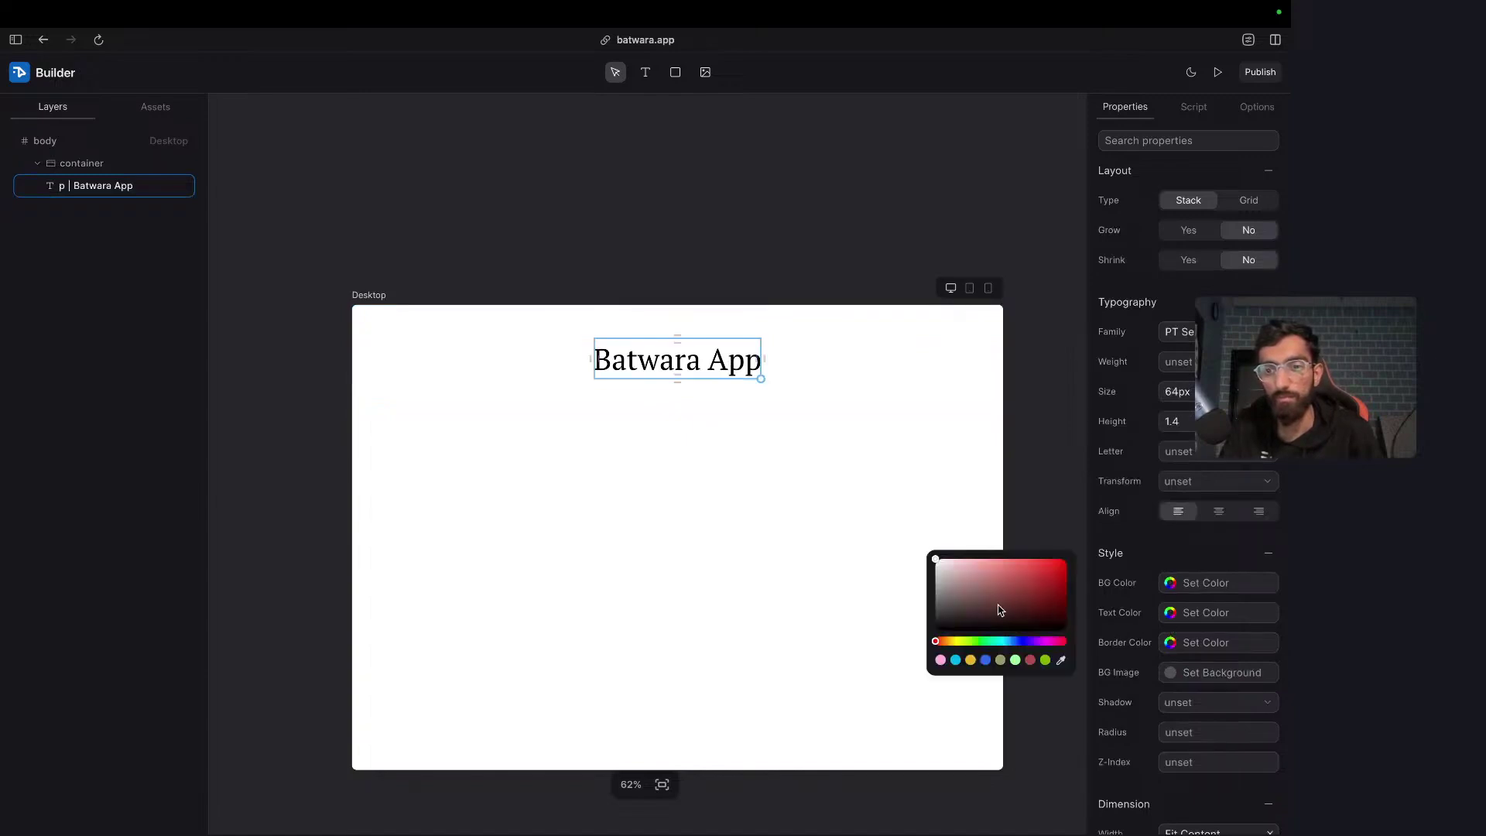
drag(999, 612, 912, 619)
click(740, 488)
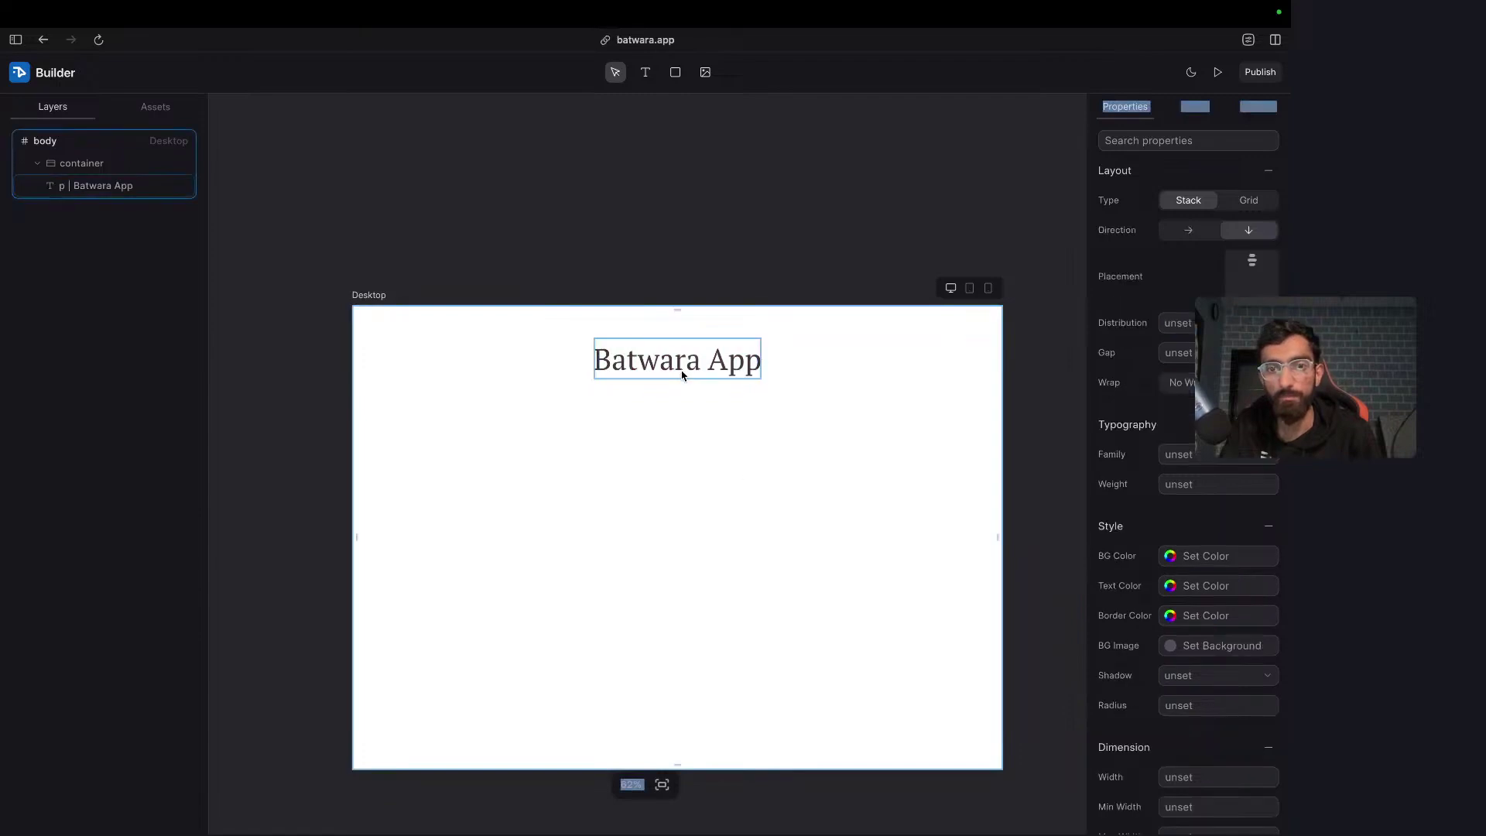
- Set the "Batwara App" text's font weight to Bold
click(679, 372)
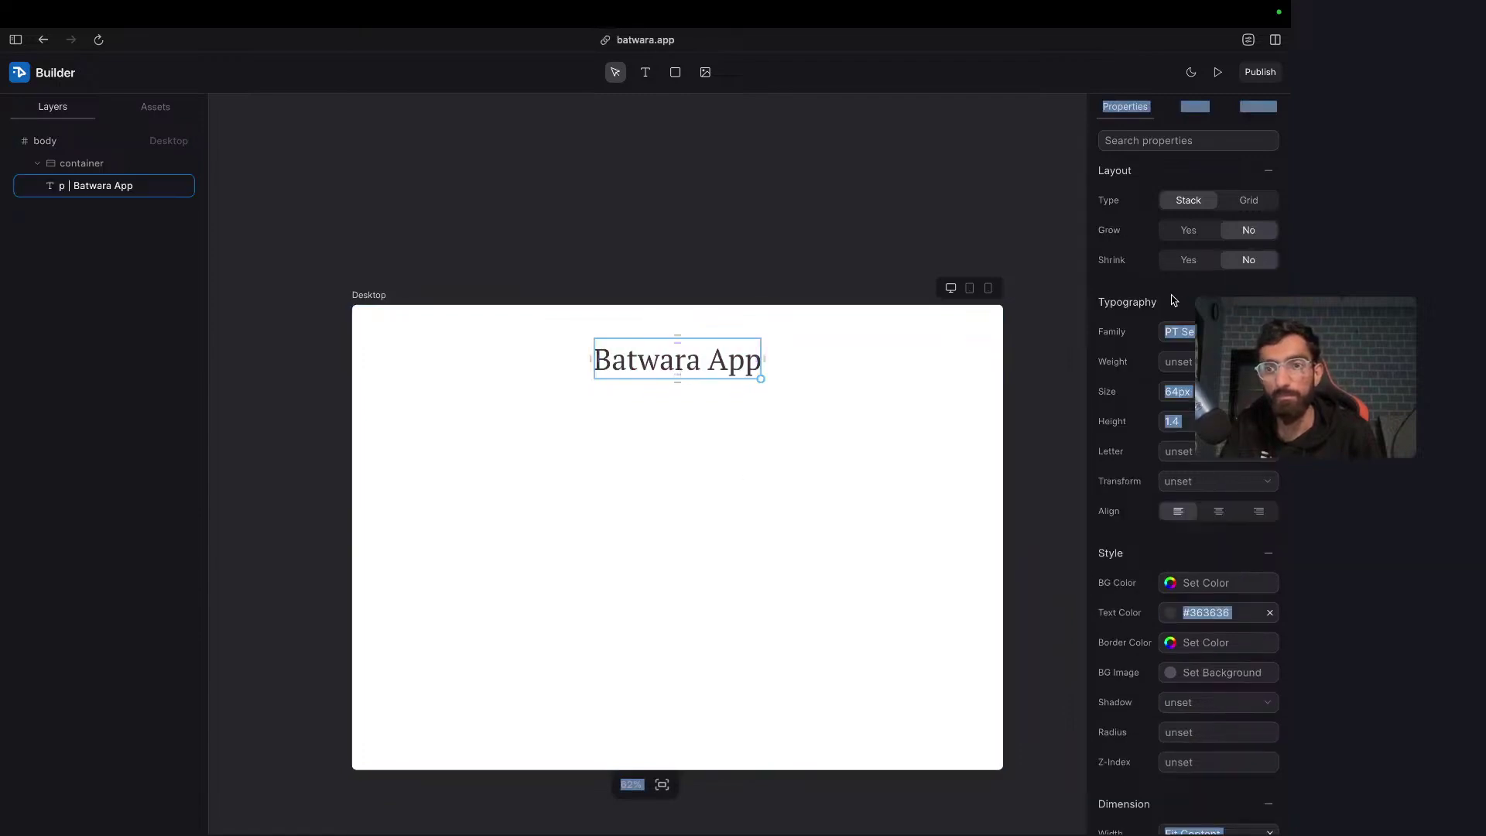
click(1182, 361)
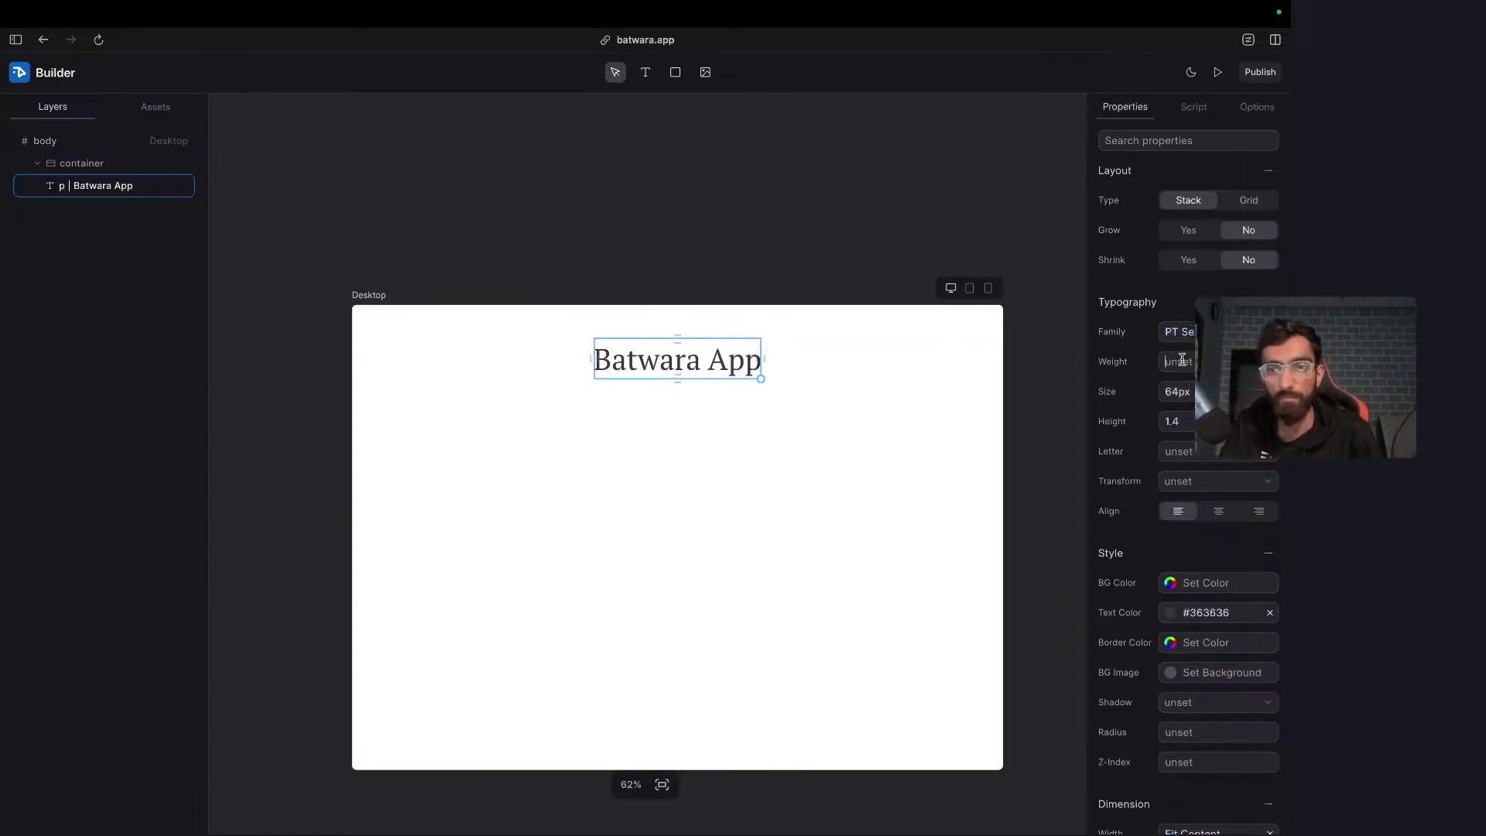
text(Bol)
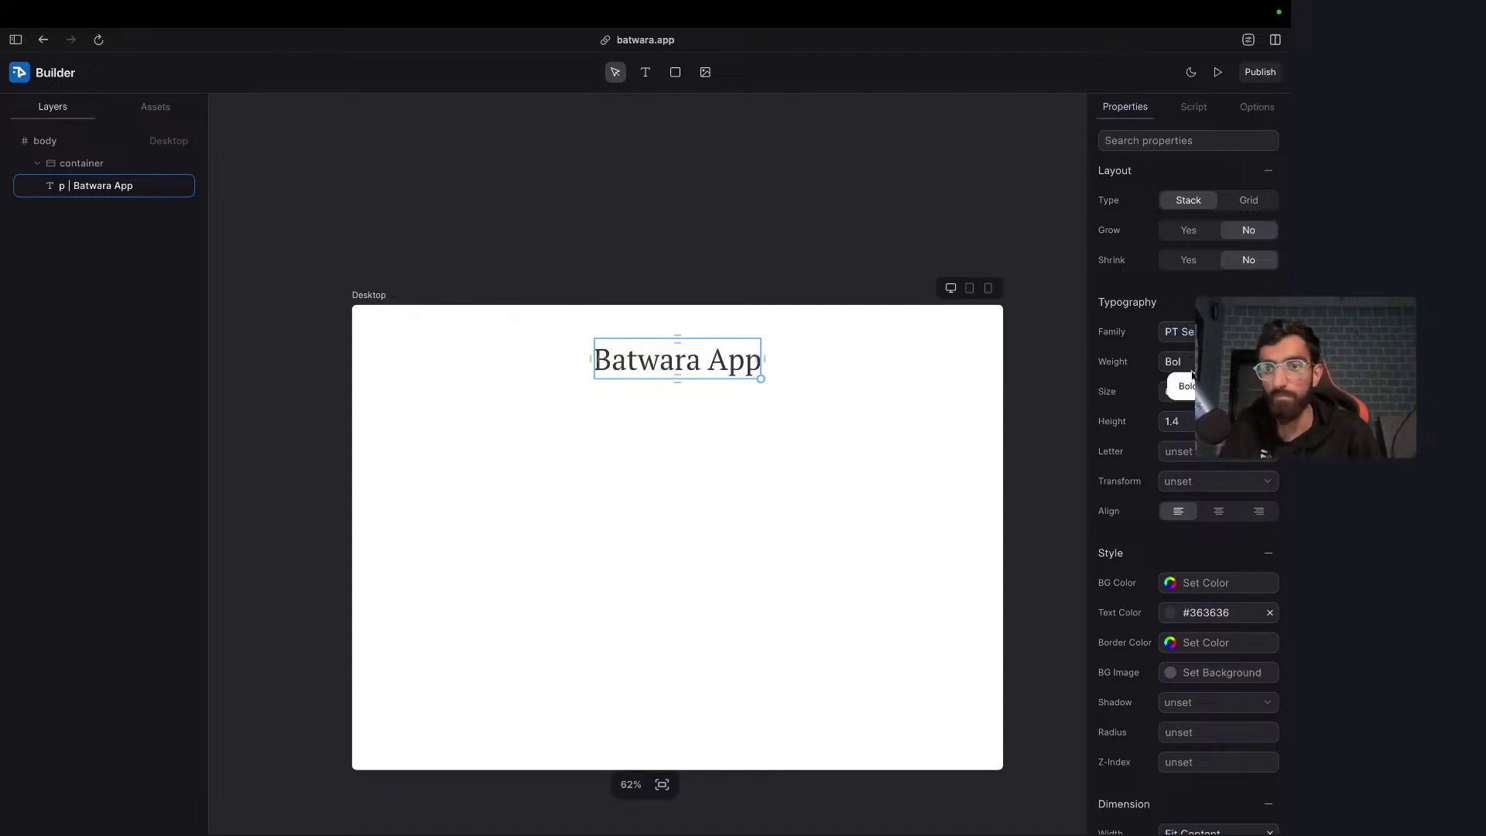
click(1188, 385)
click(813, 432)
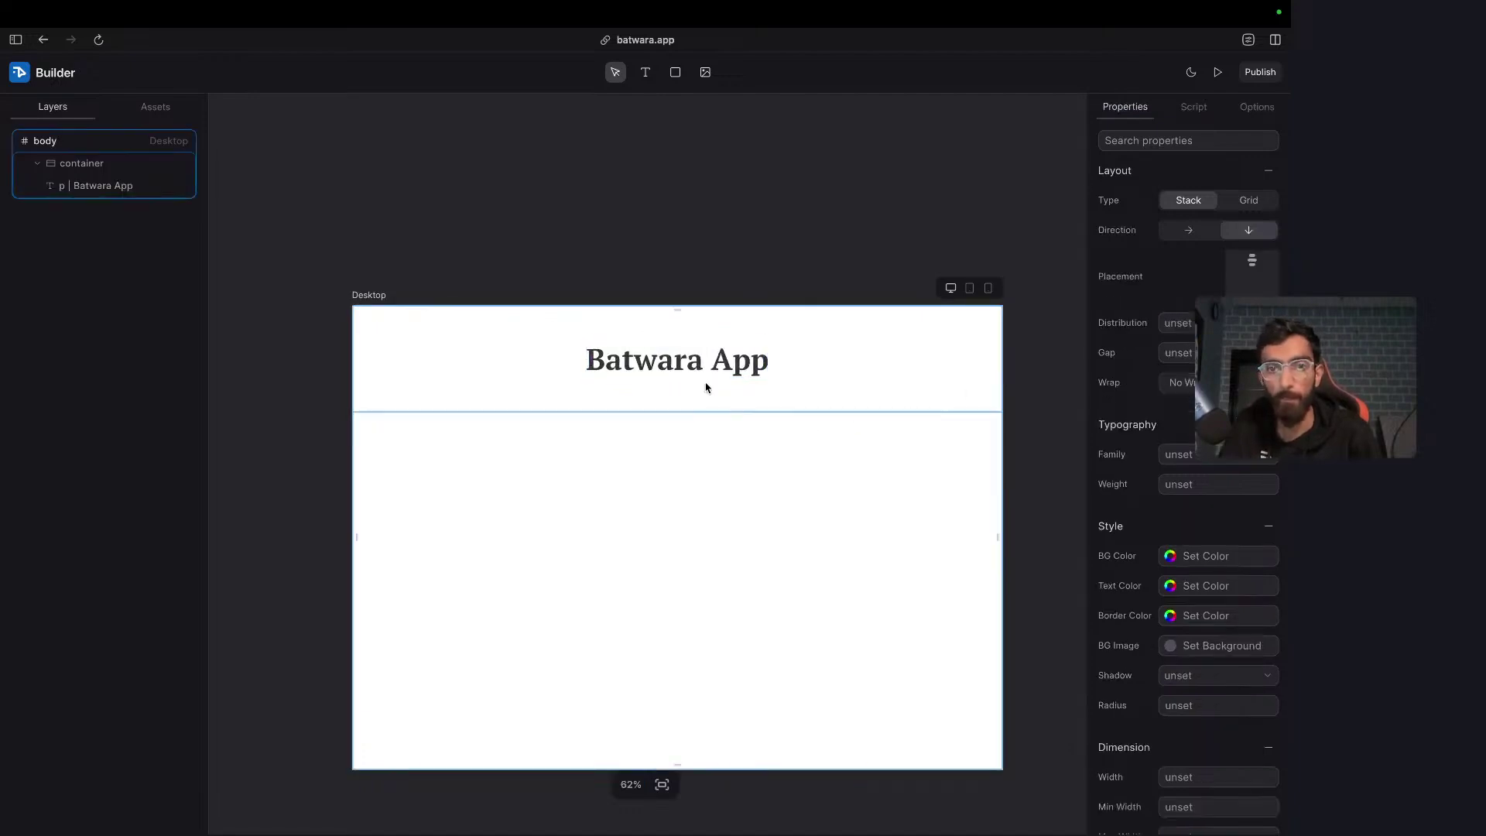
- Add a text block directly below the "Batwara App" heading in the container, reading "Simple & Open Source Splitwise Alternative."
click(672, 369)
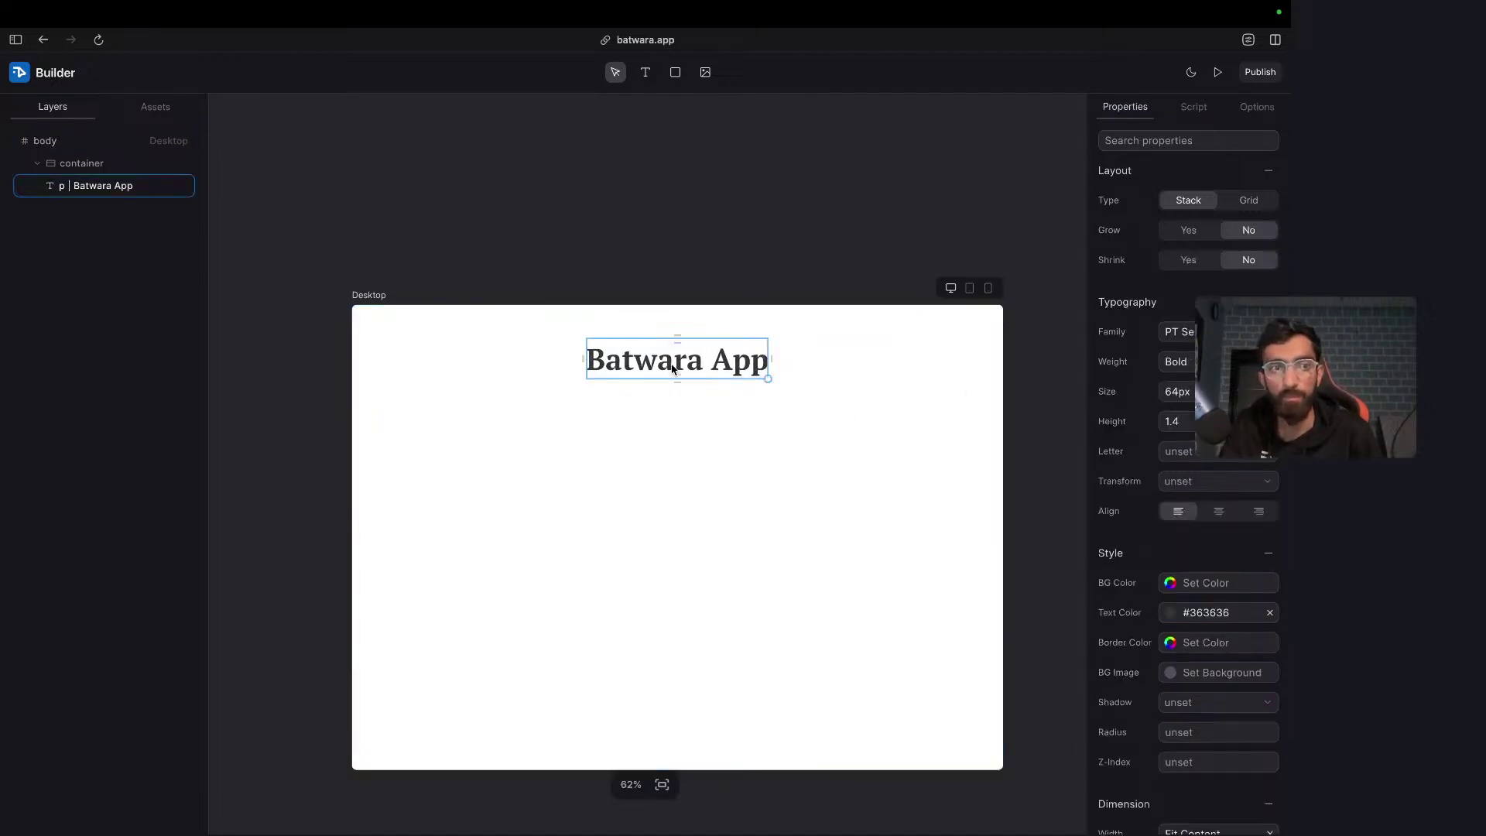
click(647, 74)
click(675, 378)
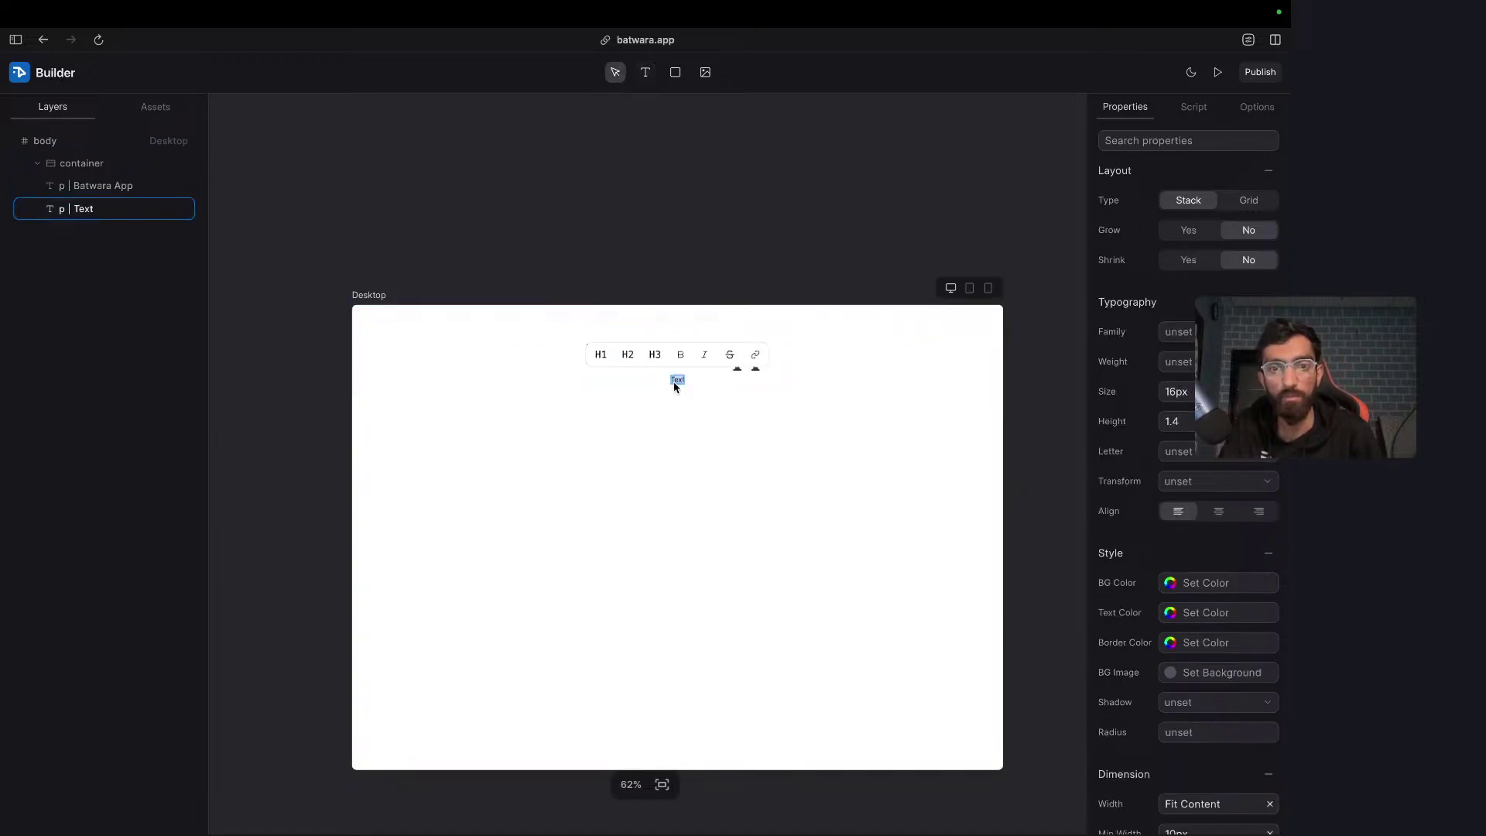
text(S)
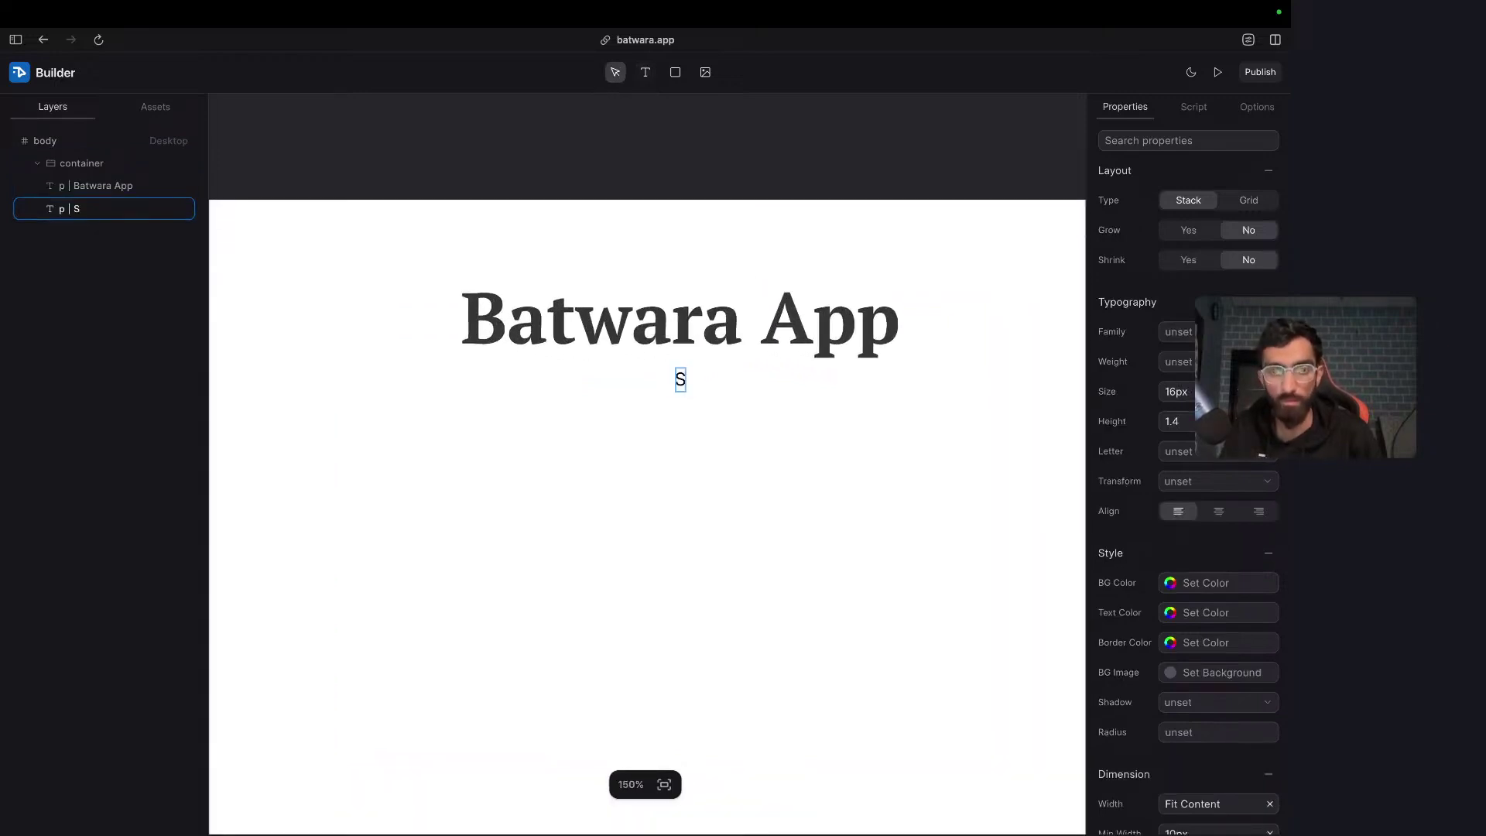
text(imple a)
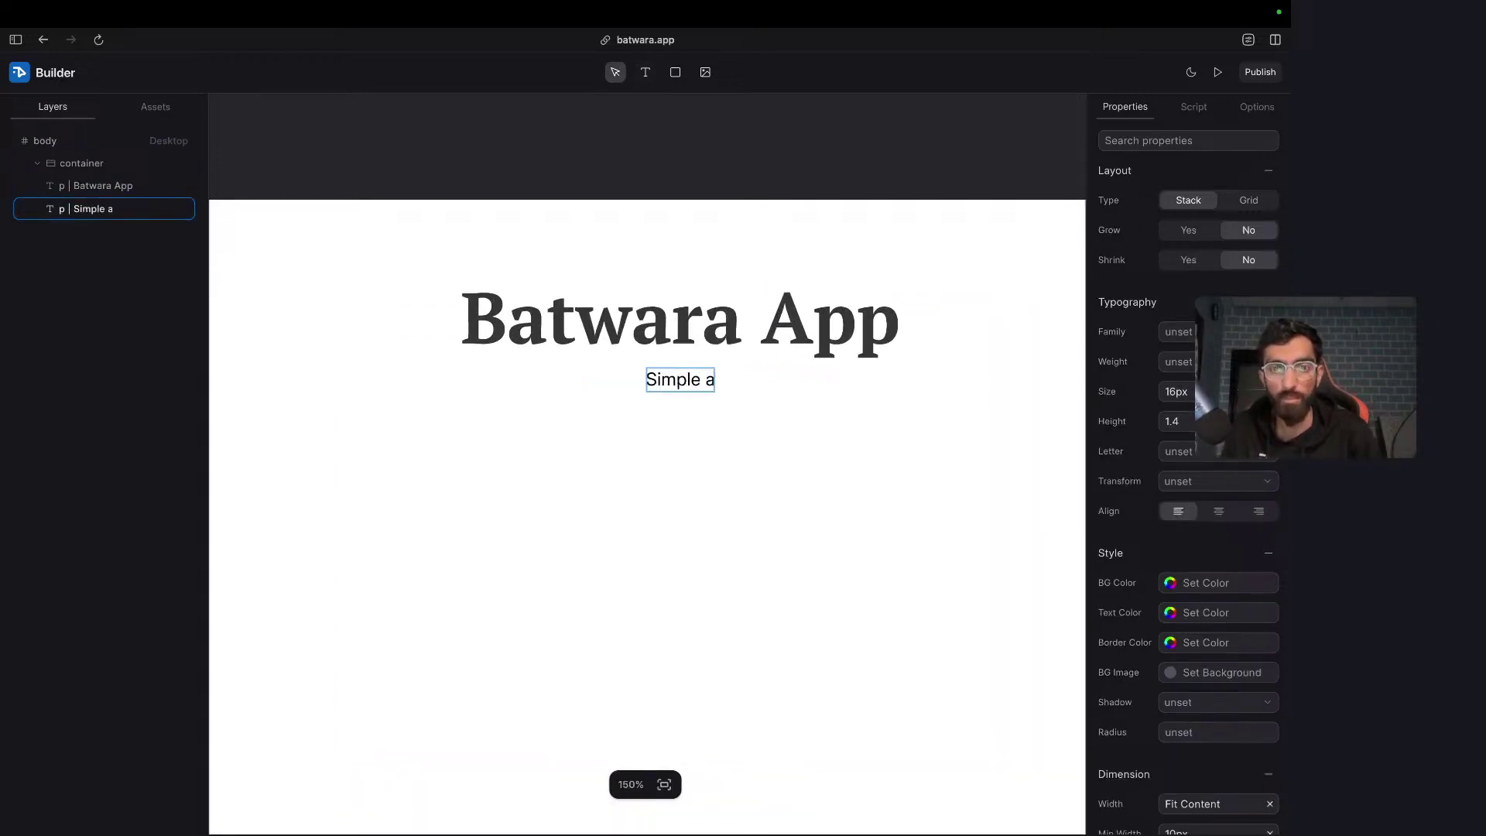
key(BackSpace)
text(& Open Souce)
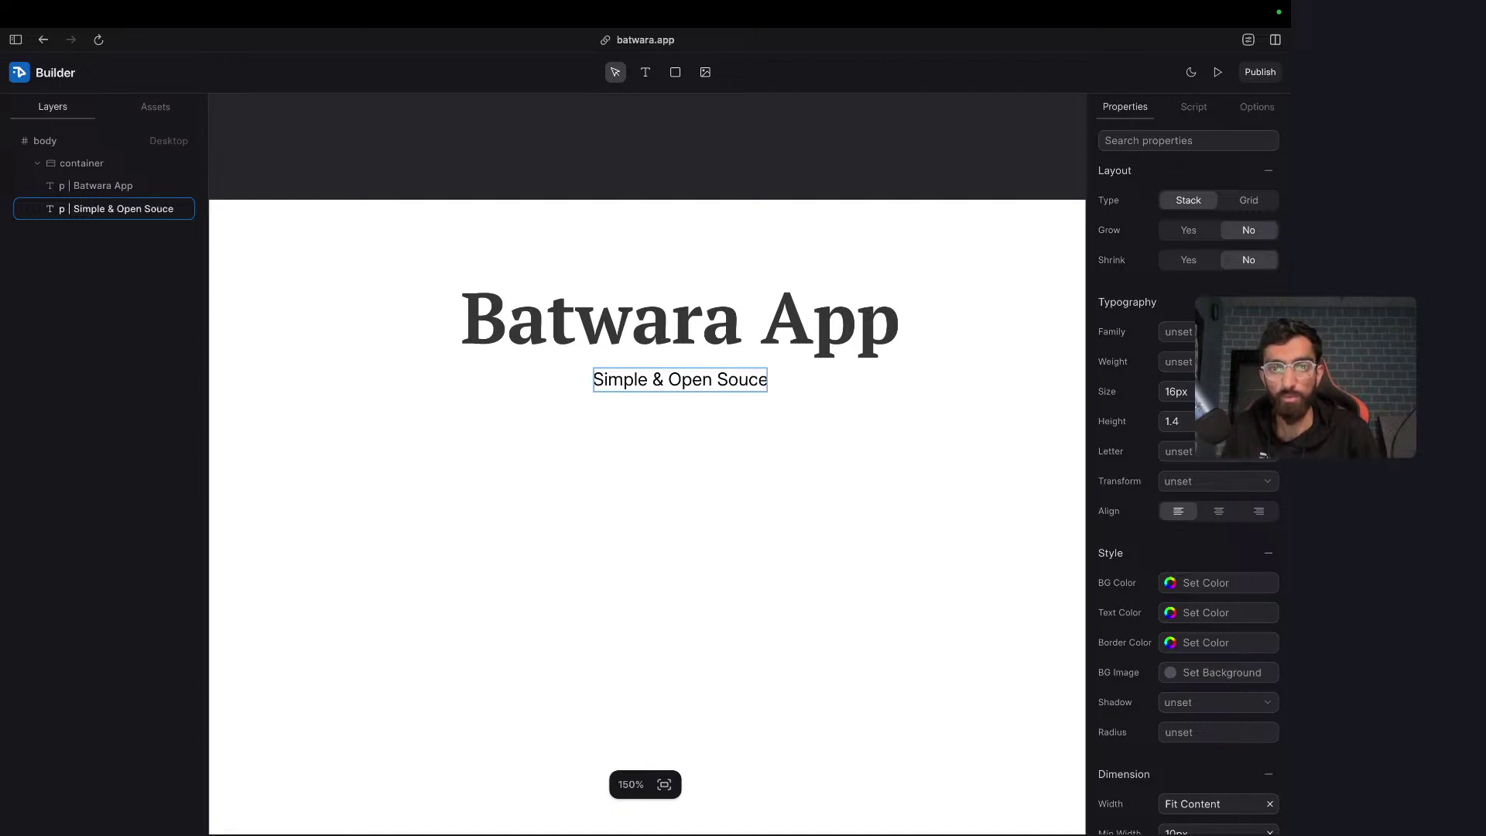
text( Sp)
key(BackSpace)
key(BackSpace)
key(BackSpace)
key(BackSpace)
key(BackSpace)
text(rce Spl)
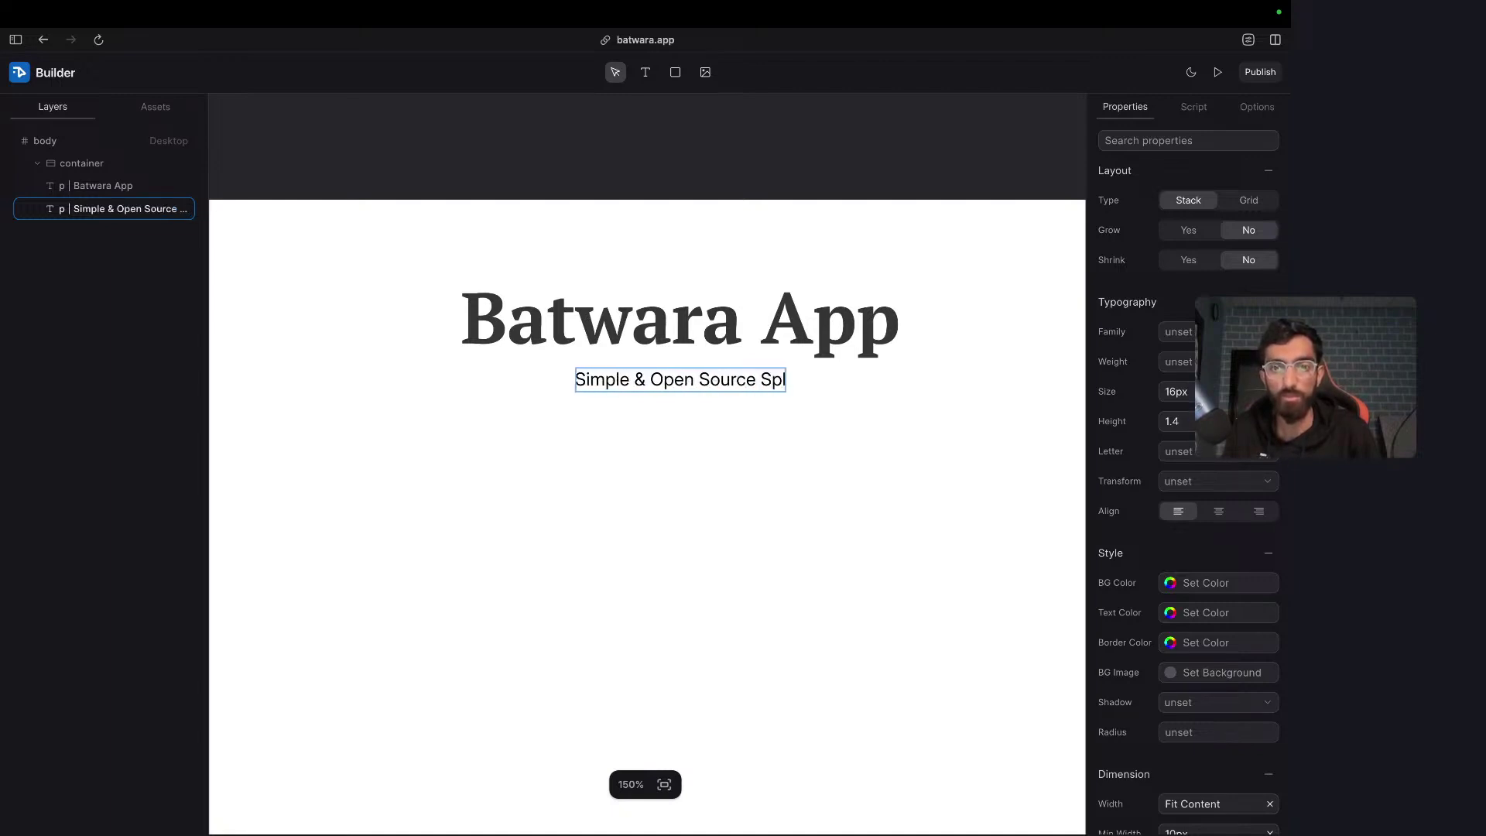
text(itwise AI)
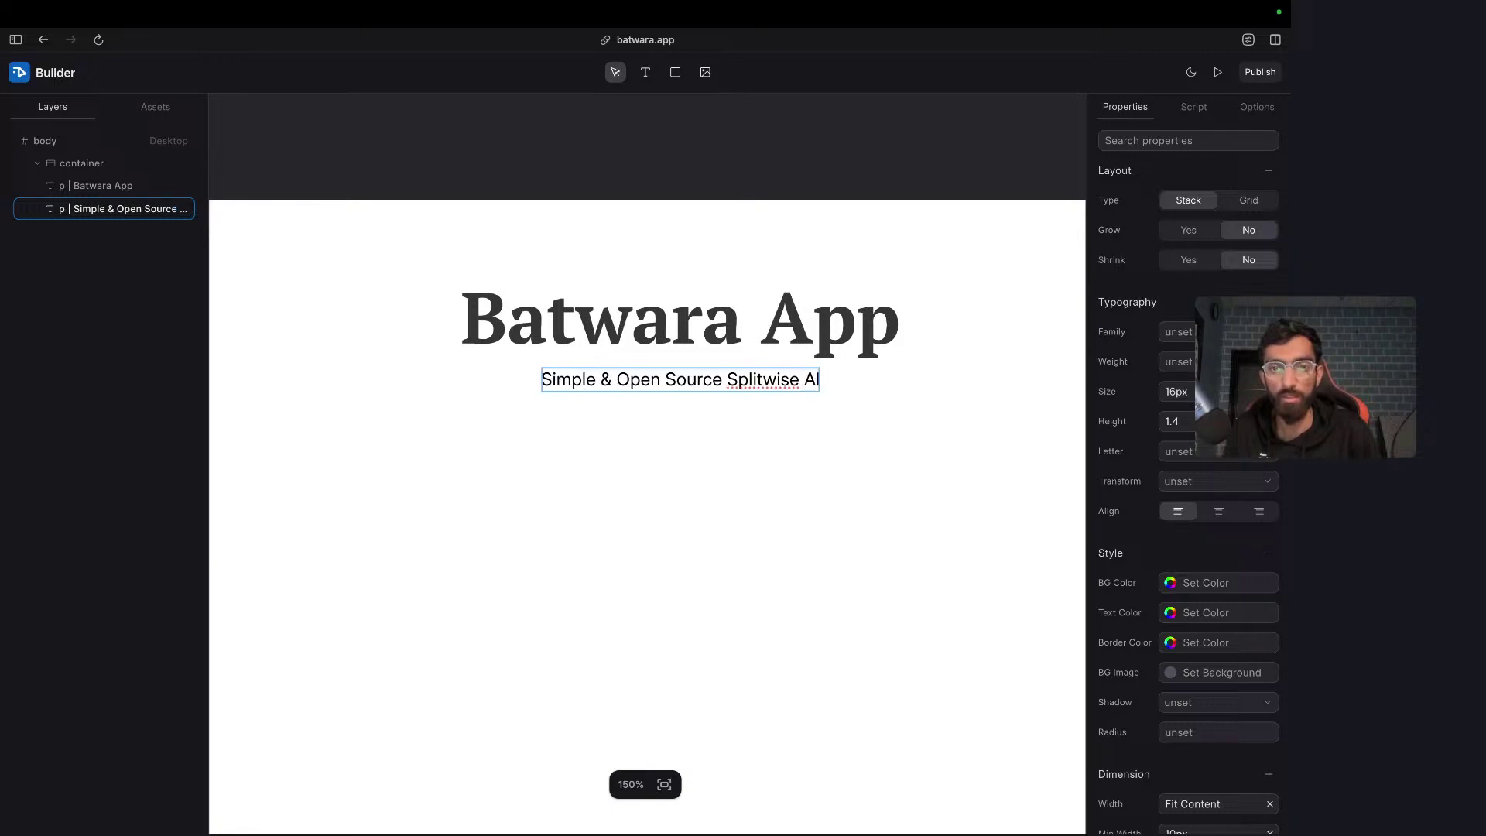
text(ternati)
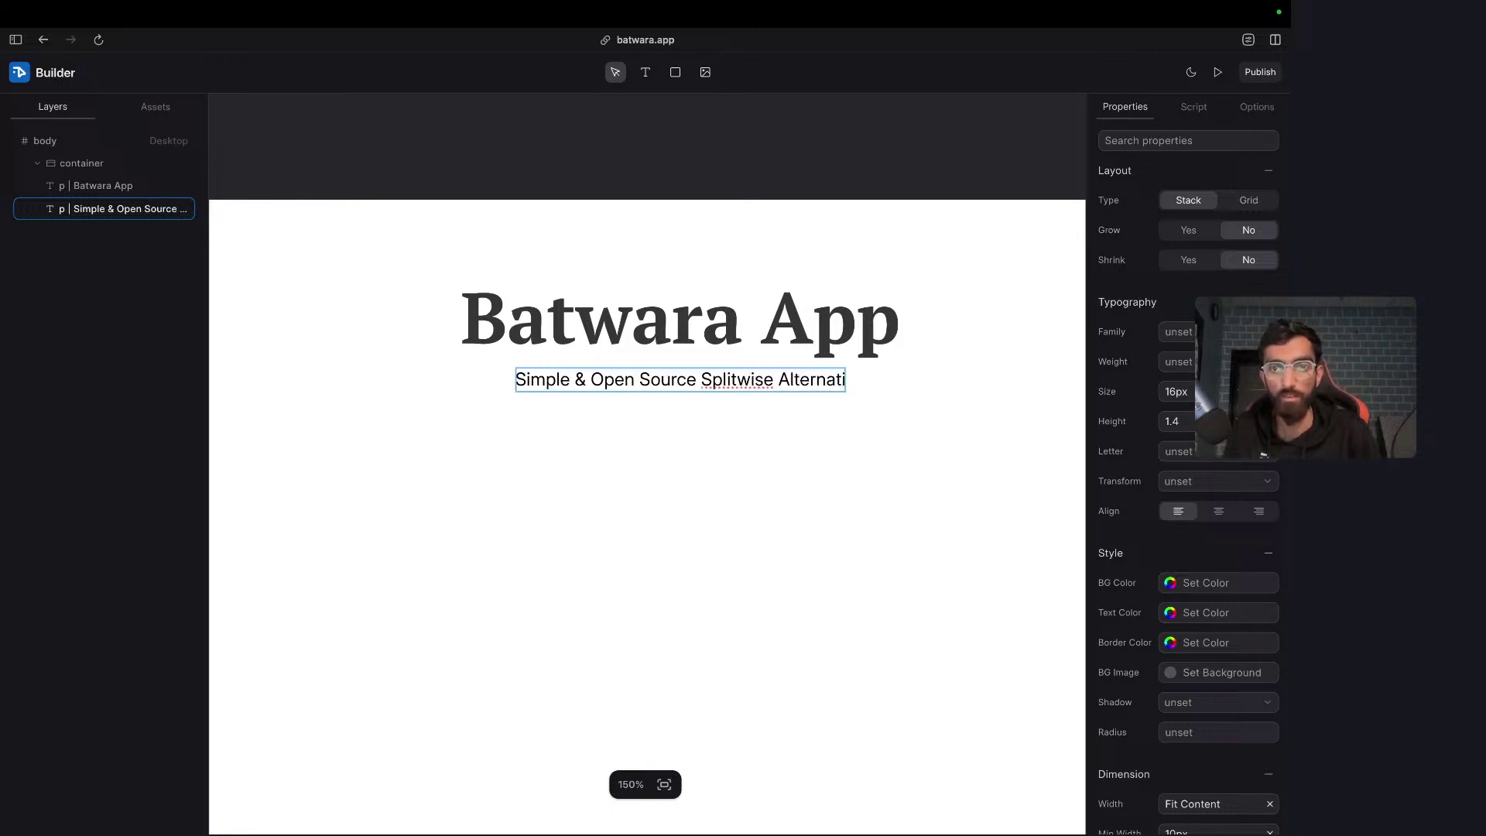
text(ve.)
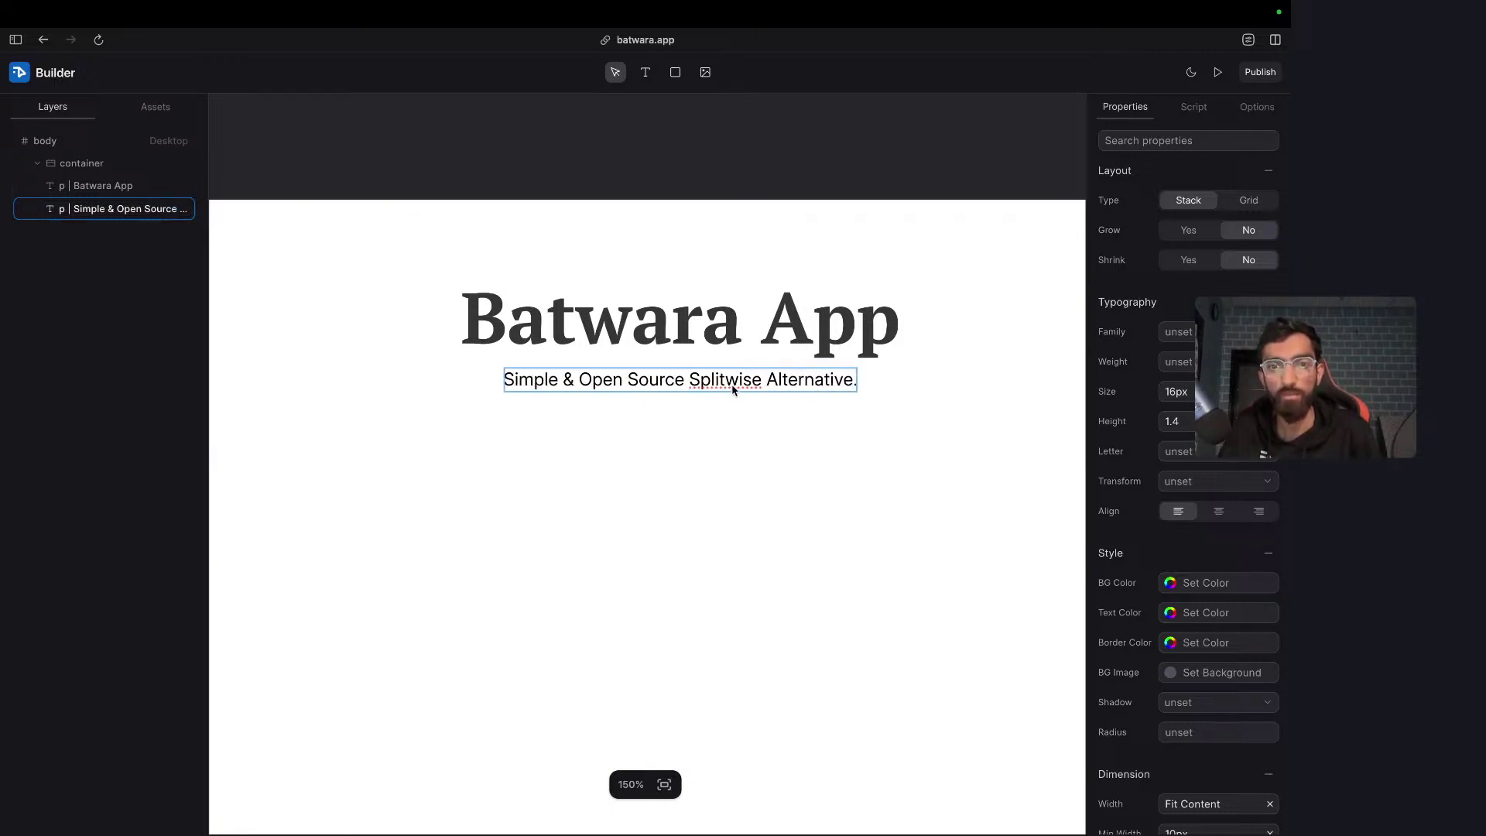
click(713, 442)
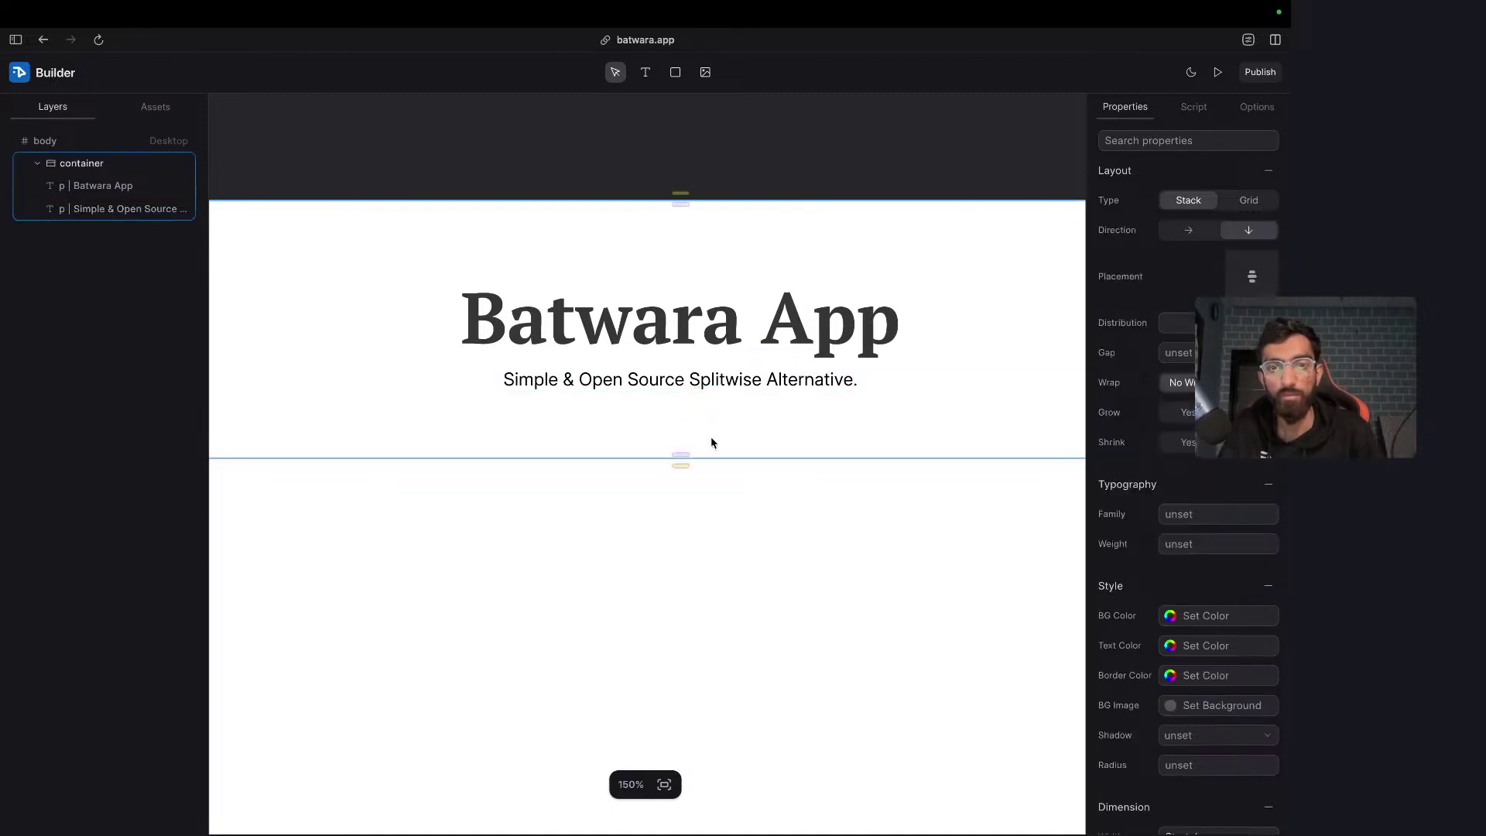
- Set the "Simple & Open Source Splitwise Alternative." text's font weight to Medium and its font family to Poppins
double_click(732, 382)
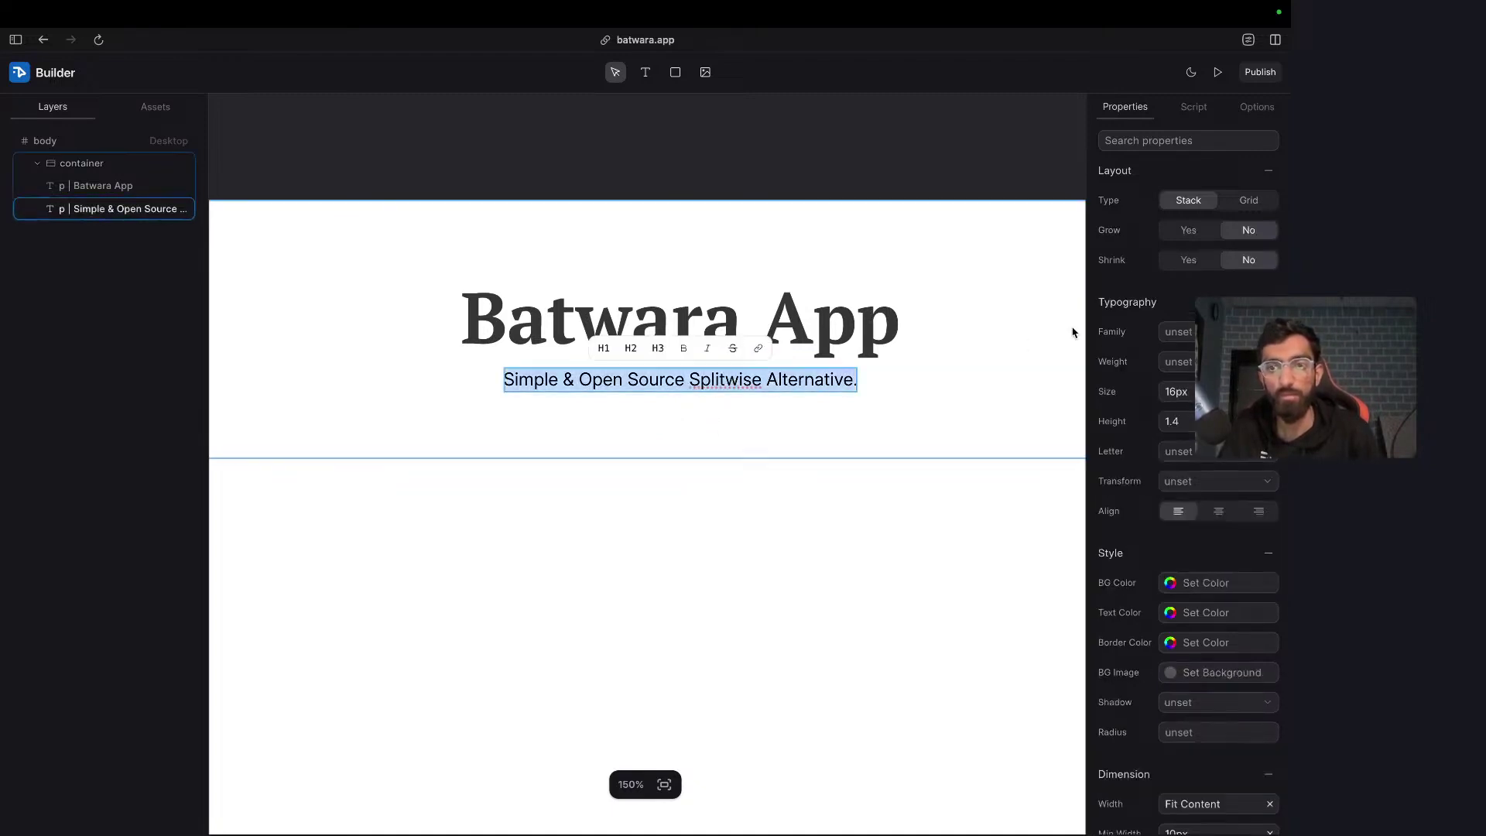
click(830, 382)
click(819, 456)
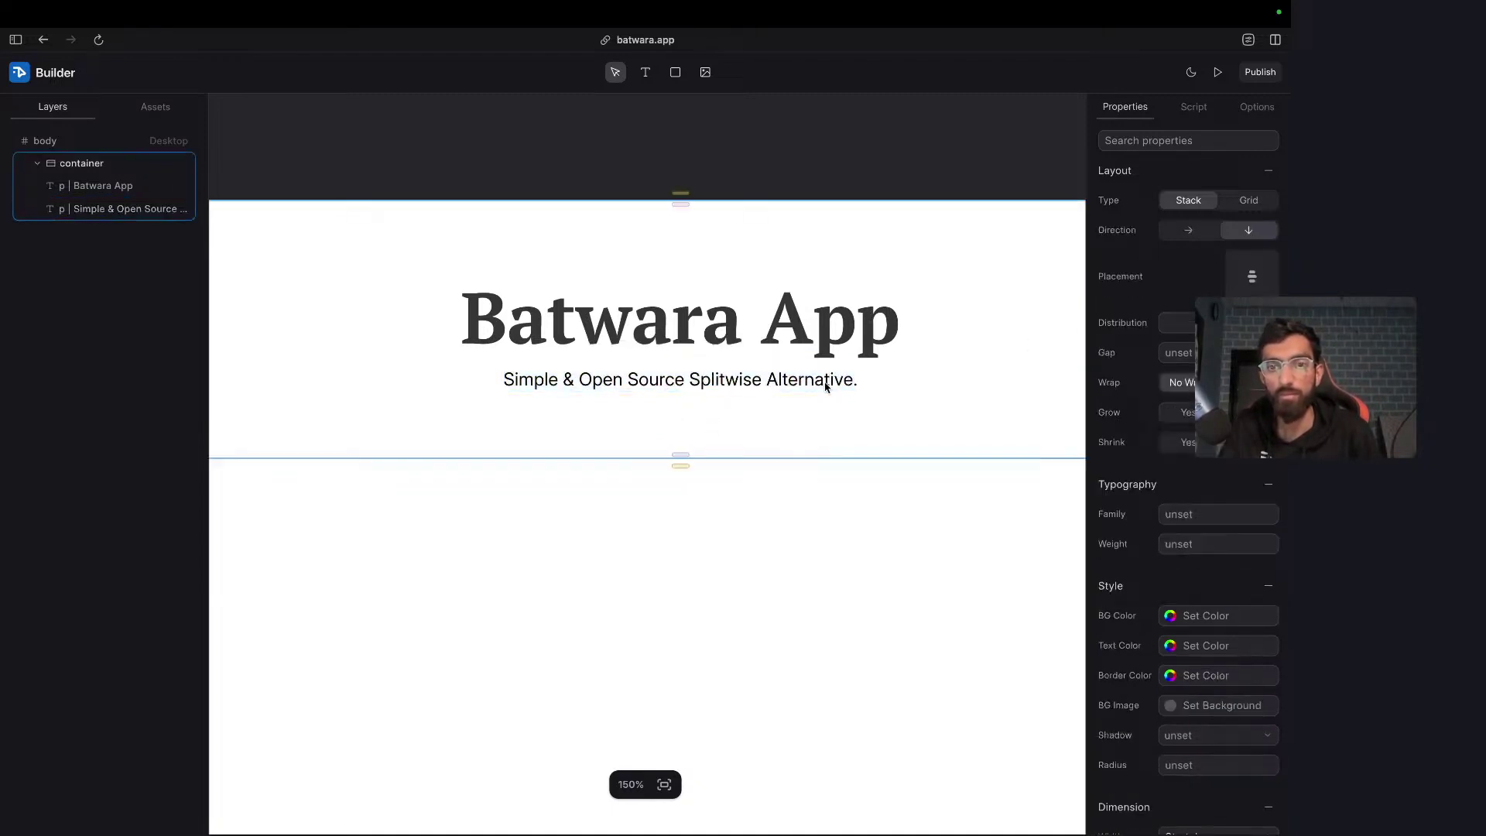
click(128, 208)
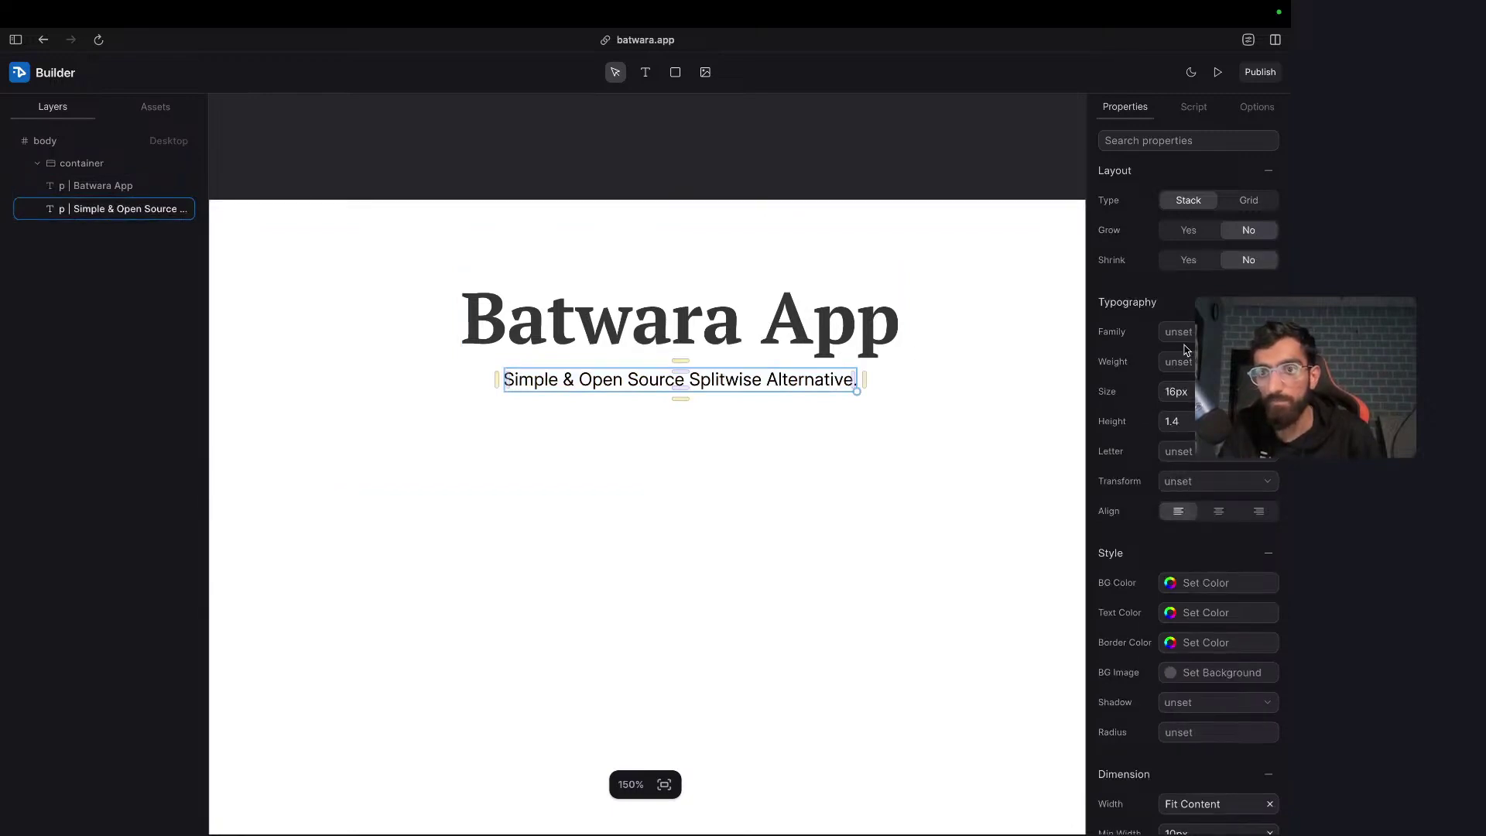
text(it)
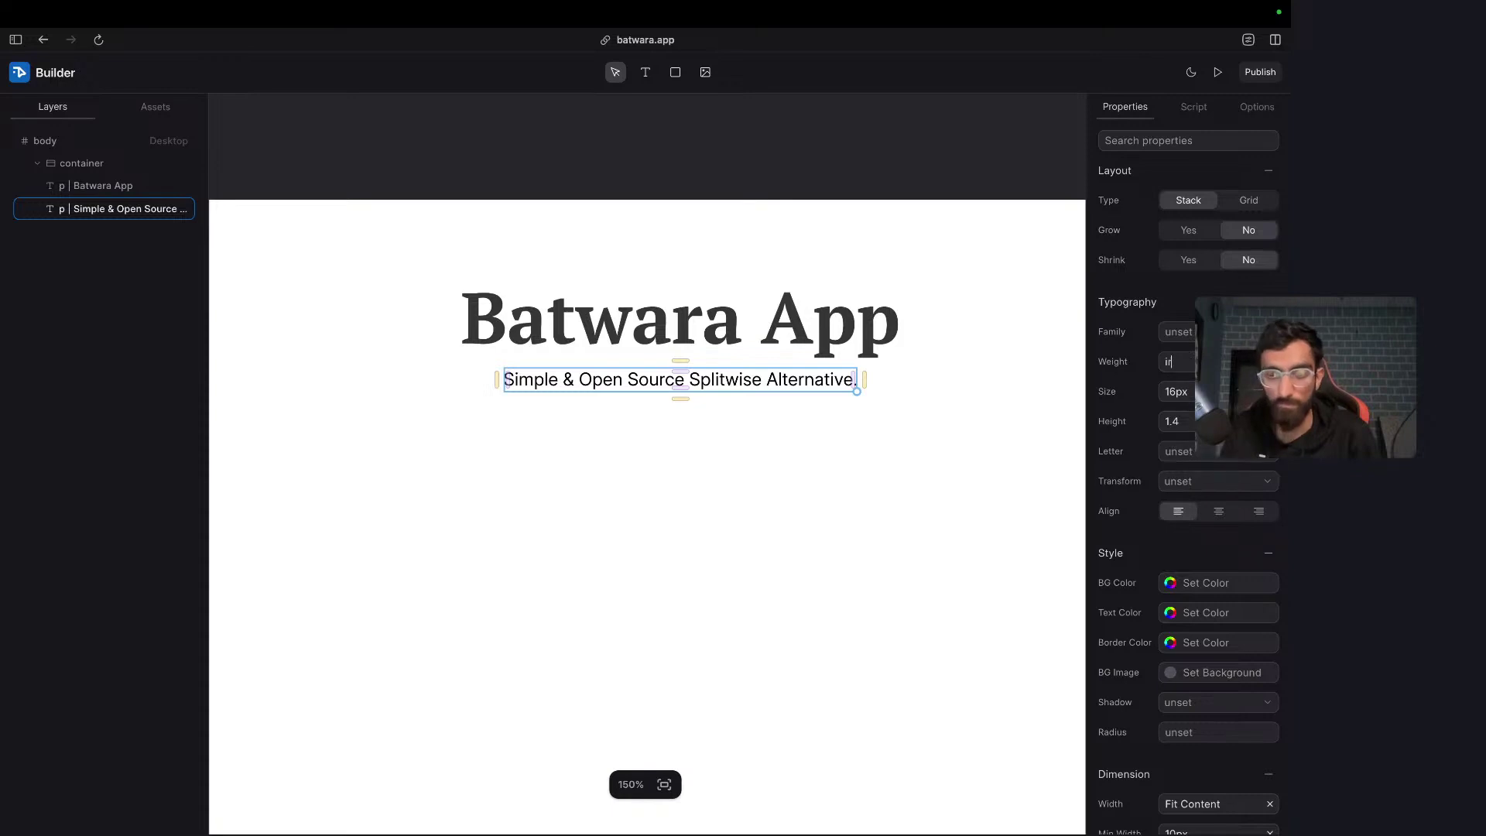
key(BackSpace)
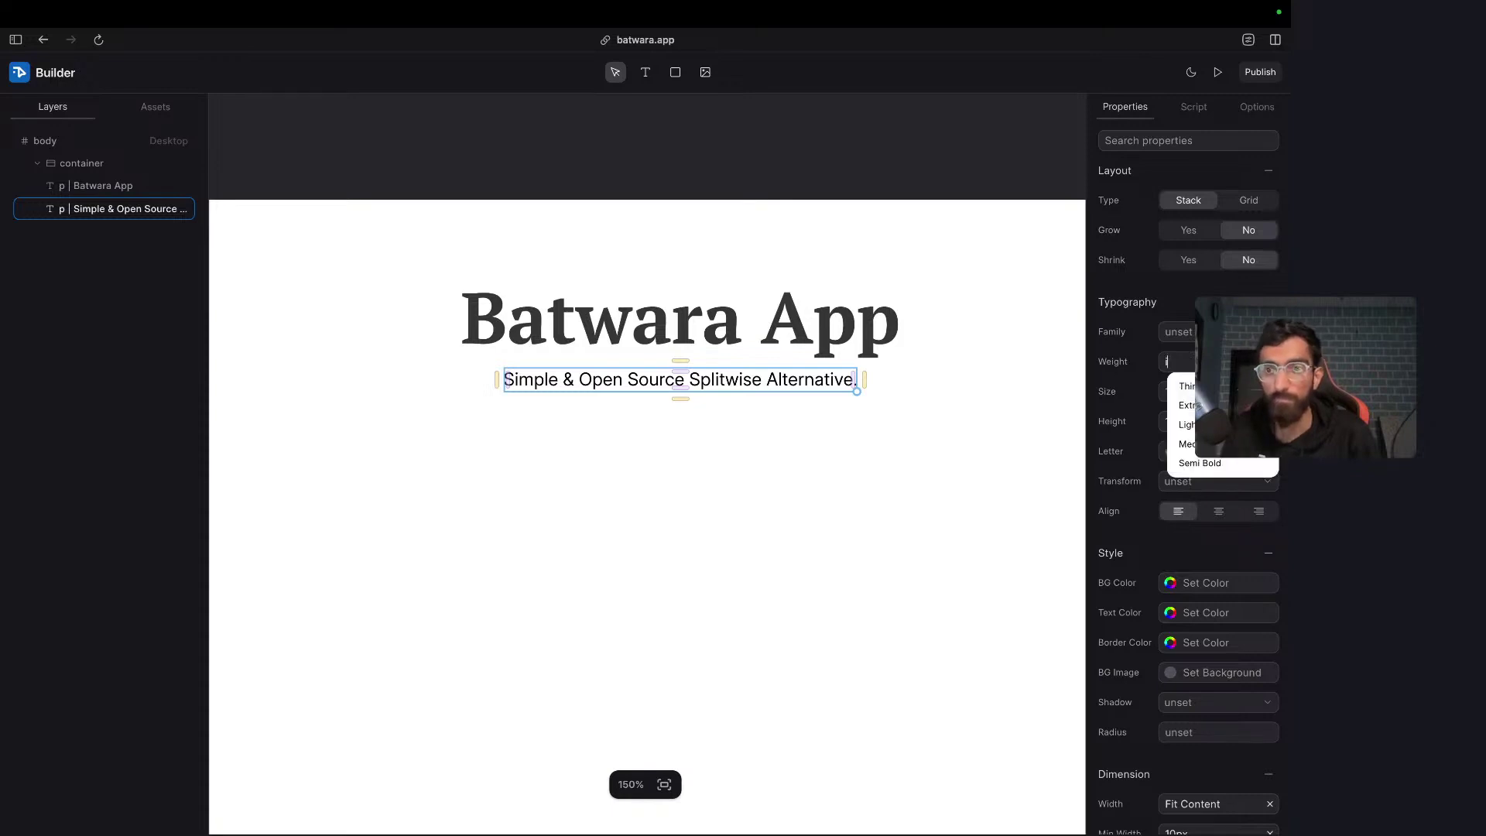
click(1223, 444)
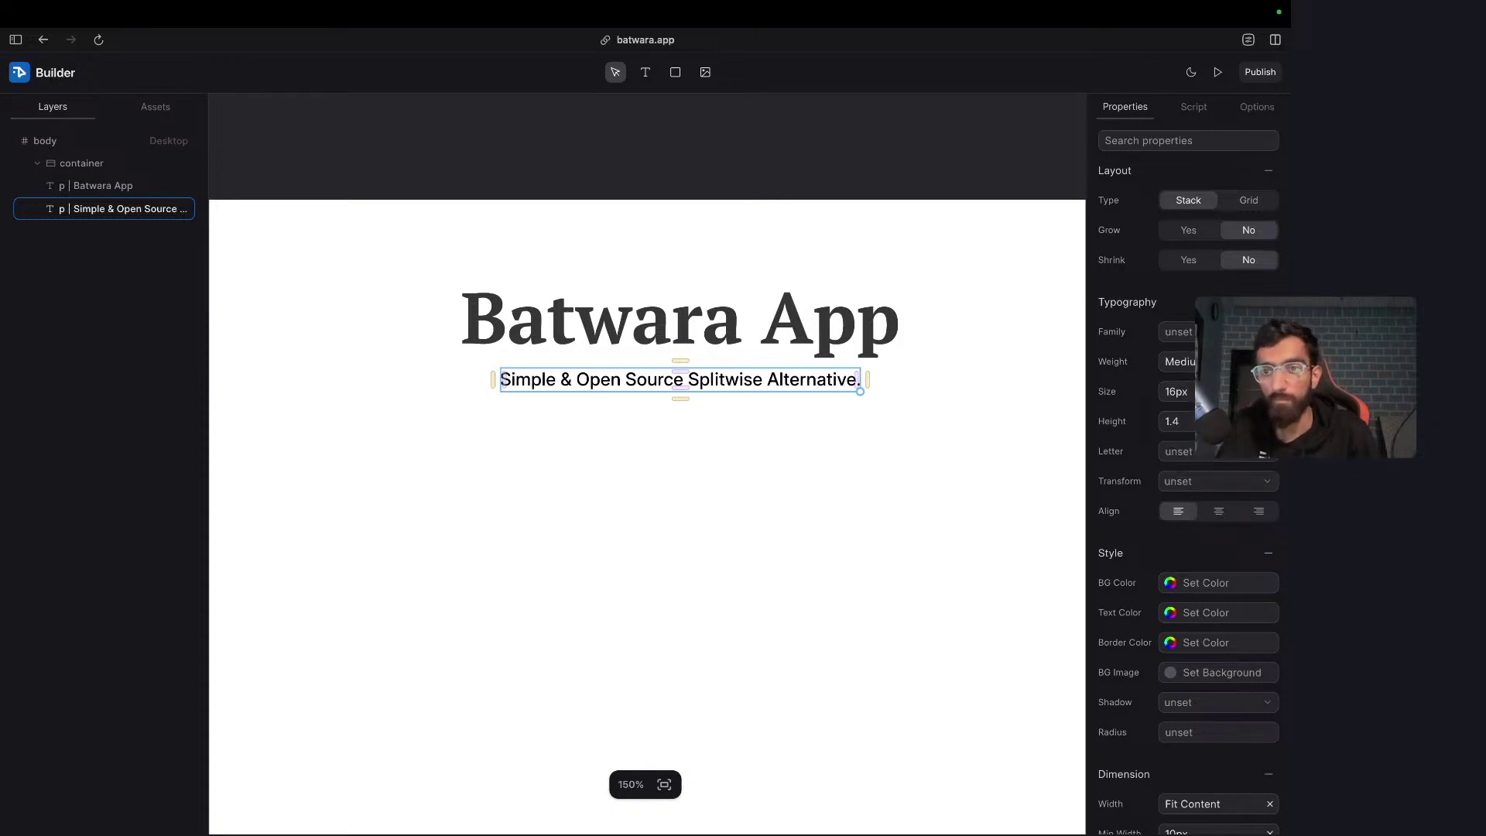
text(pop)
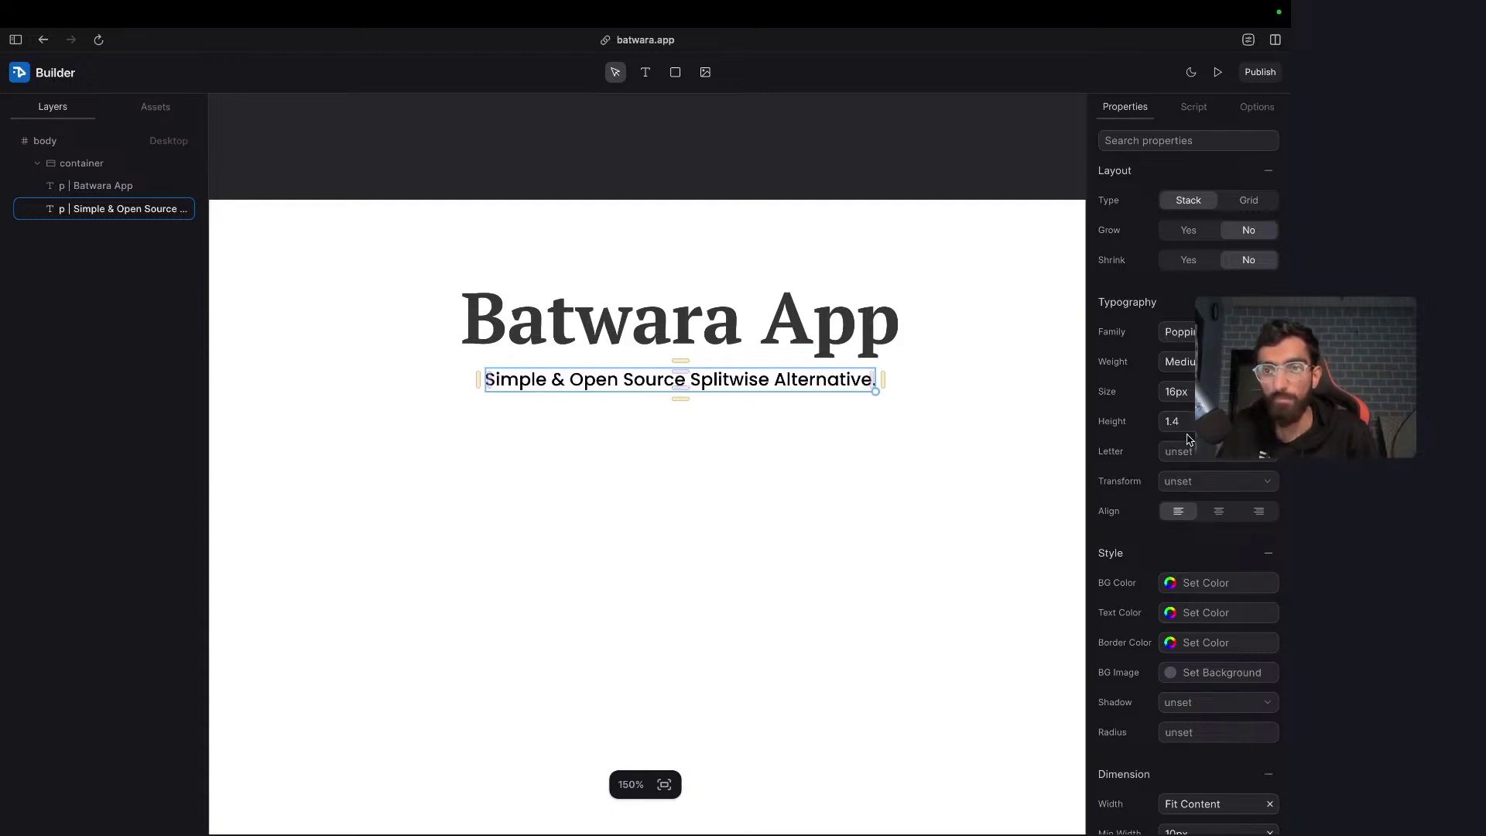
- Search the tagline's properties for "ita", check the text transform options, and clear the search
click(1165, 141)
text(ita)
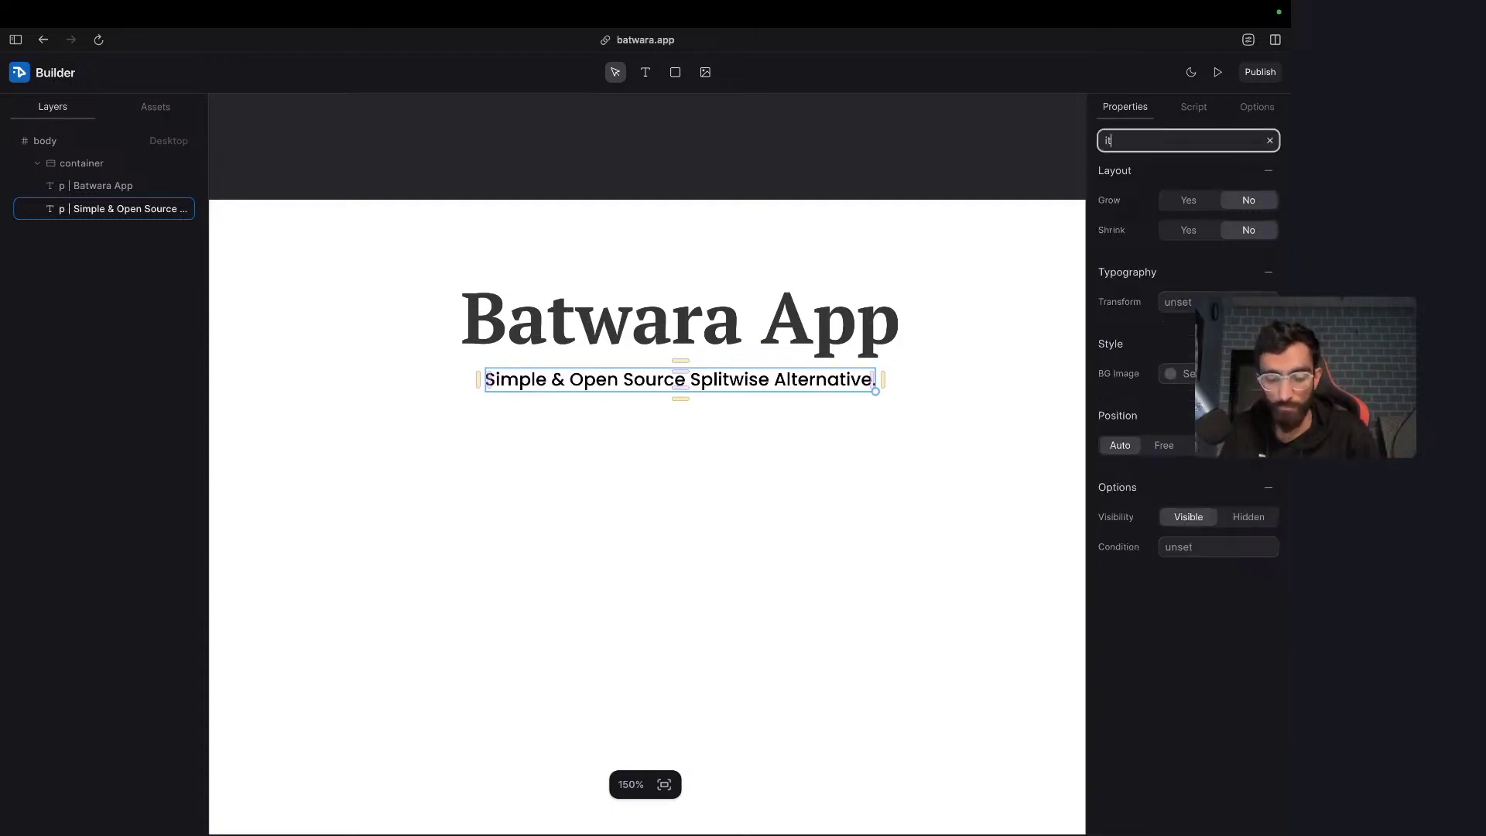
click(1216, 203)
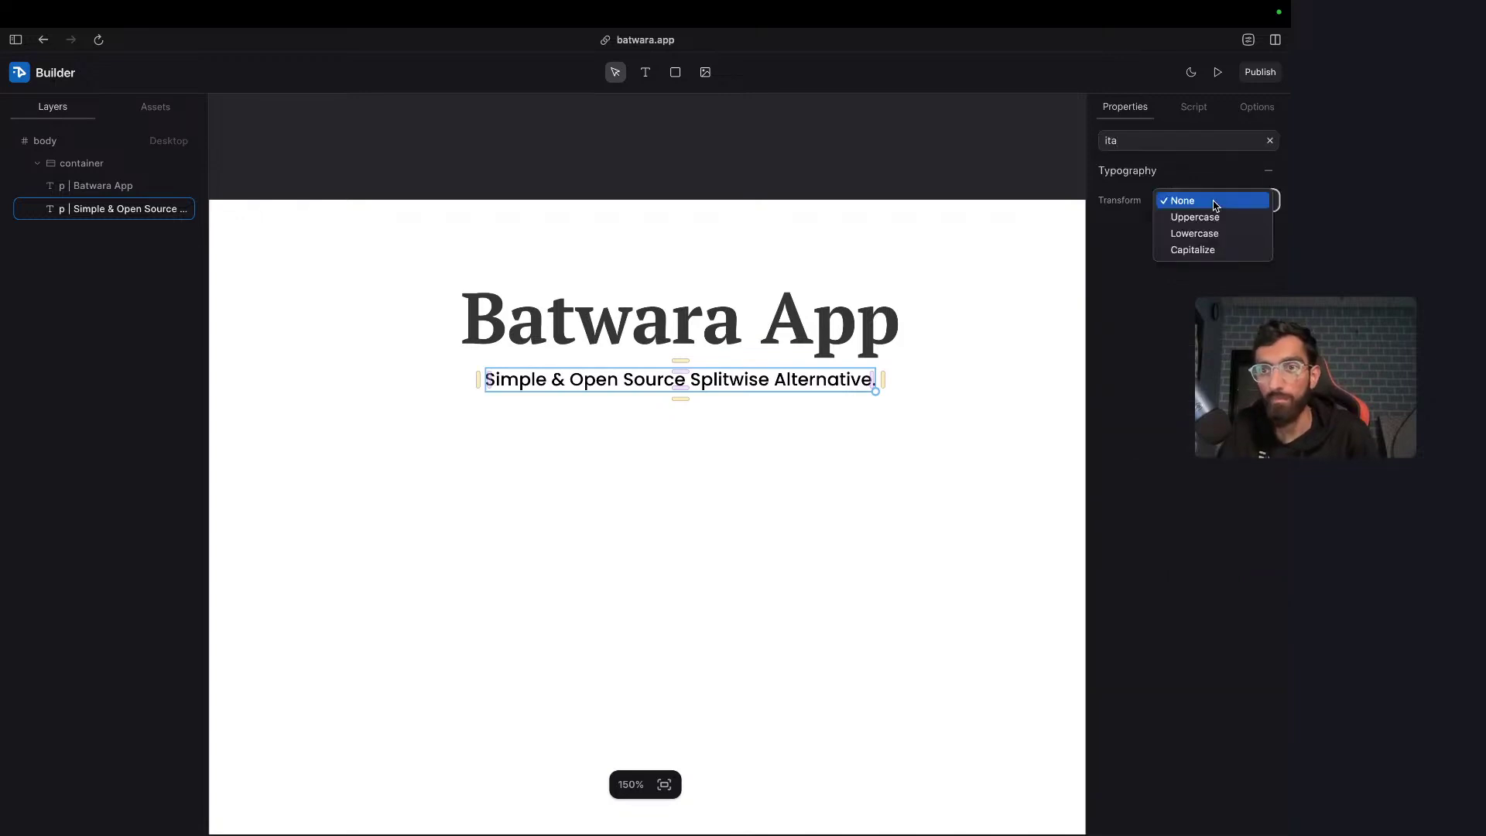
click(1128, 212)
click(1128, 140)
key(BackSpace)
key(BackSpace)
key(BackSpace)
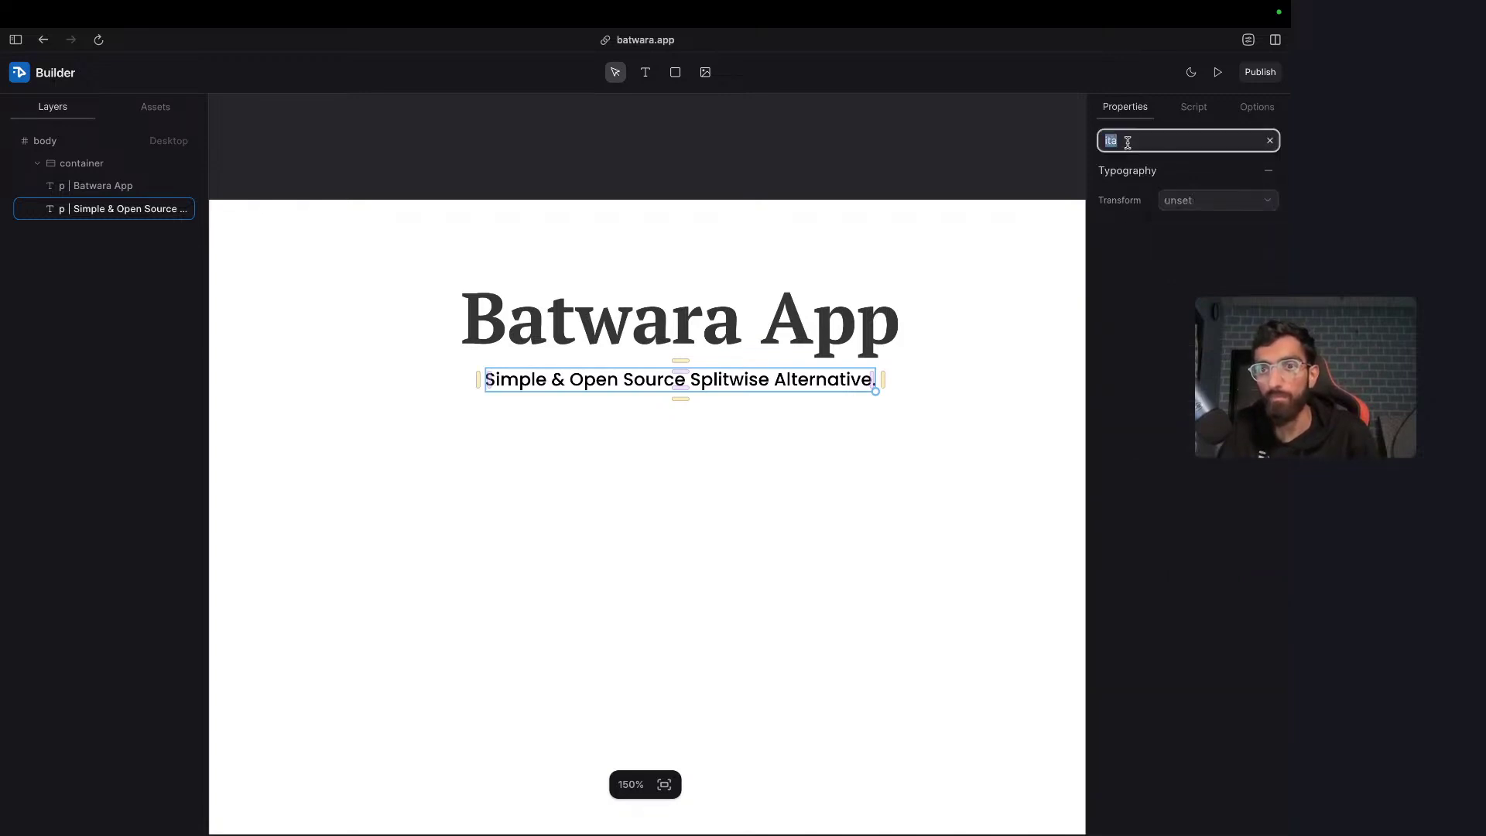
- Add a "style" HTML attribute with the value "italic" to the tagline, and clear the attribute's name
scroll(1257, 497, down, 10)
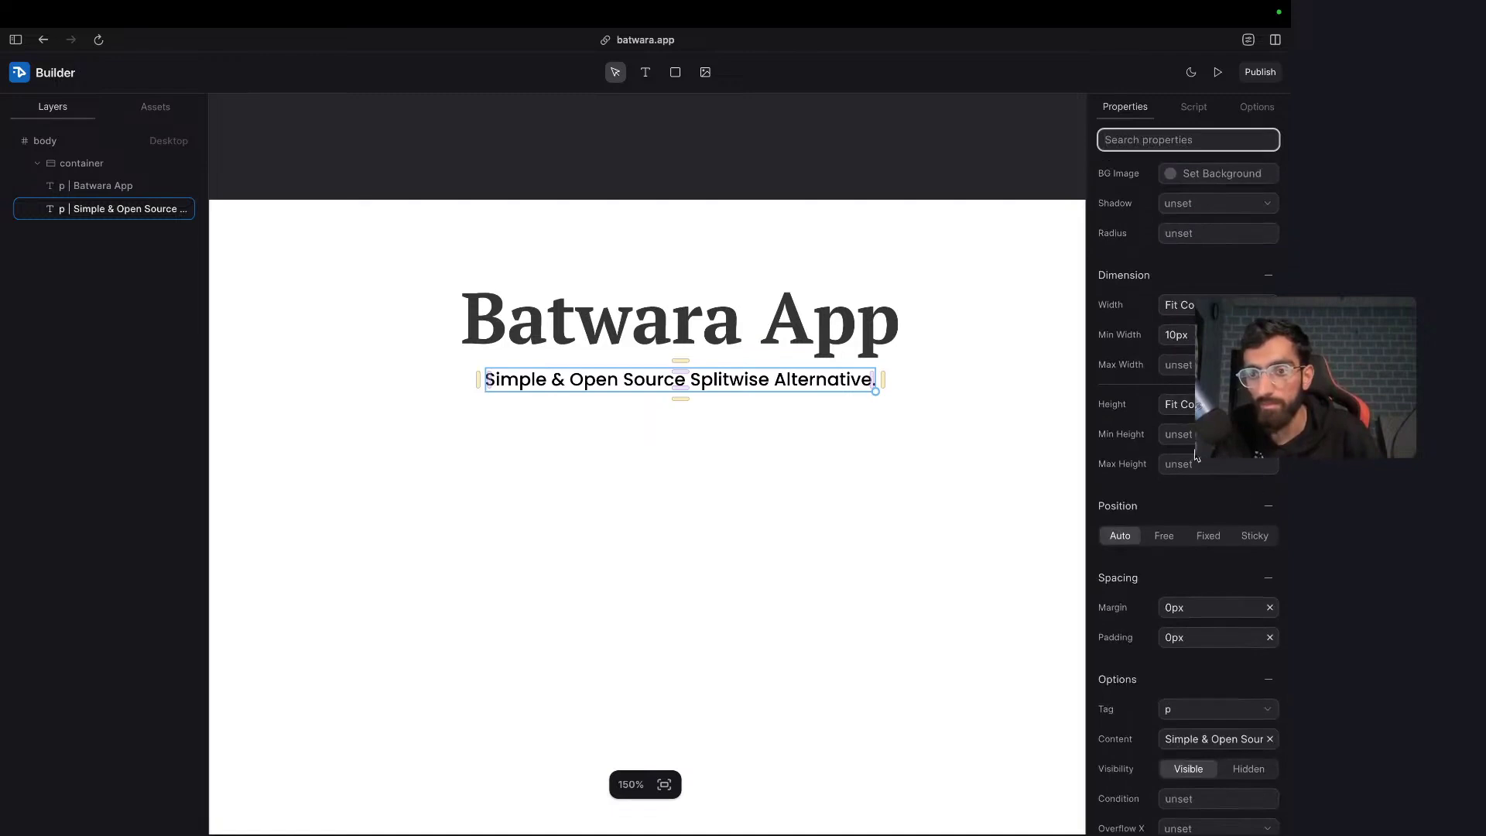
scroll(1196, 457, down, 10)
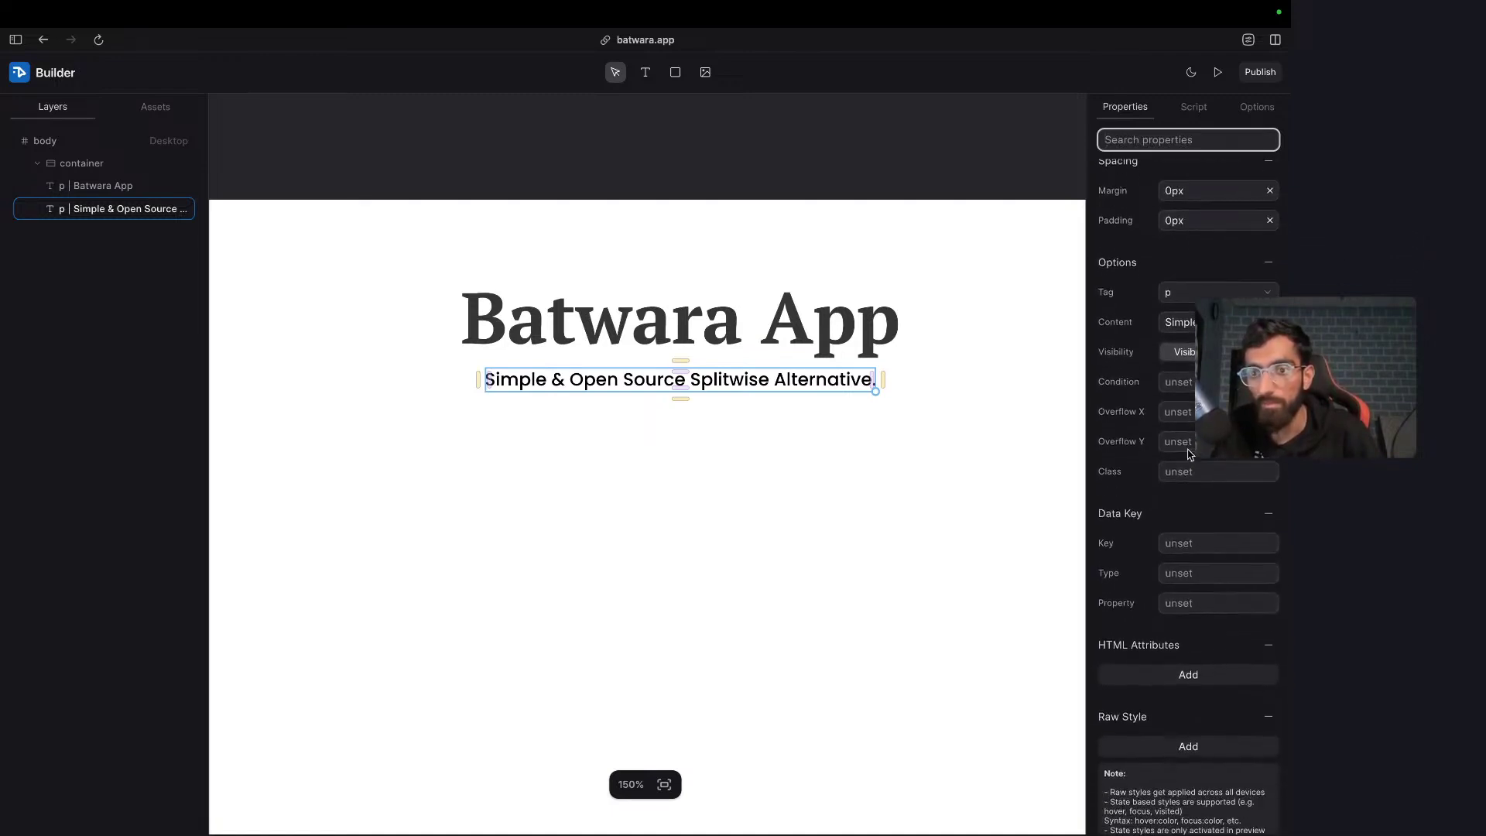
scroll(1190, 453, down, 2)
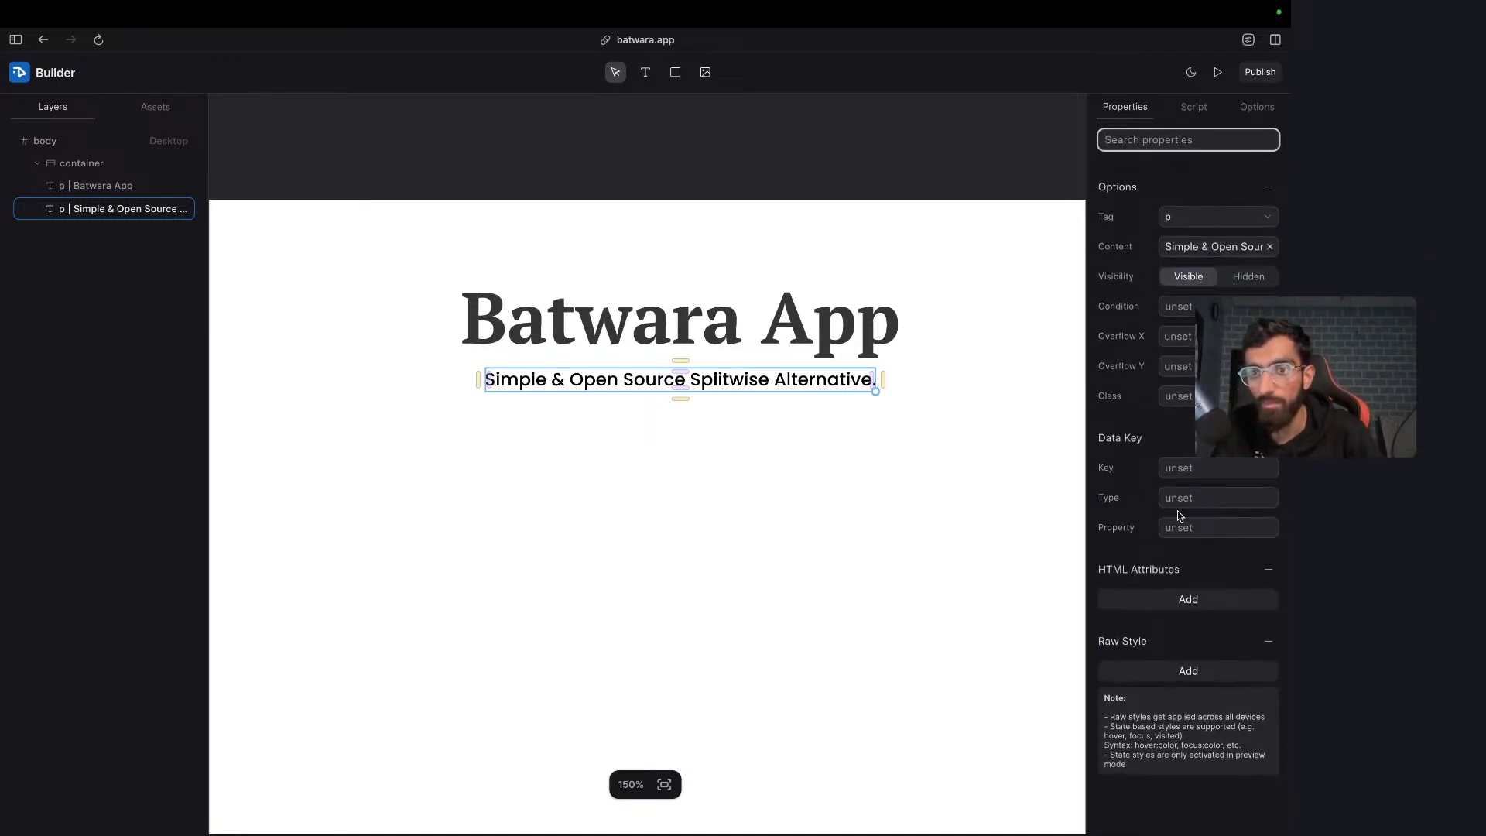
scroll(1182, 596, up, 12)
scroll(1192, 588, down, 12)
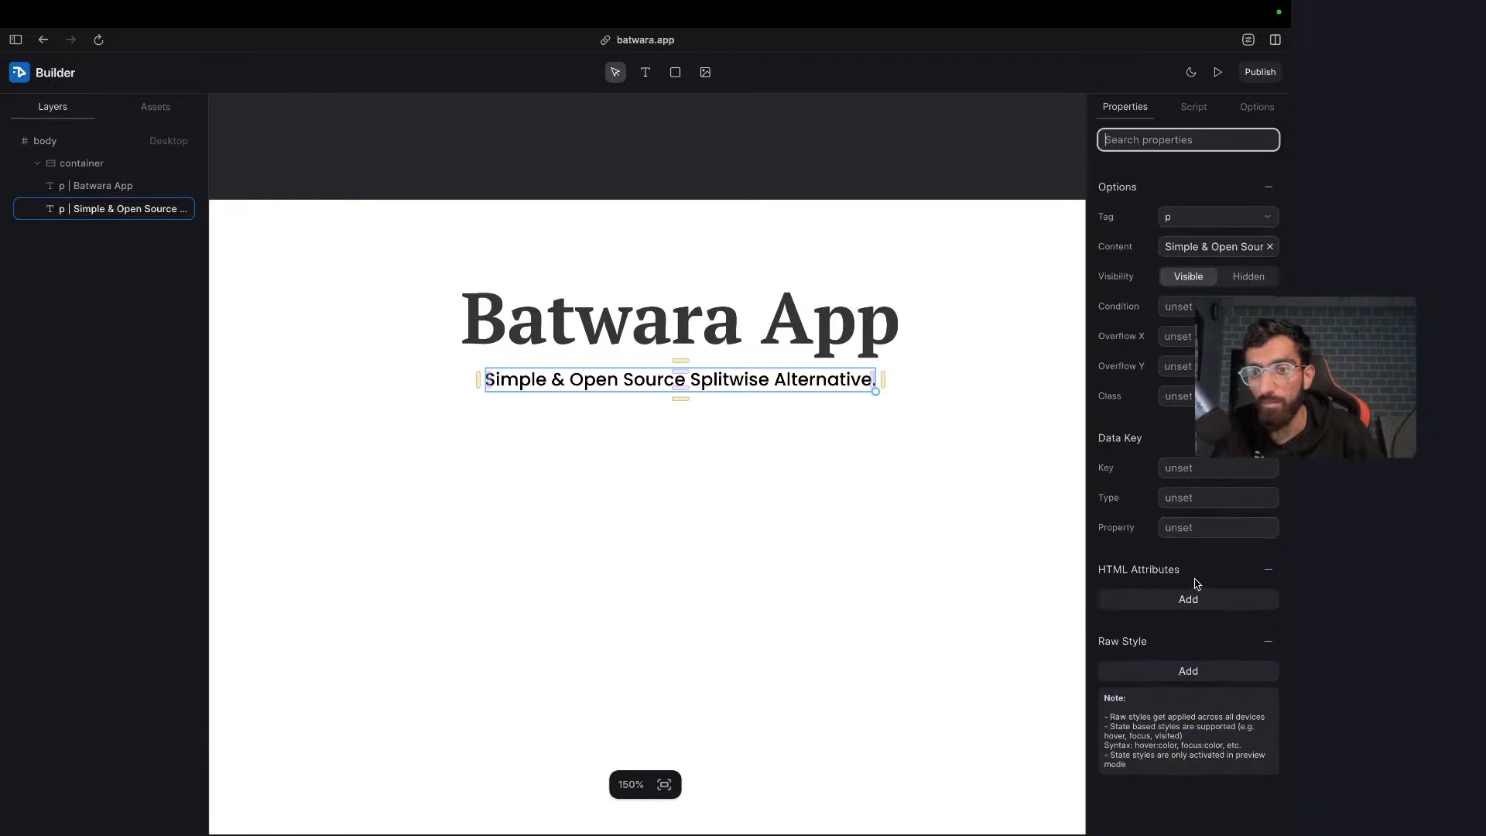
click(1156, 612)
click(1137, 600)
text(st)
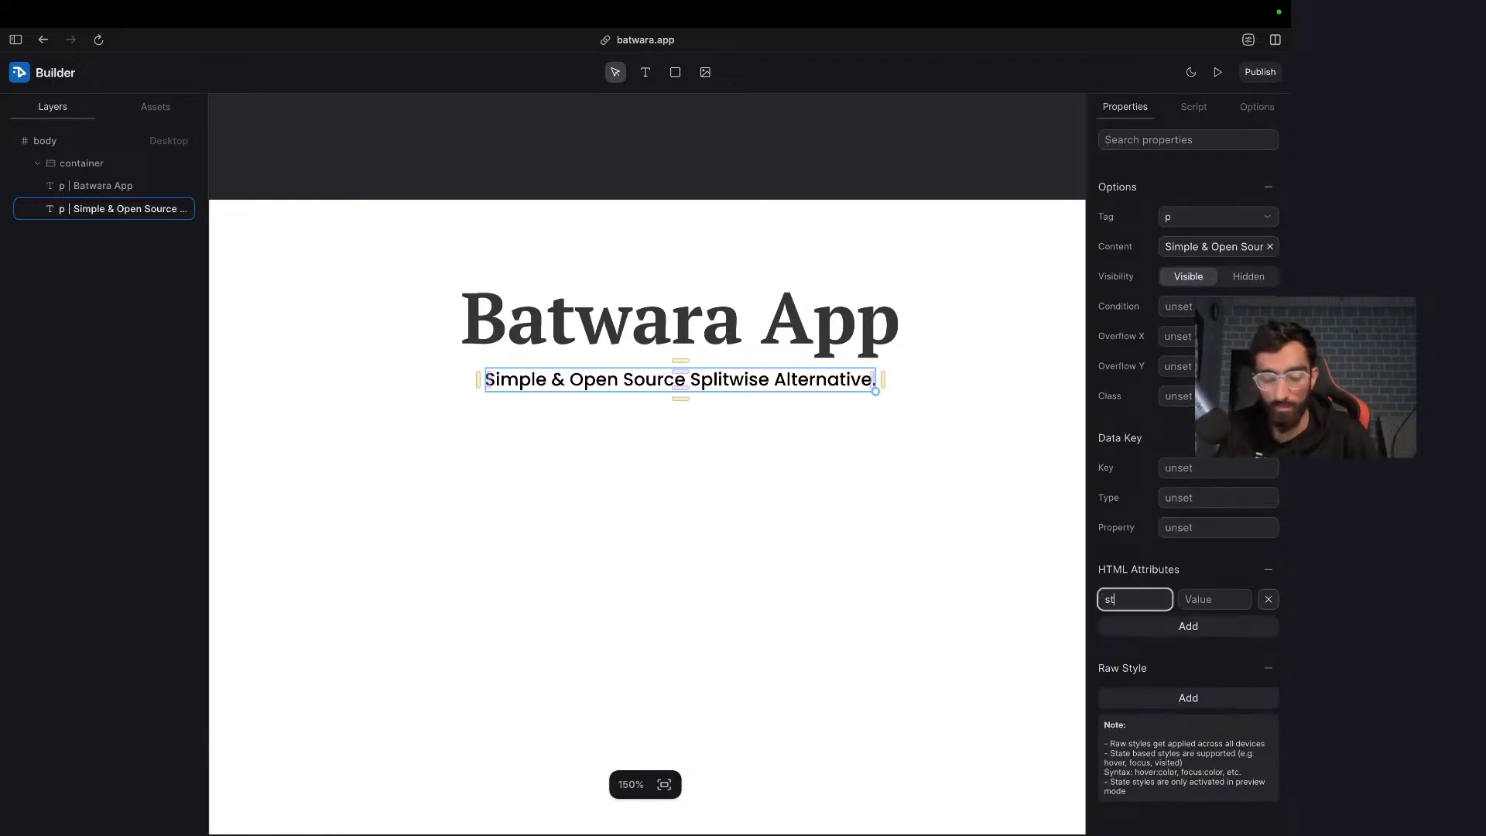
text(yle)
key(Return)
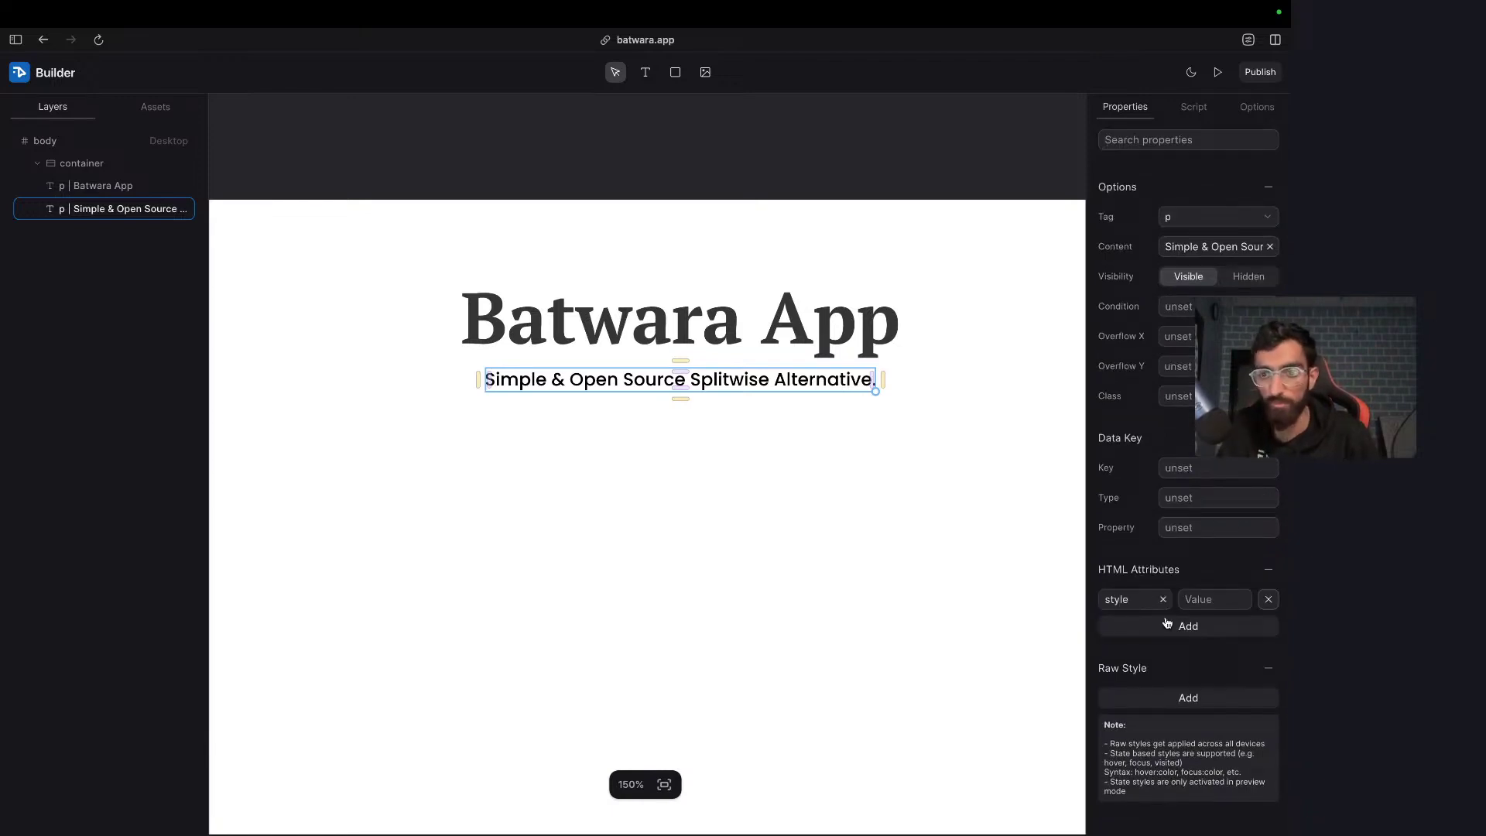
click(1212, 600)
text(itali)
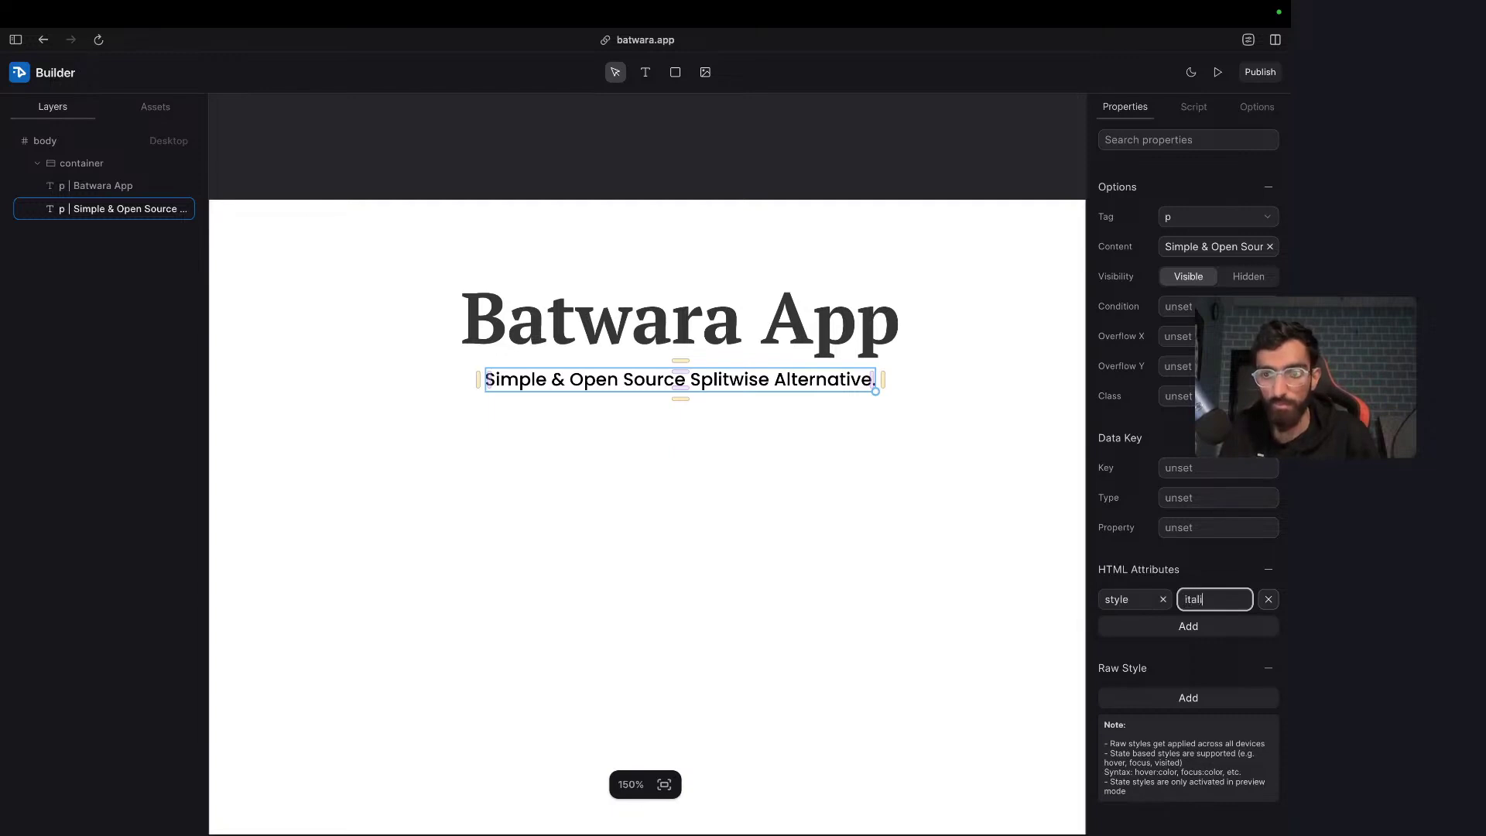
text(c)
key(Return)
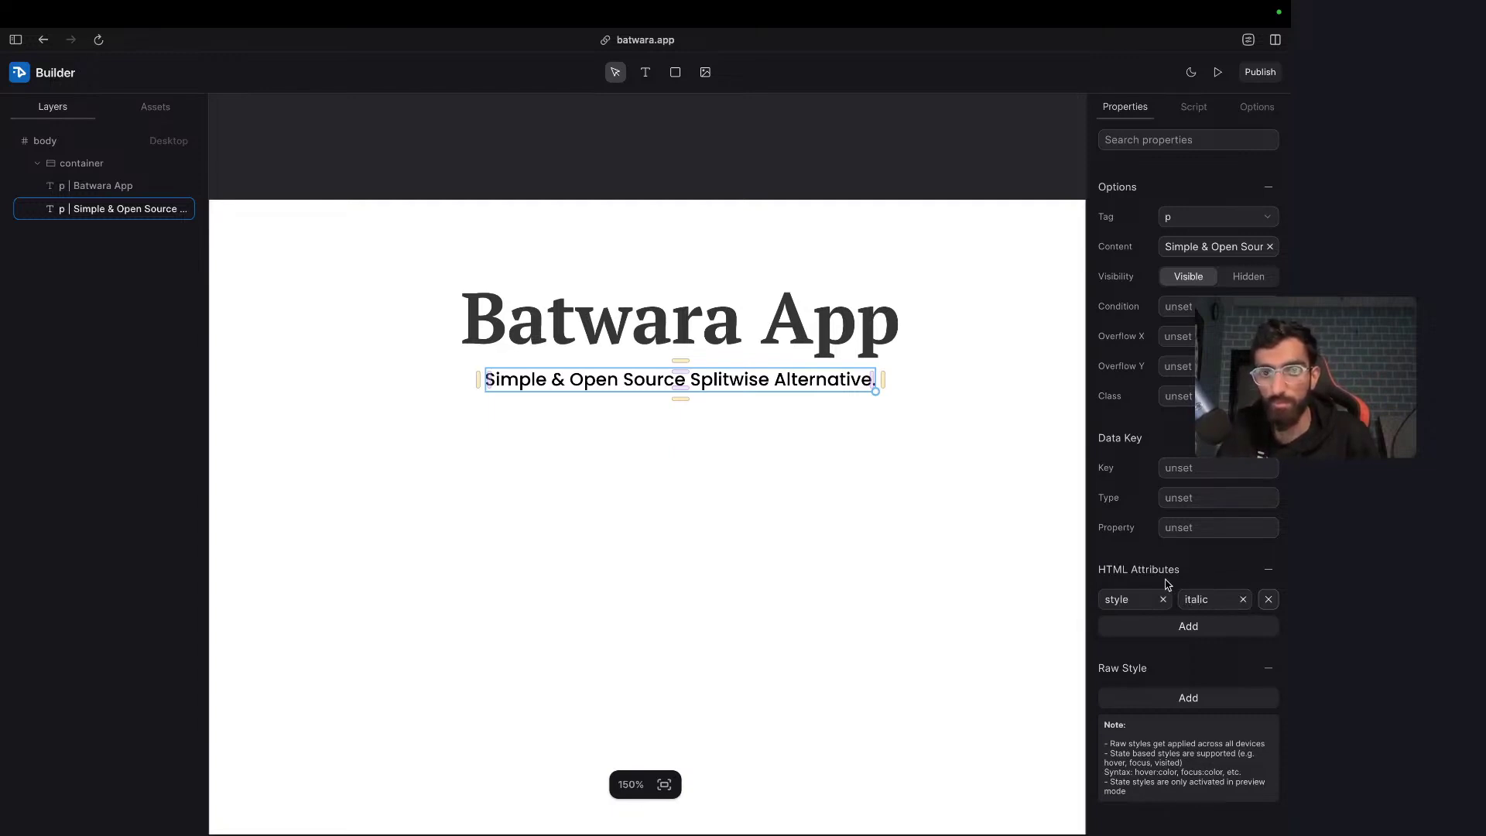
double_click(1135, 600)
key(BackSpace)
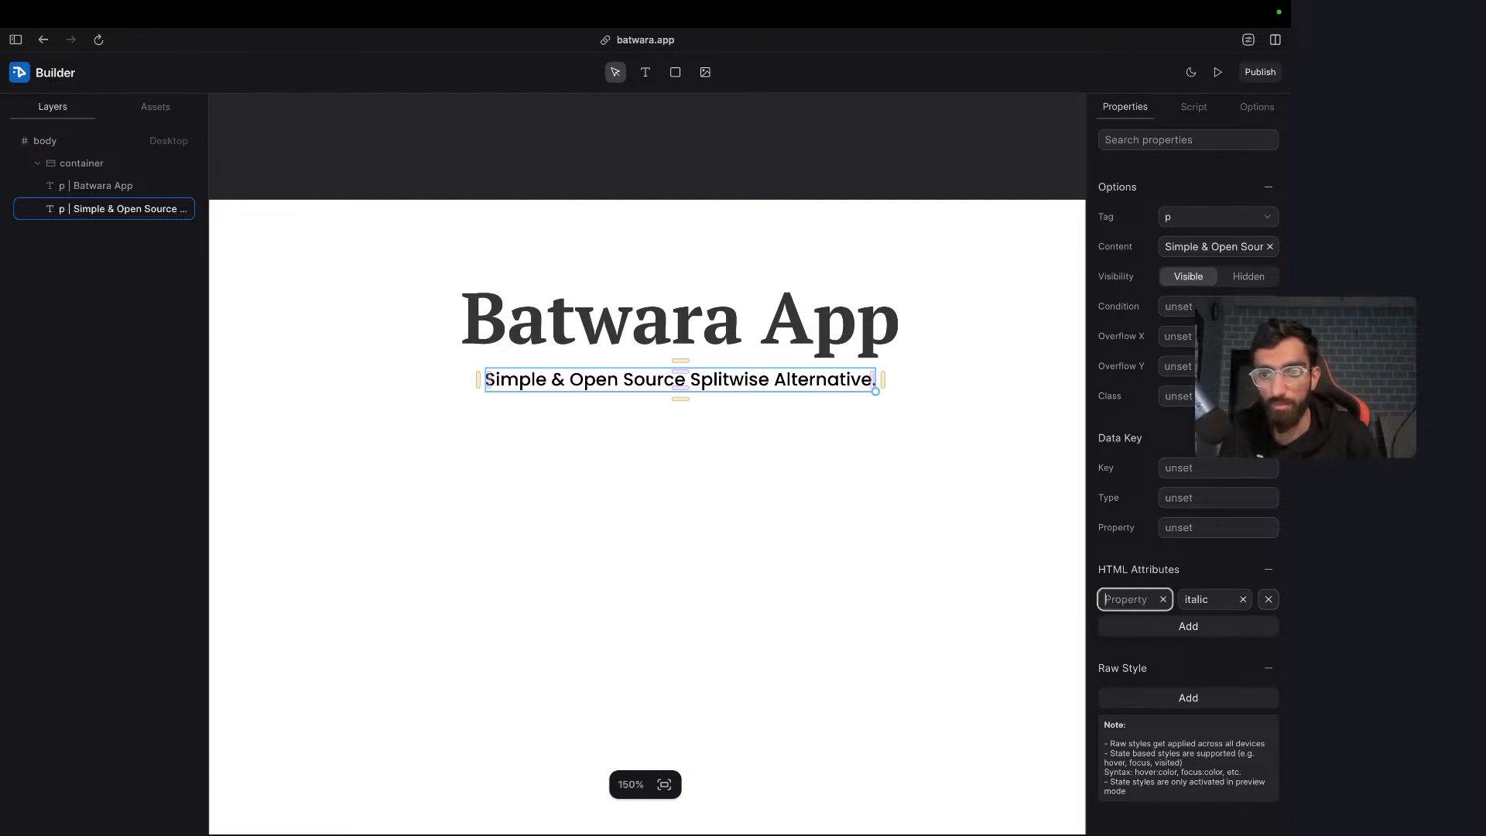
- Search the web for "italic html" and "italic css" to find the CSS property name, and return to the Builder page
key(super+t)
text(it)
key(super+l)
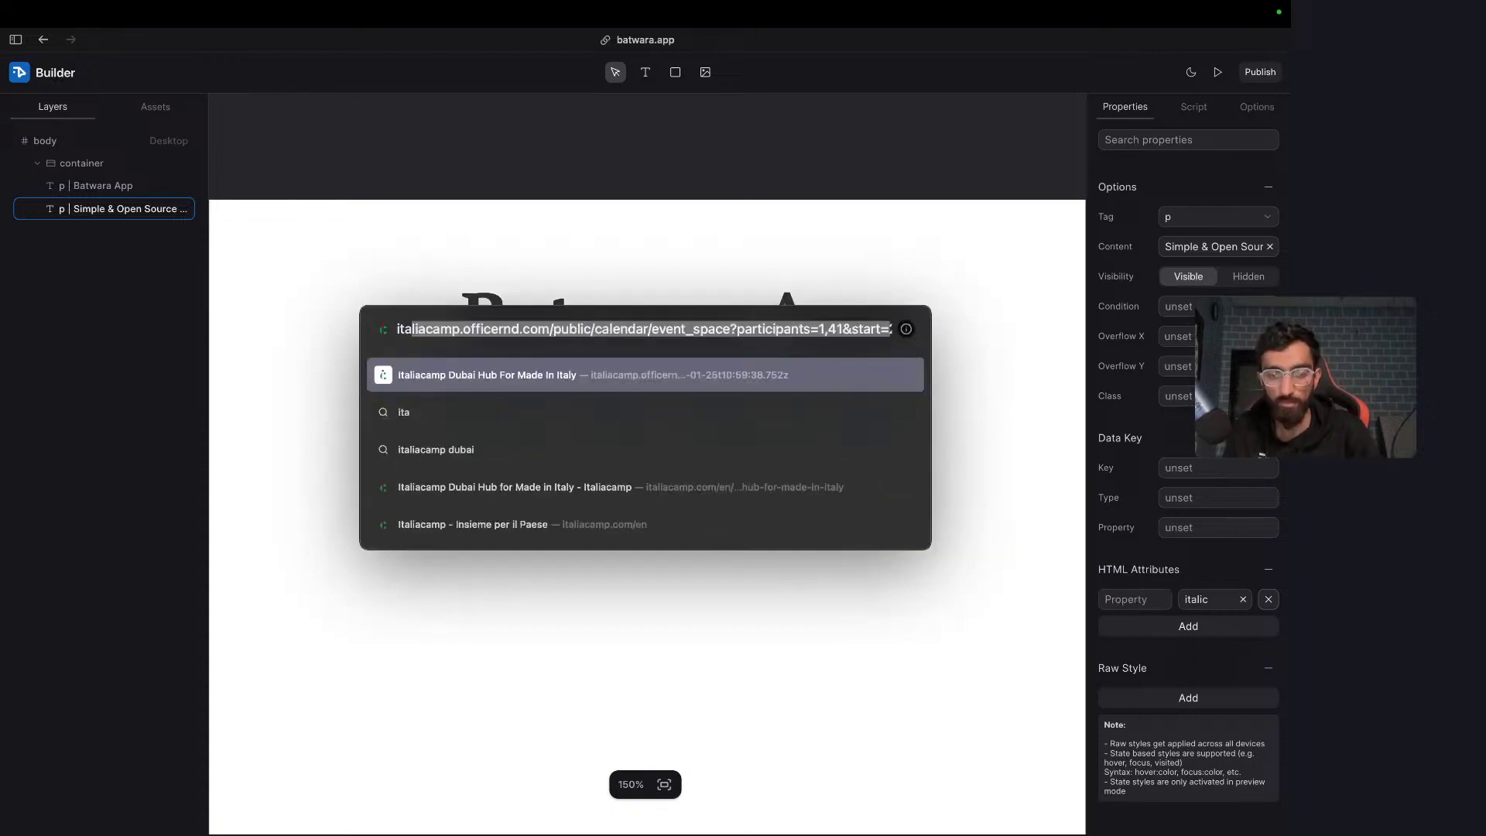
text(italic html)
key(Return)
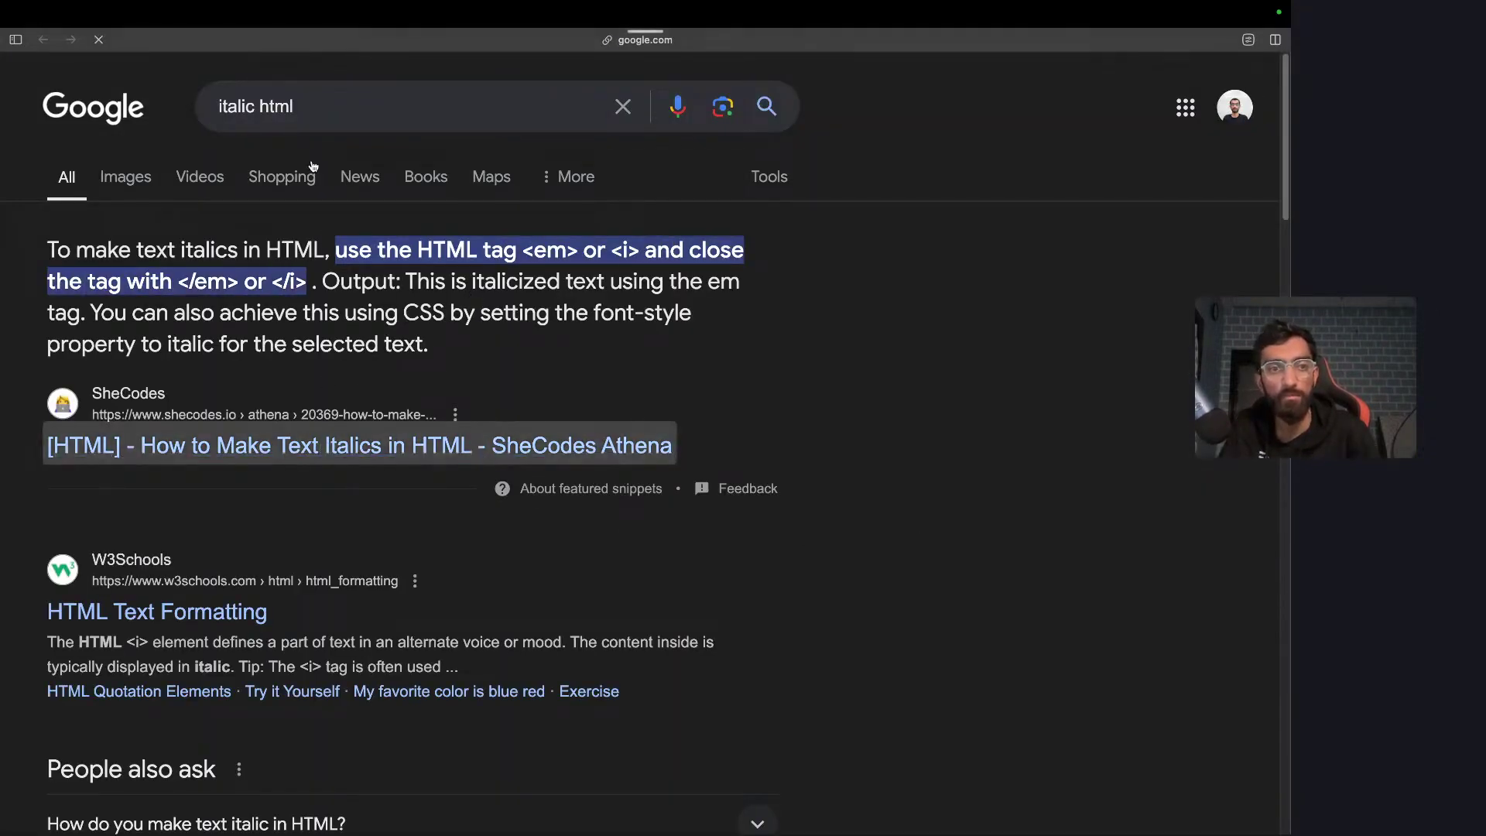
double_click(292, 106)
text(css)
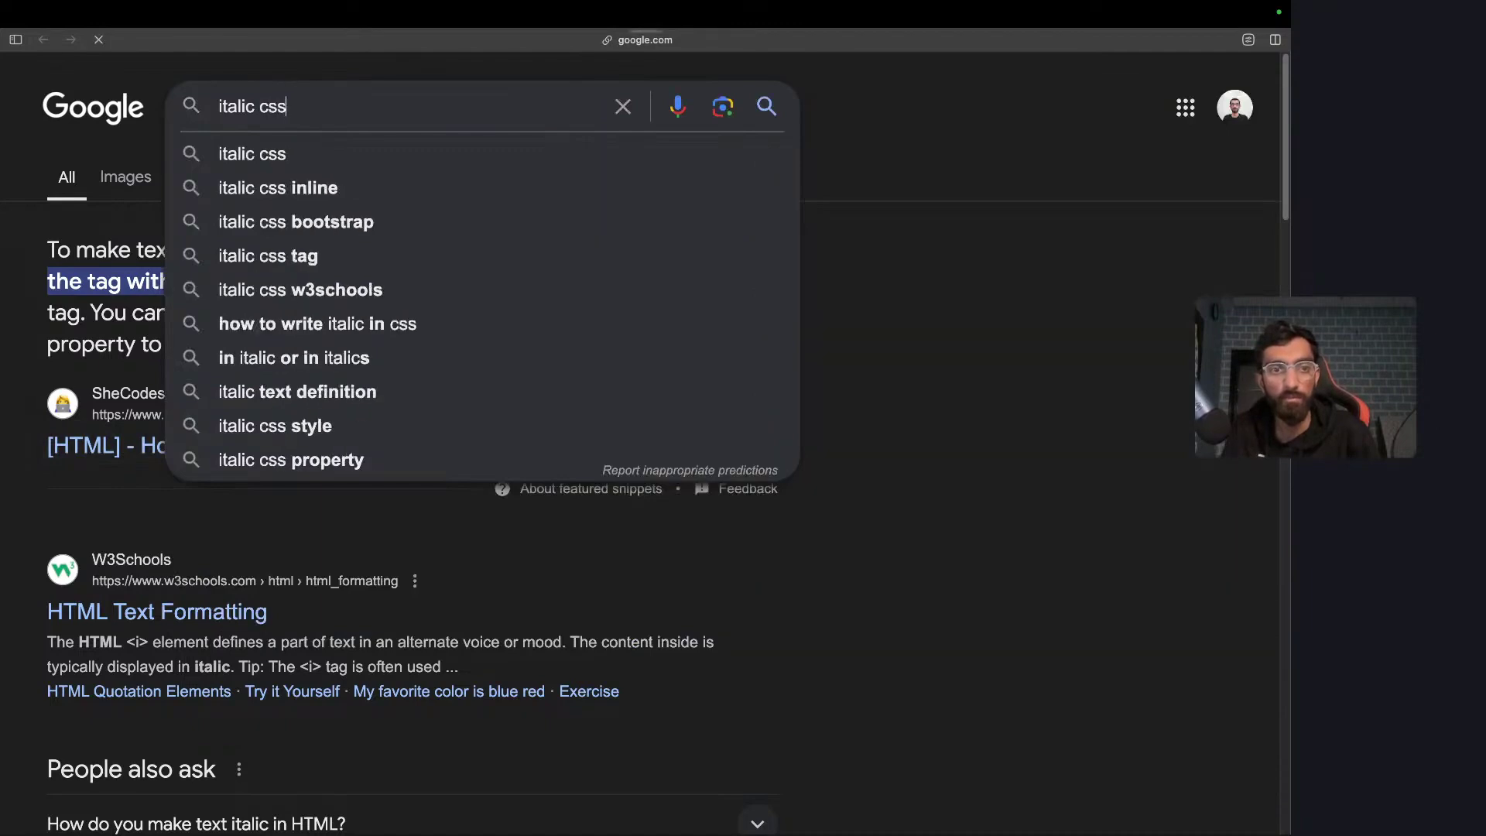
key(Return)
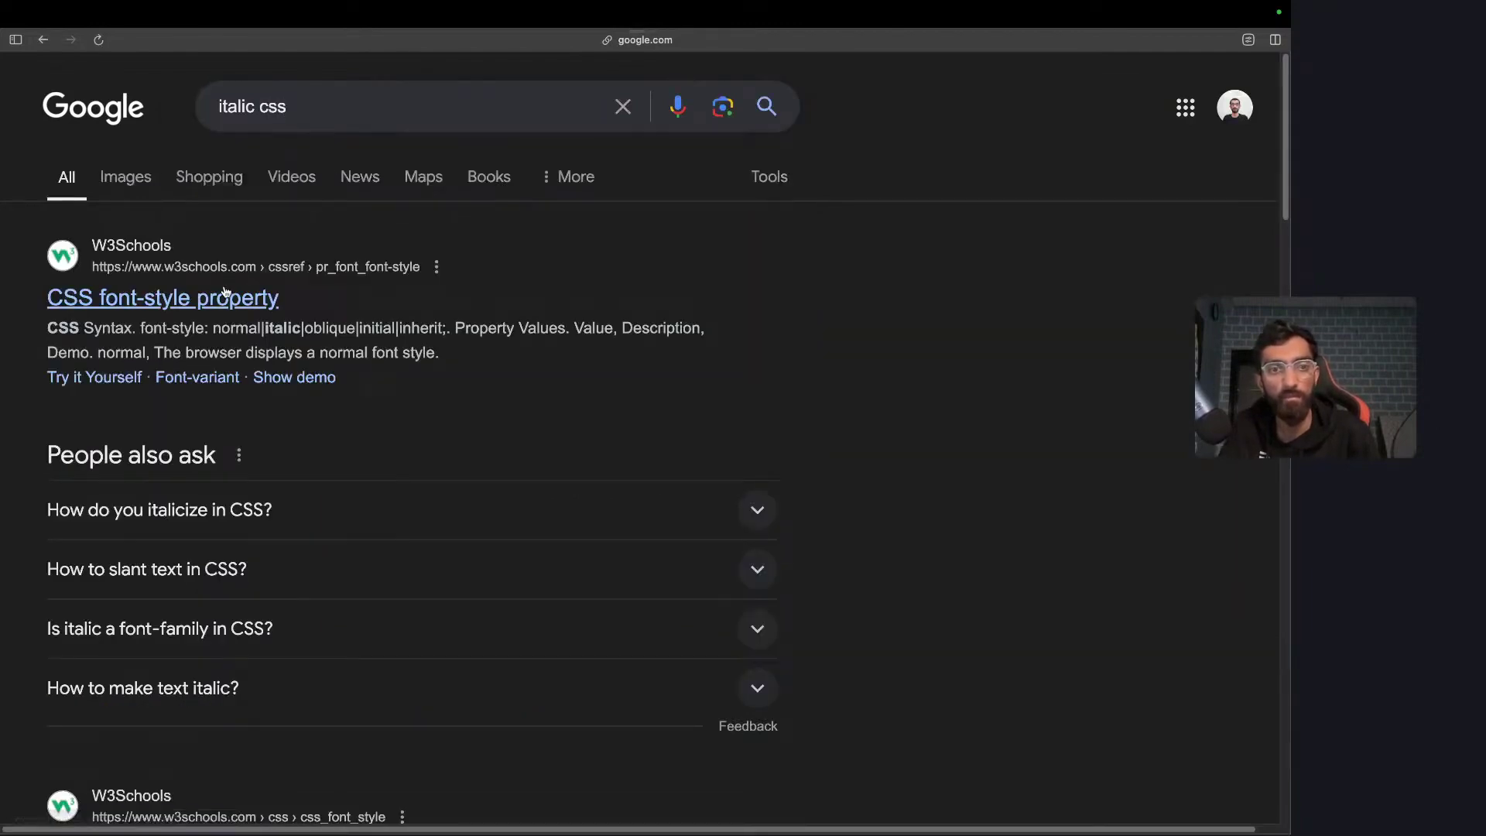
key(super+t)
key(Return)
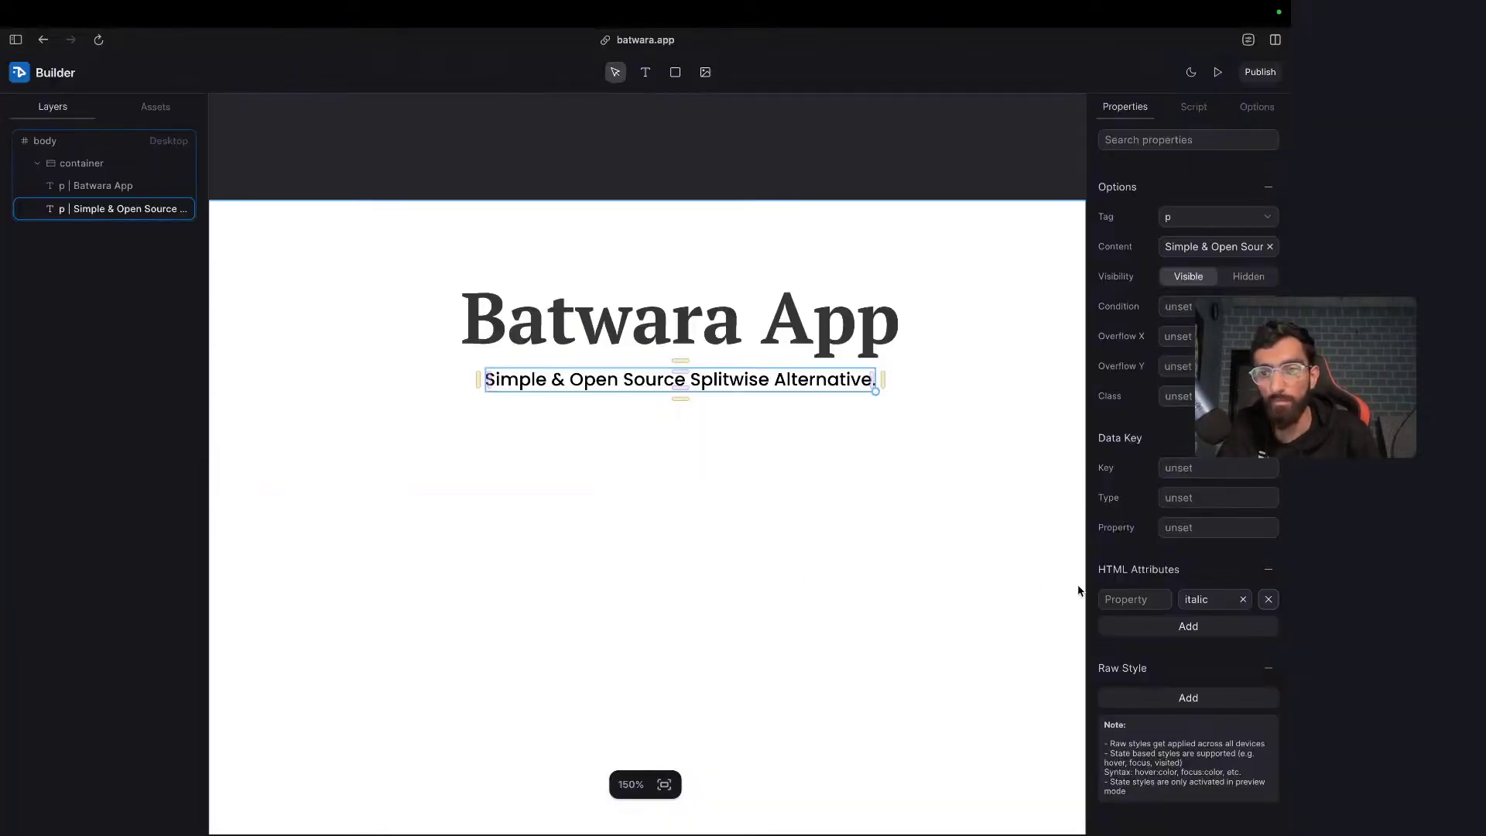
- Name the tagline's "italic" HTML attribute "font-style" and reselect the tagline to check it
click(1128, 600)
text(font0)
key(BackSpace)
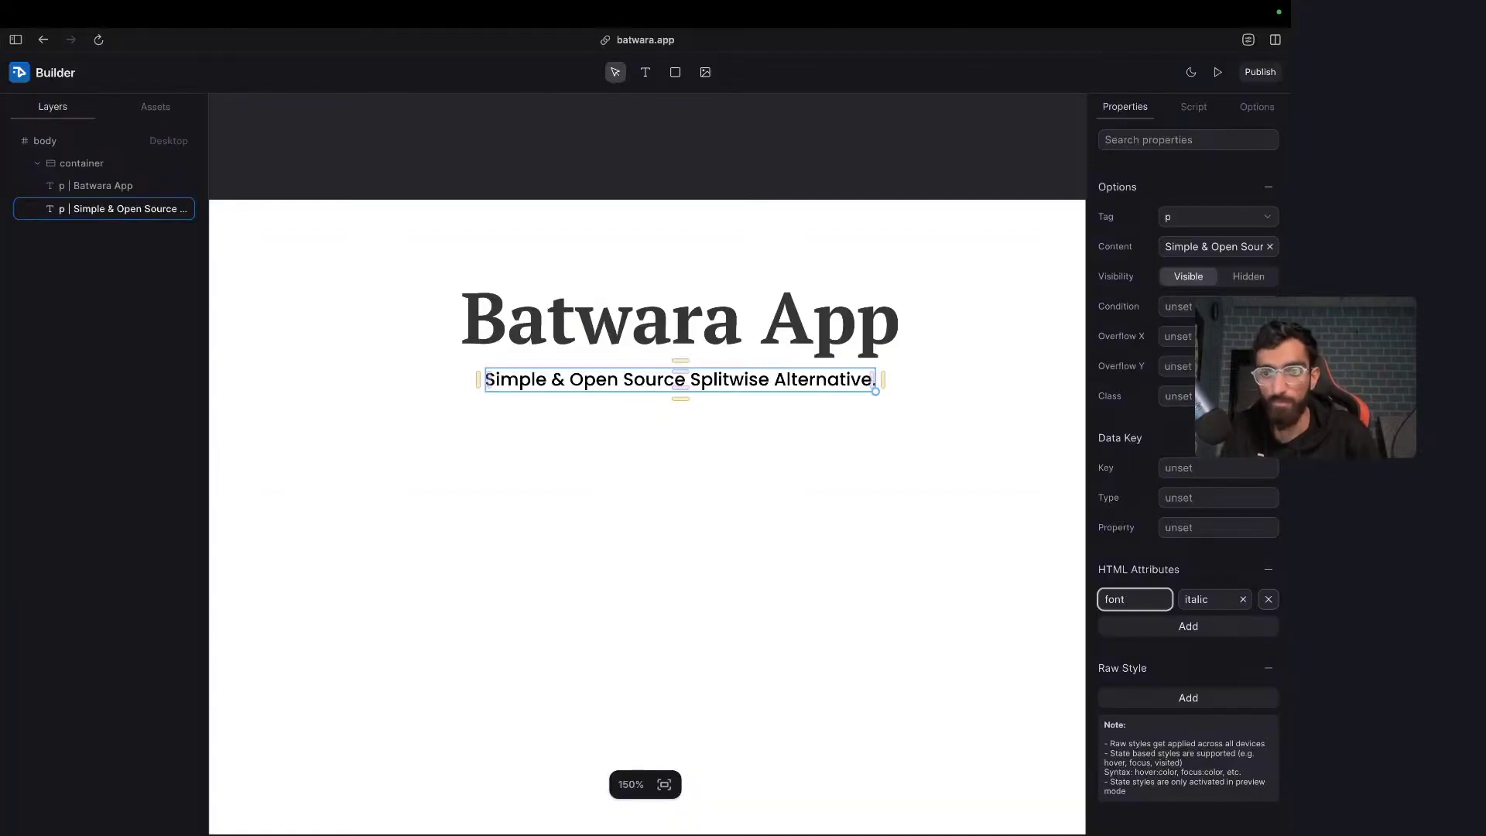
text(-style)
key(Return)
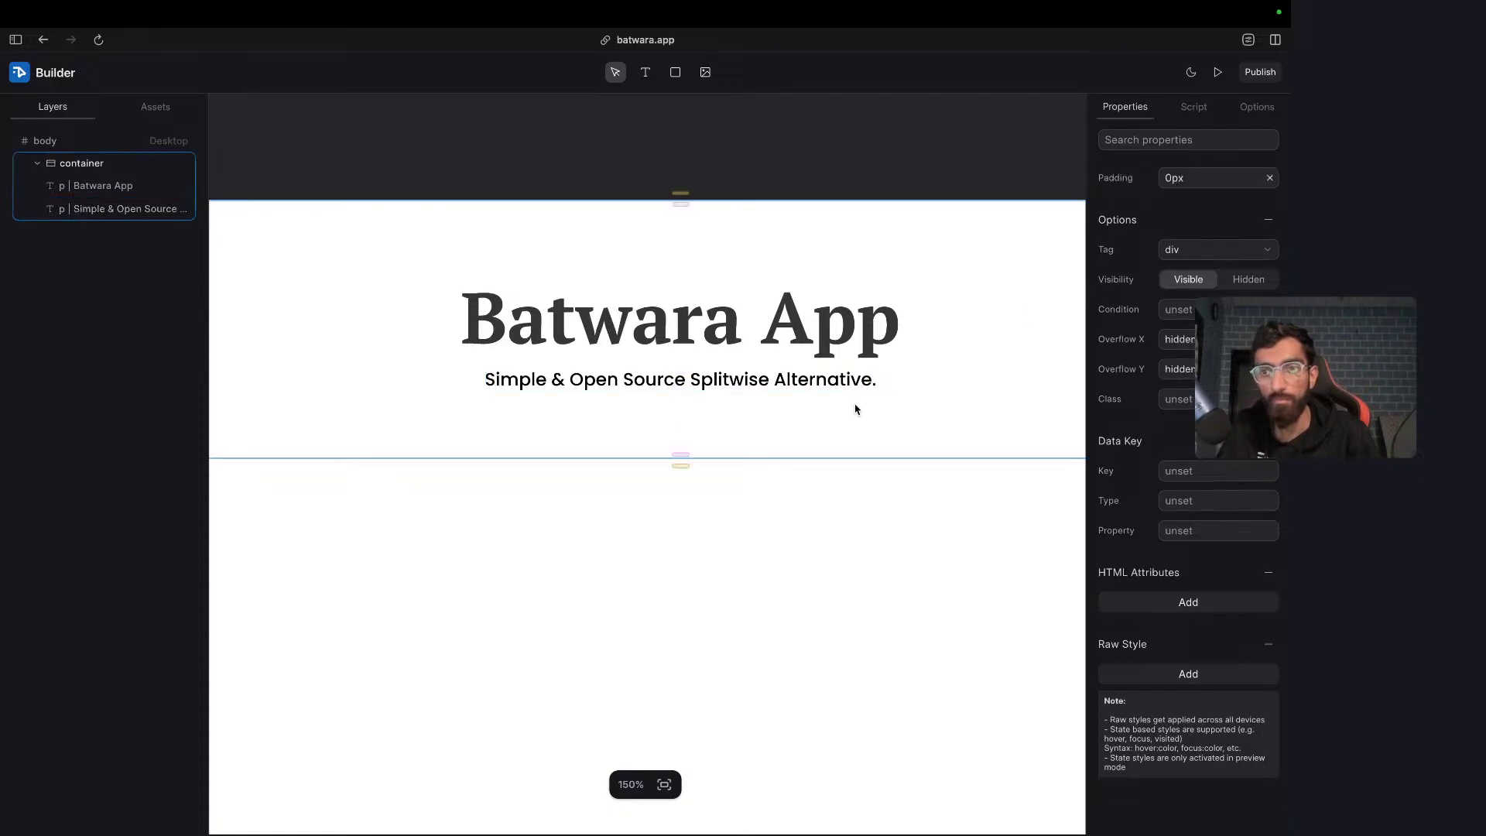
double_click(817, 380)
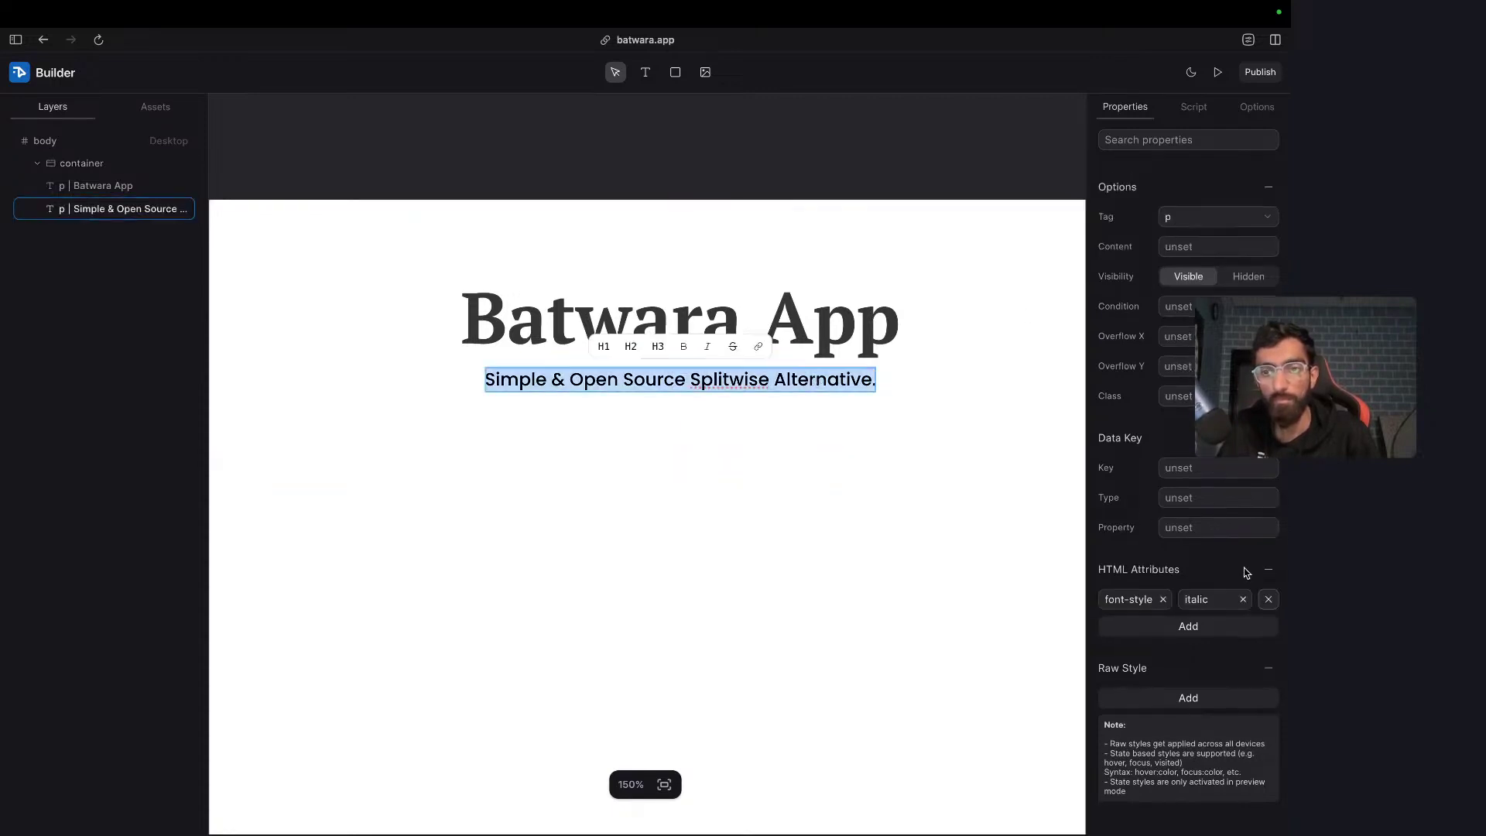
click(1213, 601)
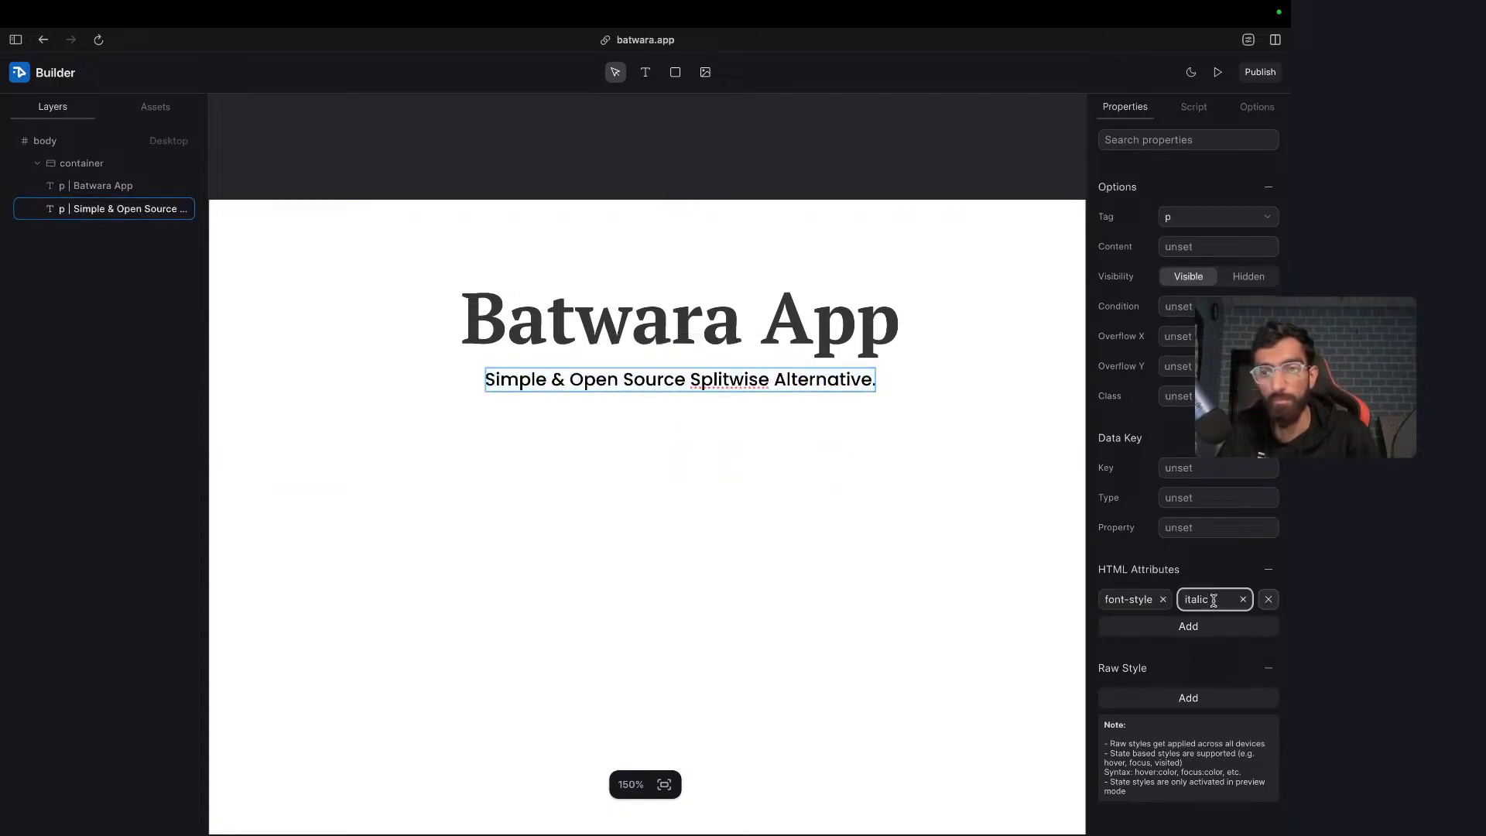
- Set the "Simple & Open Source Splitwise Alternative." text's font family to Inter
scroll(1163, 413, up, 10)
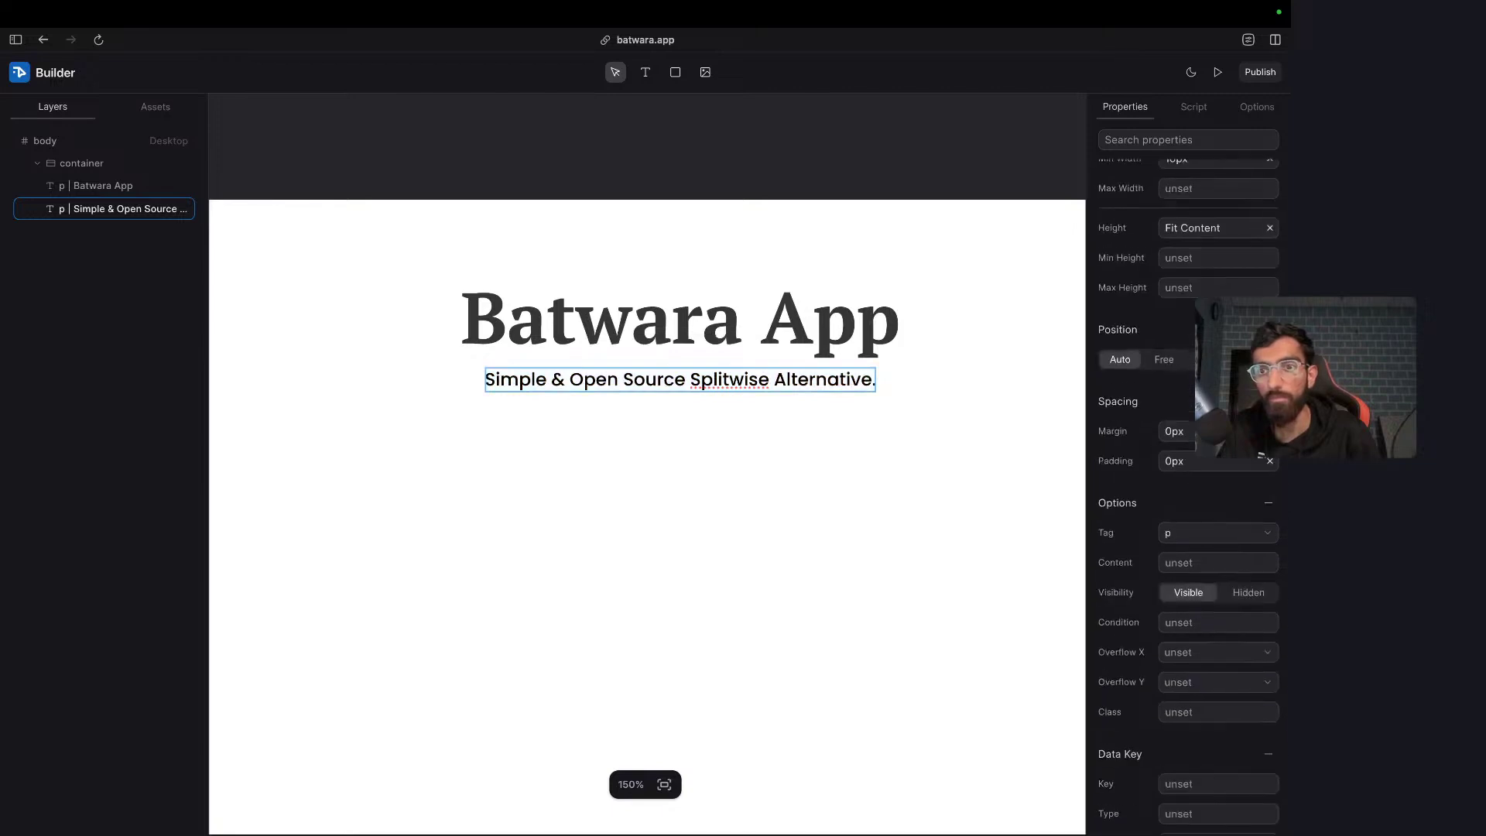
scroll(1203, 485, up, 5)
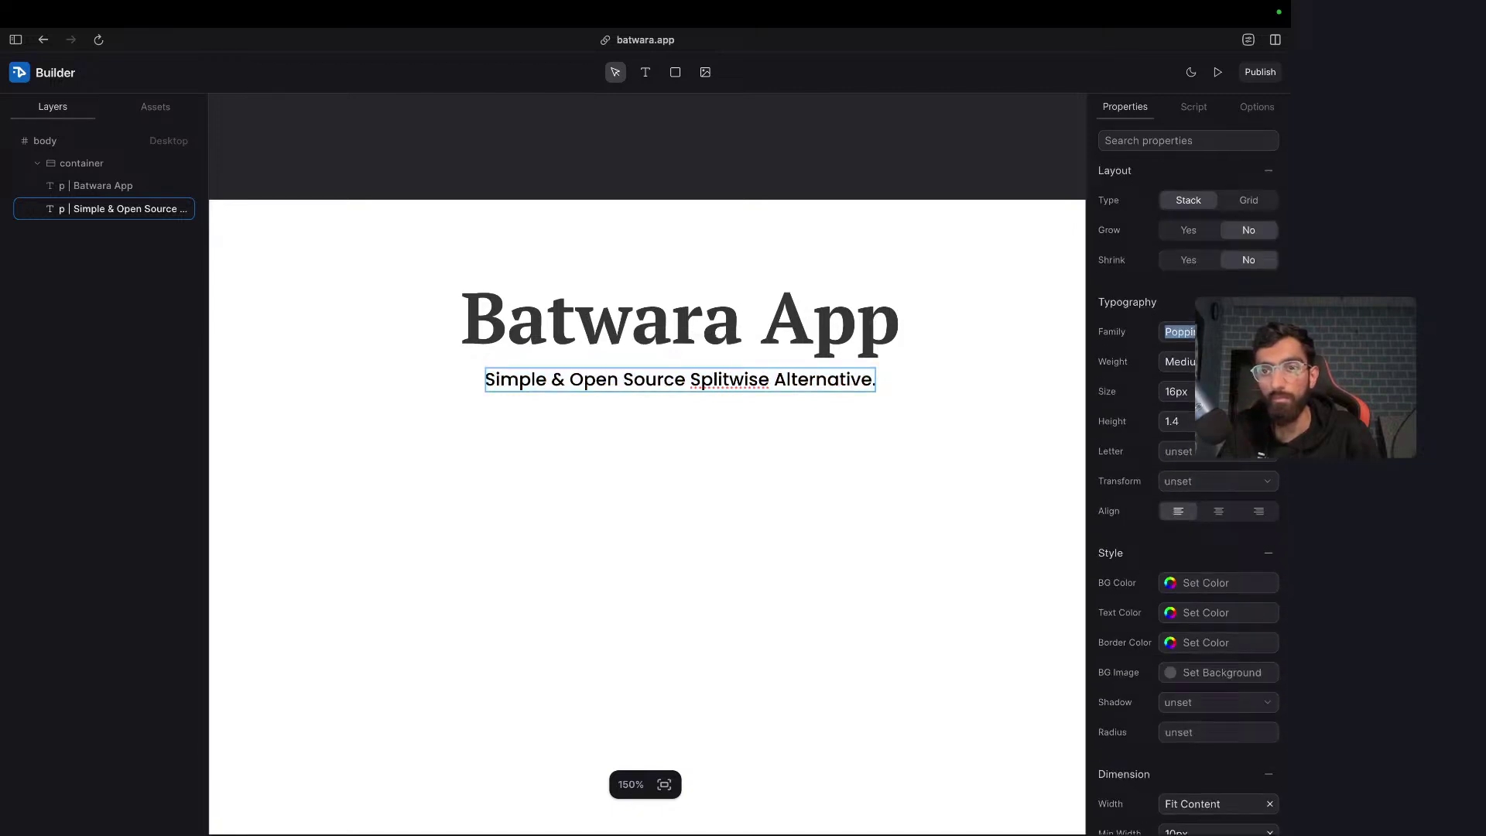
text(int)
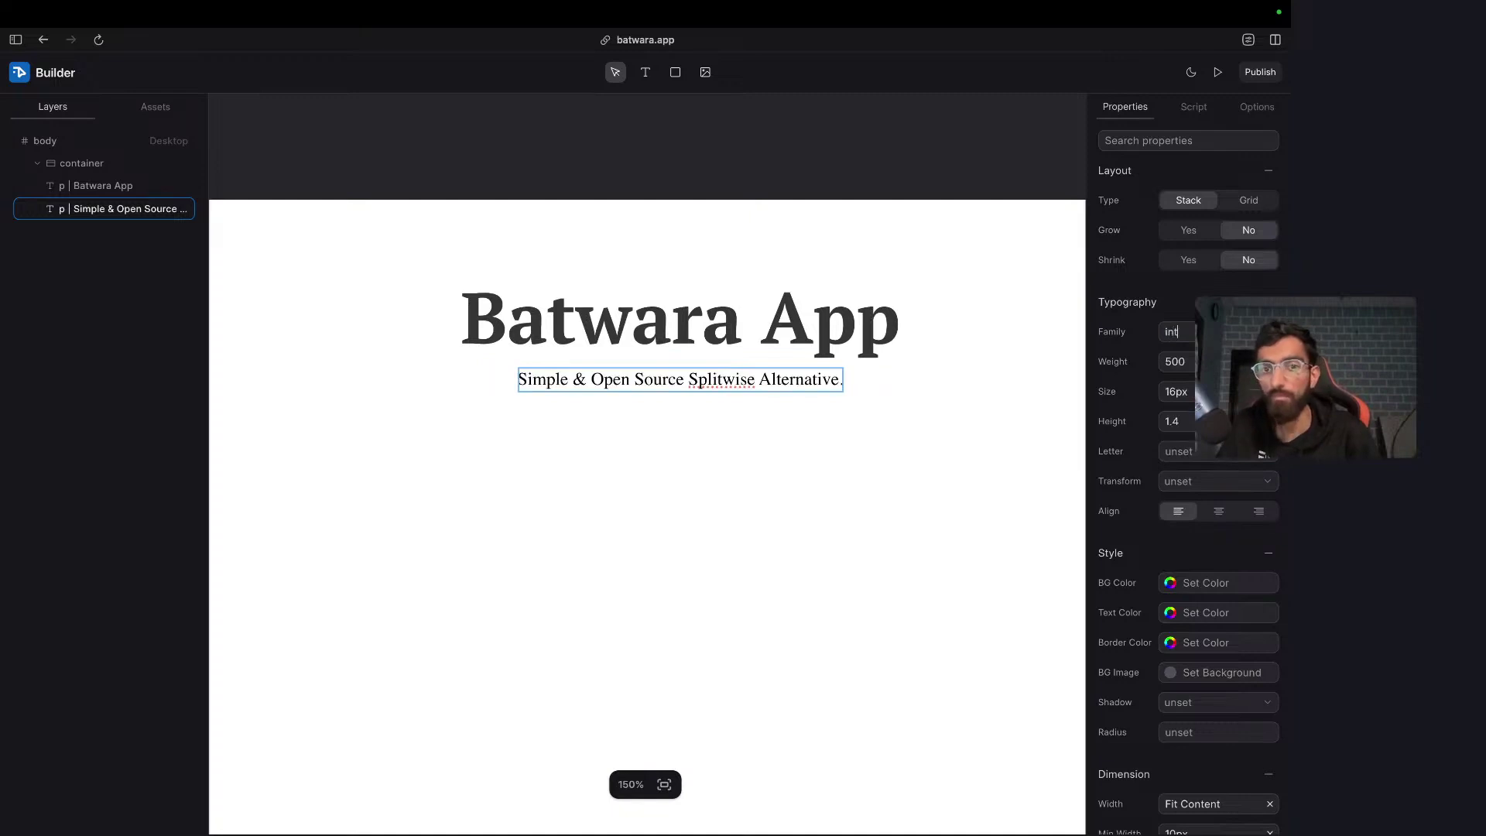
text(e)
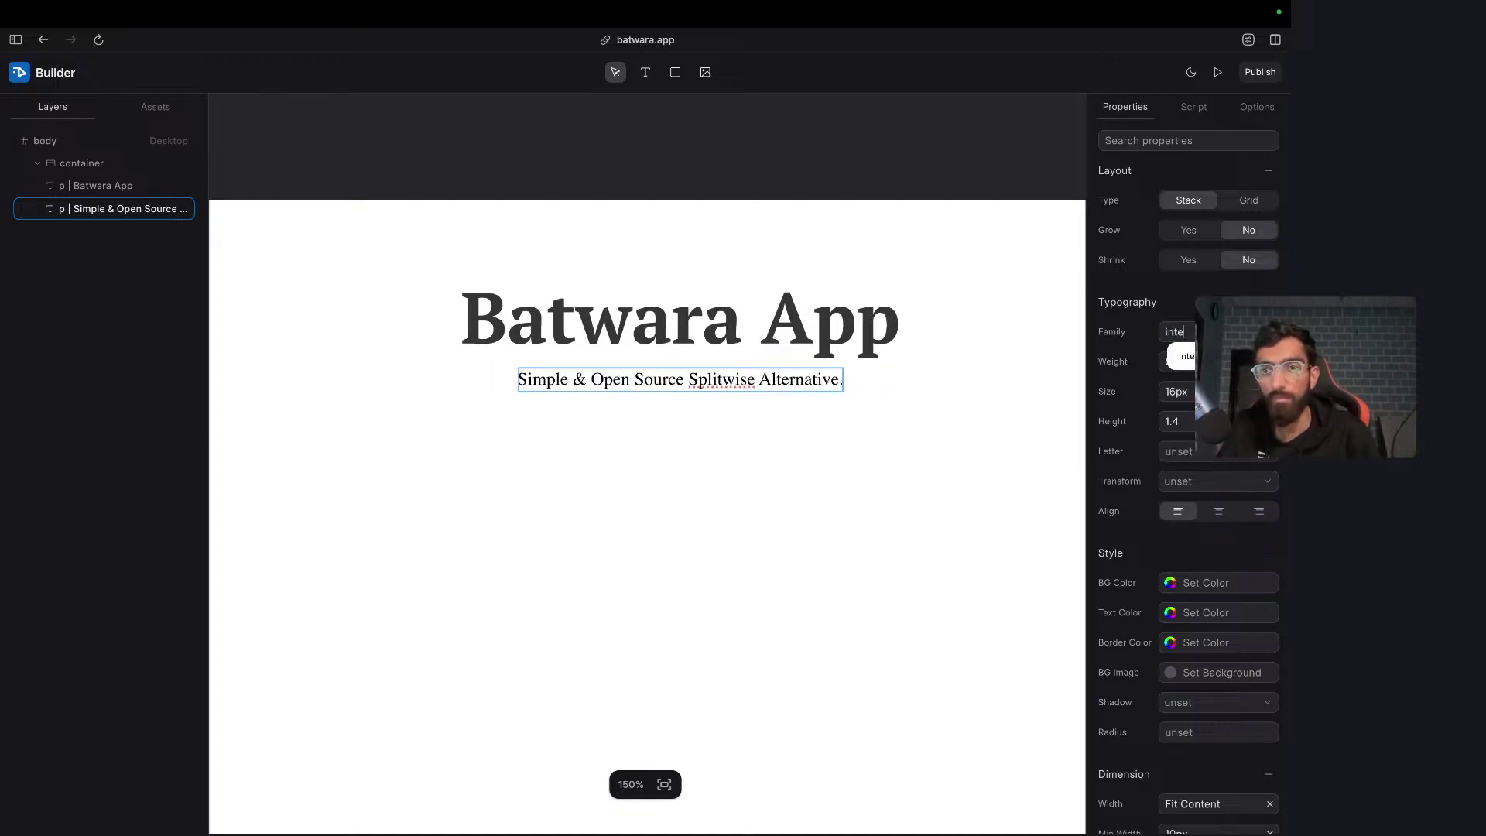
key(Return)
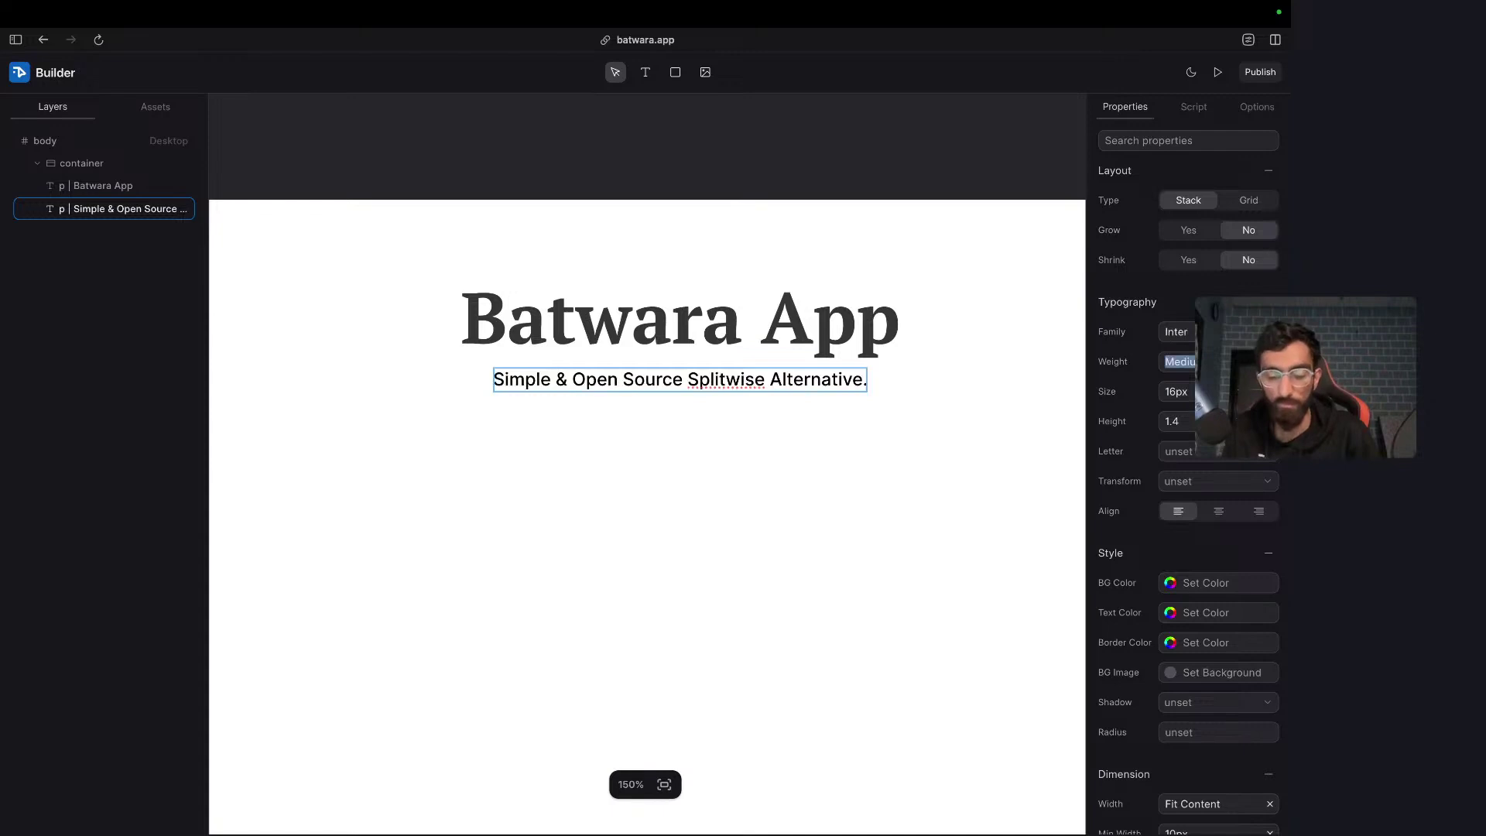
- Set the tagline's font weight to Regular and deselect the text
text(no)
key(BackSpace)
key(BackSpace)
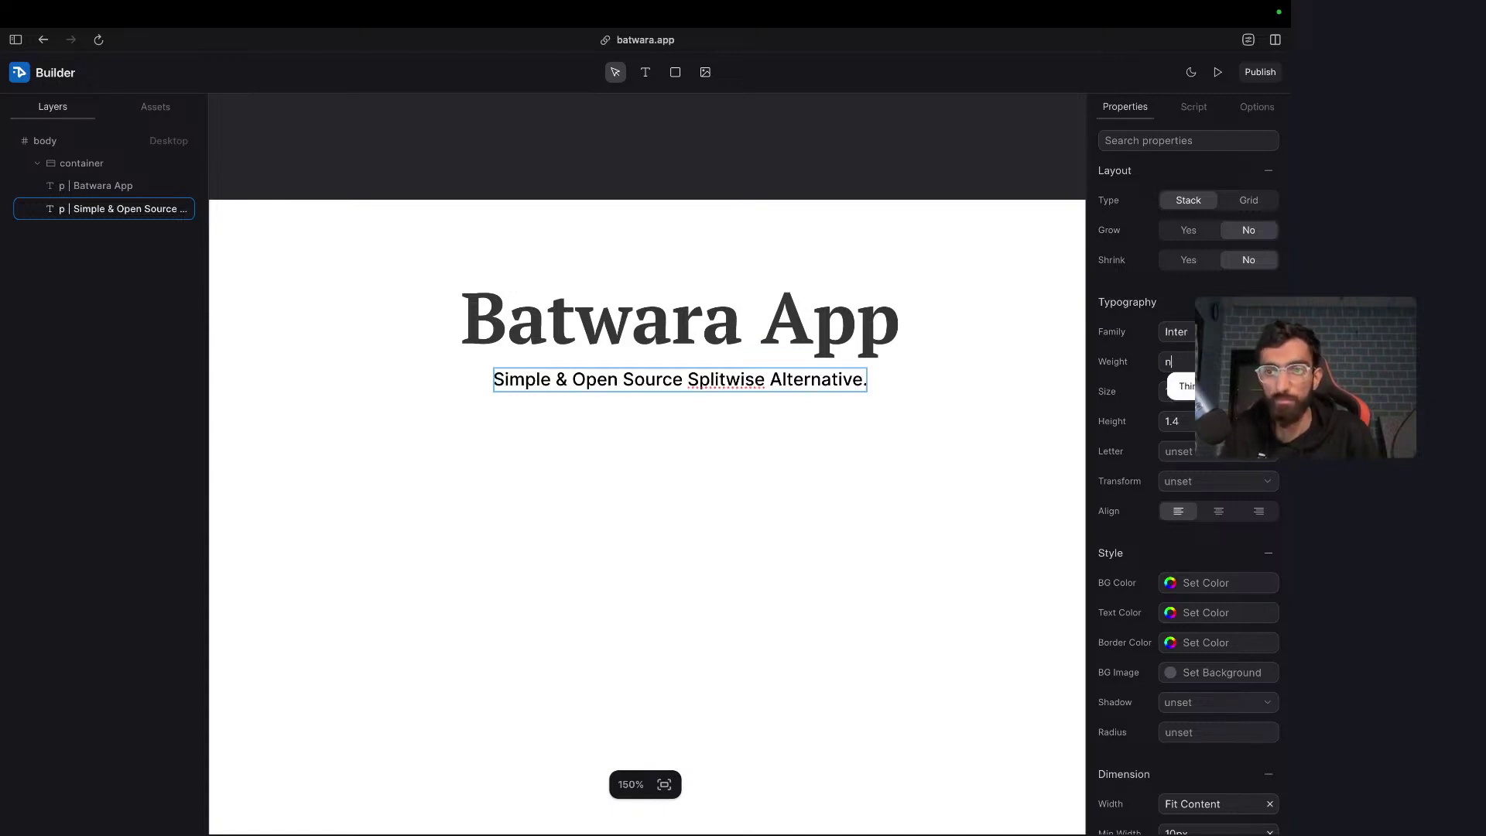
key(Escape)
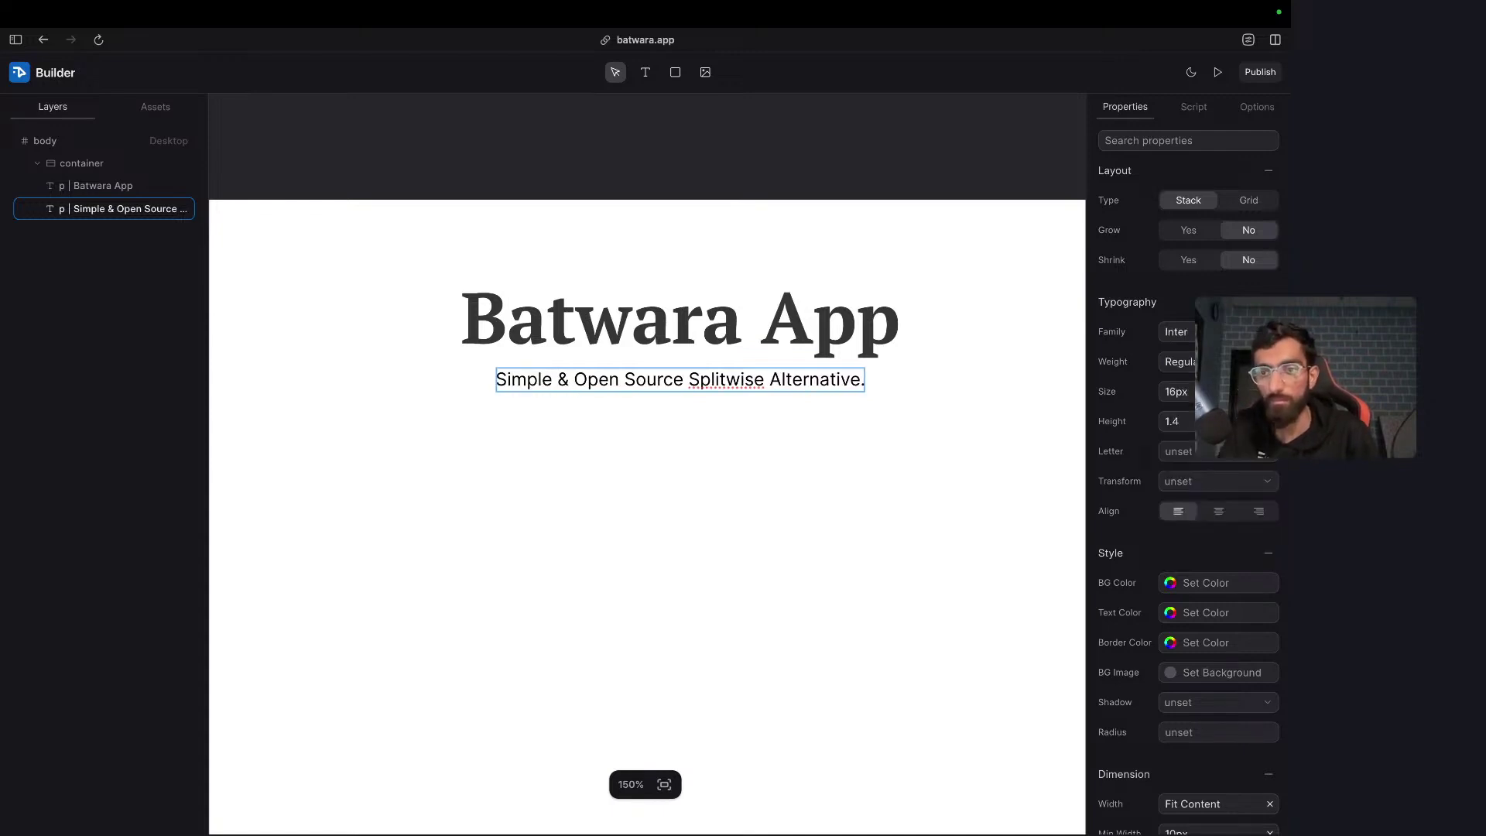
click(991, 467)
- Insert the image "Shots create mockups (11).png" from the Downloads folder into the page body below the heading container
scroll(889, 491, down, 3)
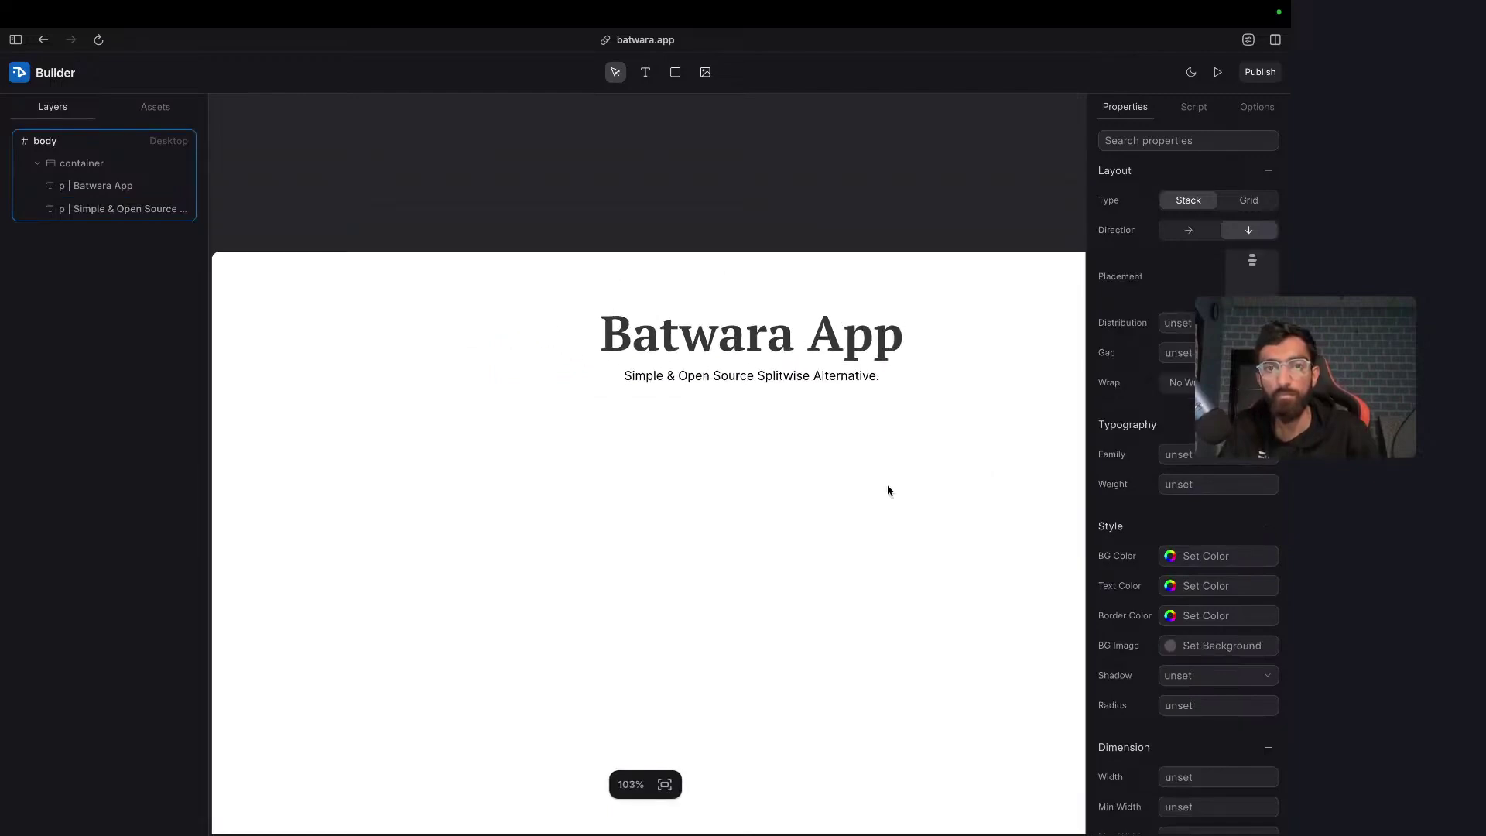
scroll(812, 432, down, 2)
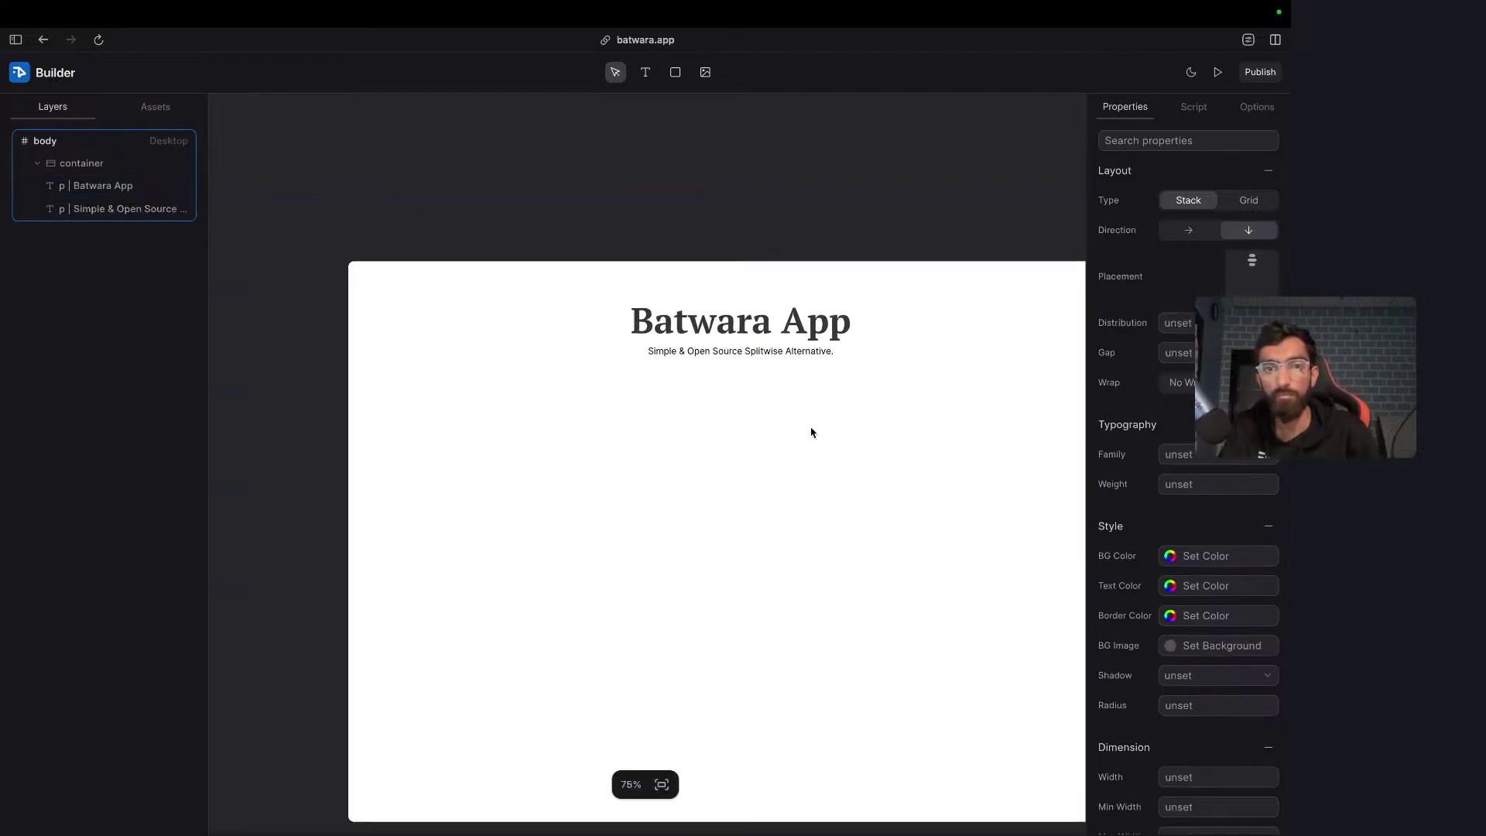
scroll(811, 432, up, 1)
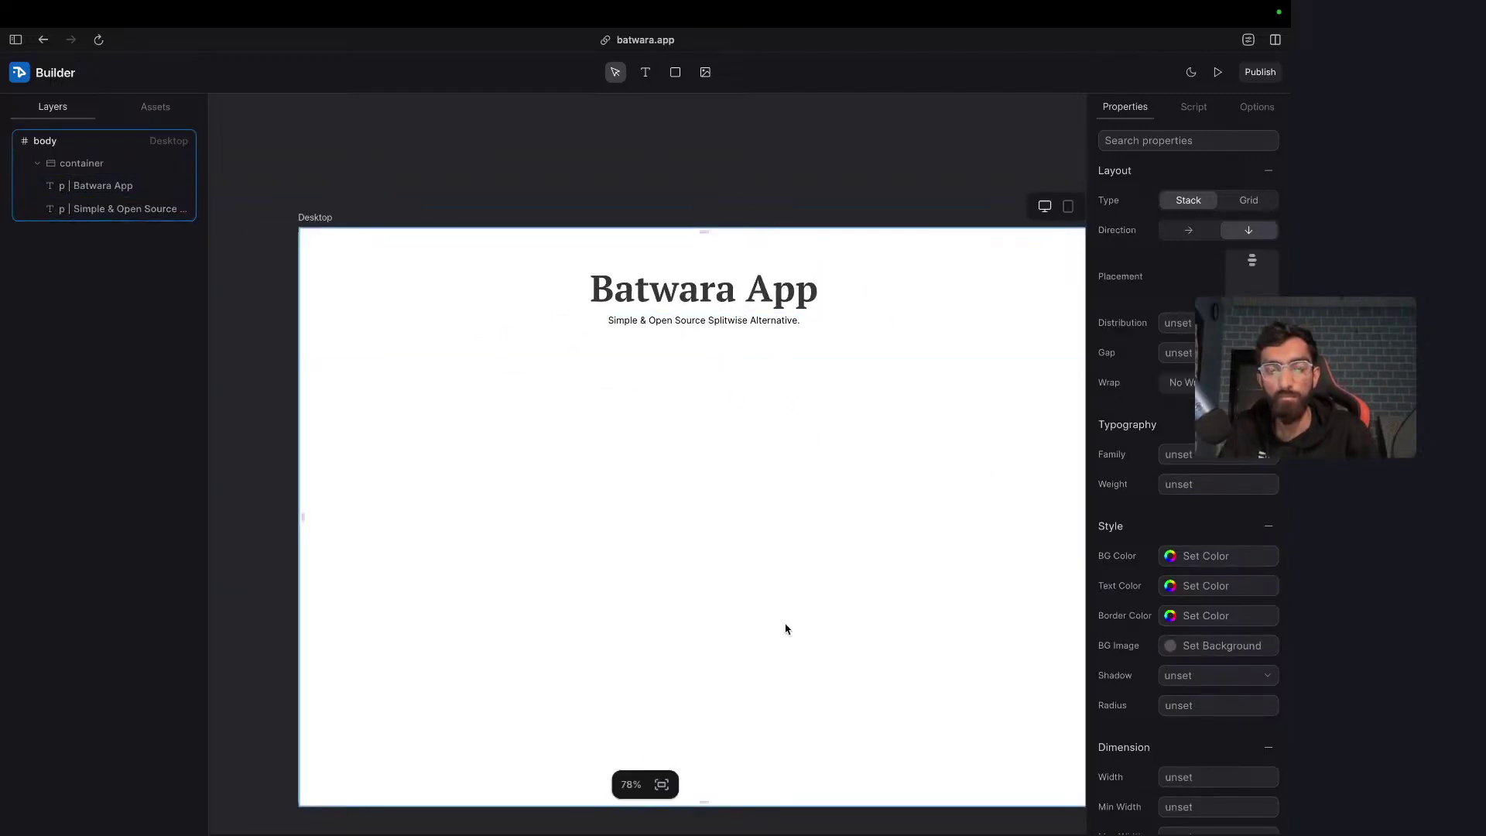
key(ctrl+Up)
click(950, 800)
click(954, 801)
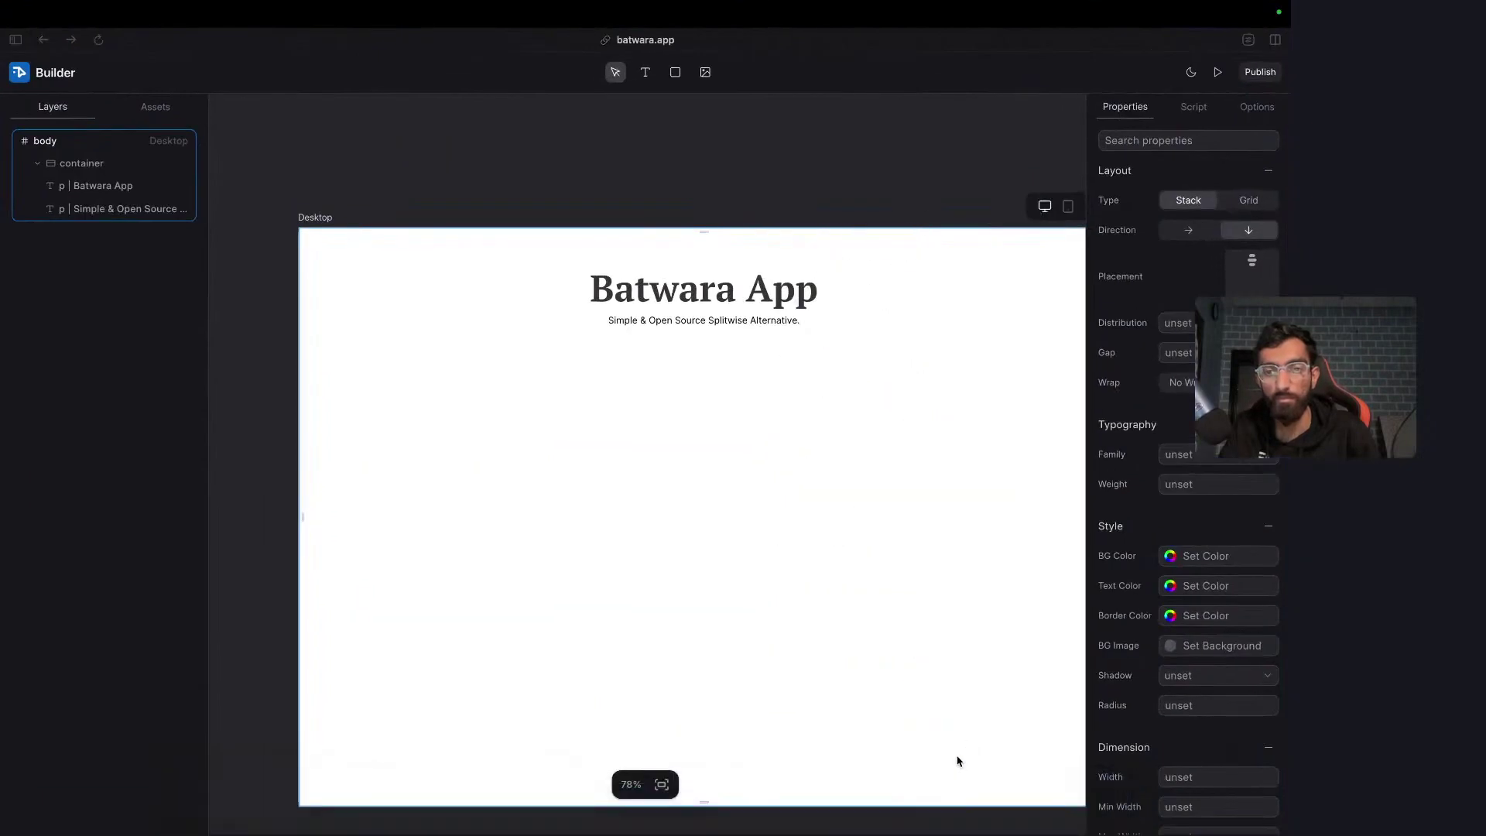
key(ctrl+Up)
click(947, 800)
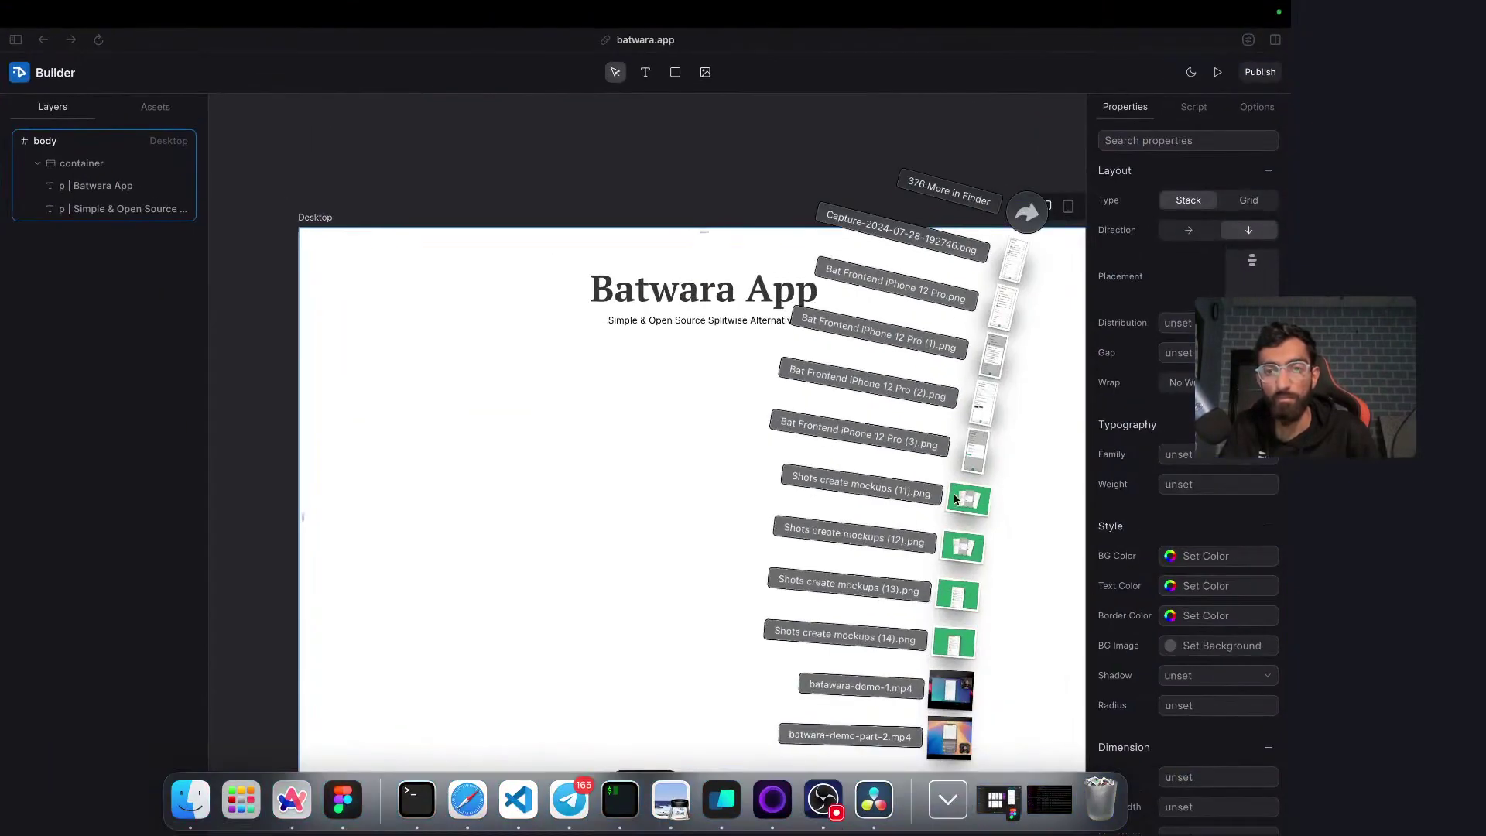
drag(972, 512, 754, 531)
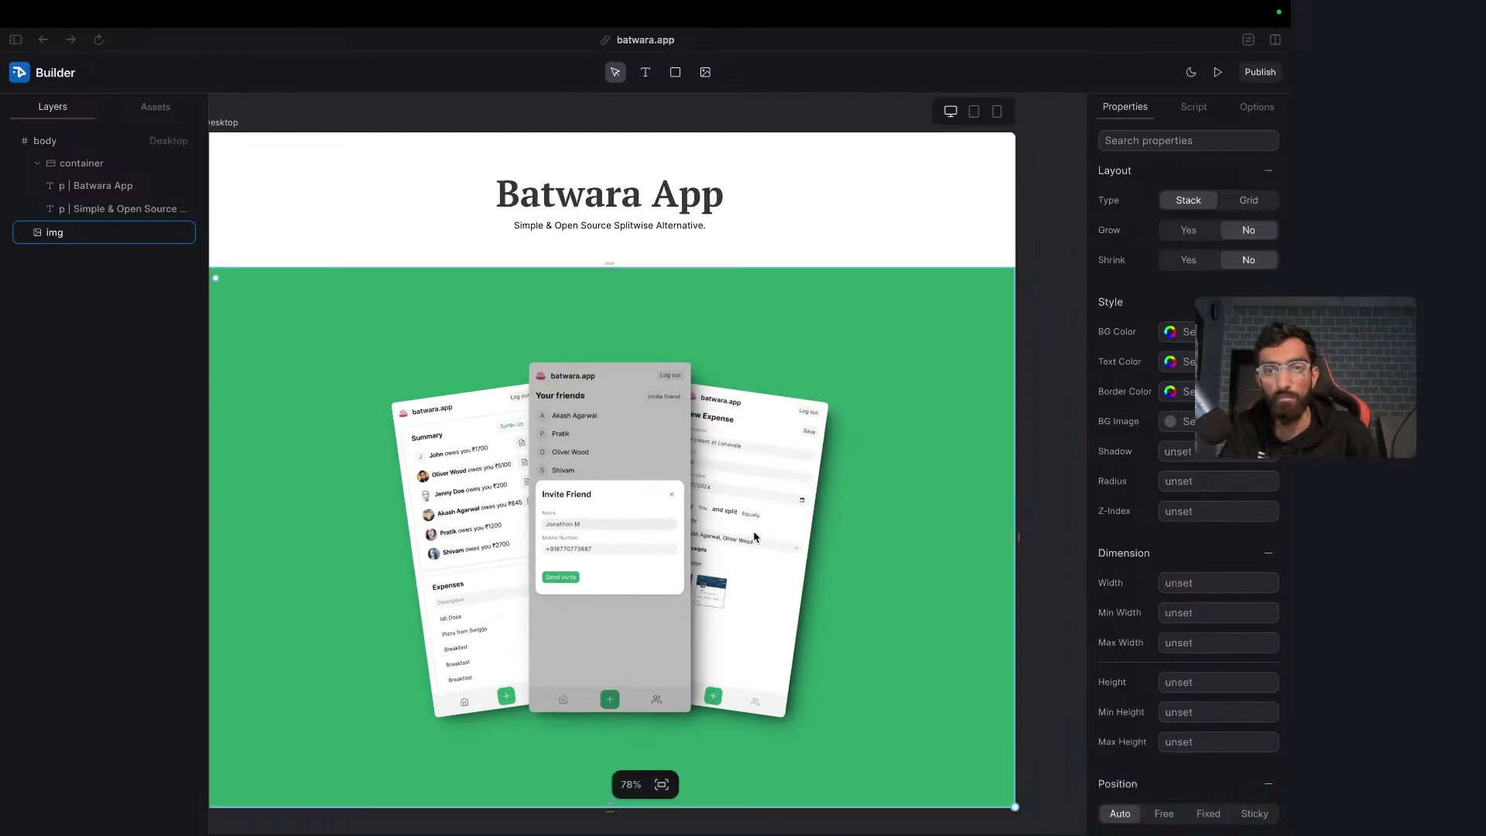
click(1048, 192)
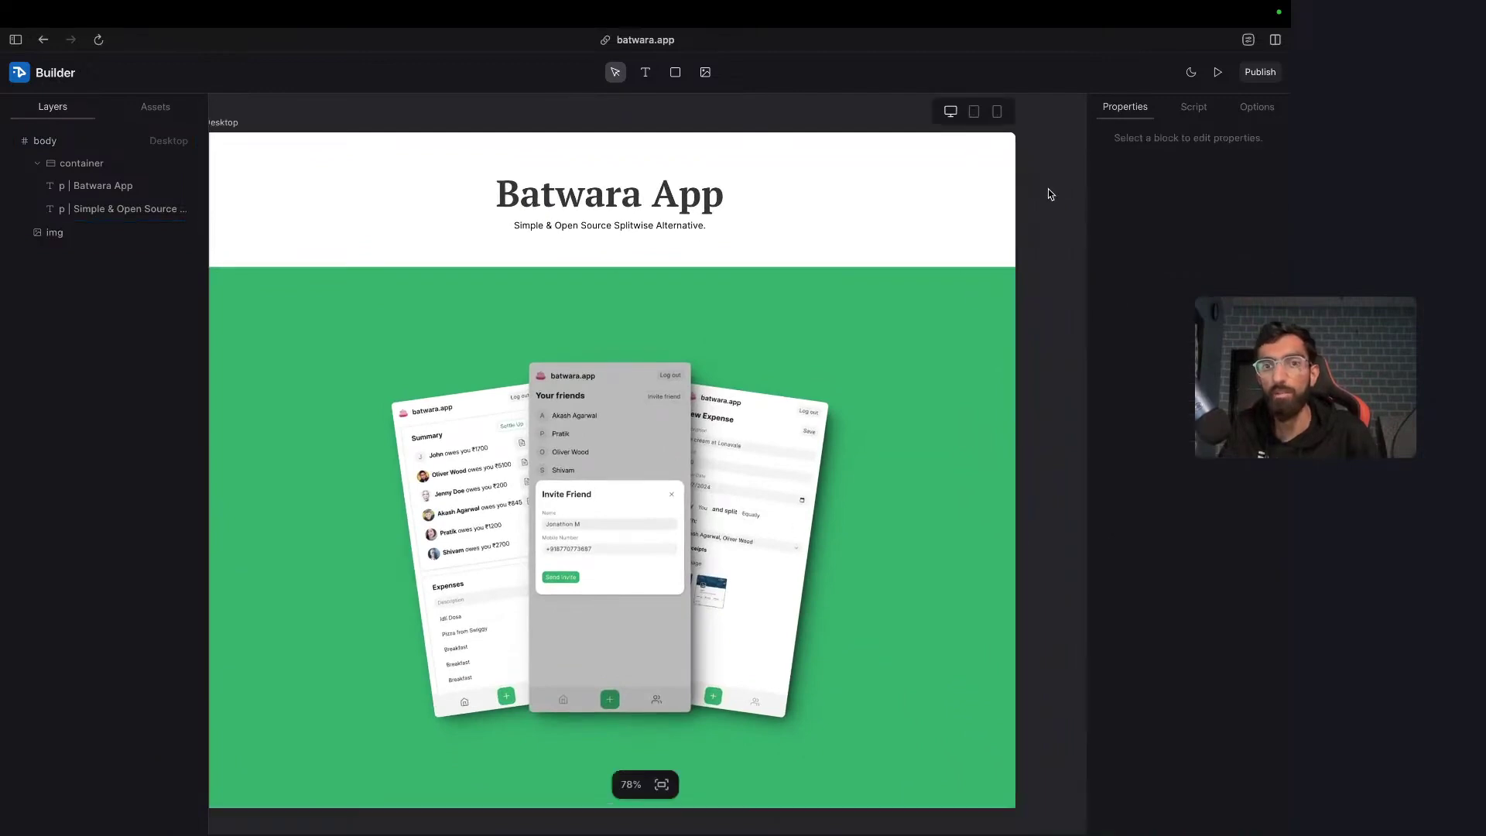
scroll(1049, 193, down, 3)
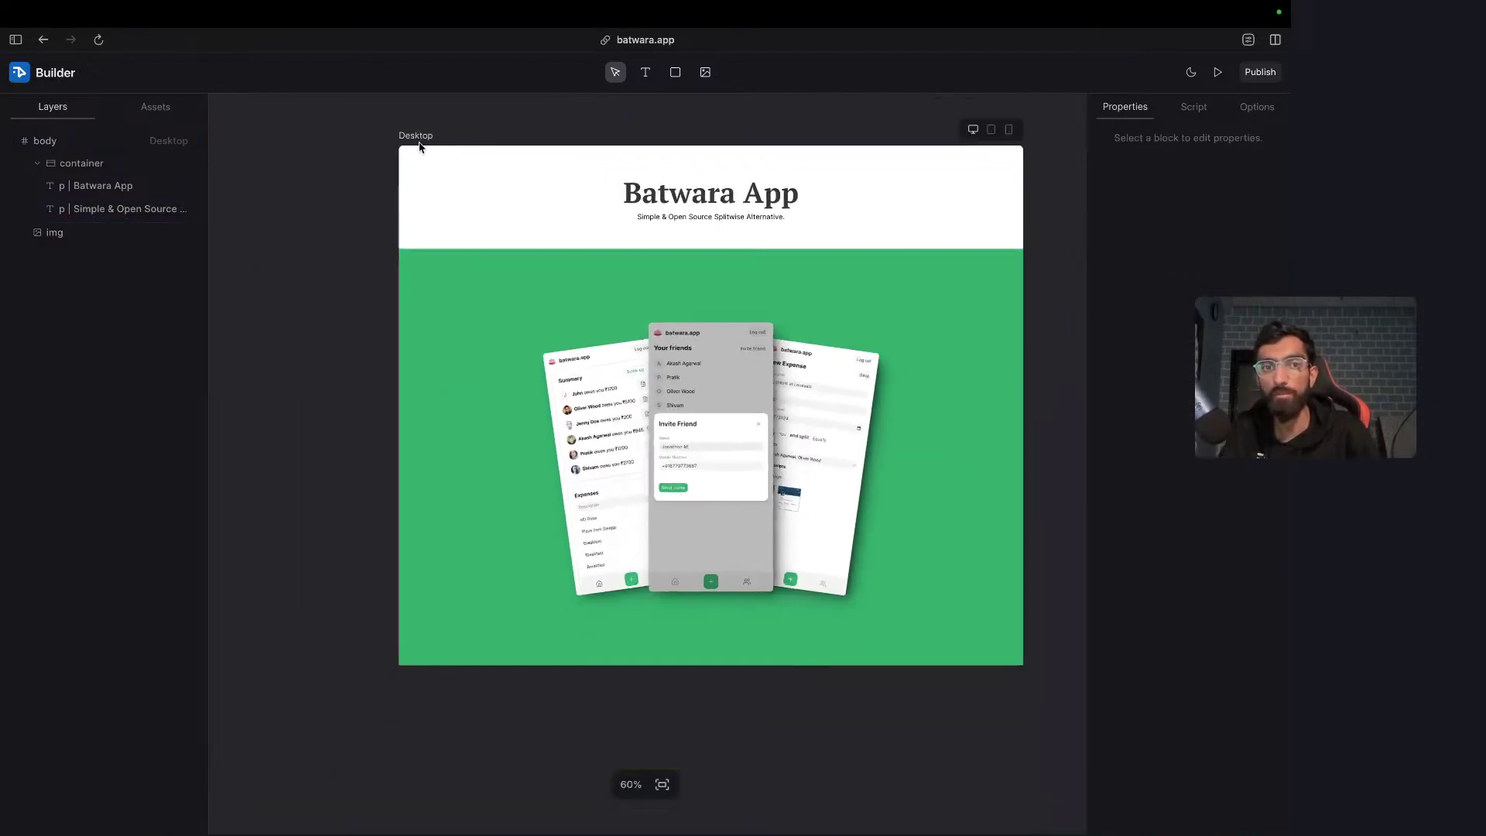
click(673, 347)
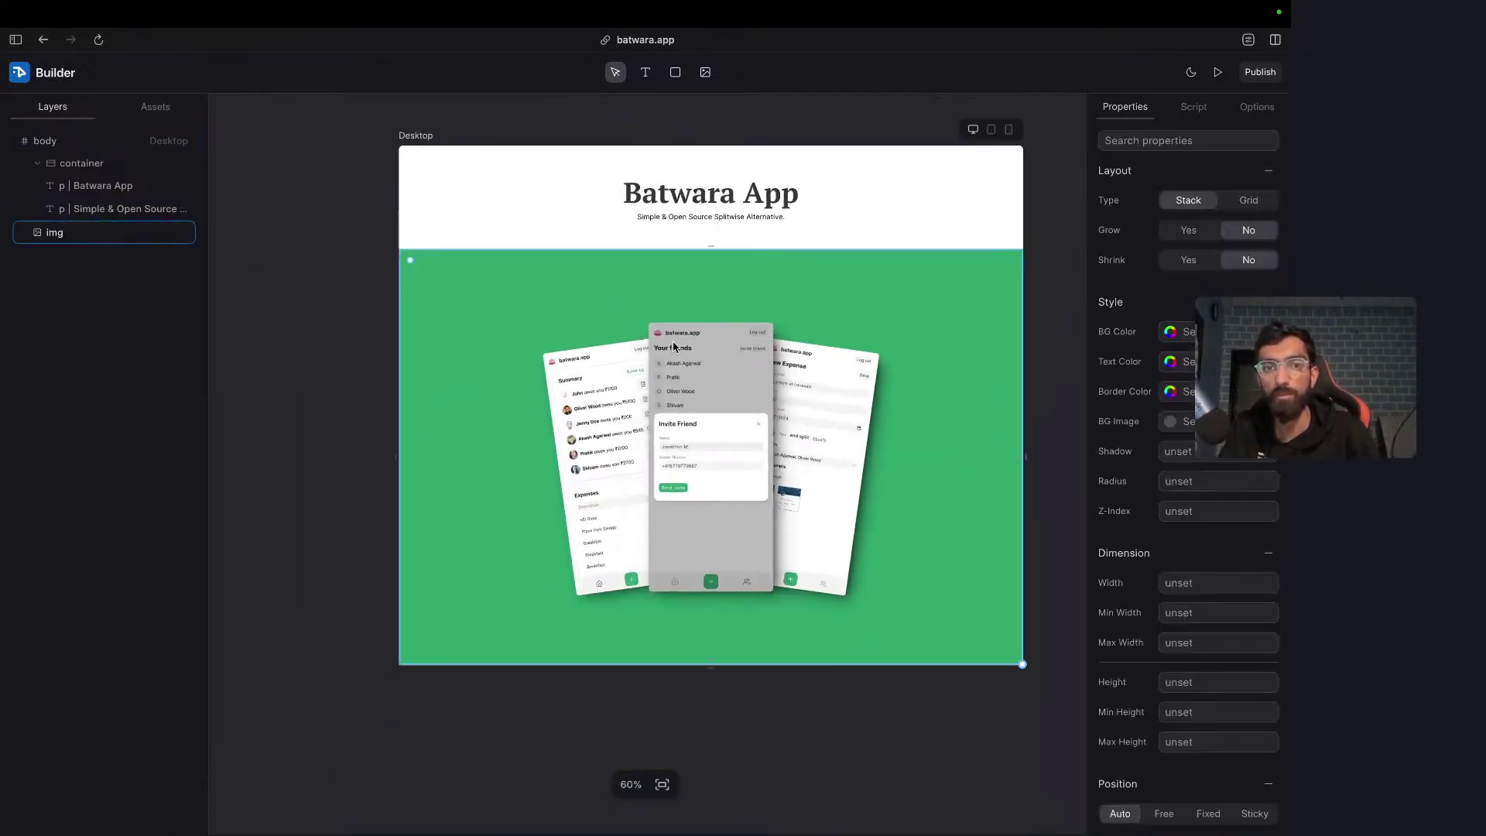
click(1197, 141)
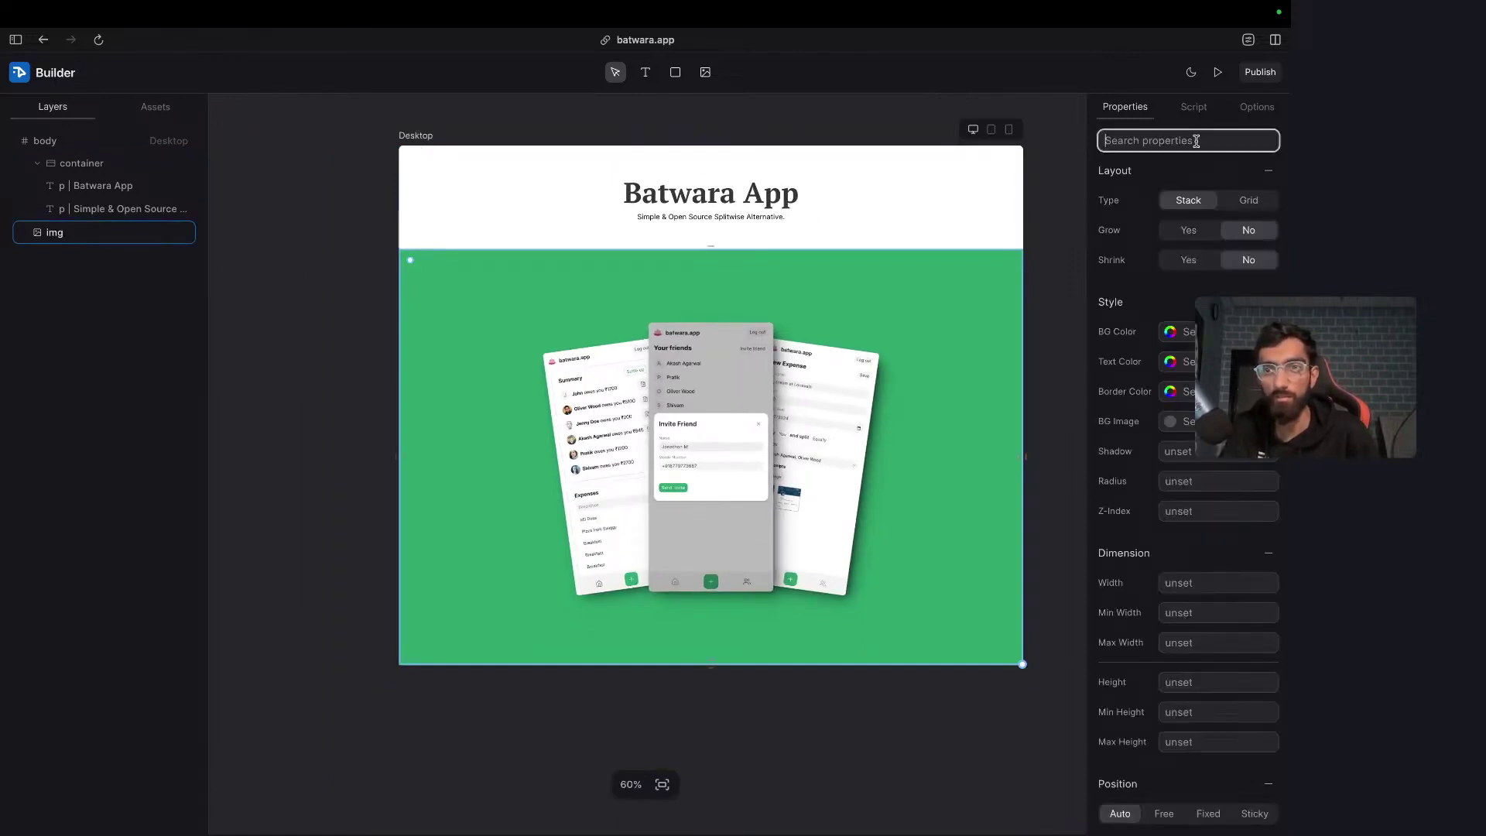
text(wid)
key(BackSpace)
key(BackSpace)
key(BackSpace)
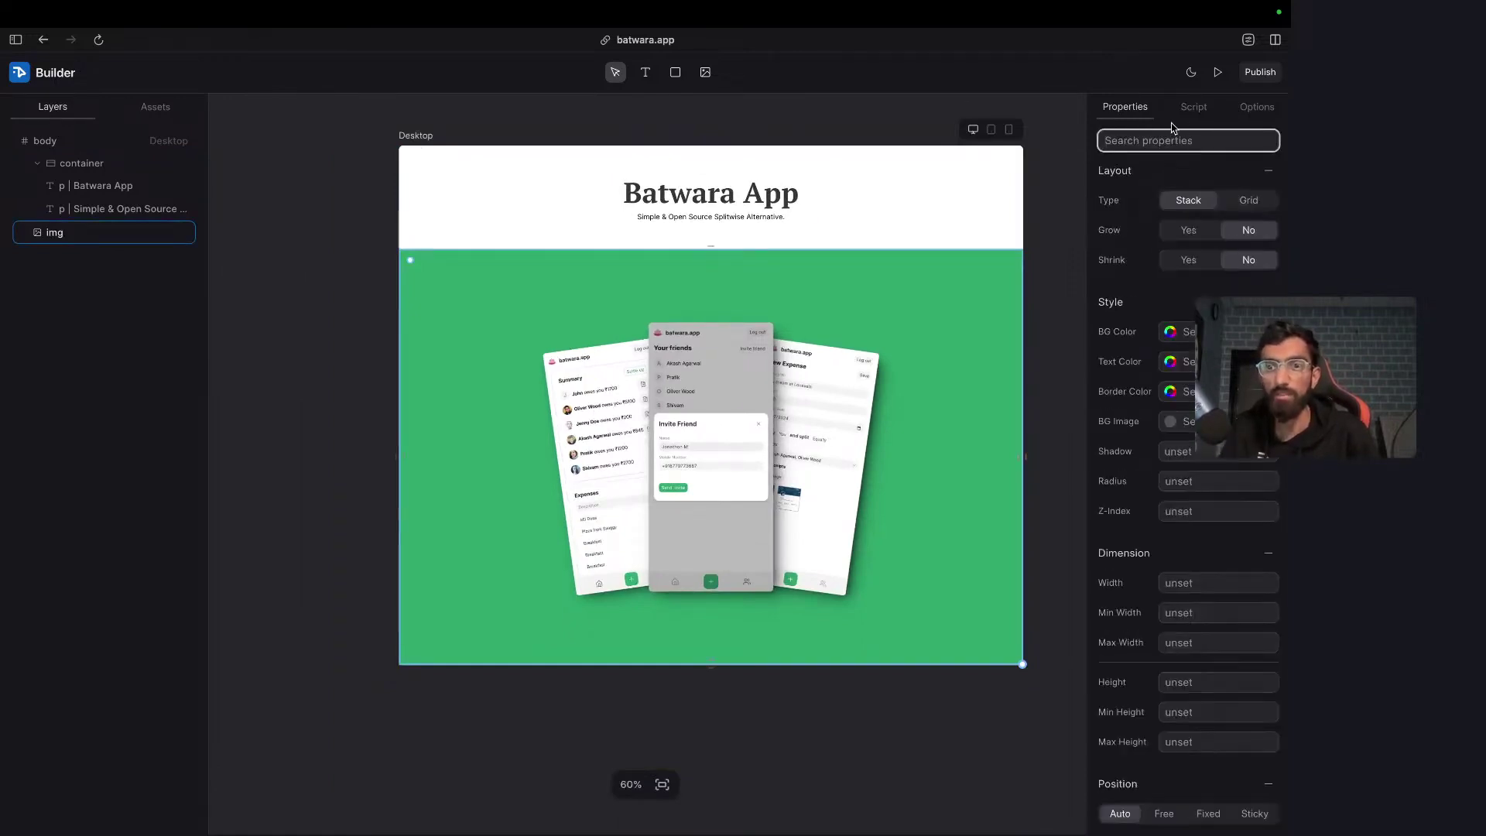
- Show the mobile layout beside the desktop one and reduce the "Batwara App" heading's font size in it
click(1009, 130)
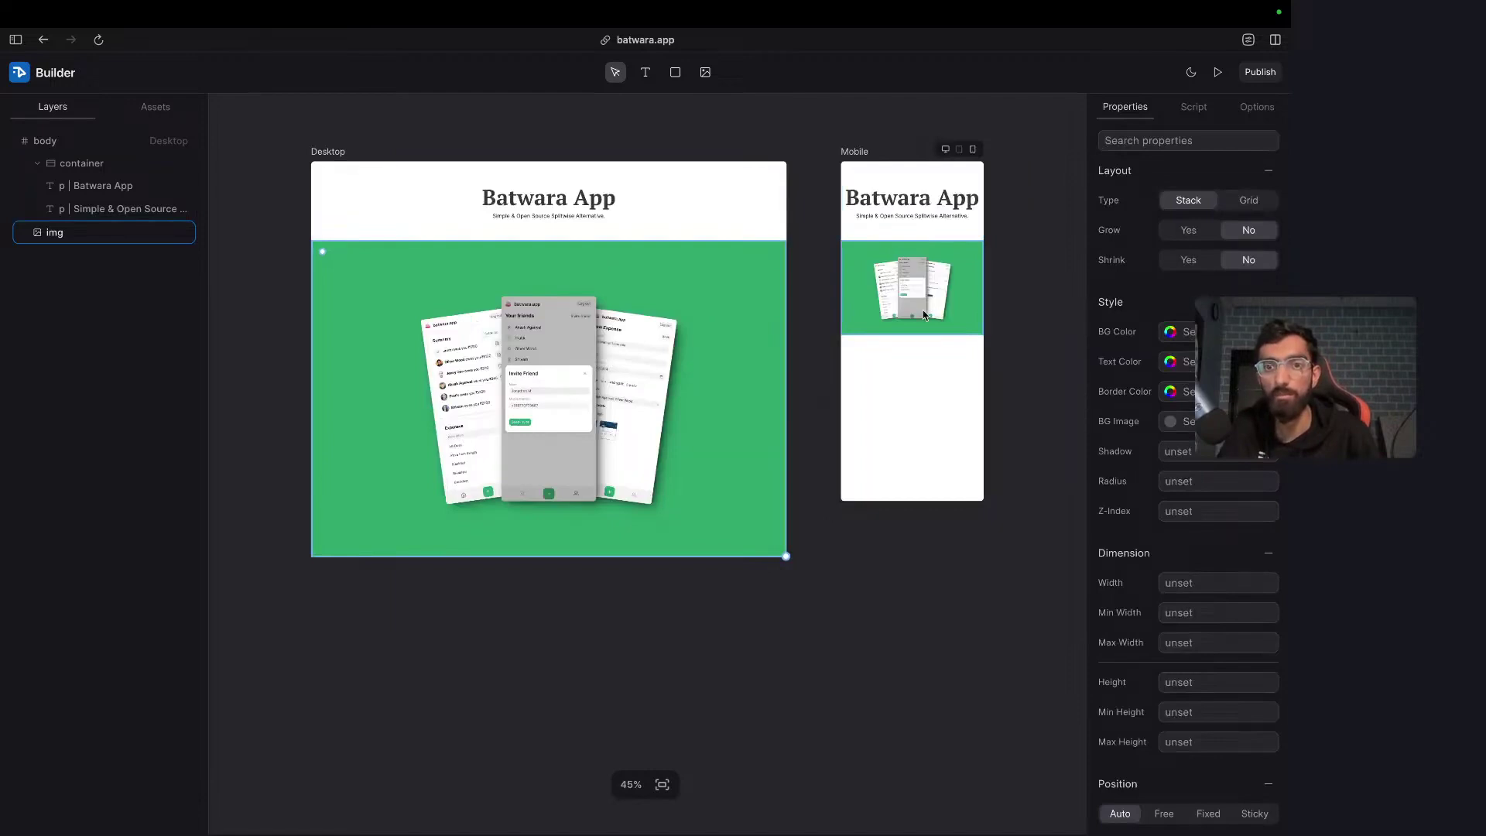
click(917, 196)
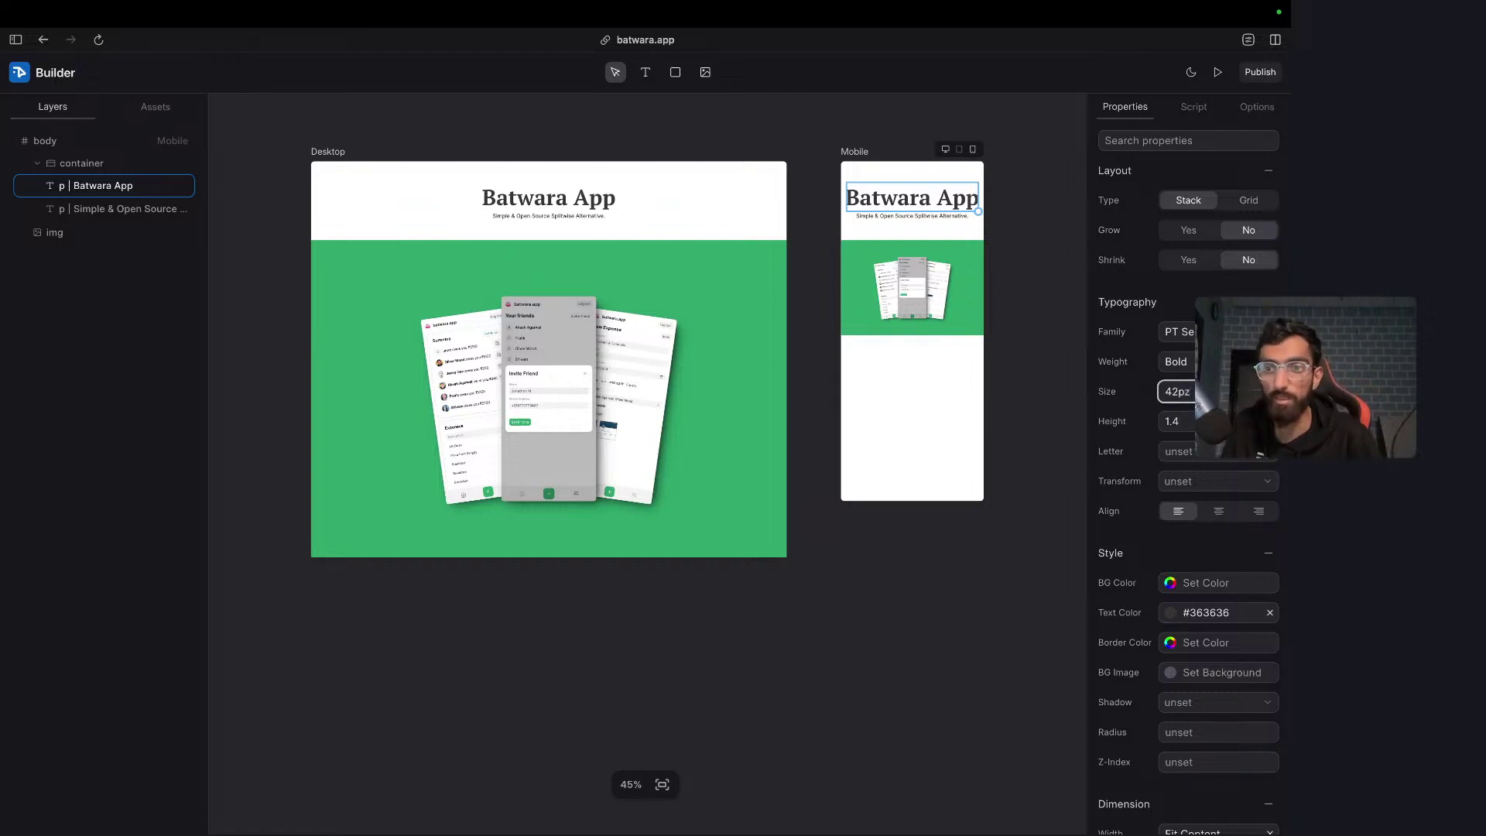
key(Return)
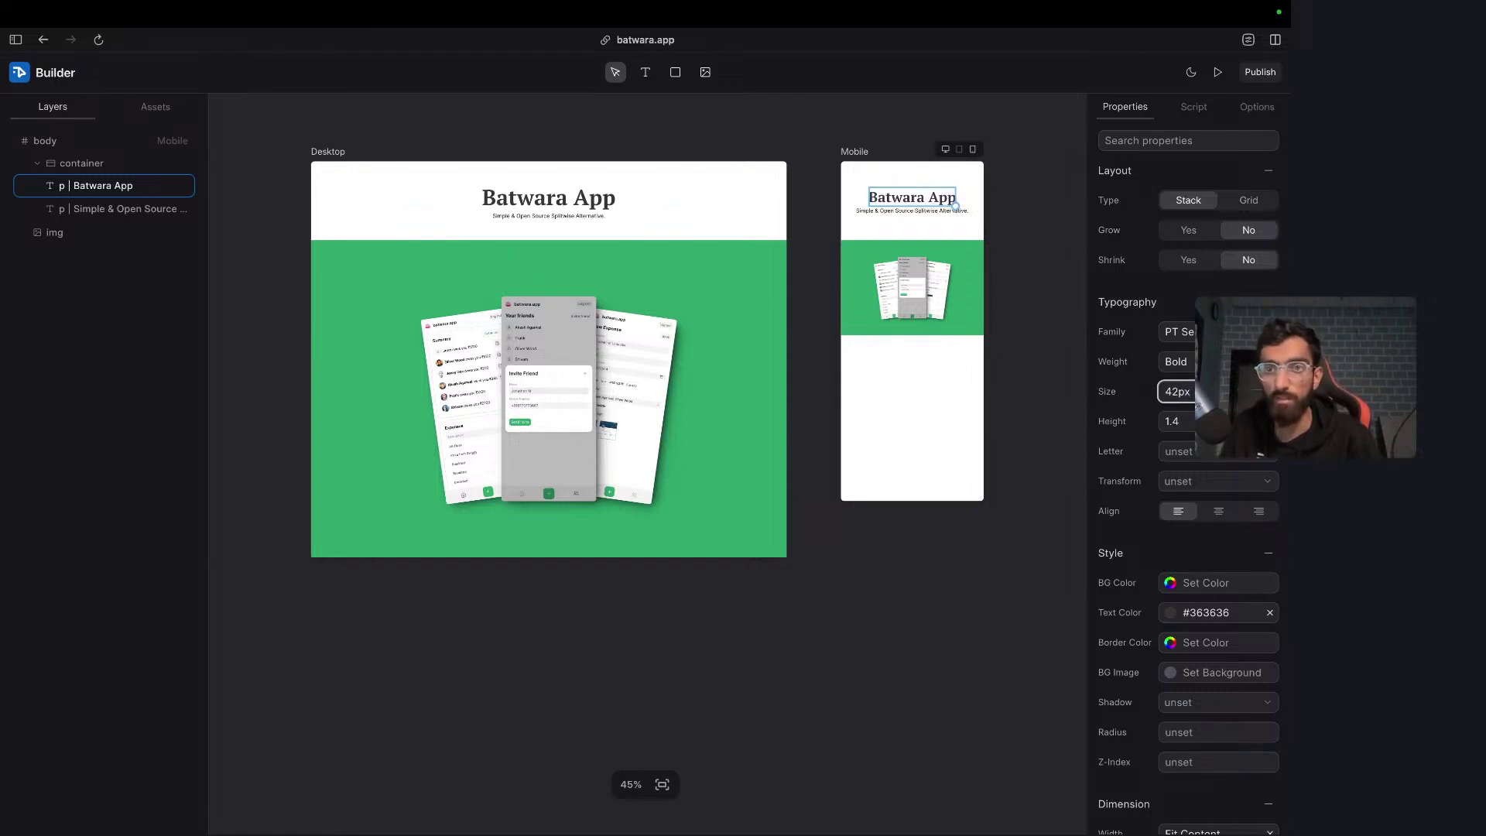
- Set the tagline's font size to 14px in the mobile layout and deselect it
click(926, 211)
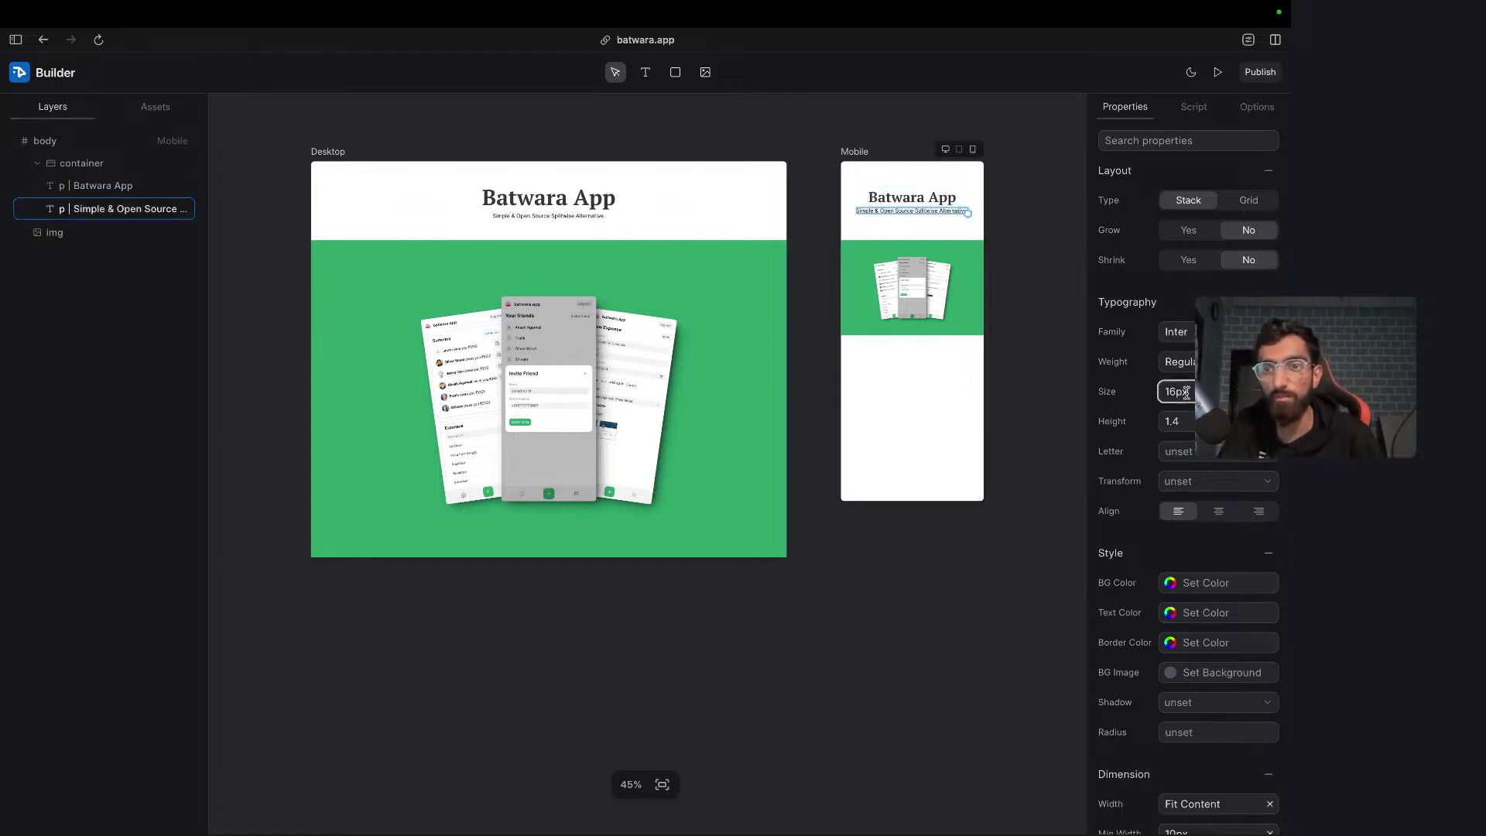
text(14)
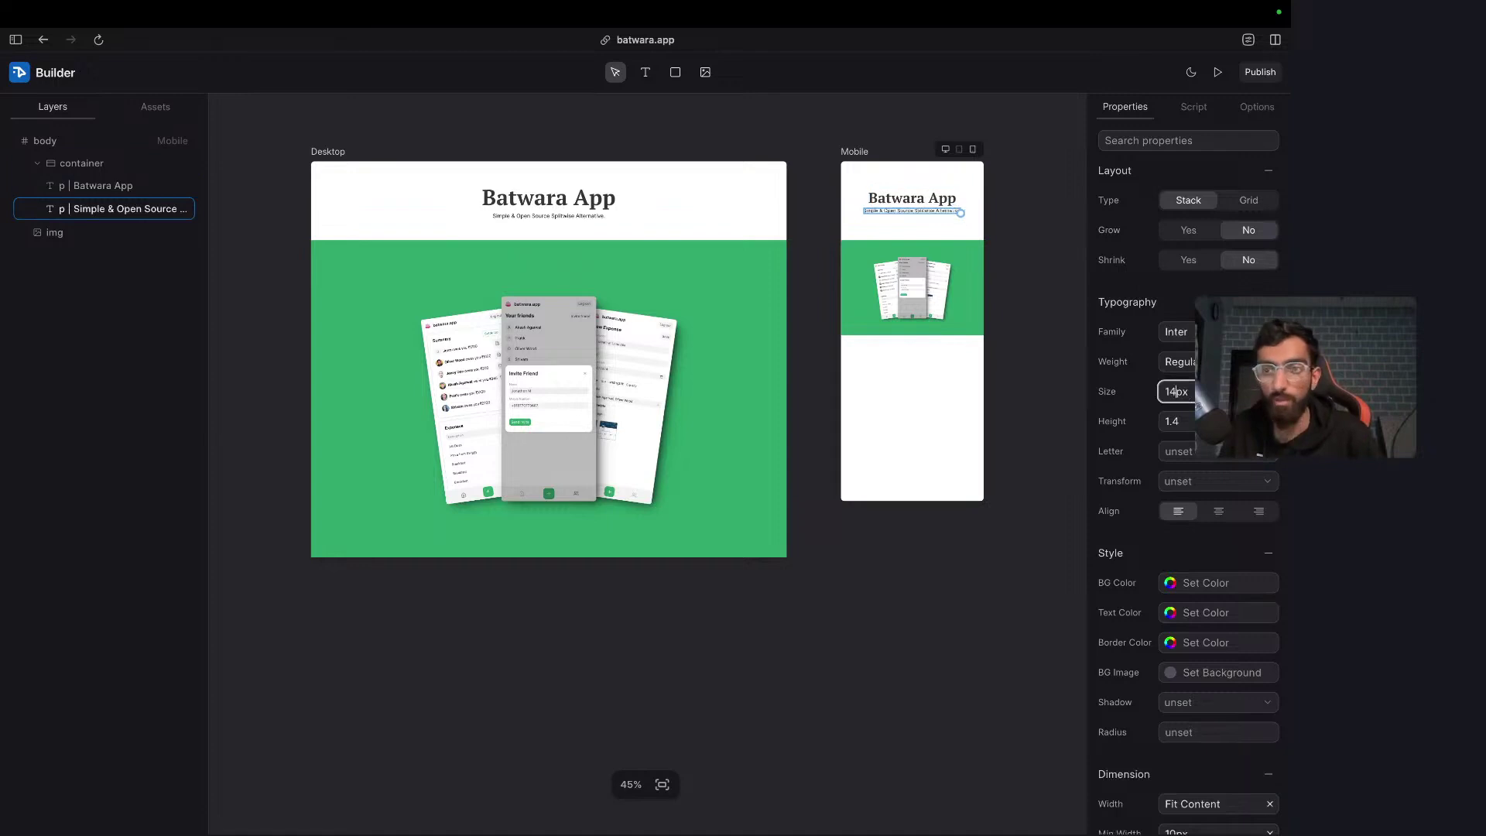
click(1043, 424)
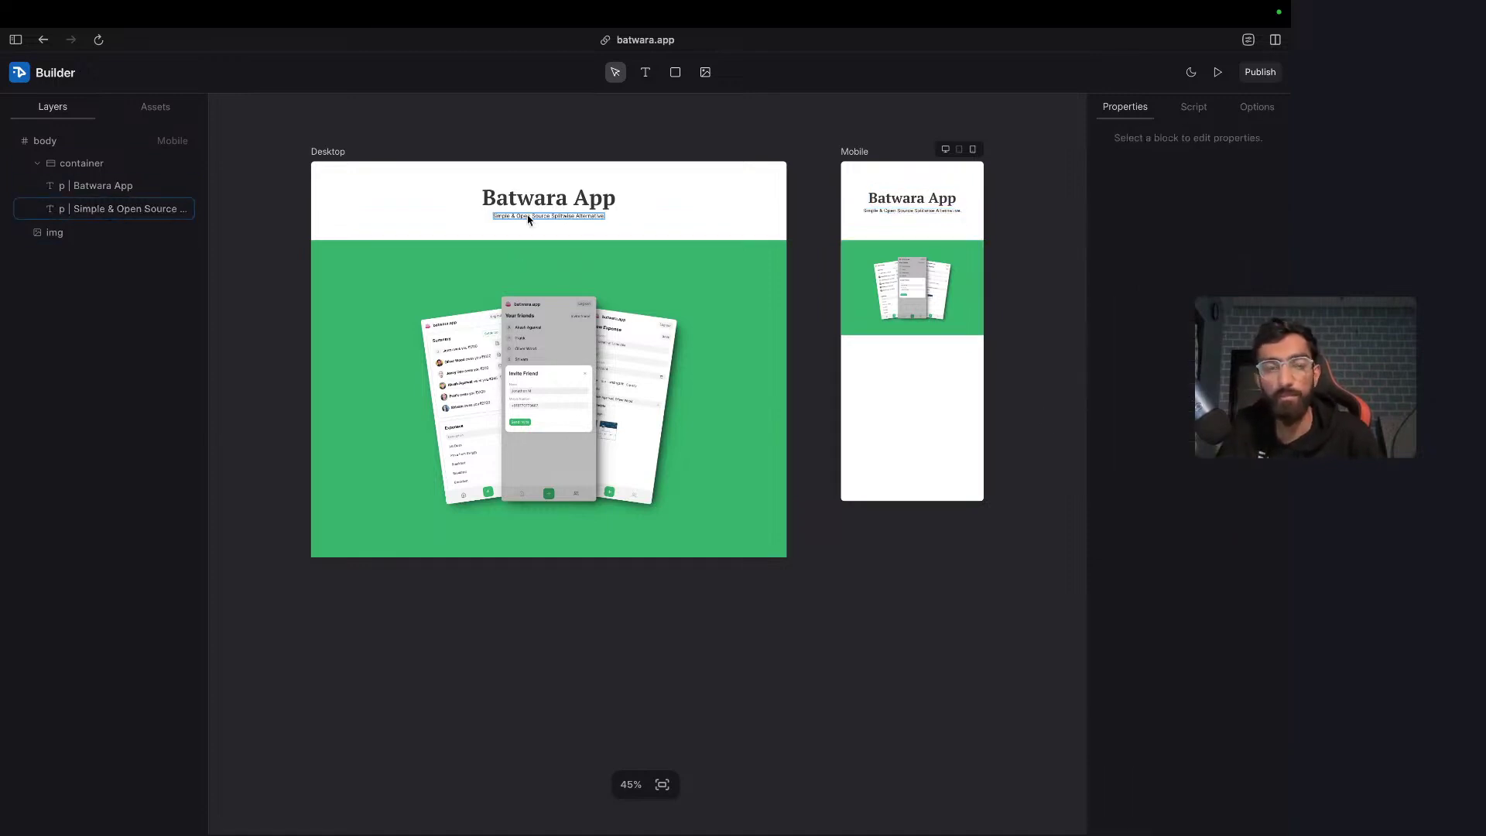
- Publish the page, look over the published version and close it to return to the editor
click(344, 165)
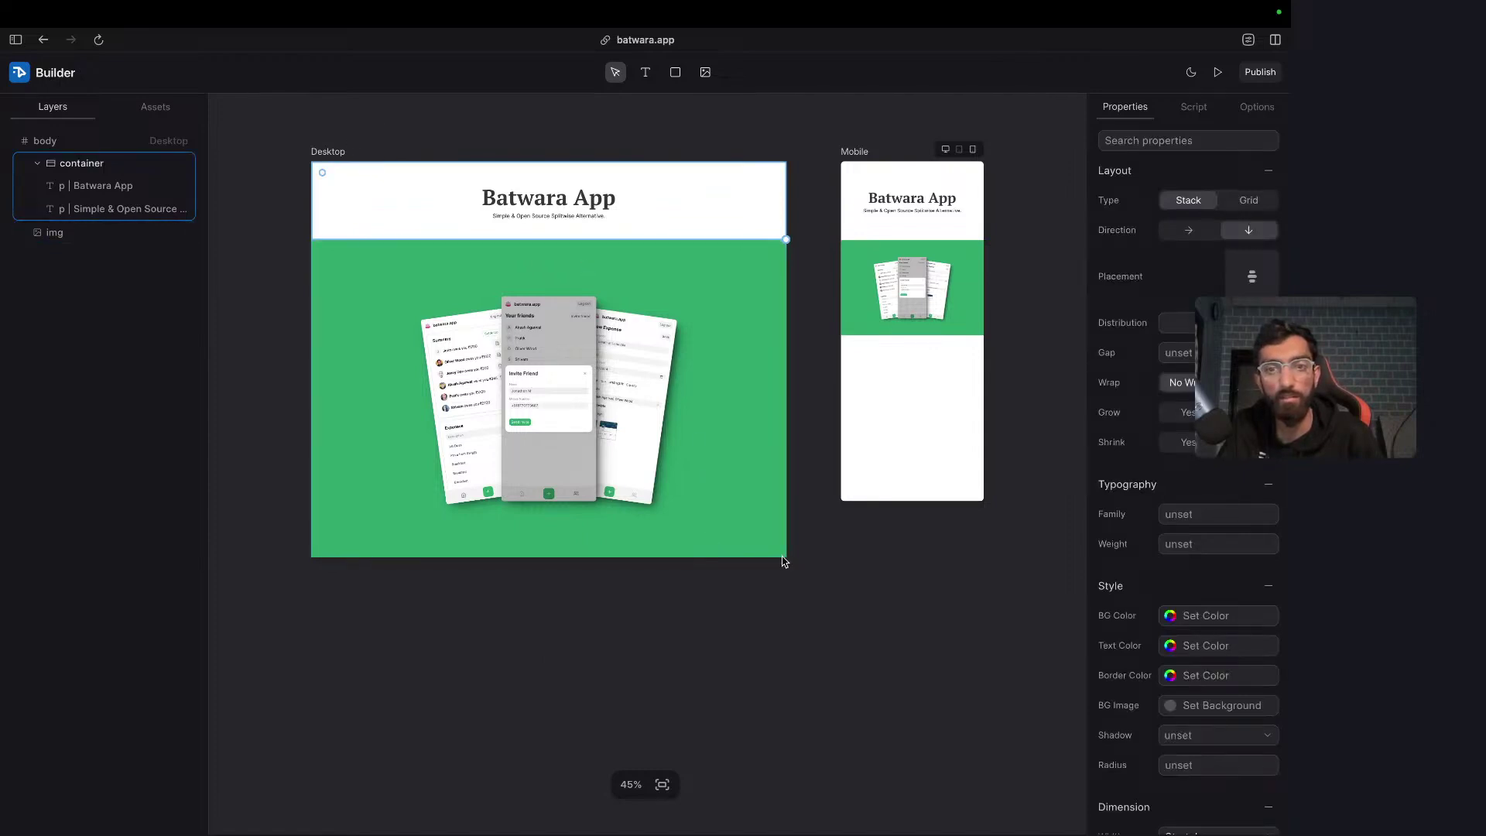
scroll(774, 561, up, 3)
scroll(498, 563, up, 5)
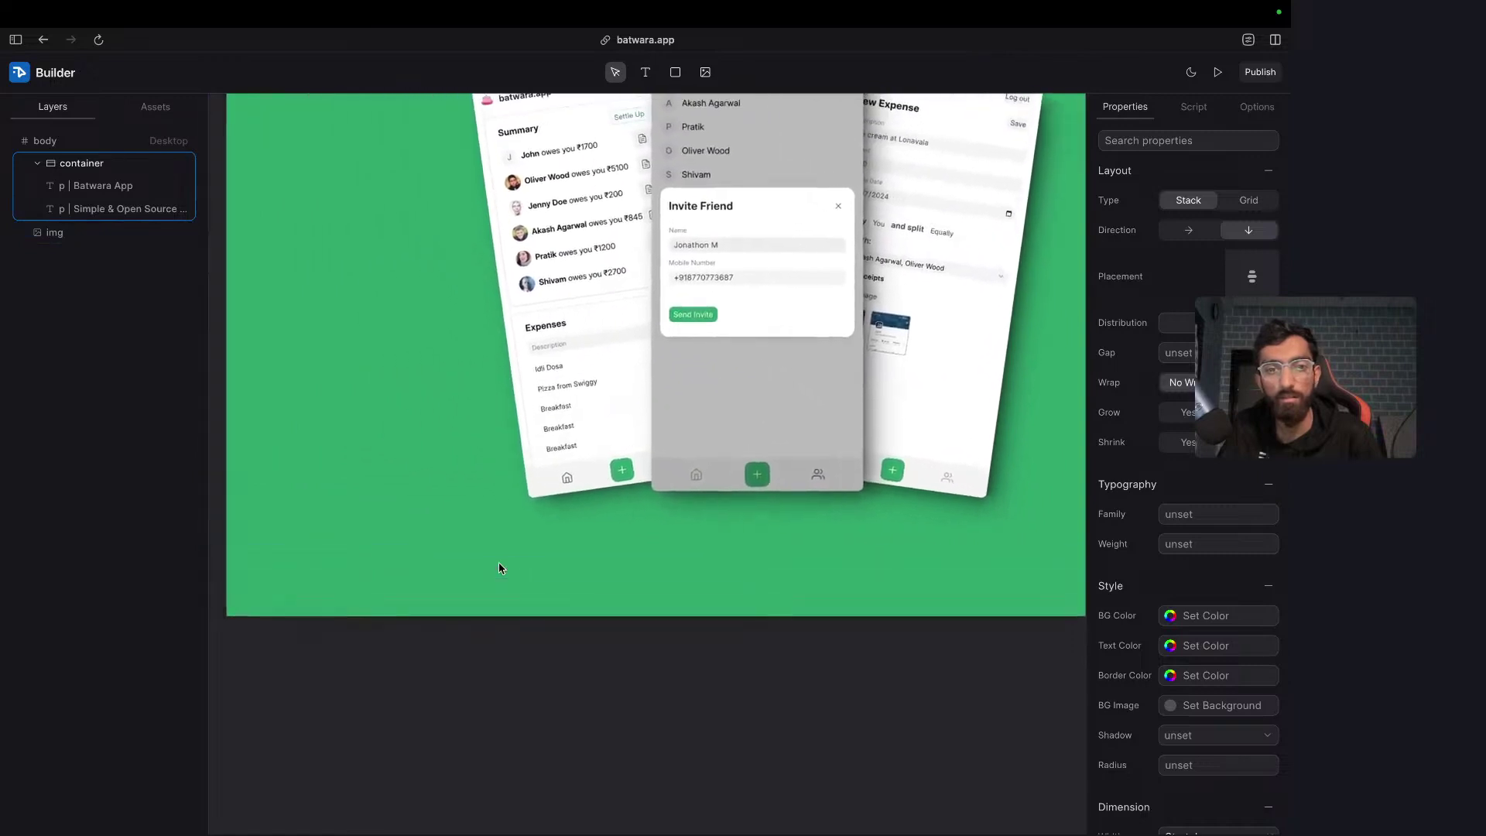
scroll(603, 553, down, 5)
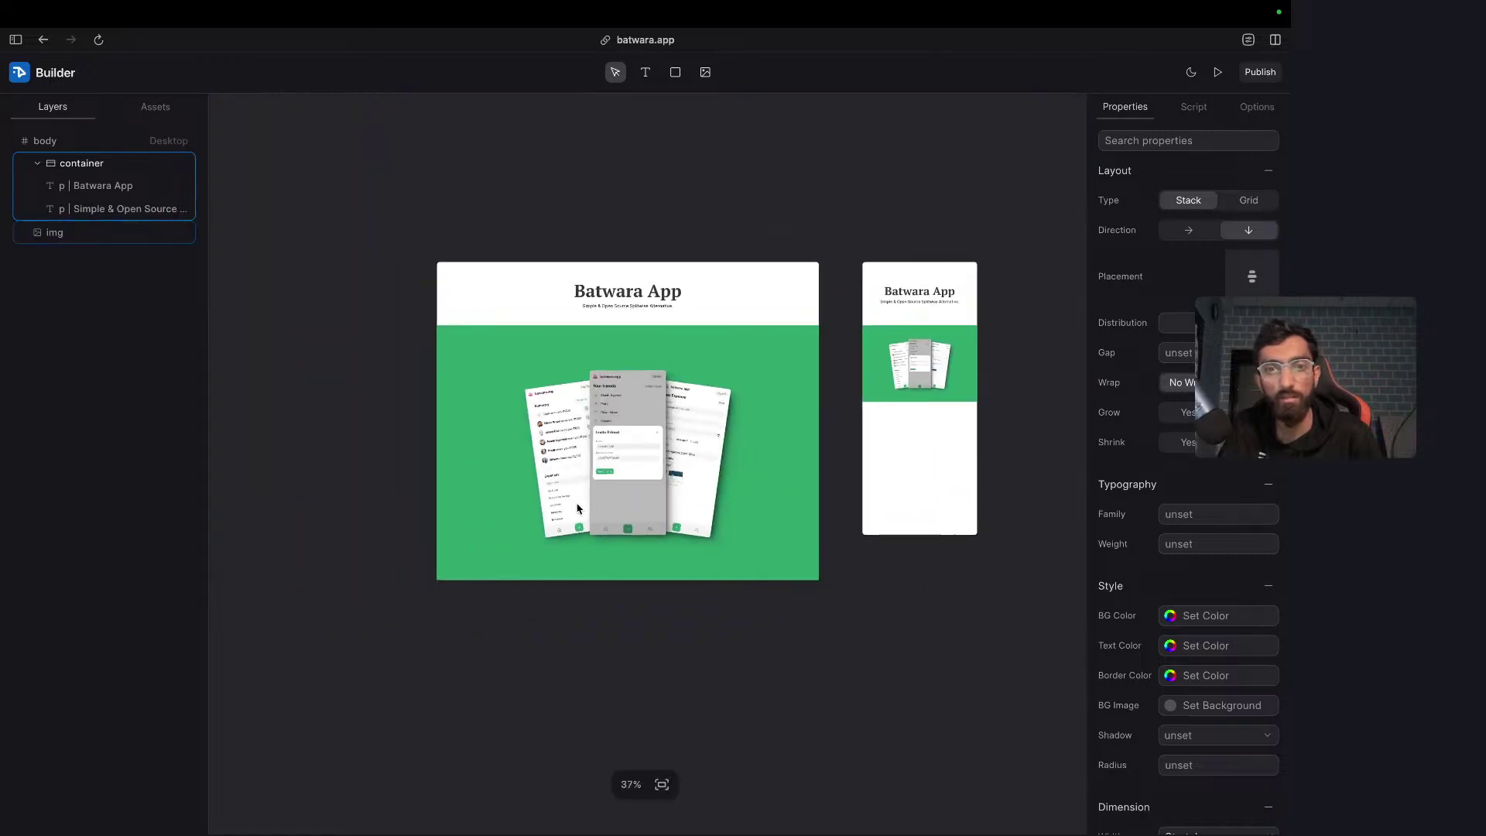
click(1258, 108)
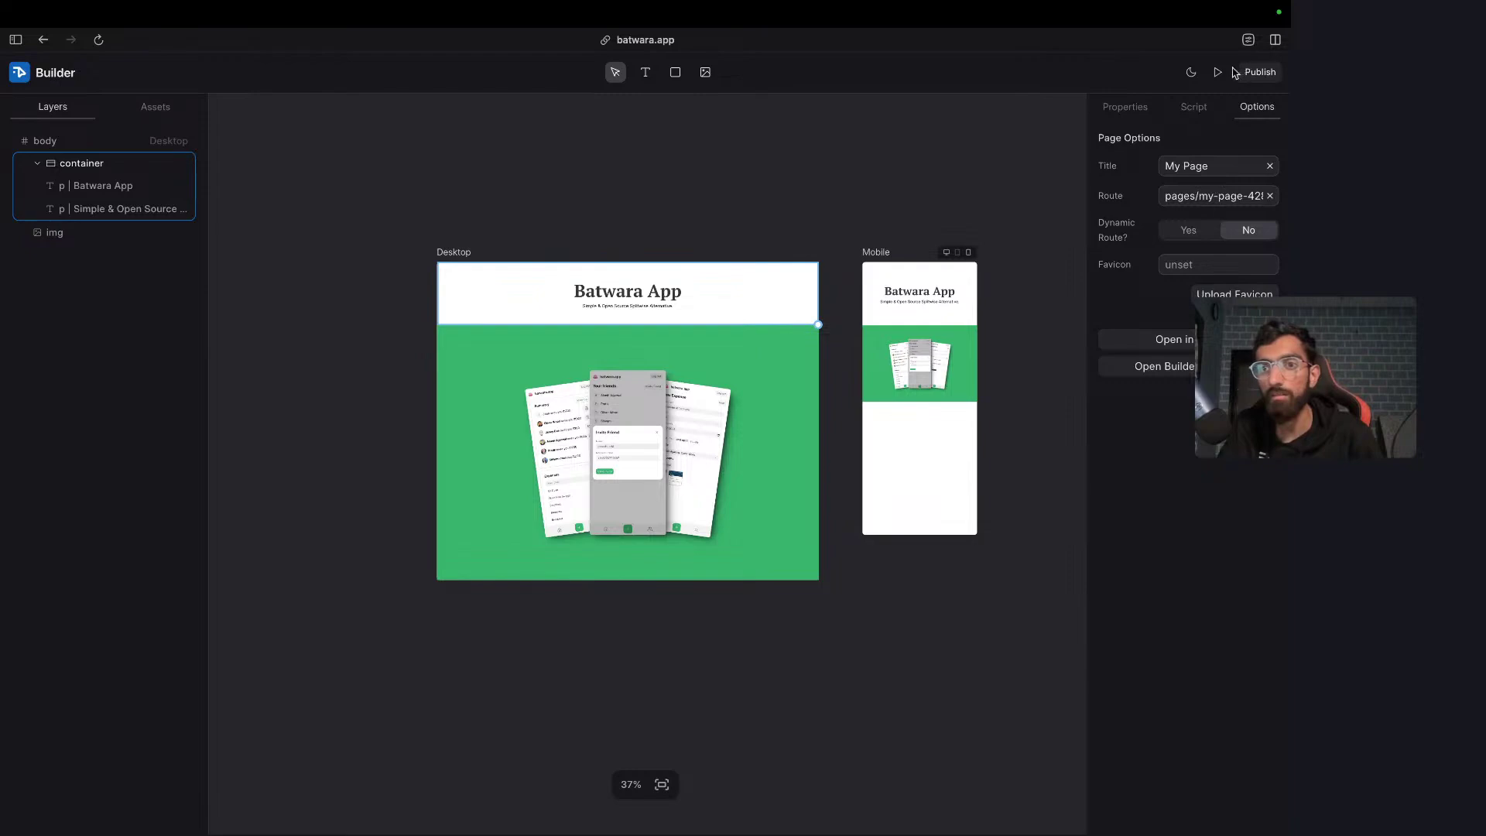
click(1250, 77)
click(1199, 392)
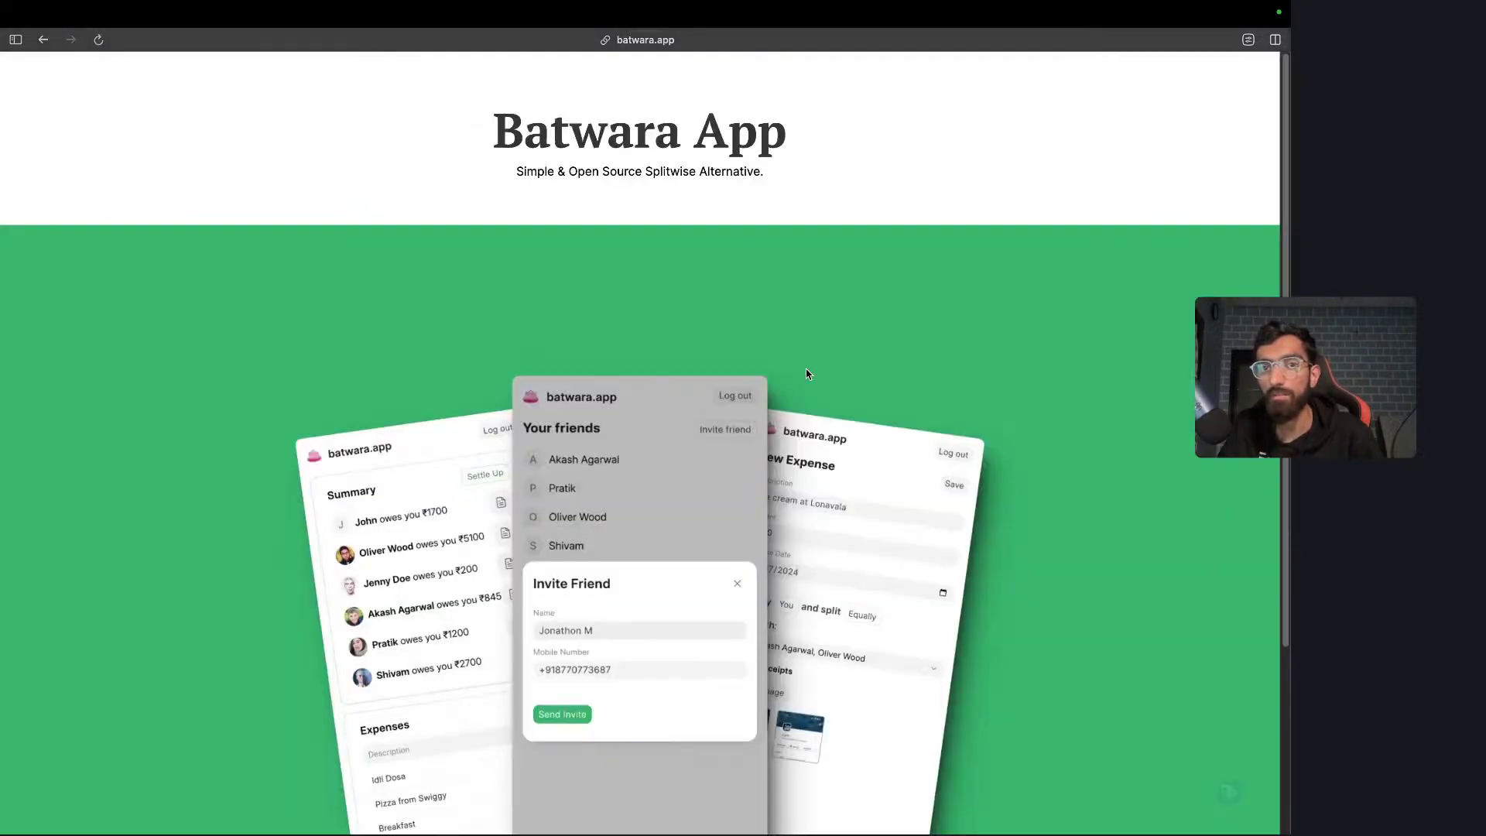
scroll(806, 372, down, 3)
scroll(806, 374, up, 3)
key(super+w)
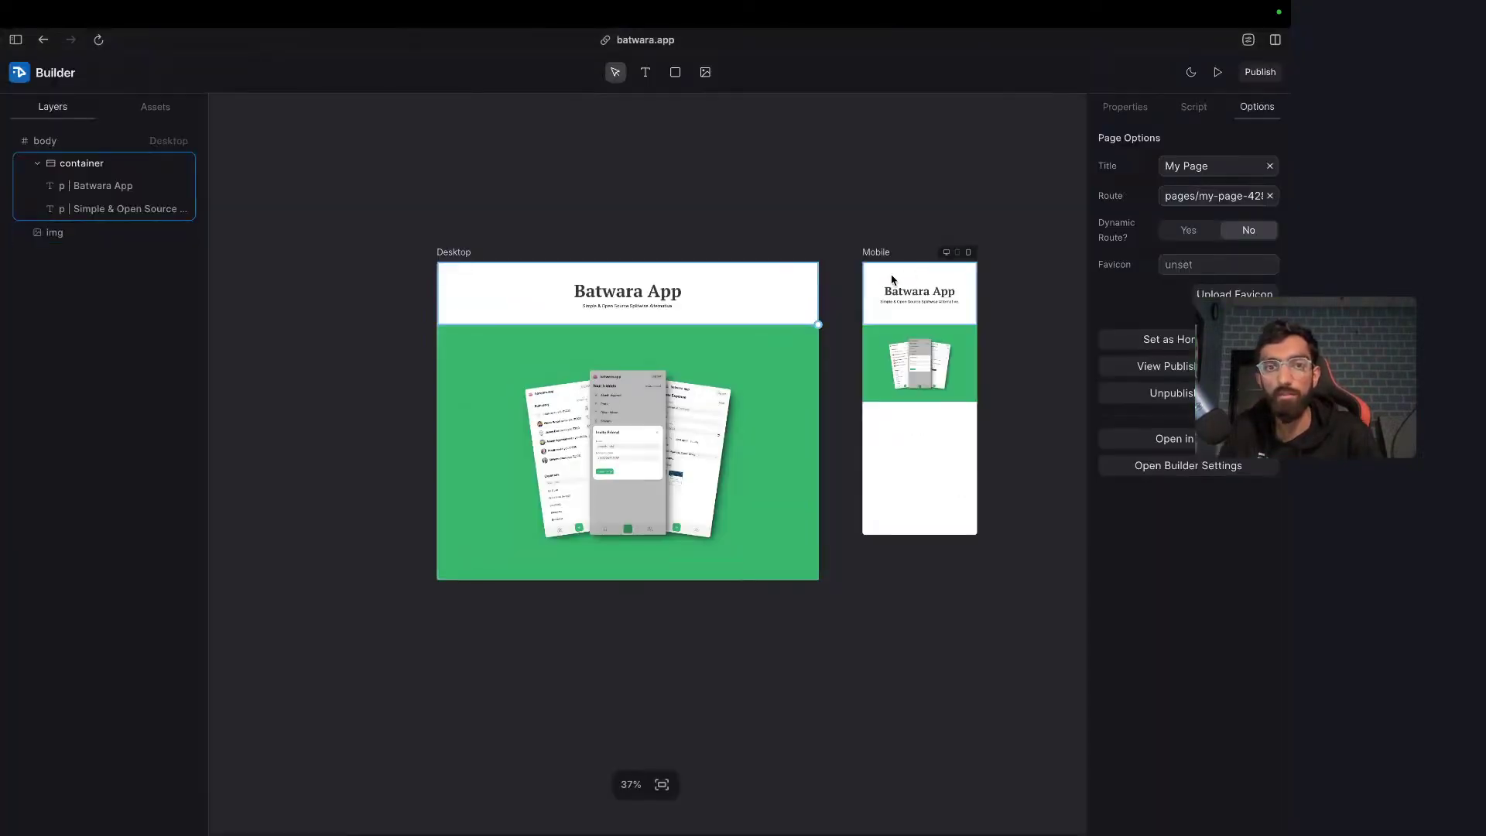
- Make the heading container about twice as tall on desktop, and make it shorter in the mobile layout
drag(638, 326, 638, 388)
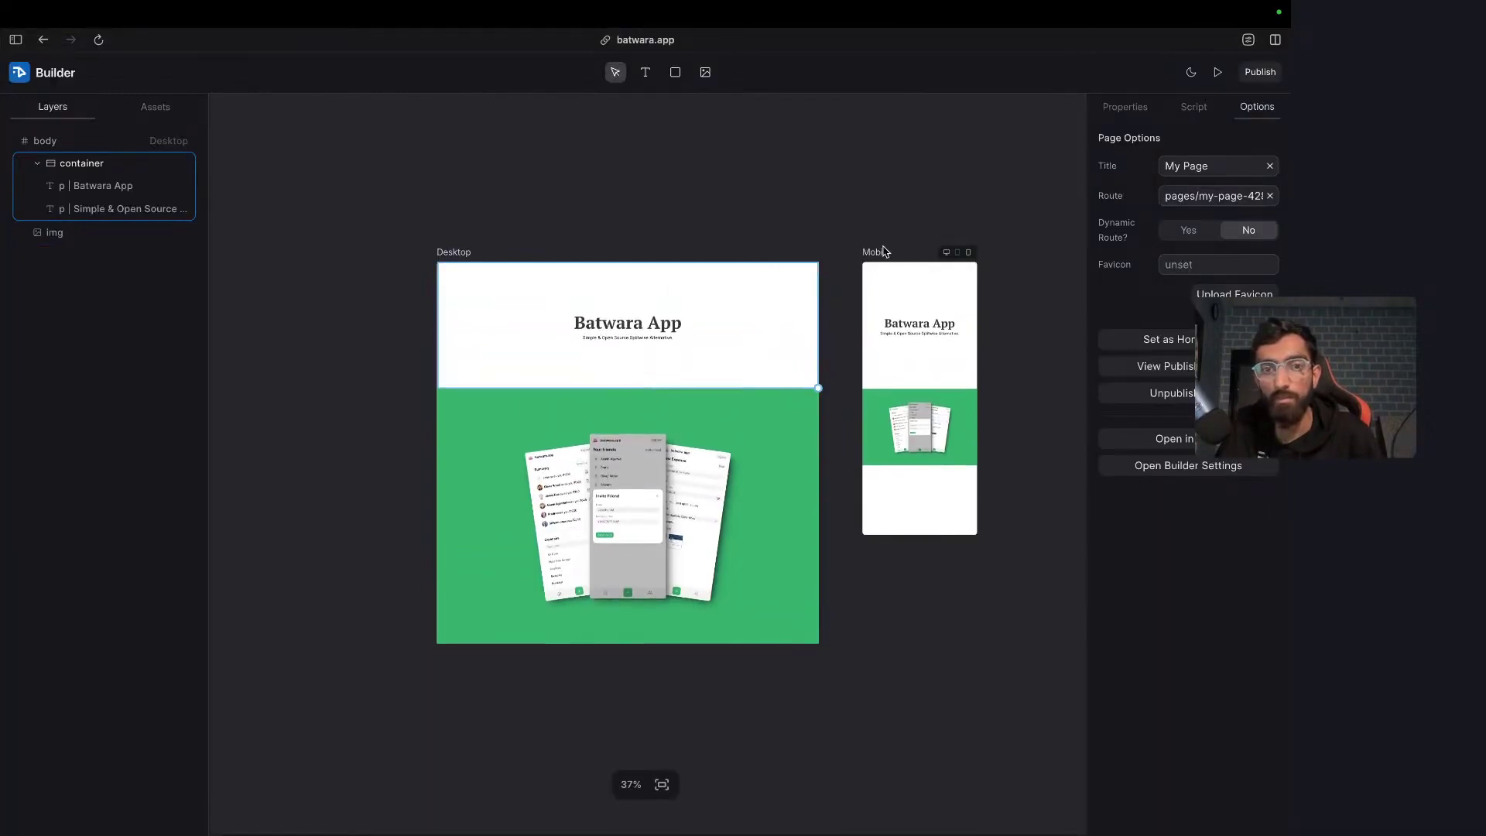
click(929, 381)
drag(922, 395, 928, 341)
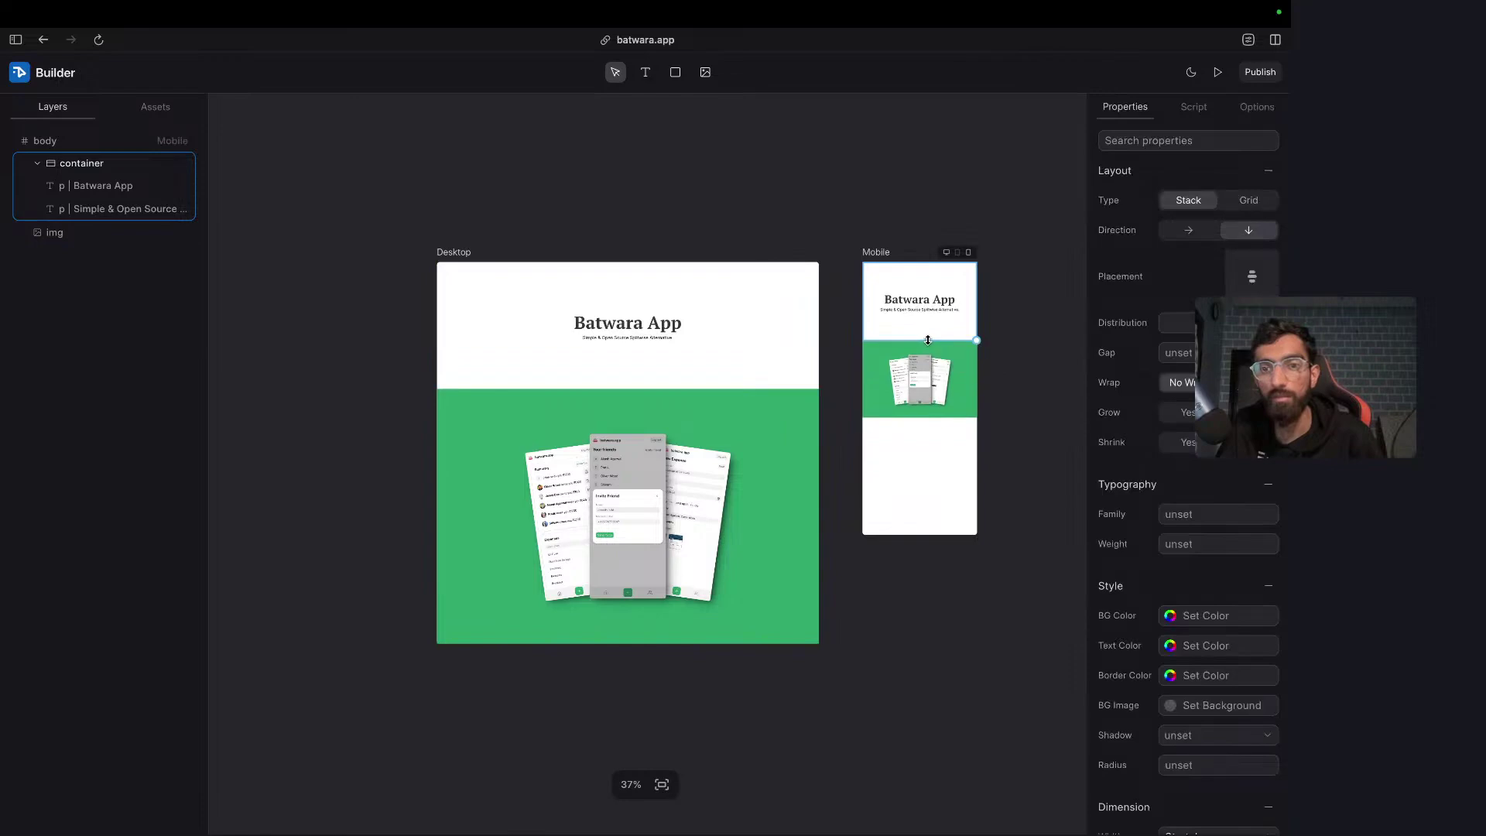
- Publish the page again and scroll through the published version to check the heading spacing
click(1250, 72)
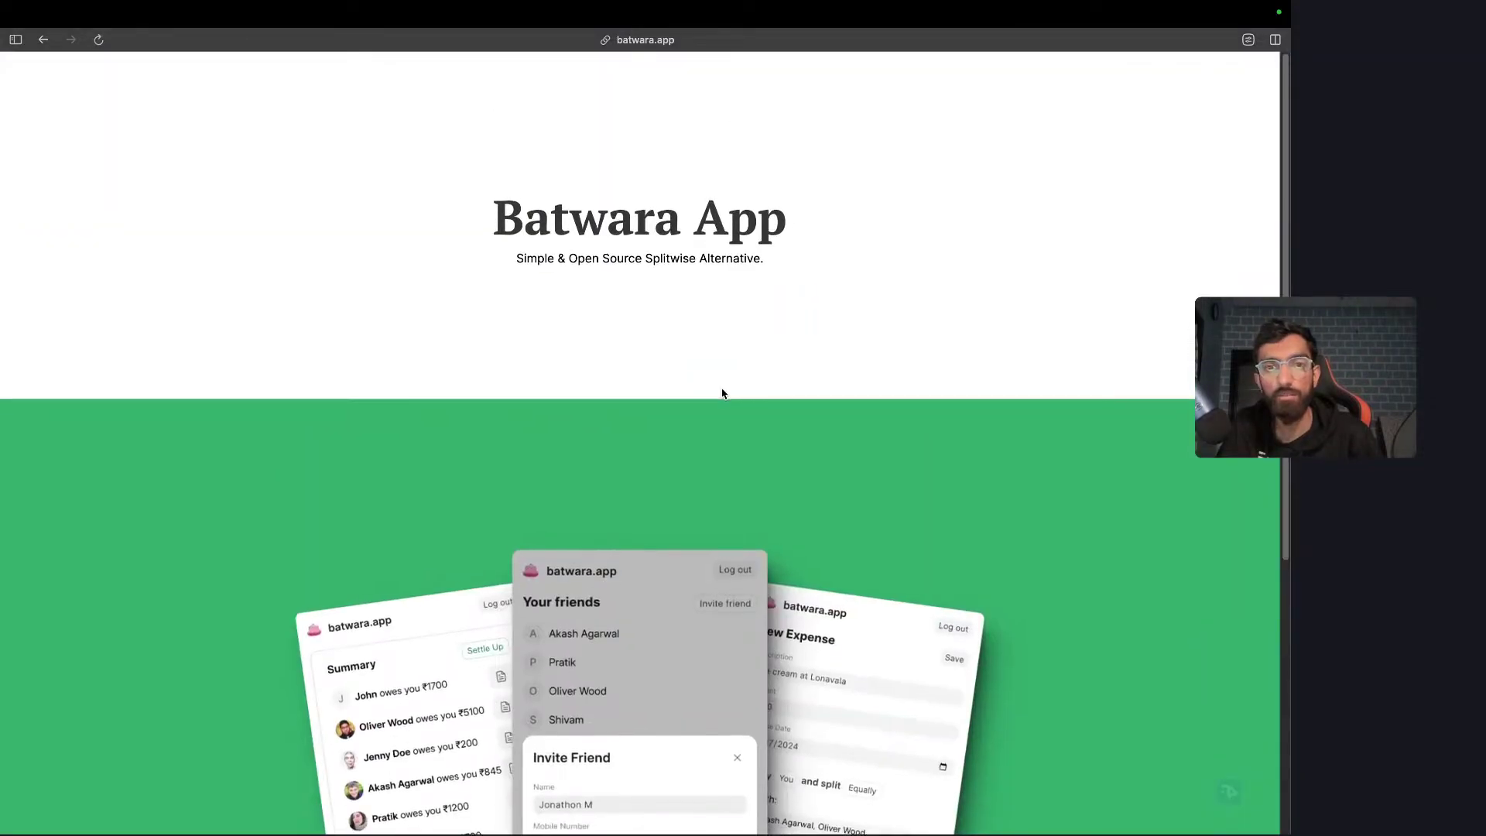
scroll(722, 393, down, 5)
scroll(722, 393, up, 5)
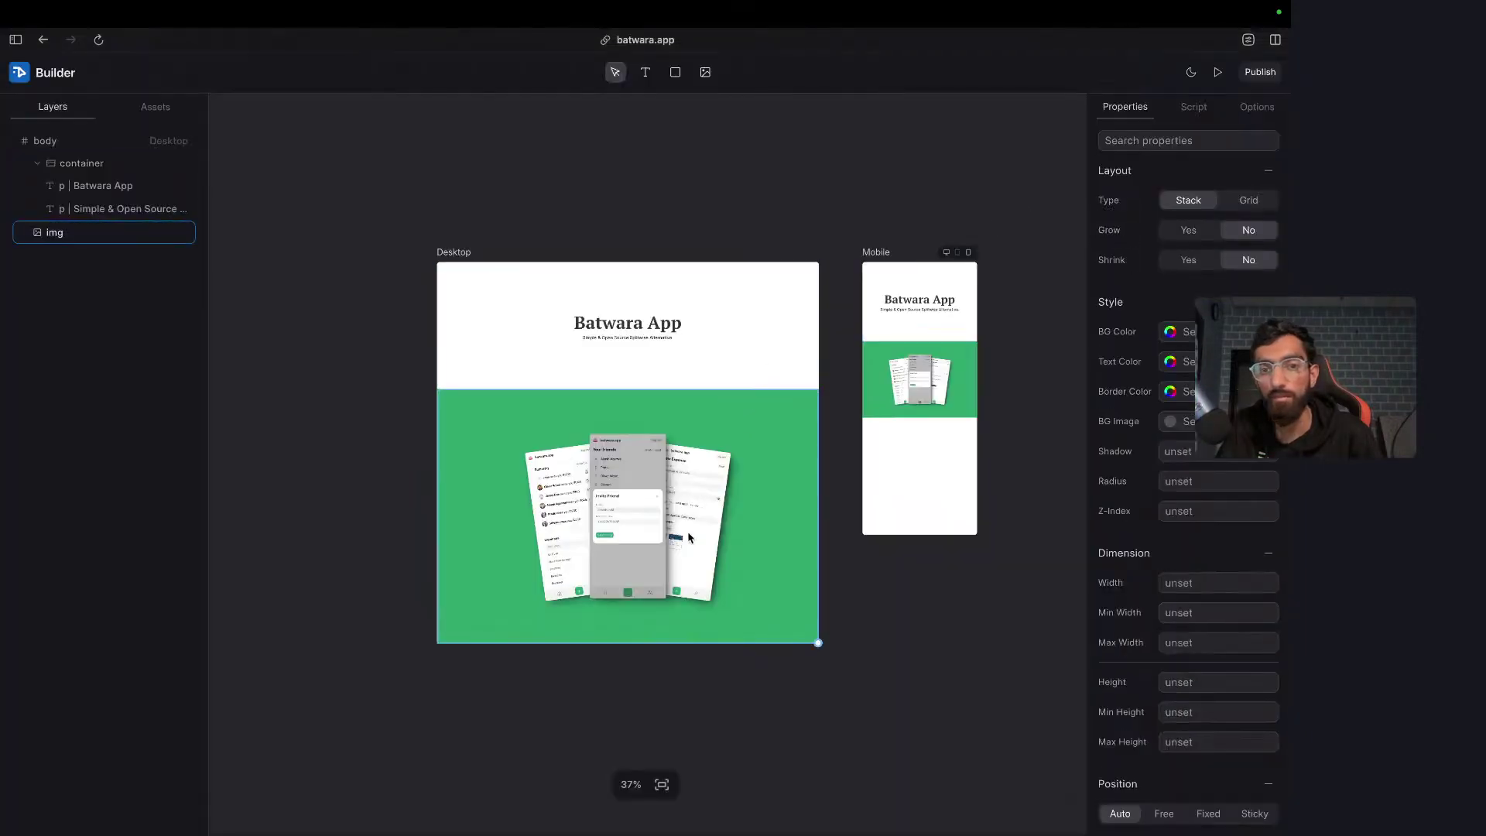
- Reduce the mockup image's height to about 769px in the desktop layout and publish the page
drag(629, 642, 629, 597)
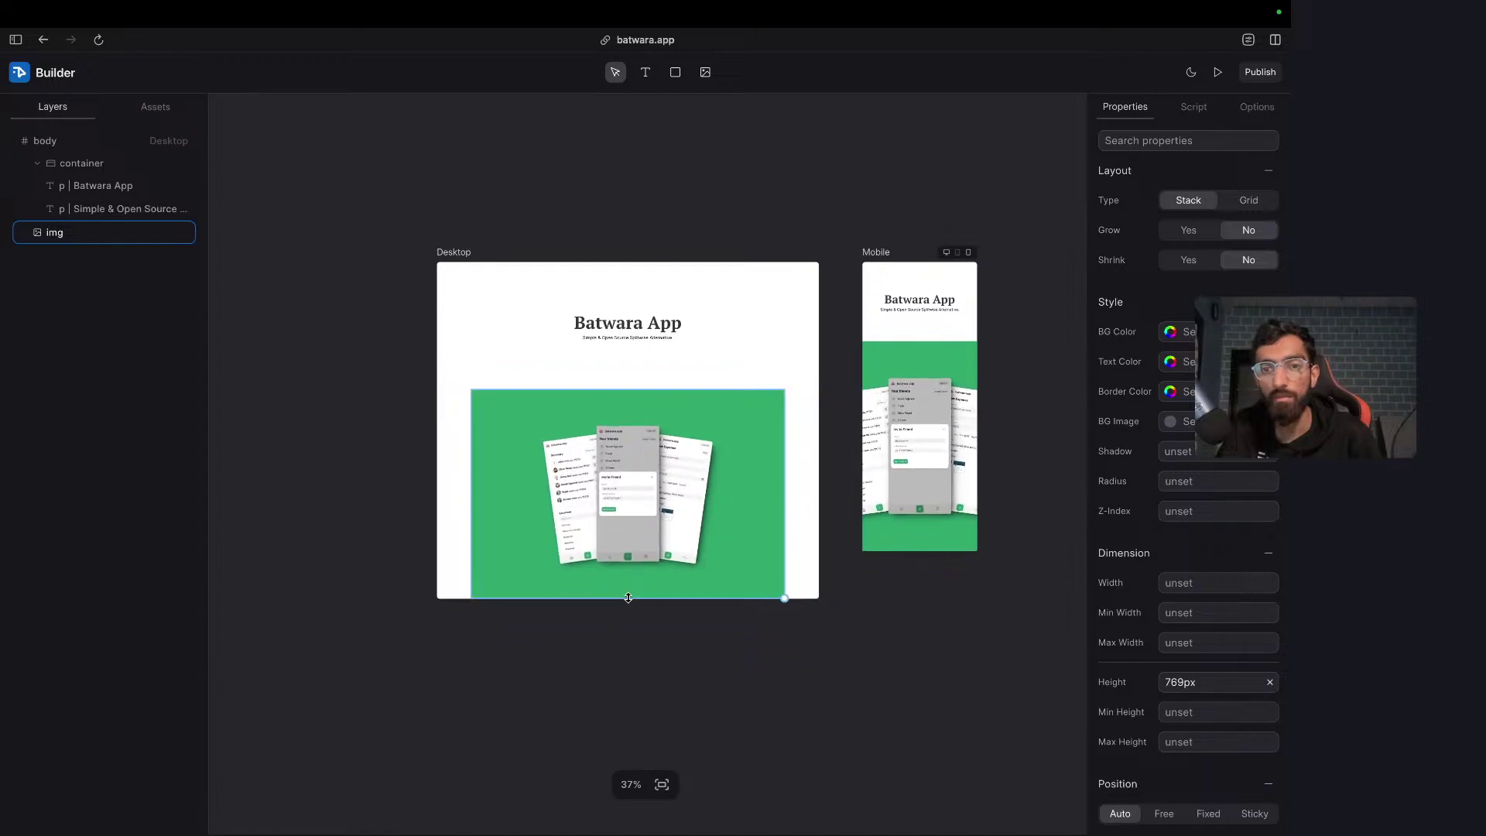
click(853, 704)
click(1254, 82)
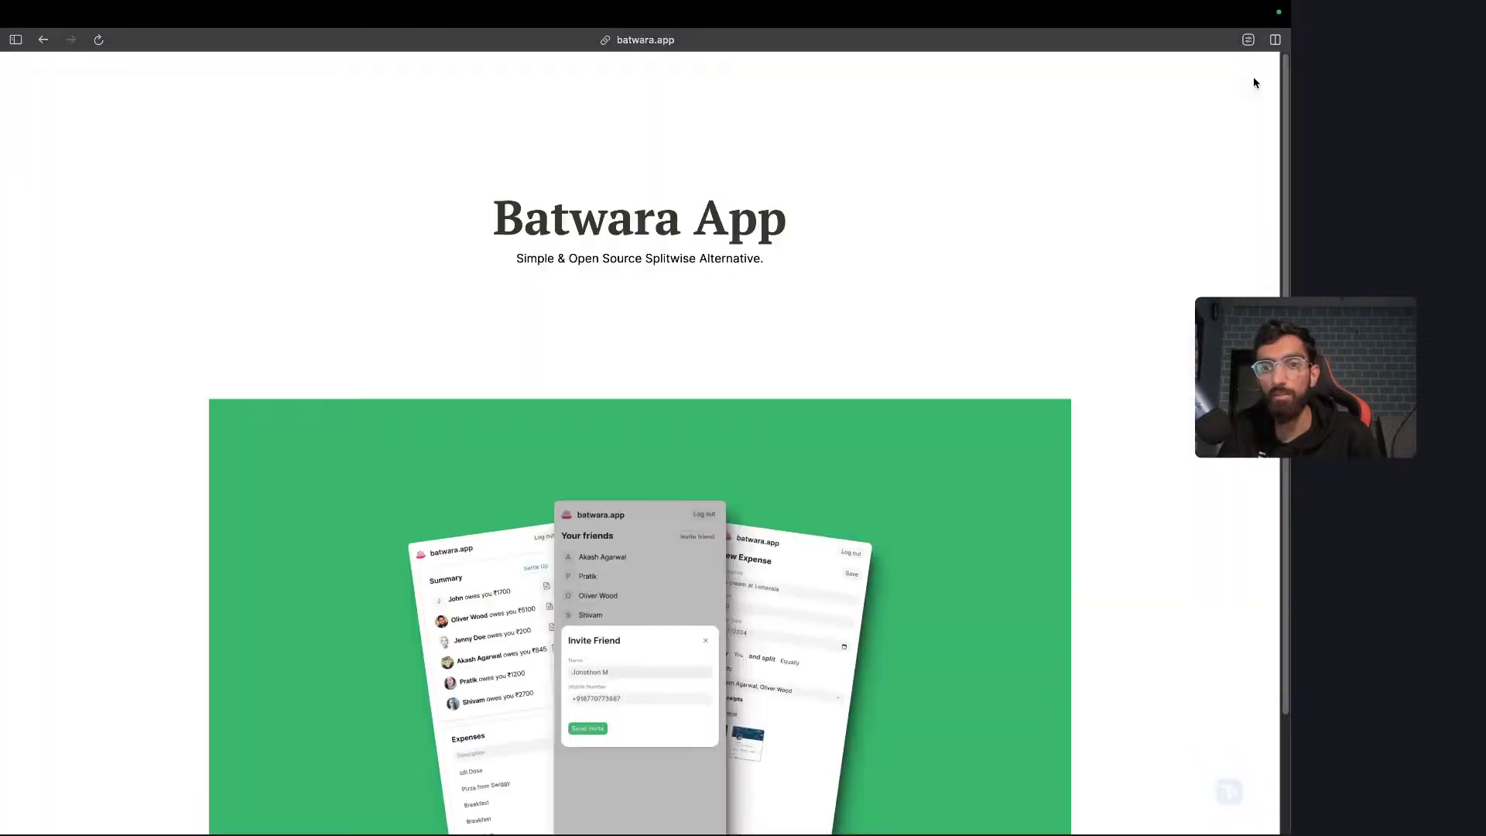
- Return to the My Page editor and set the page as the site's homepage
key(super+t)
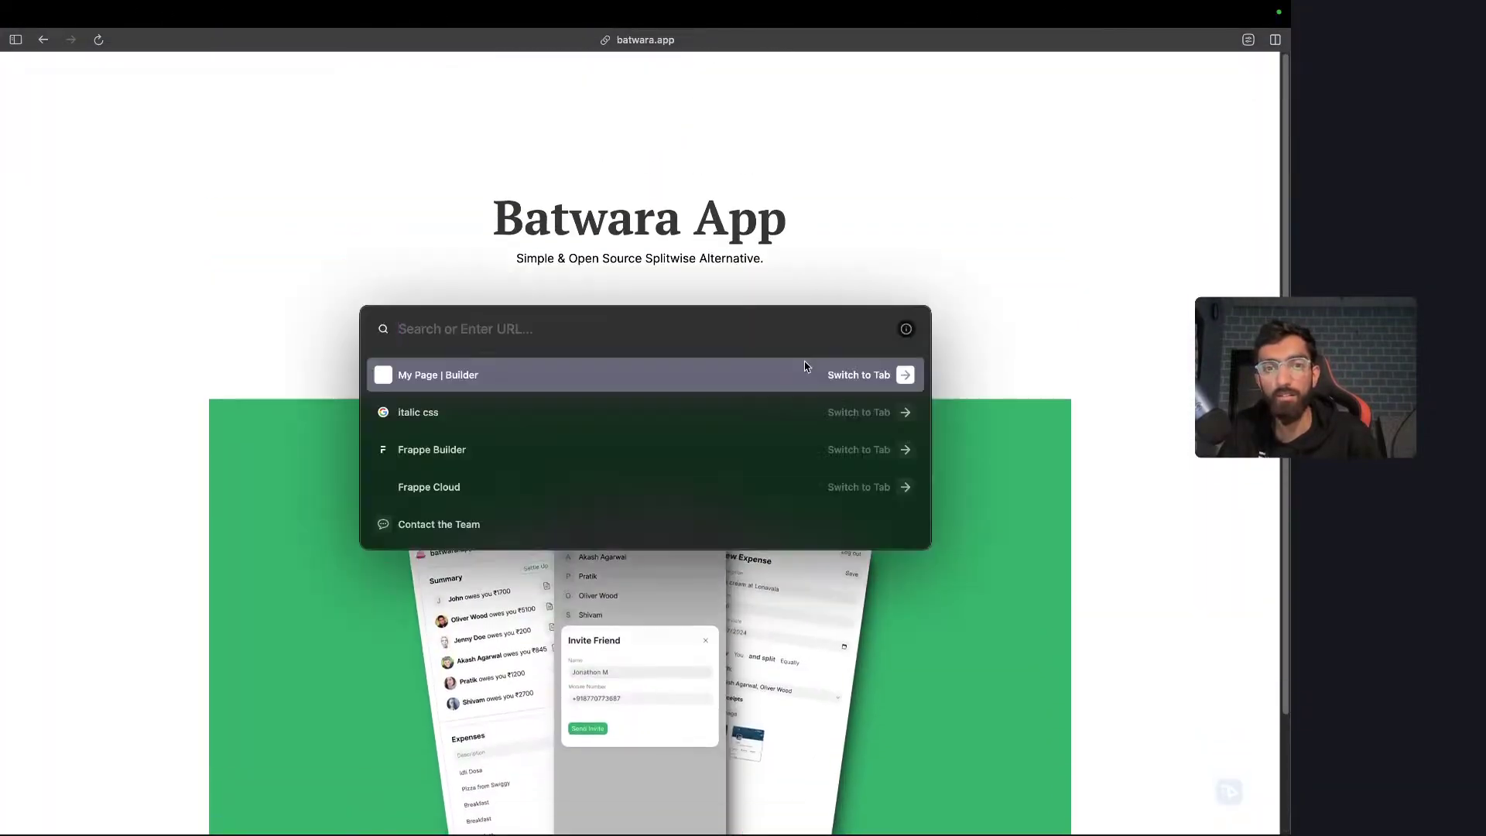
click(805, 366)
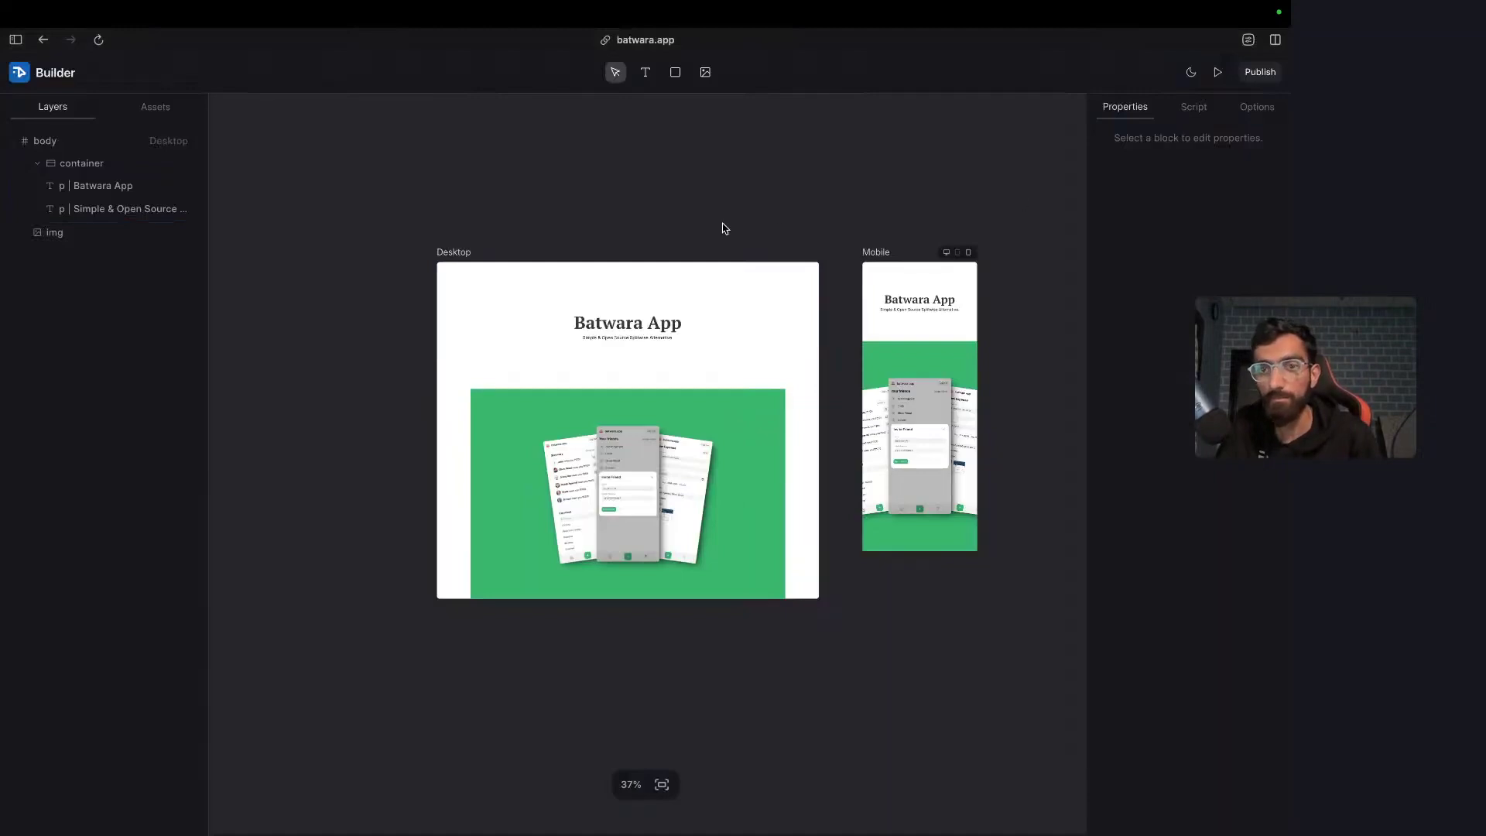
click(1256, 109)
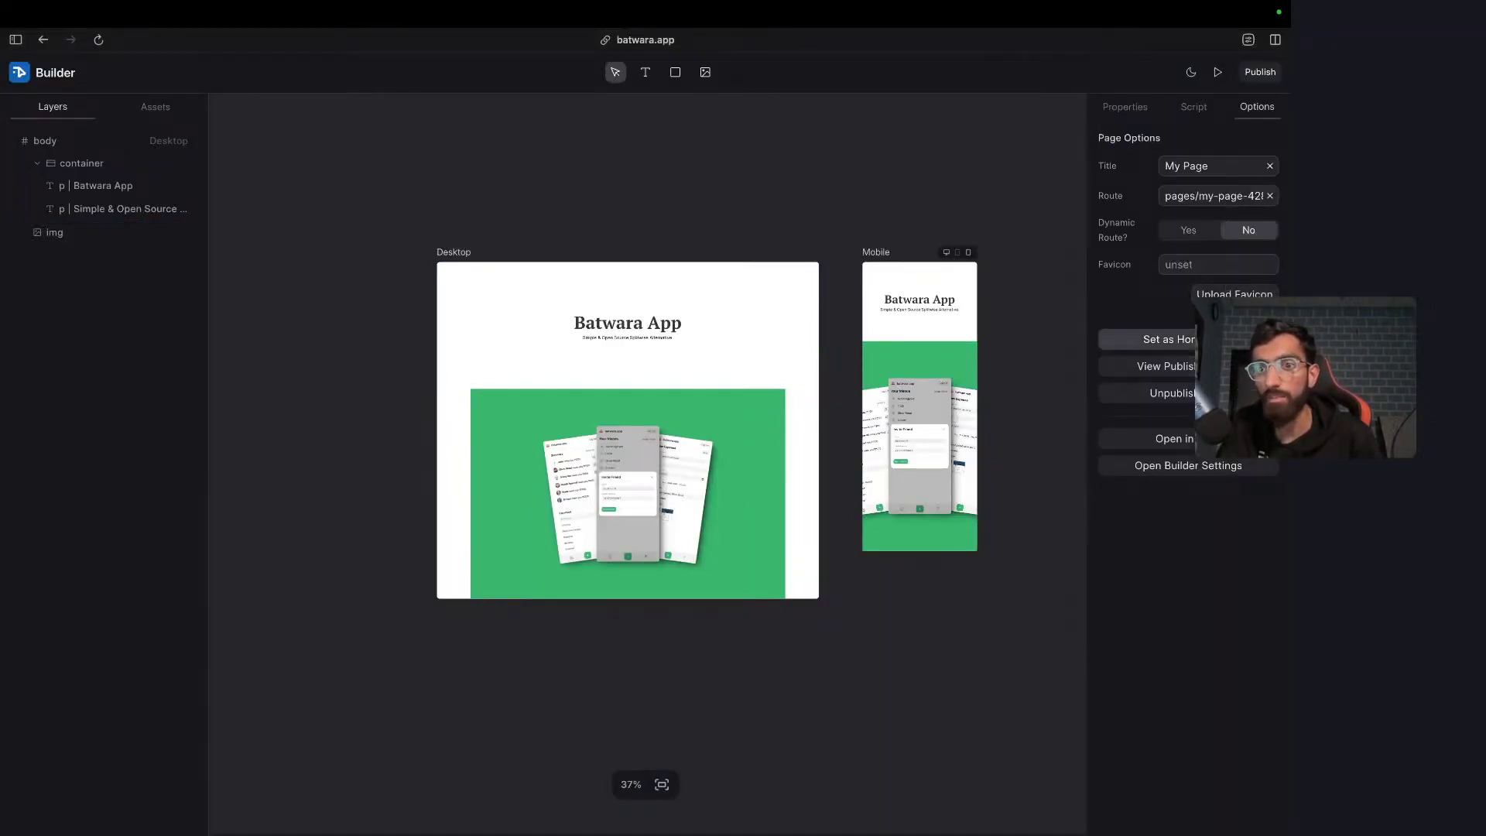
click(1223, 339)
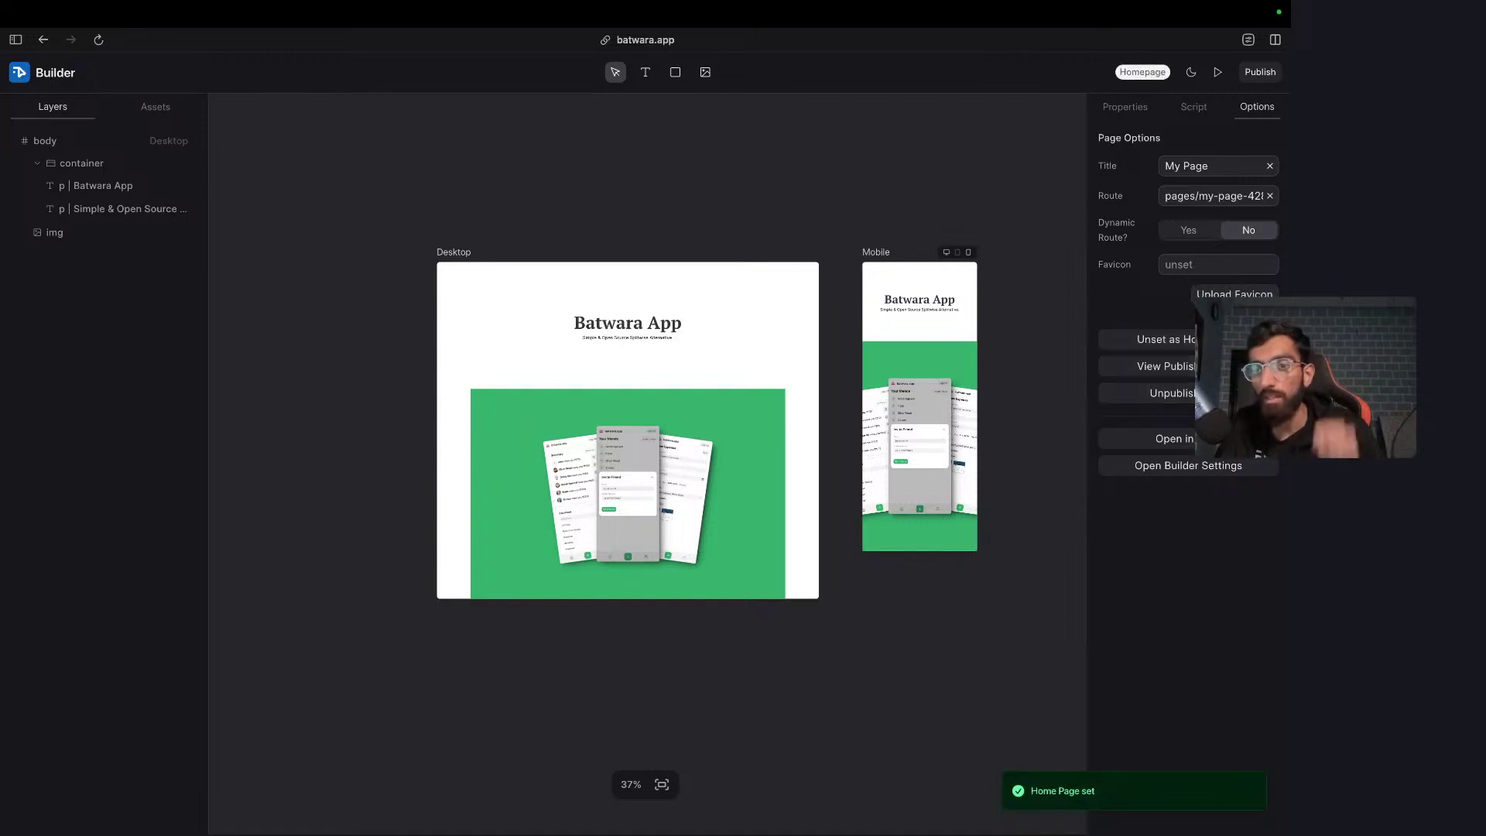
- Draw a container about 134 x 200 px below the tagline inside the heading container and shorten it to button height
click(647, 487)
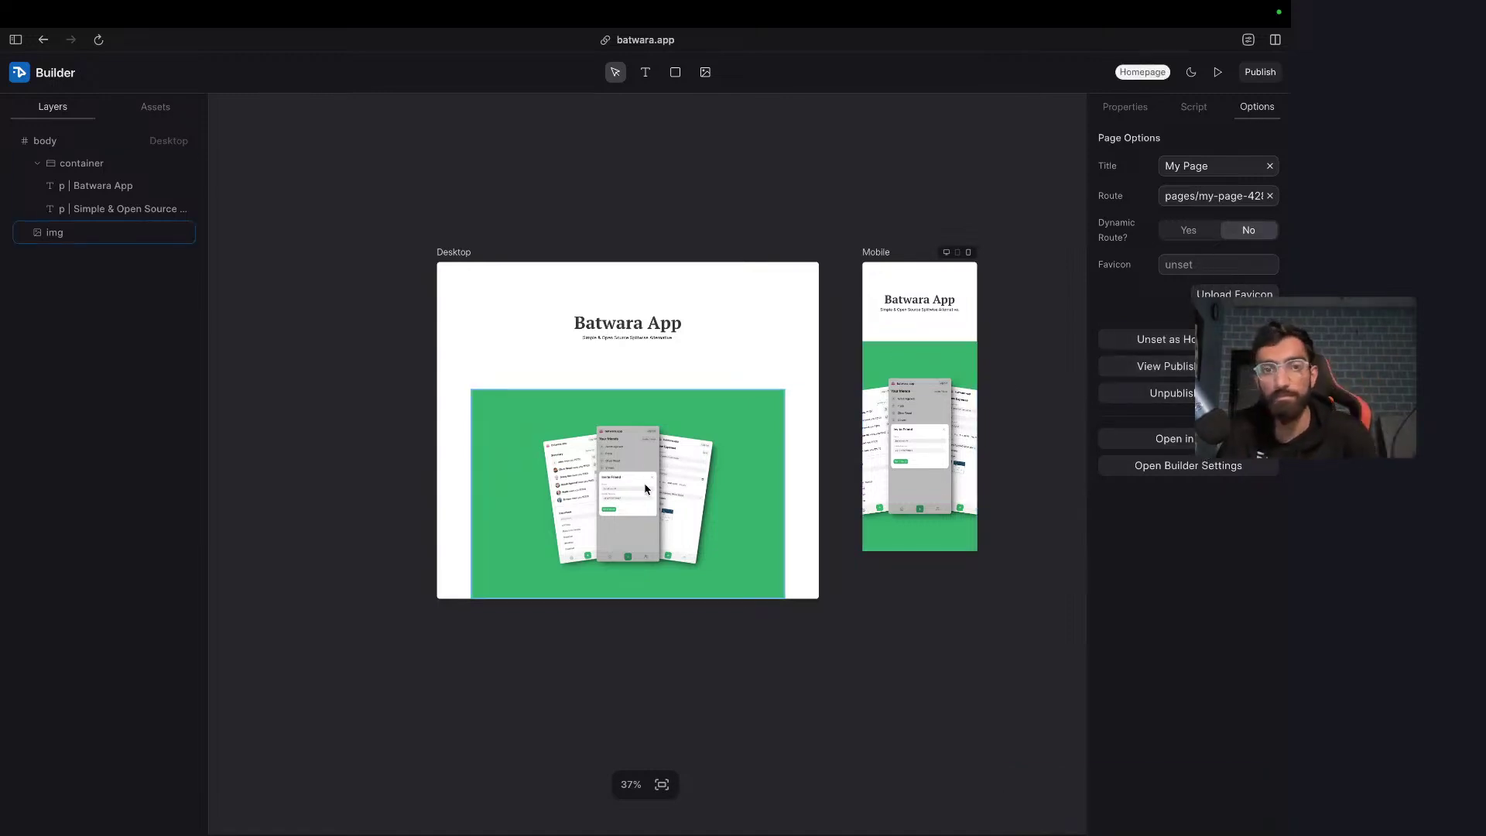
double_click(649, 339)
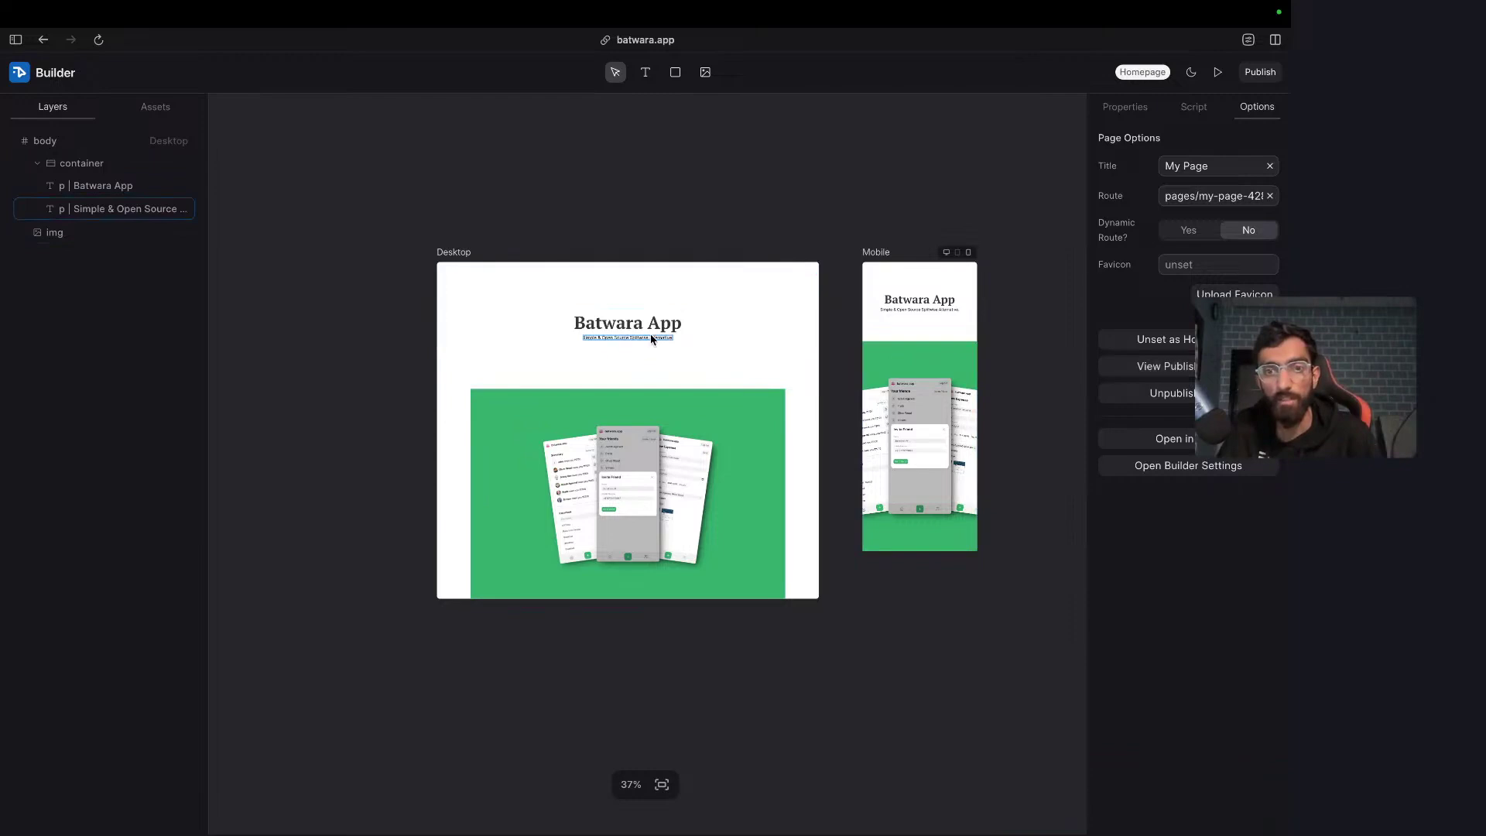
click(130, 164)
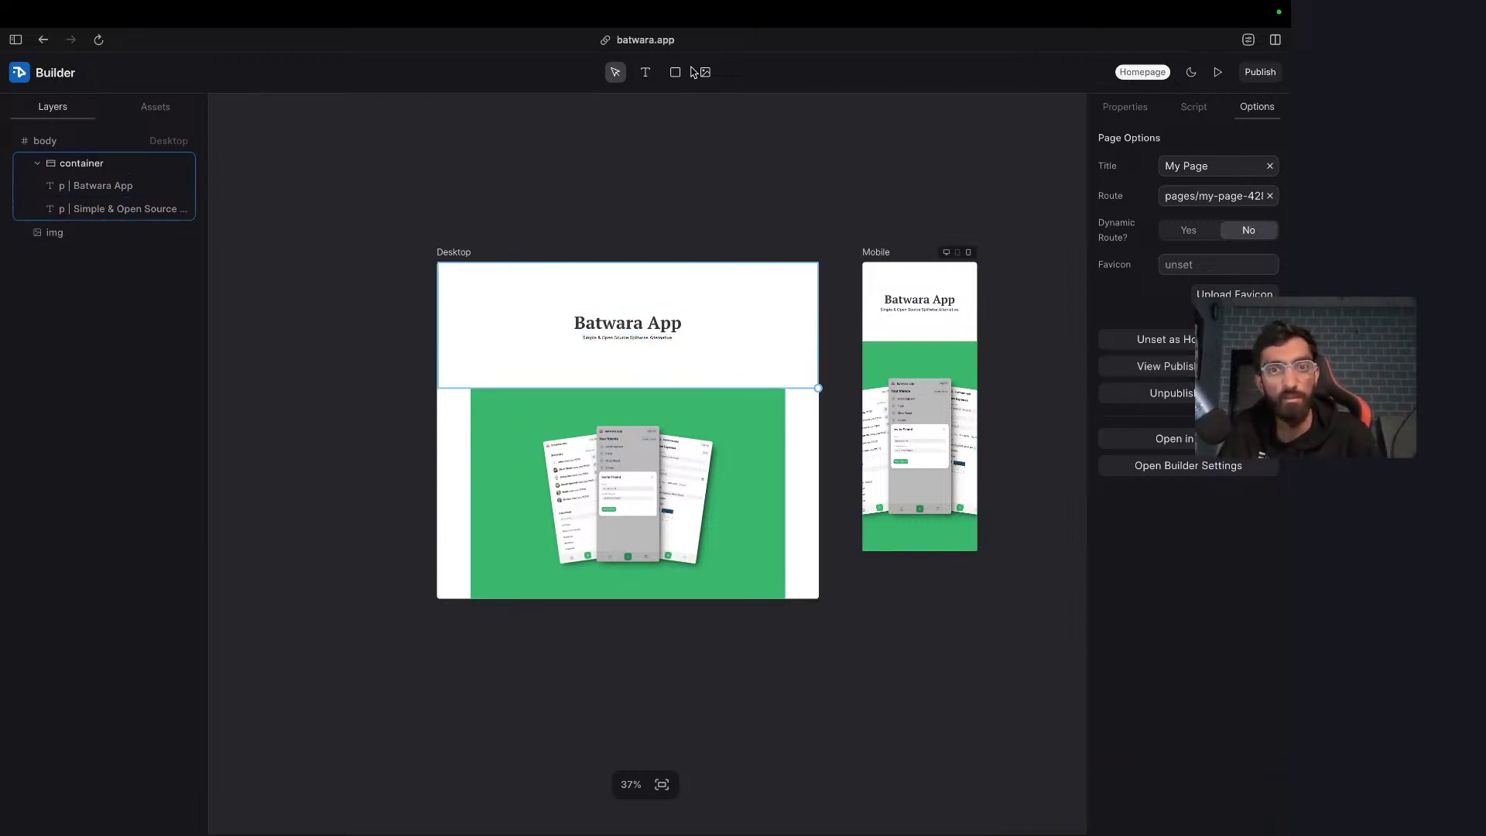
drag(609, 346, 648, 370)
scroll(647, 398, up, 5)
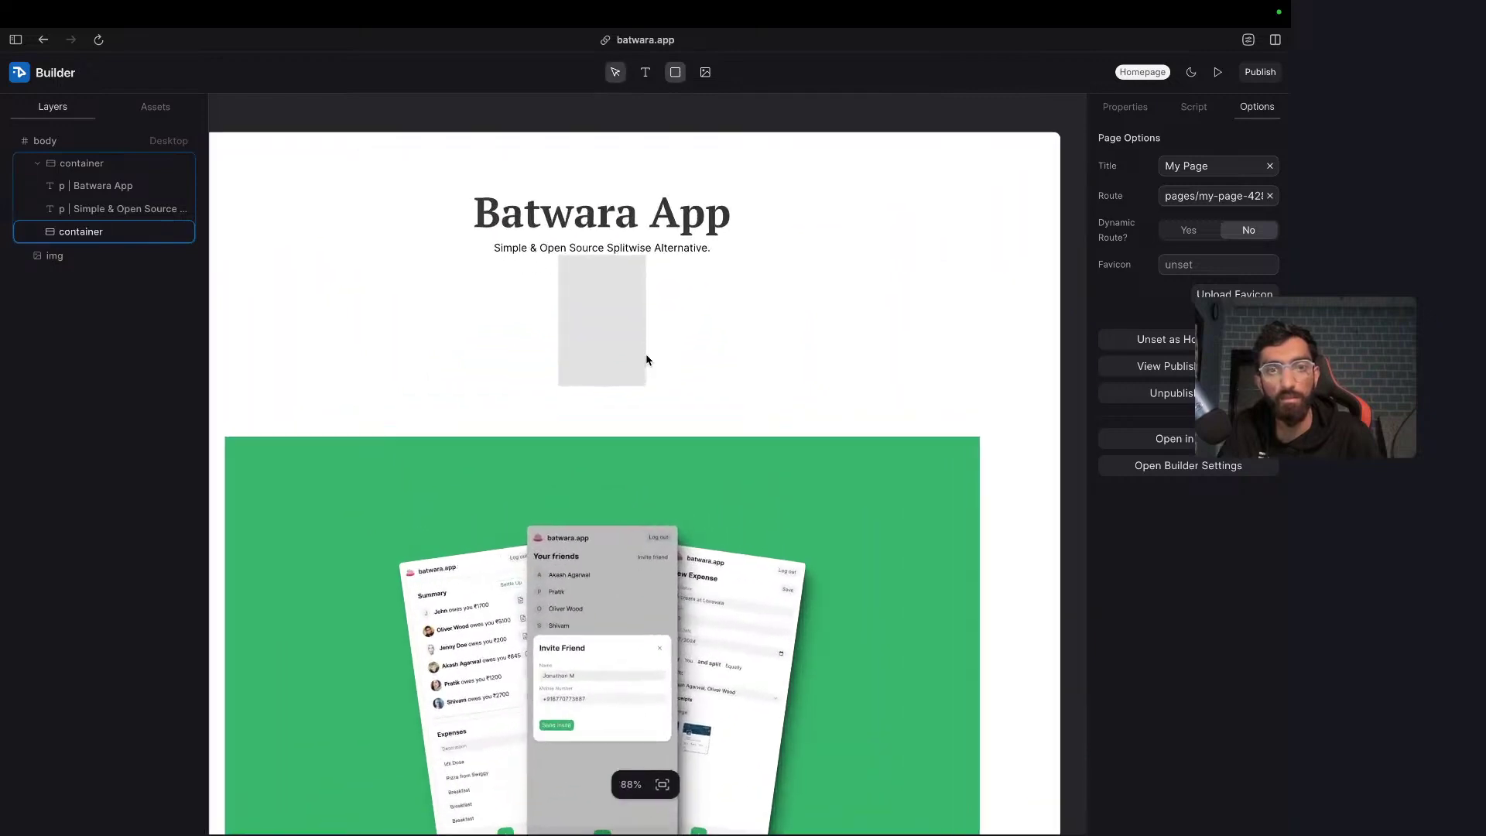
scroll(534, 367, up, 2)
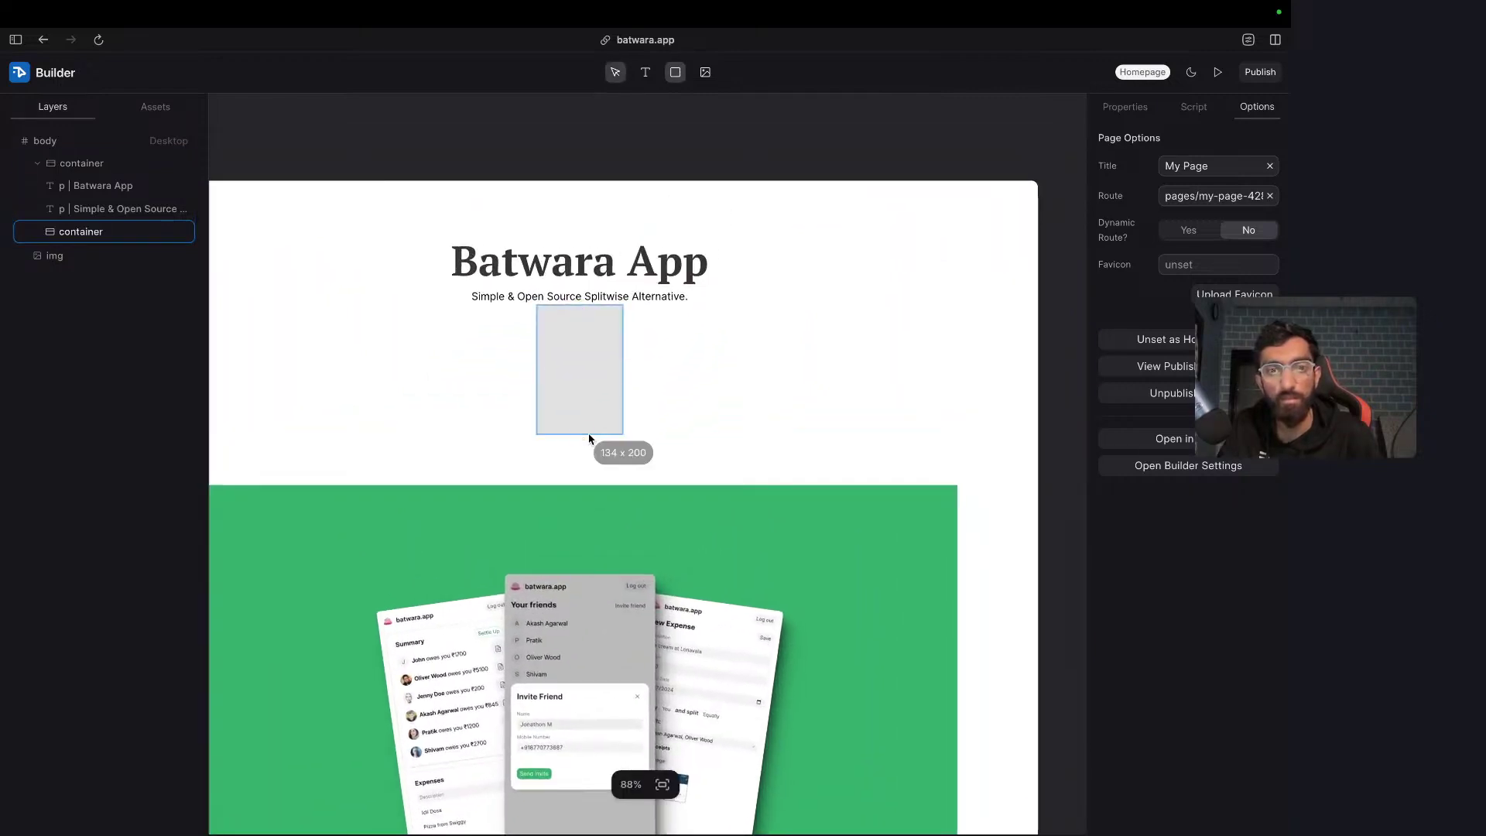
drag(589, 431, 590, 368)
- Add a text block reading "Try now ->" inside the new container below the tagline
key(t)
click(588, 368)
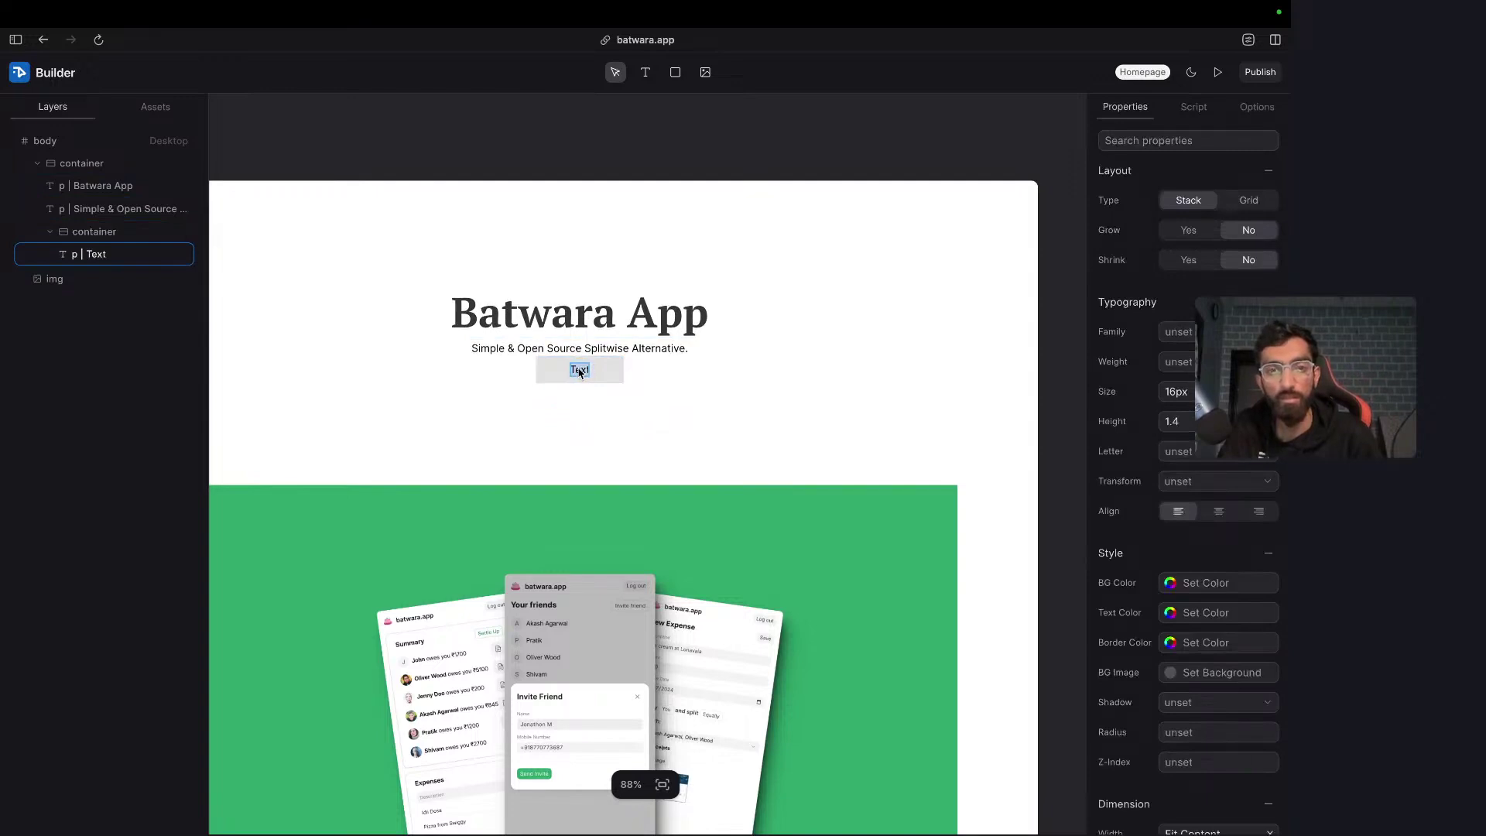
text(Try now)
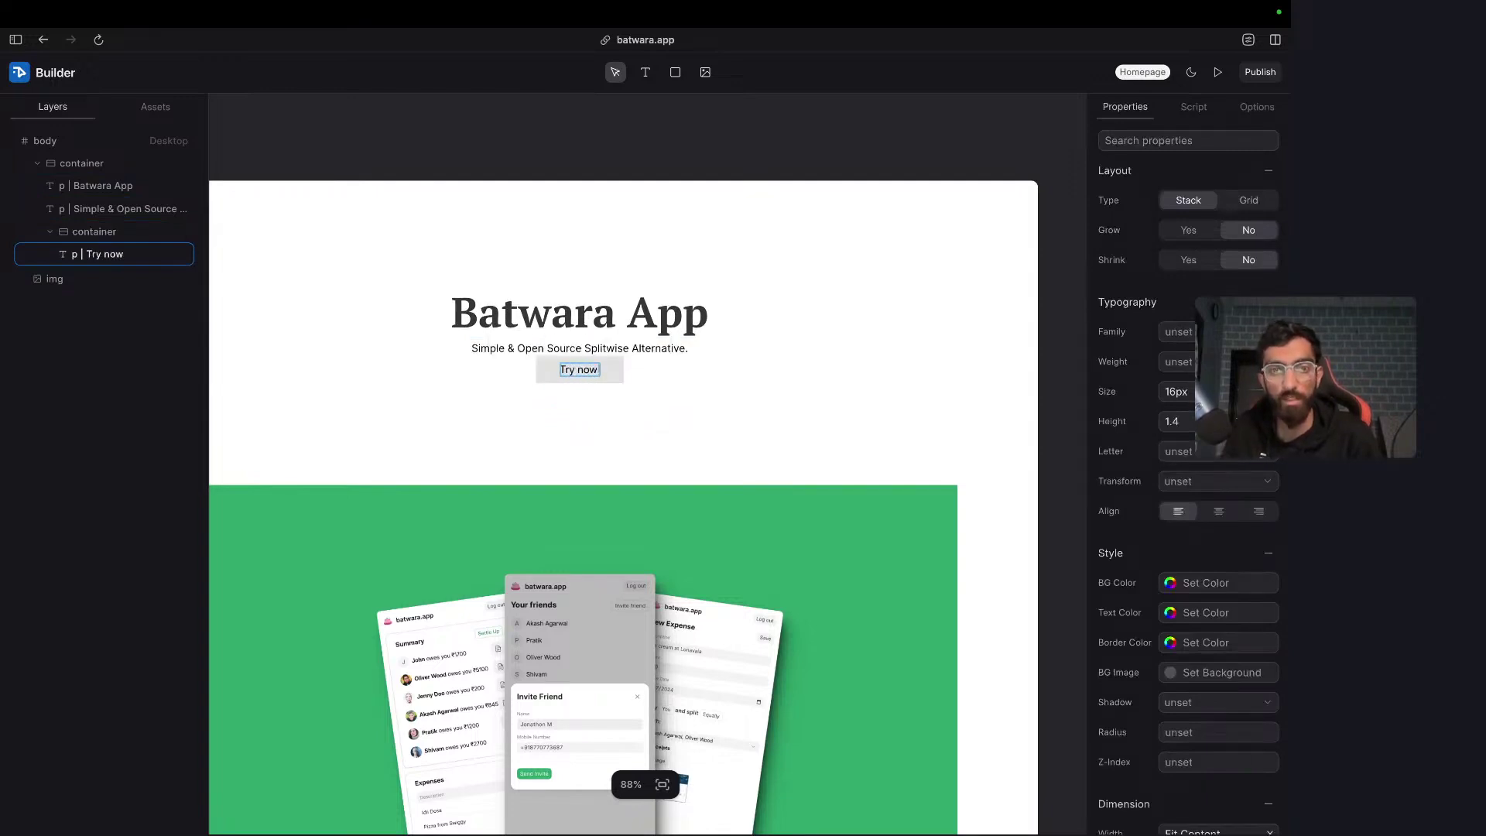
text( ->)
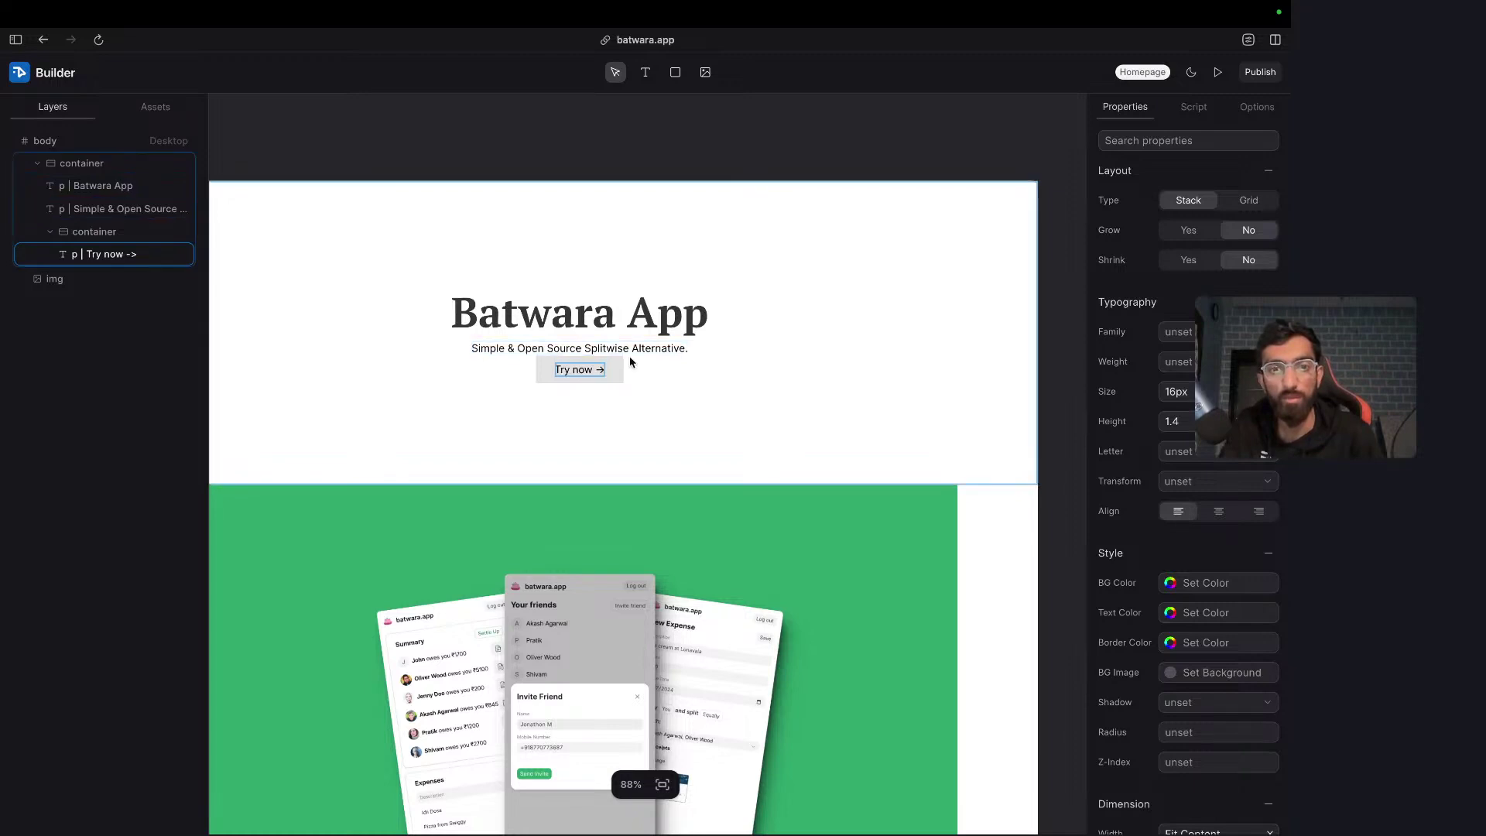
- Add a top margin of about 39px to the "Try now" container to separate it from the tagline
click(607, 361)
scroll(607, 361, up, 5)
scroll(607, 368, down, 3)
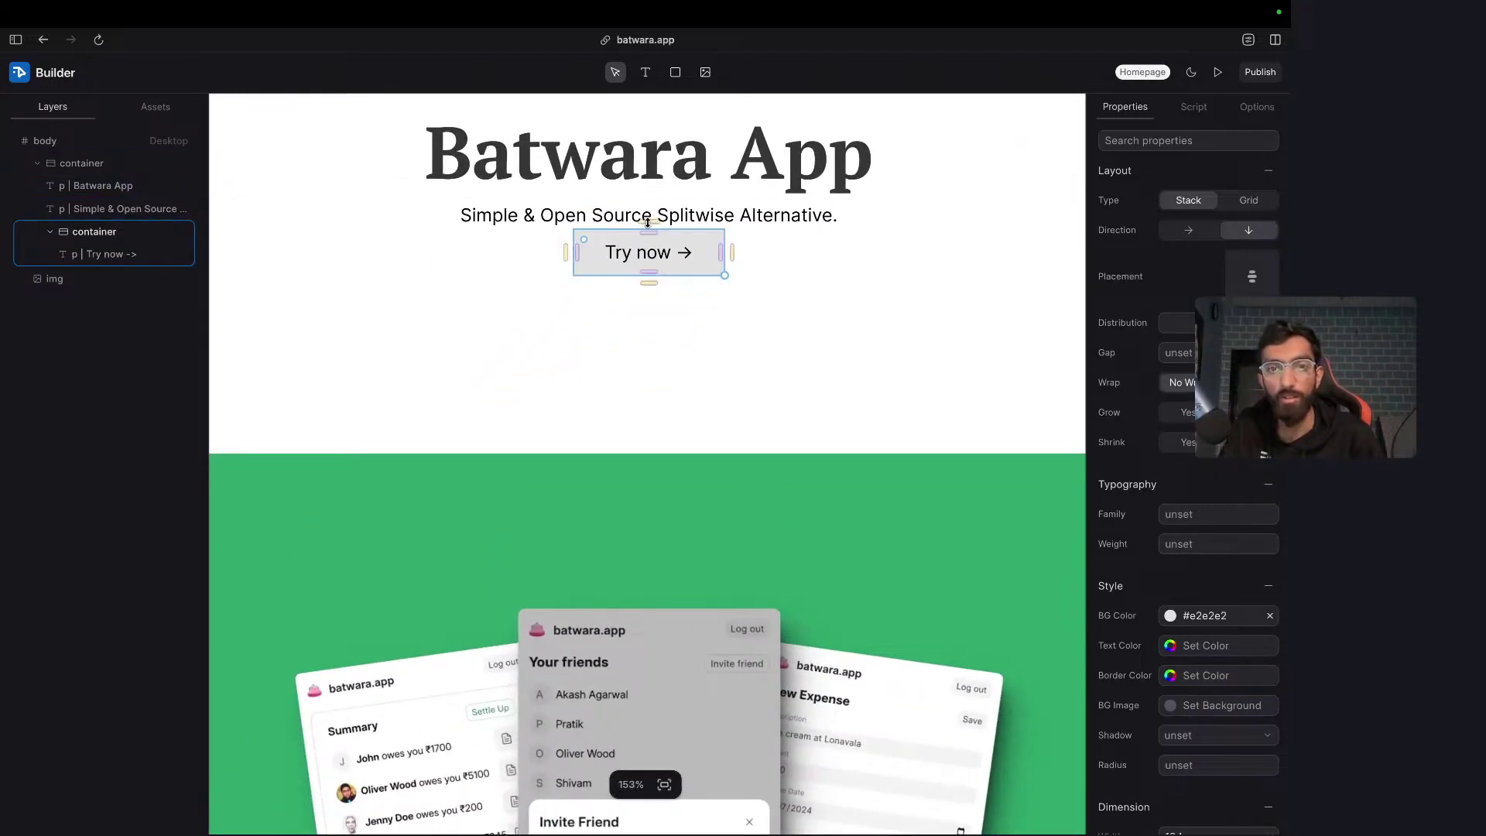
drag(648, 222, 649, 255)
click(767, 259)
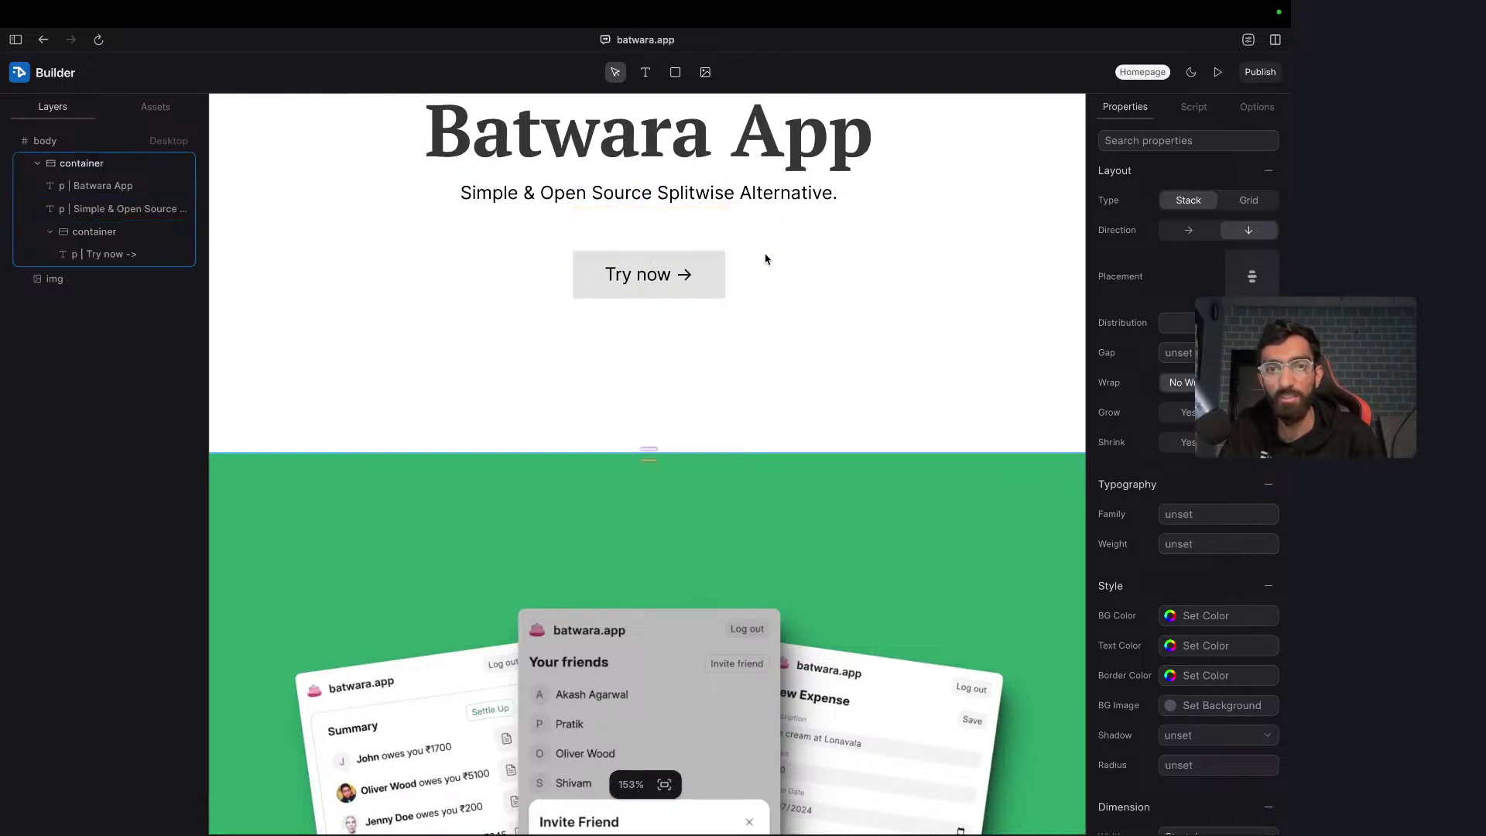
scroll(765, 260, down, 3)
- Round the corners of the "Try now" button container to a 10px radius
click(731, 268)
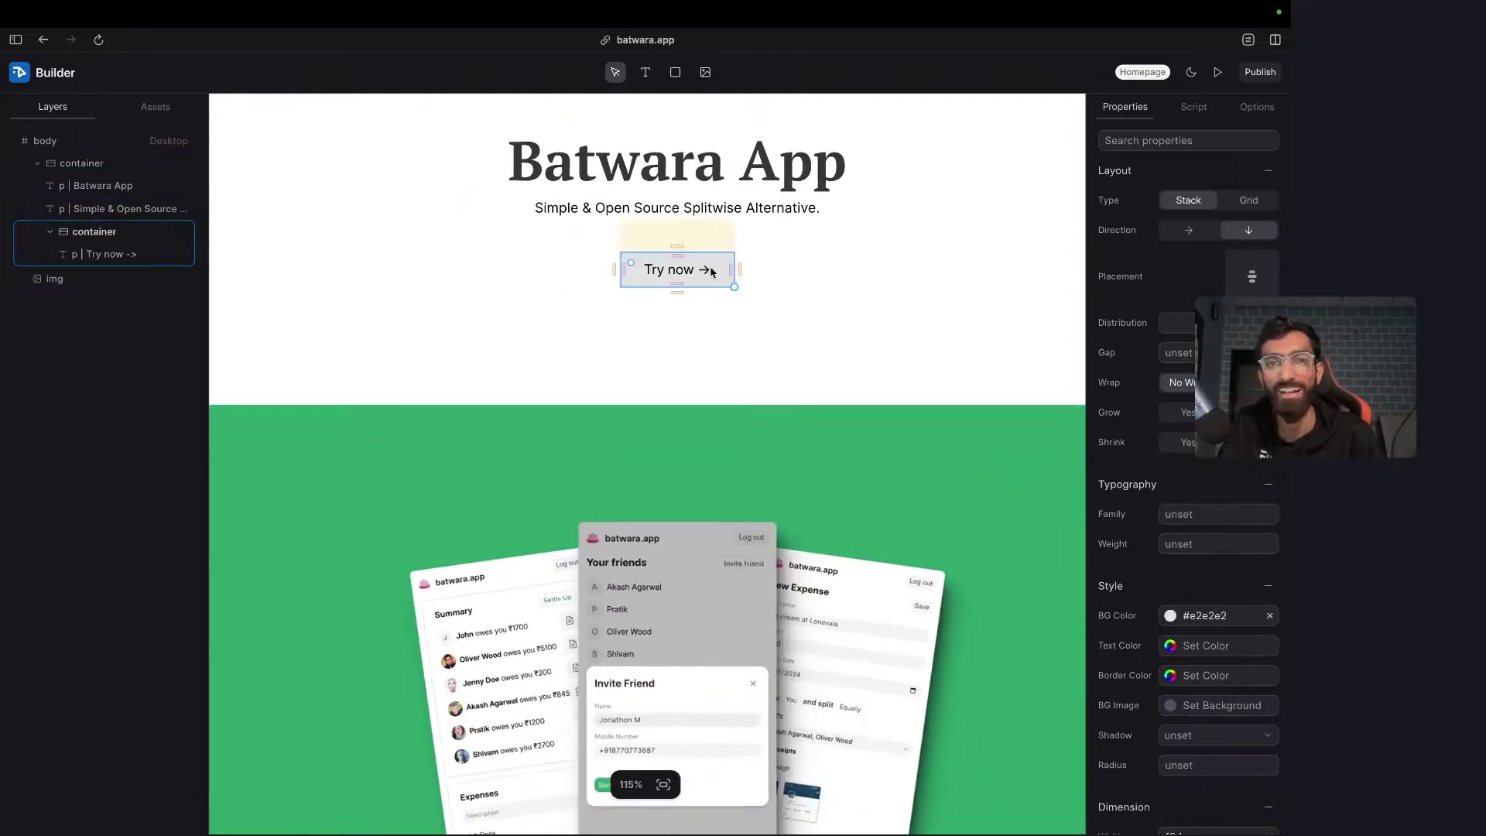
drag(634, 268, 641, 267)
scroll(641, 267, up, 5)
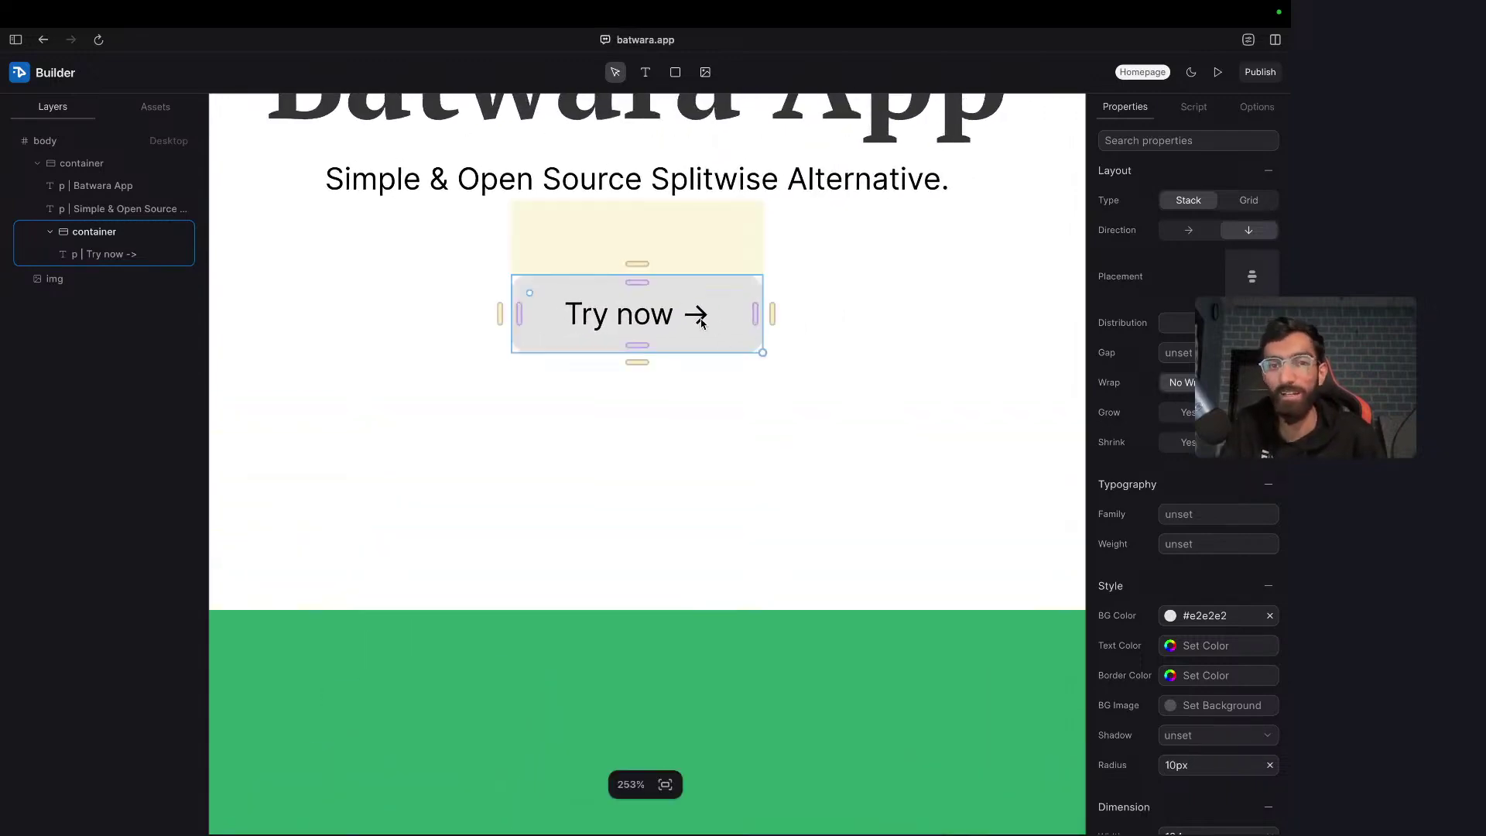
scroll(702, 324, down, 10)
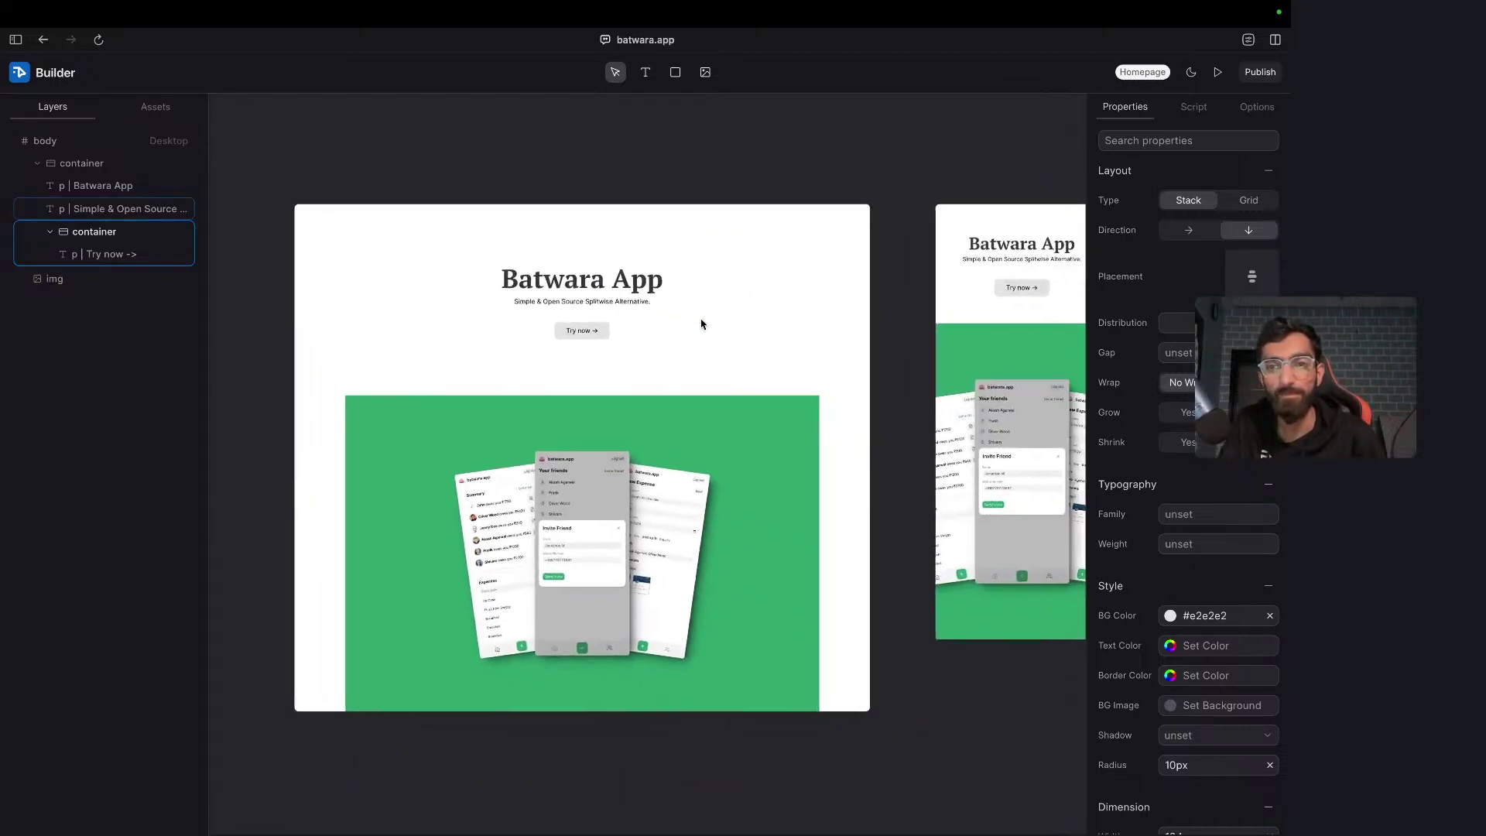
scroll(702, 324, up, 5)
scroll(702, 324, up, 4)
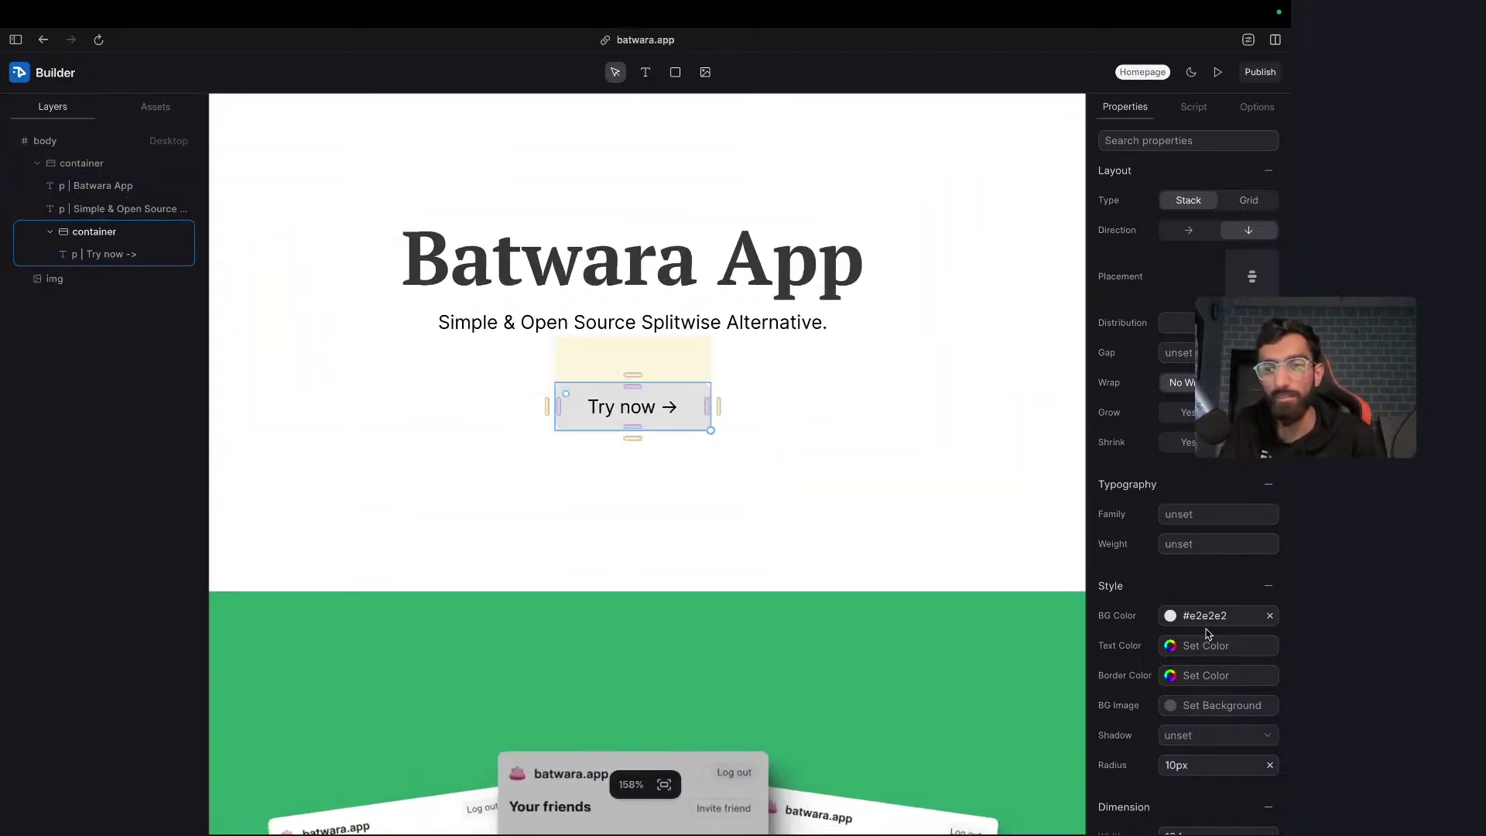
- Set the "Try now" container's background color to the green #30a76c sampled from the mockup image
click(1171, 616)
drag(954, 577, 902, 558)
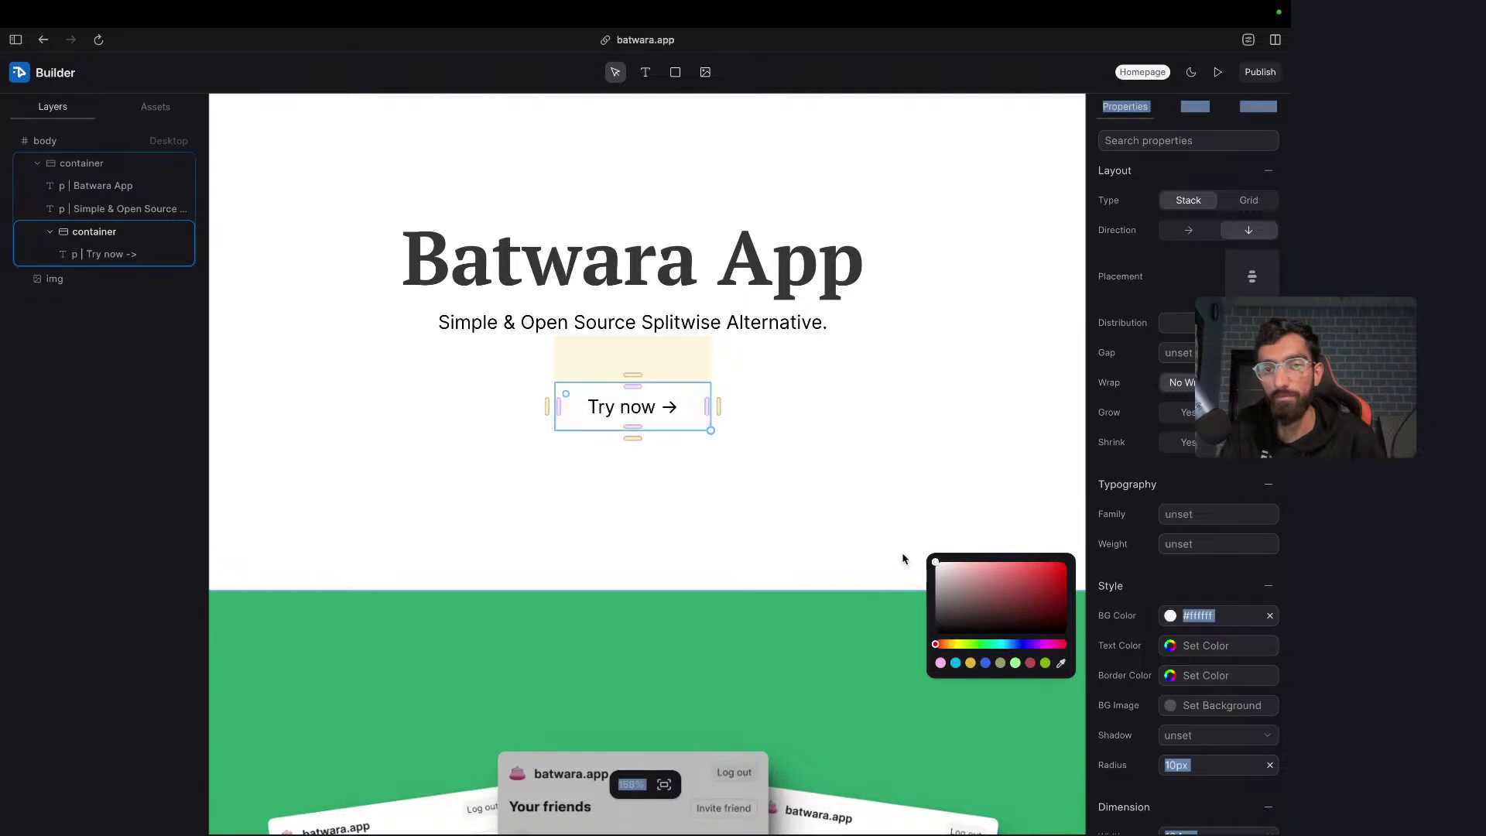
click(1172, 617)
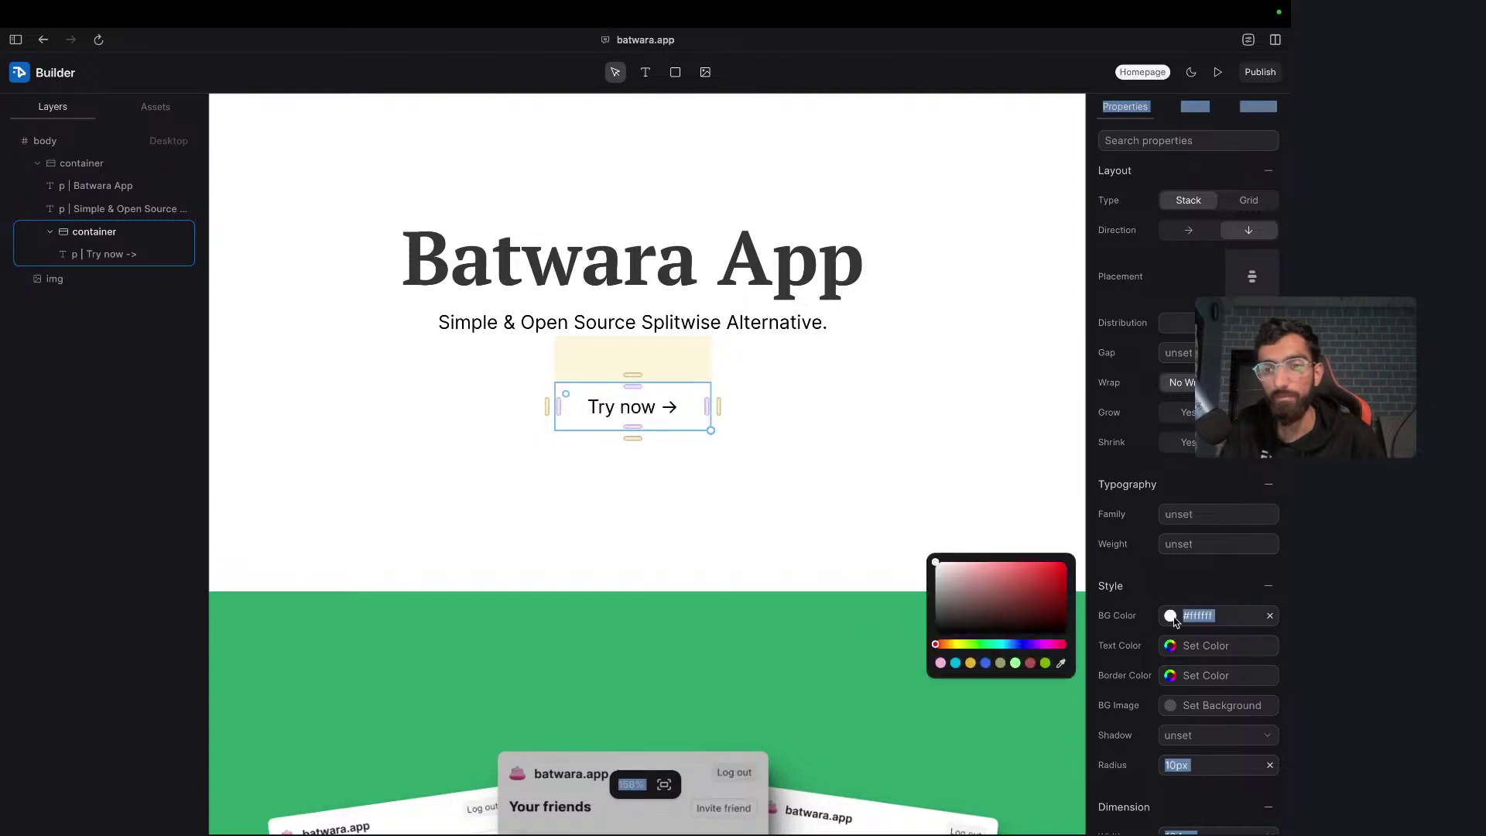
click(1061, 663)
click(846, 666)
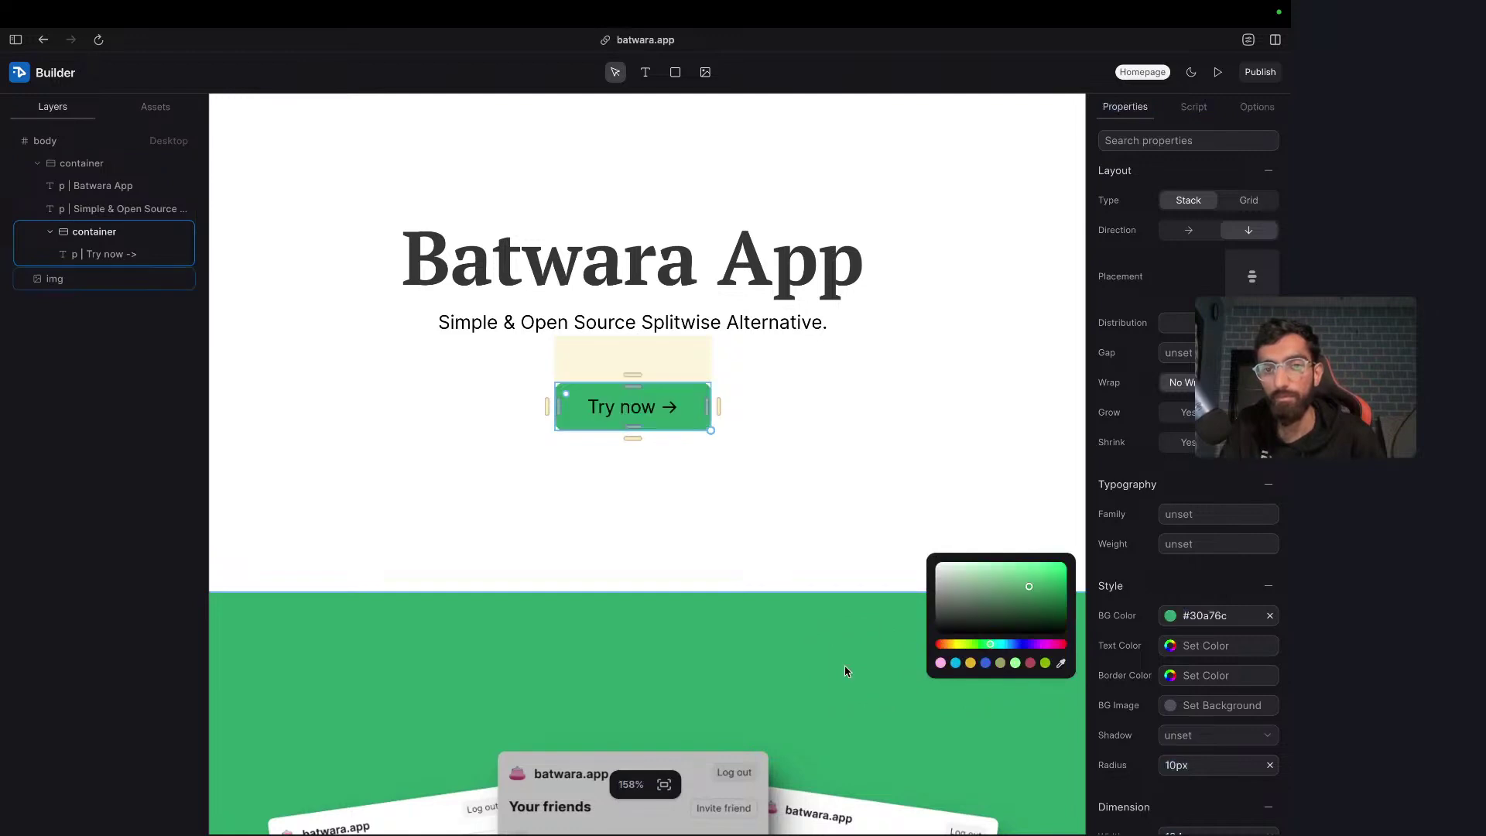
- Set the "Try now" container's text color to white, #ffffff
click(1176, 650)
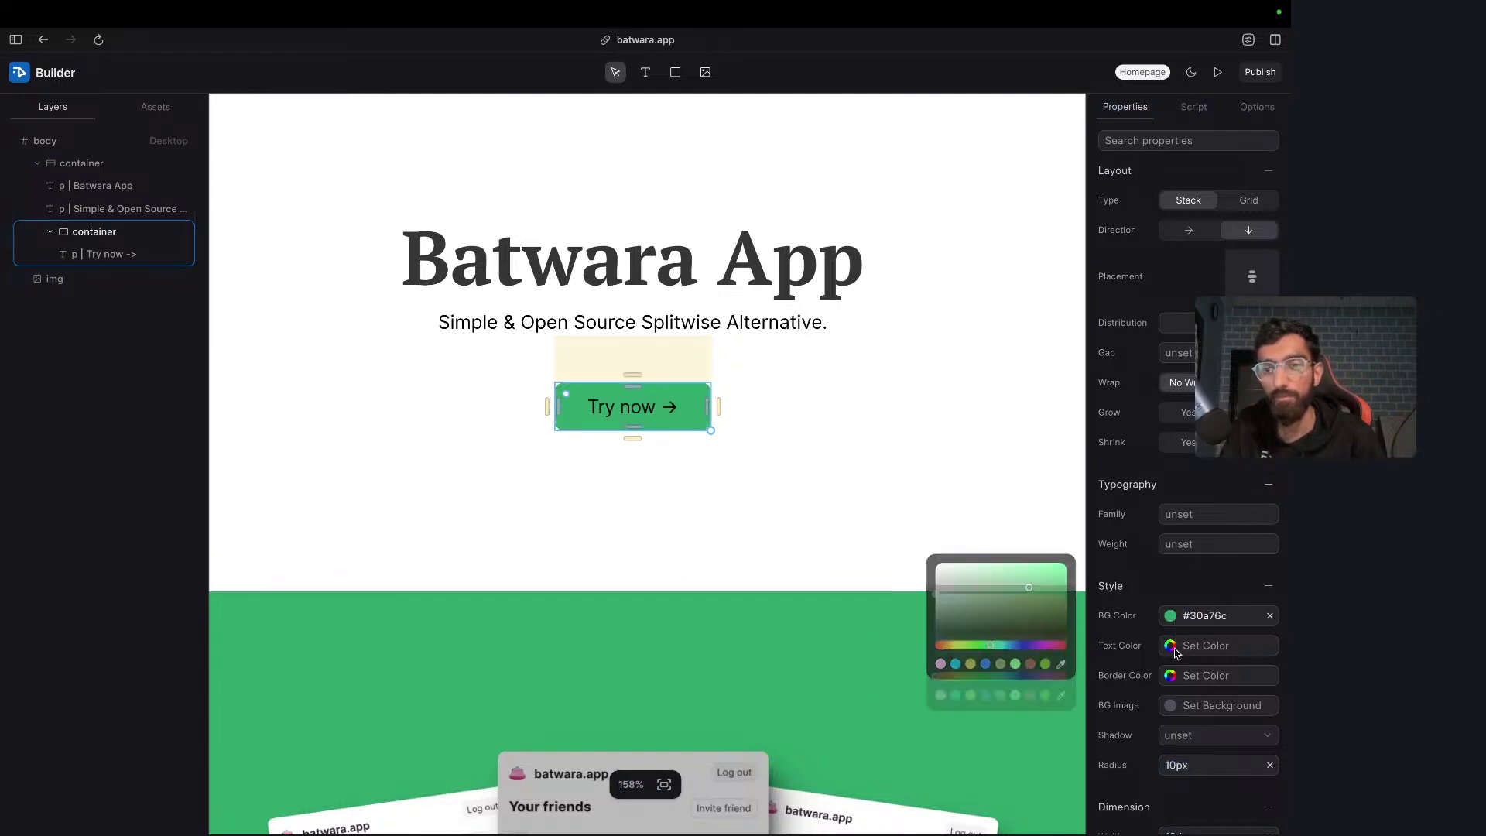
drag(952, 612, 910, 548)
click(910, 548)
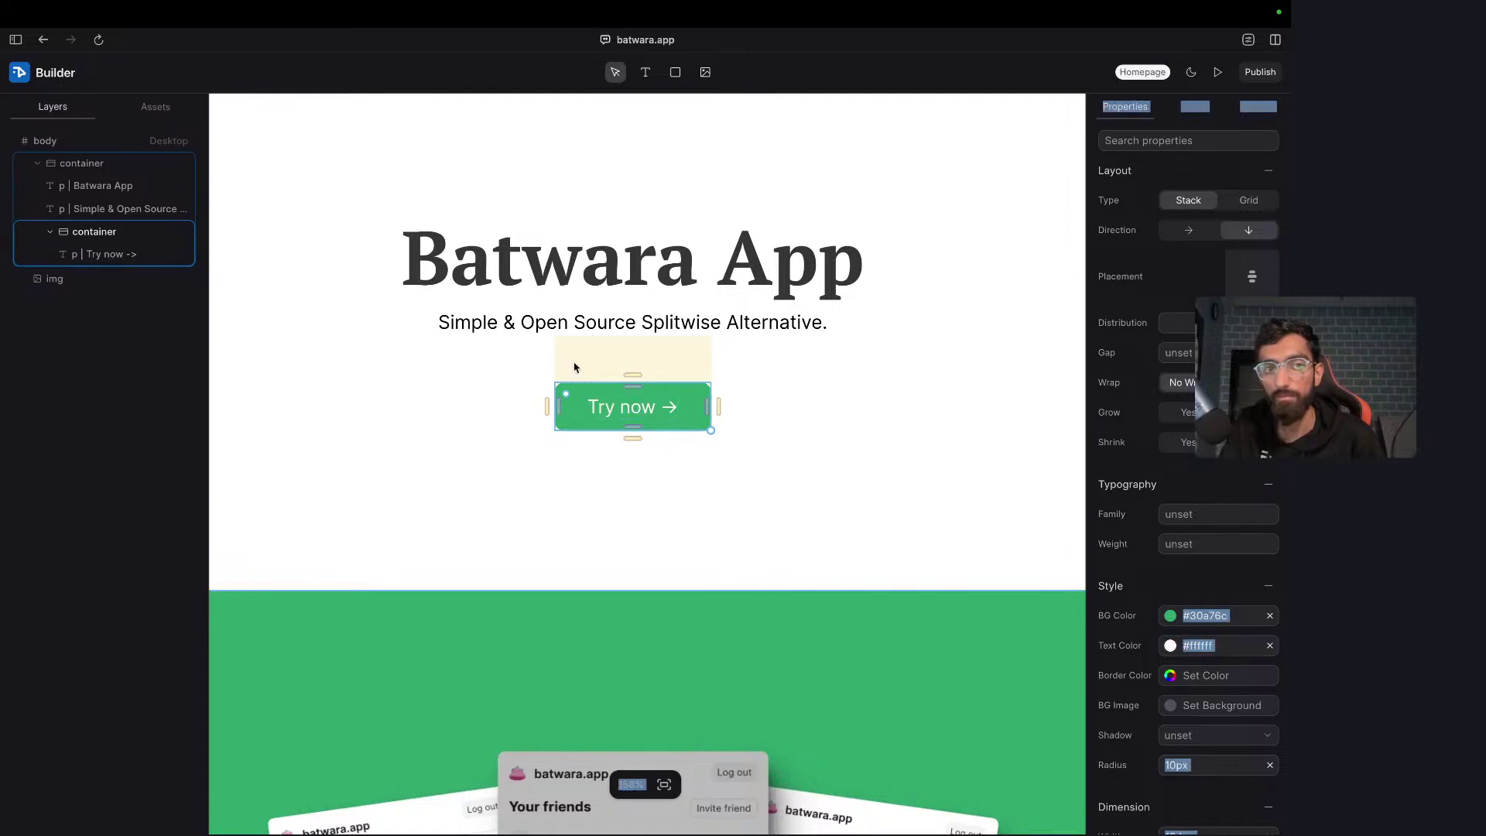
- Duplicate the green "Try now" button container and set the original container's stack direction to horizontal
click(490, 395)
click(691, 402)
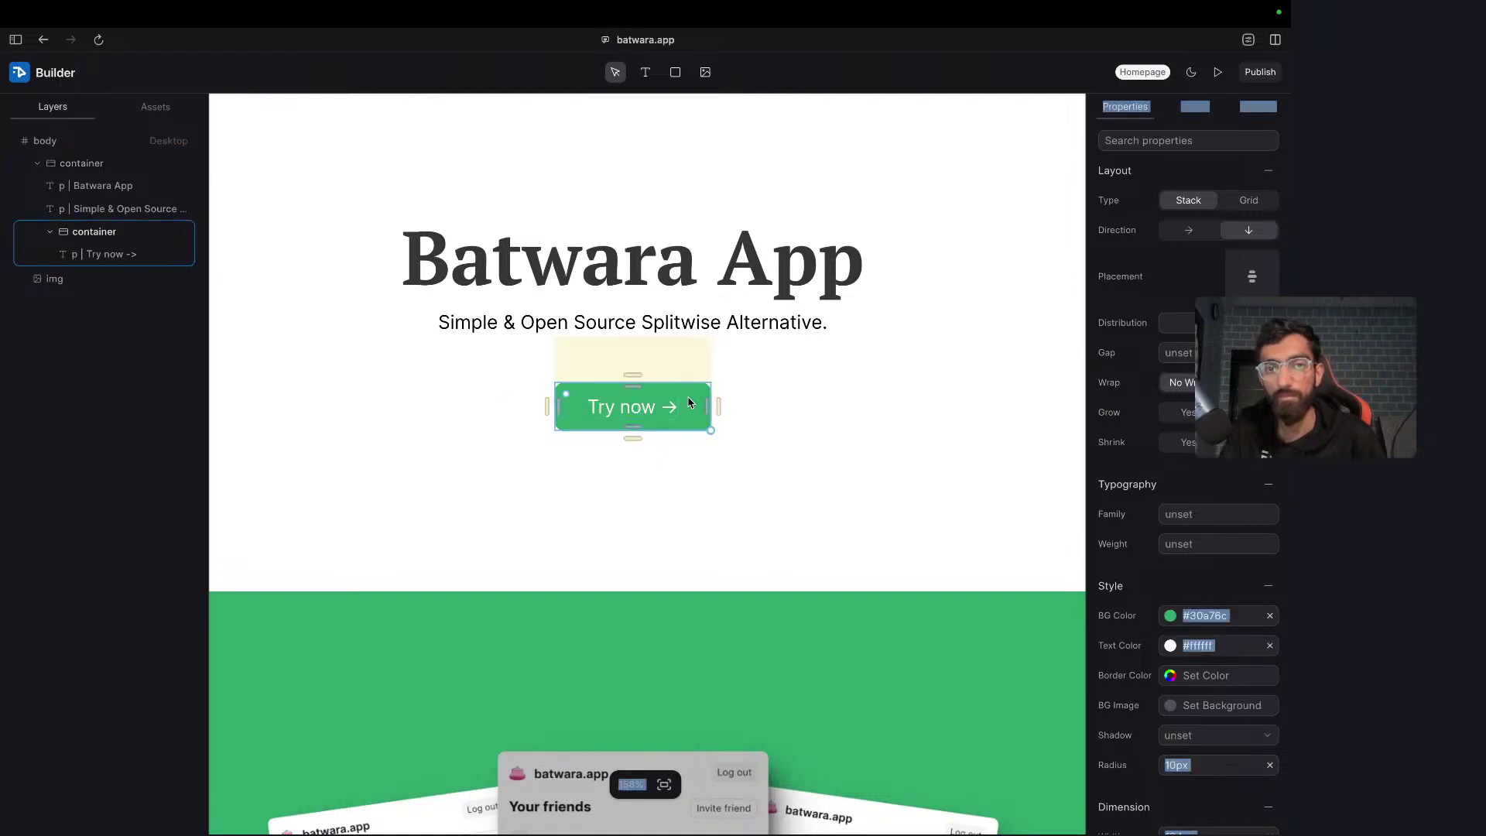
key(super+d)
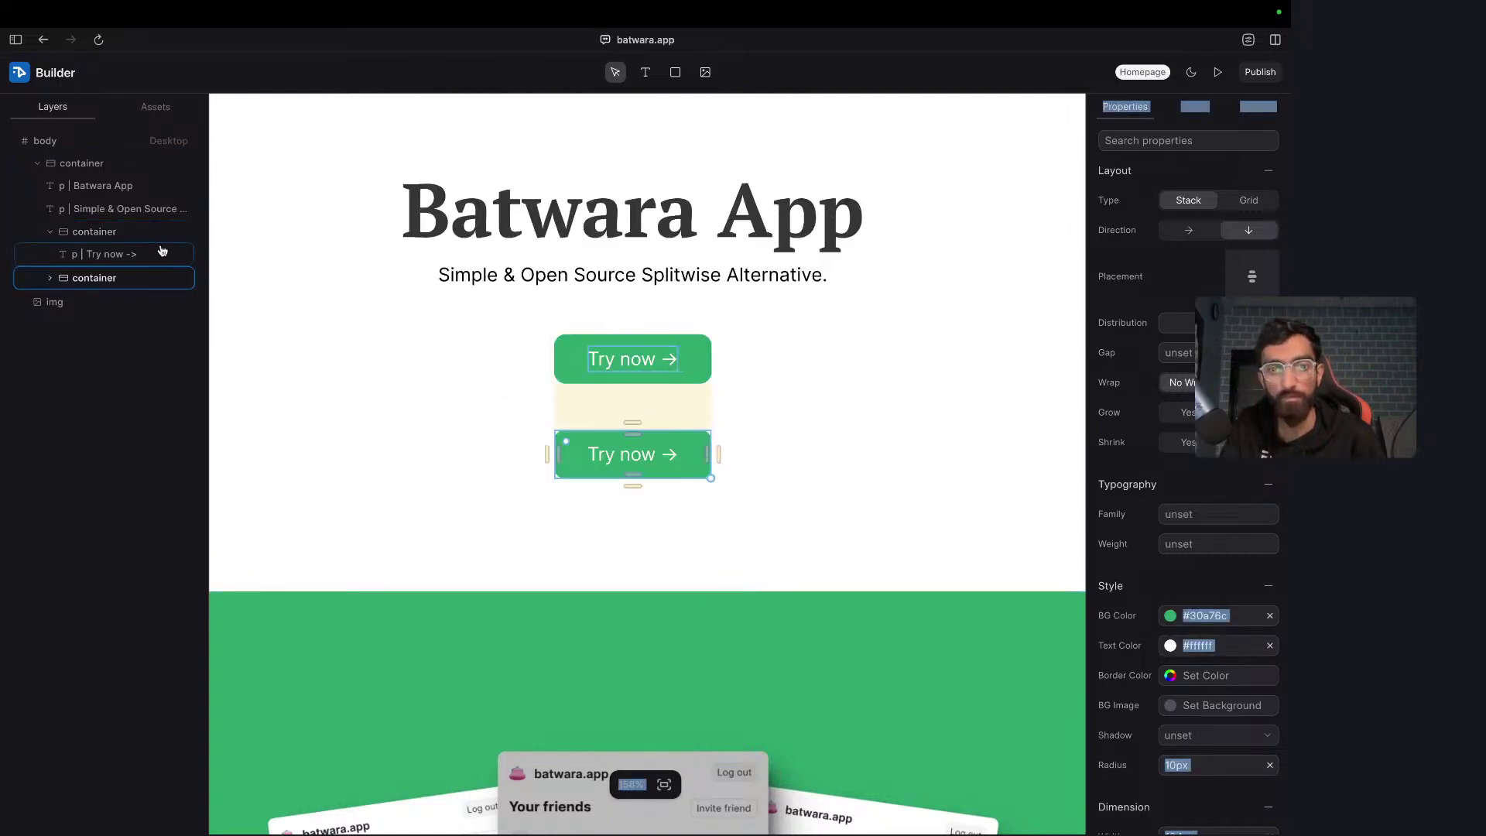
click(120, 231)
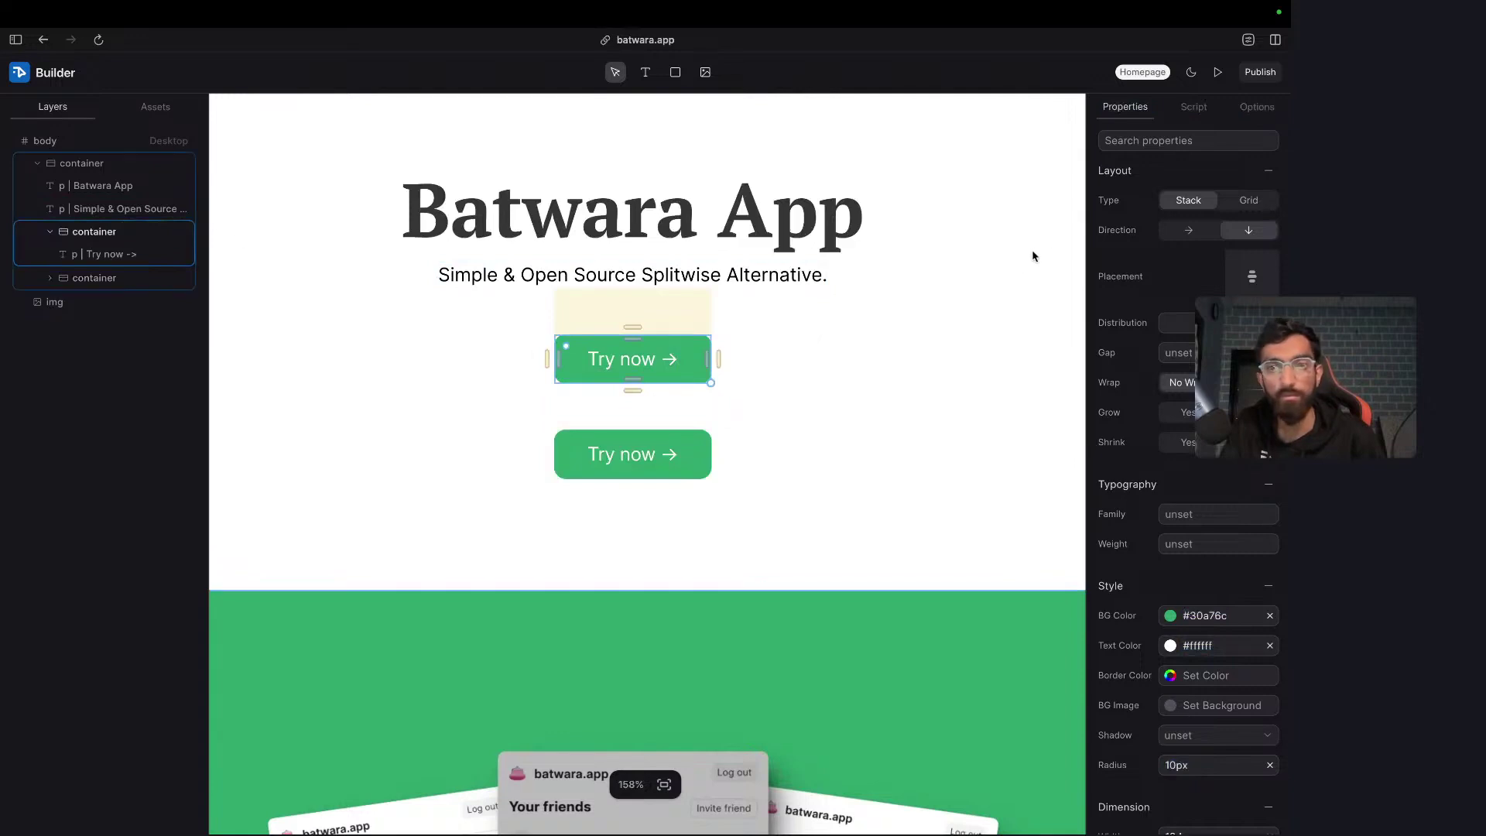
click(1195, 236)
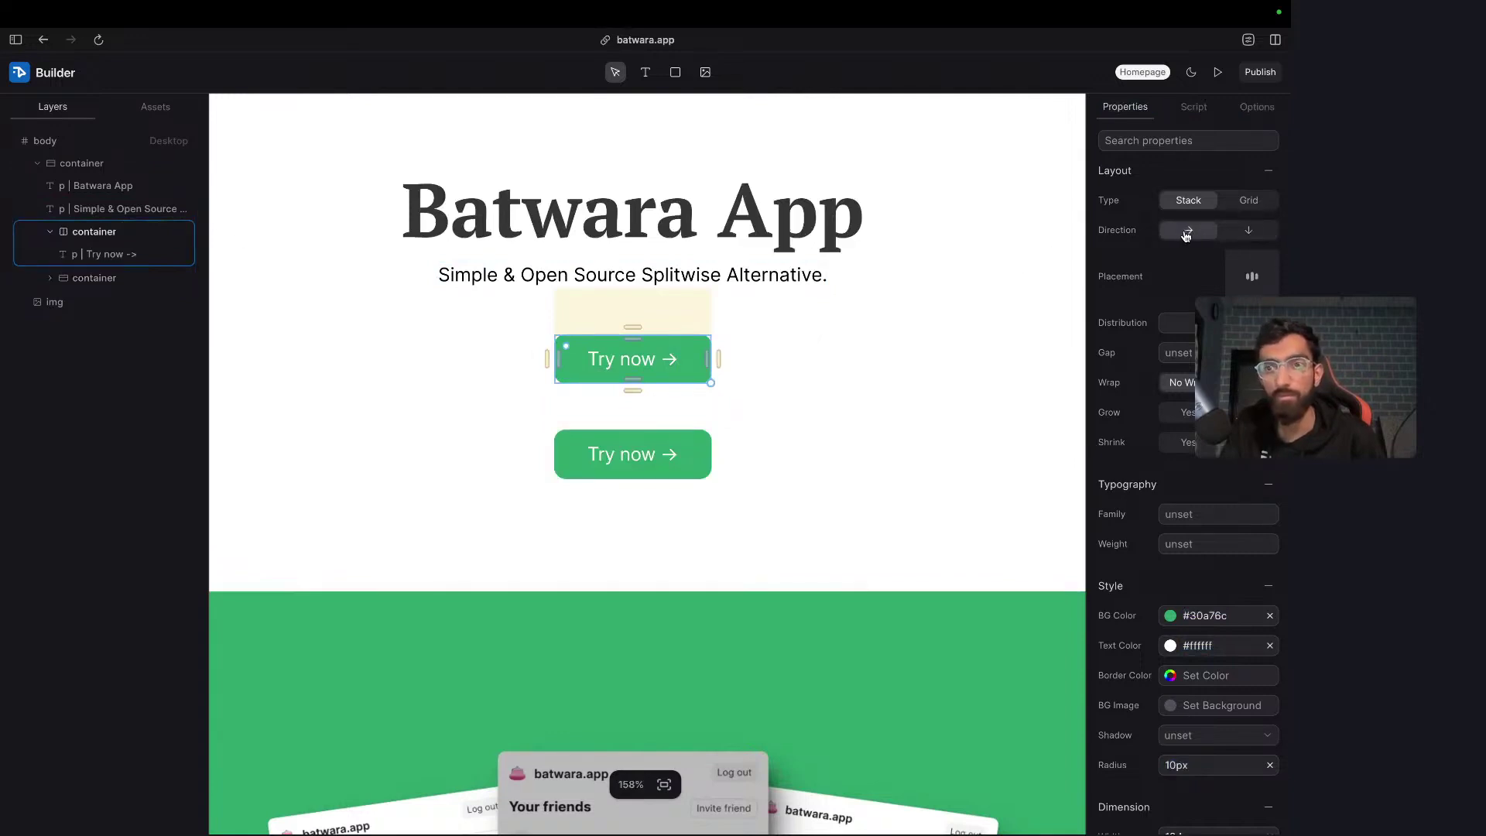
- Wrap both "Try now" button containers in a new container and set its stack direction to horizontal
click(99, 280)
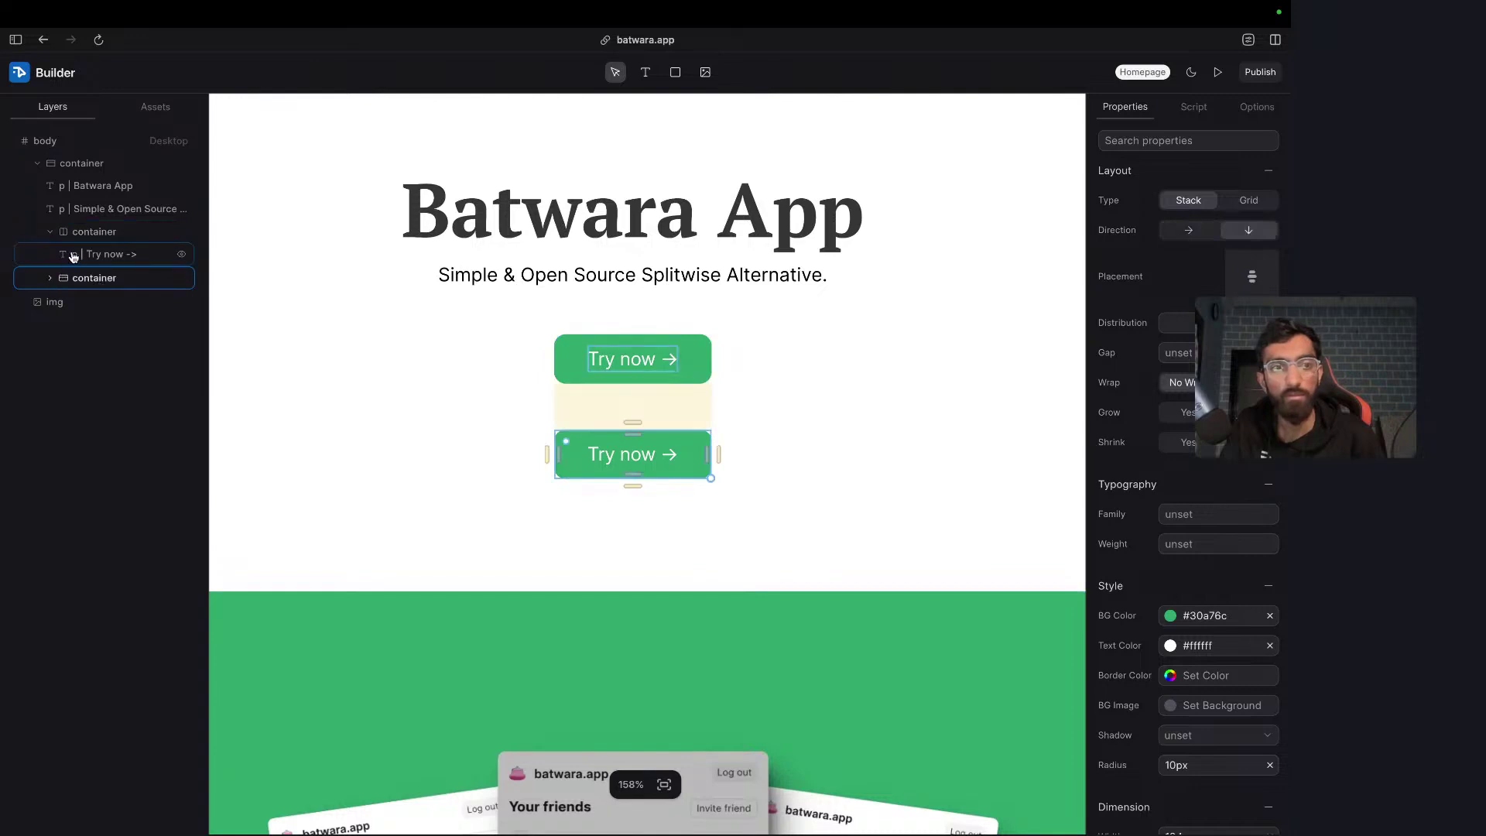
shift+click(97, 236)
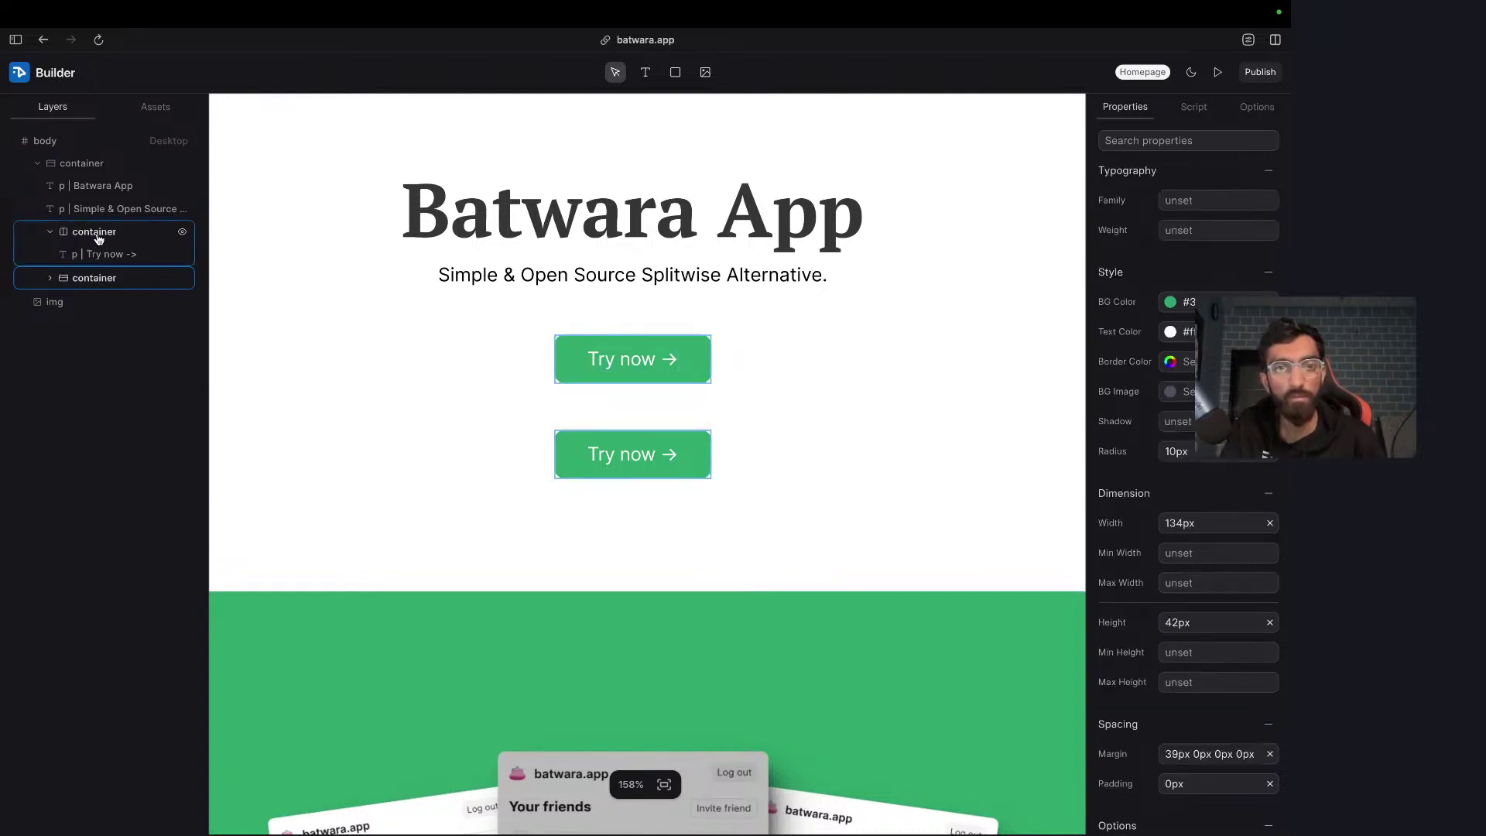
right_click(99, 237)
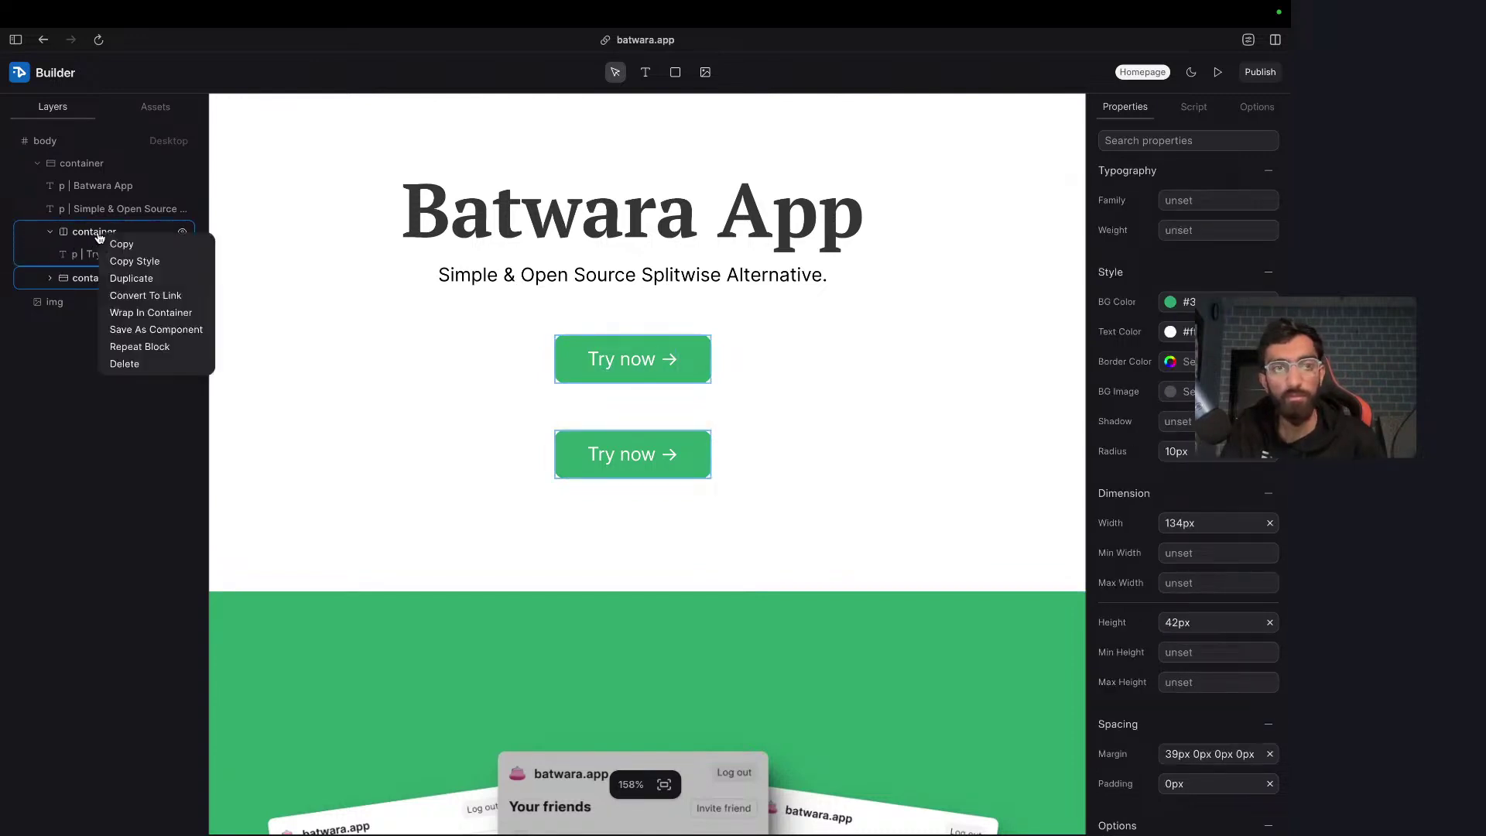
click(143, 312)
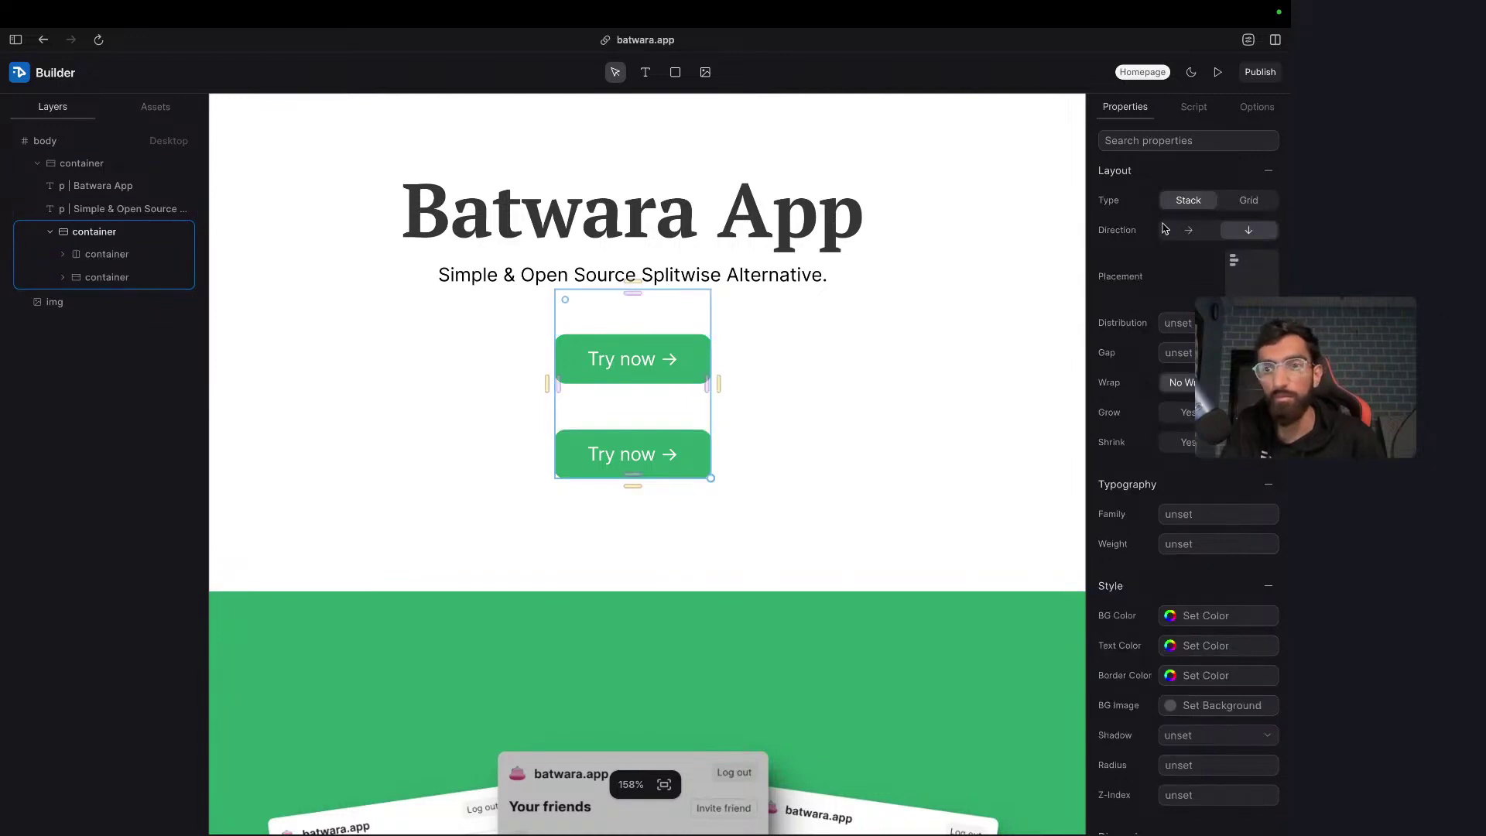
click(1192, 232)
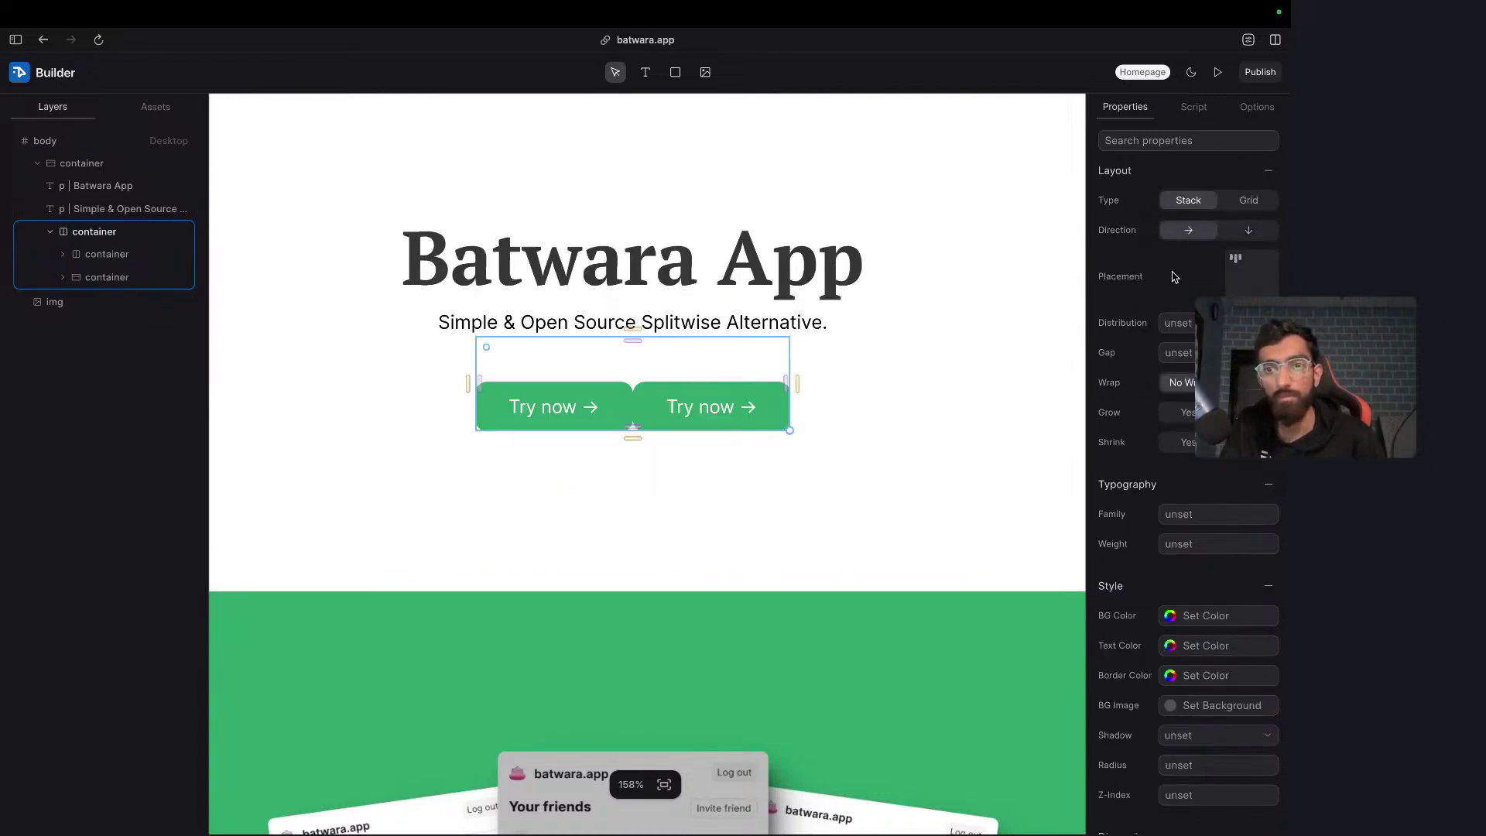
- Give the second "Try now" button a left margin of about 22px to separate it from the first
click(636, 407)
scroll(633, 406, up, 5)
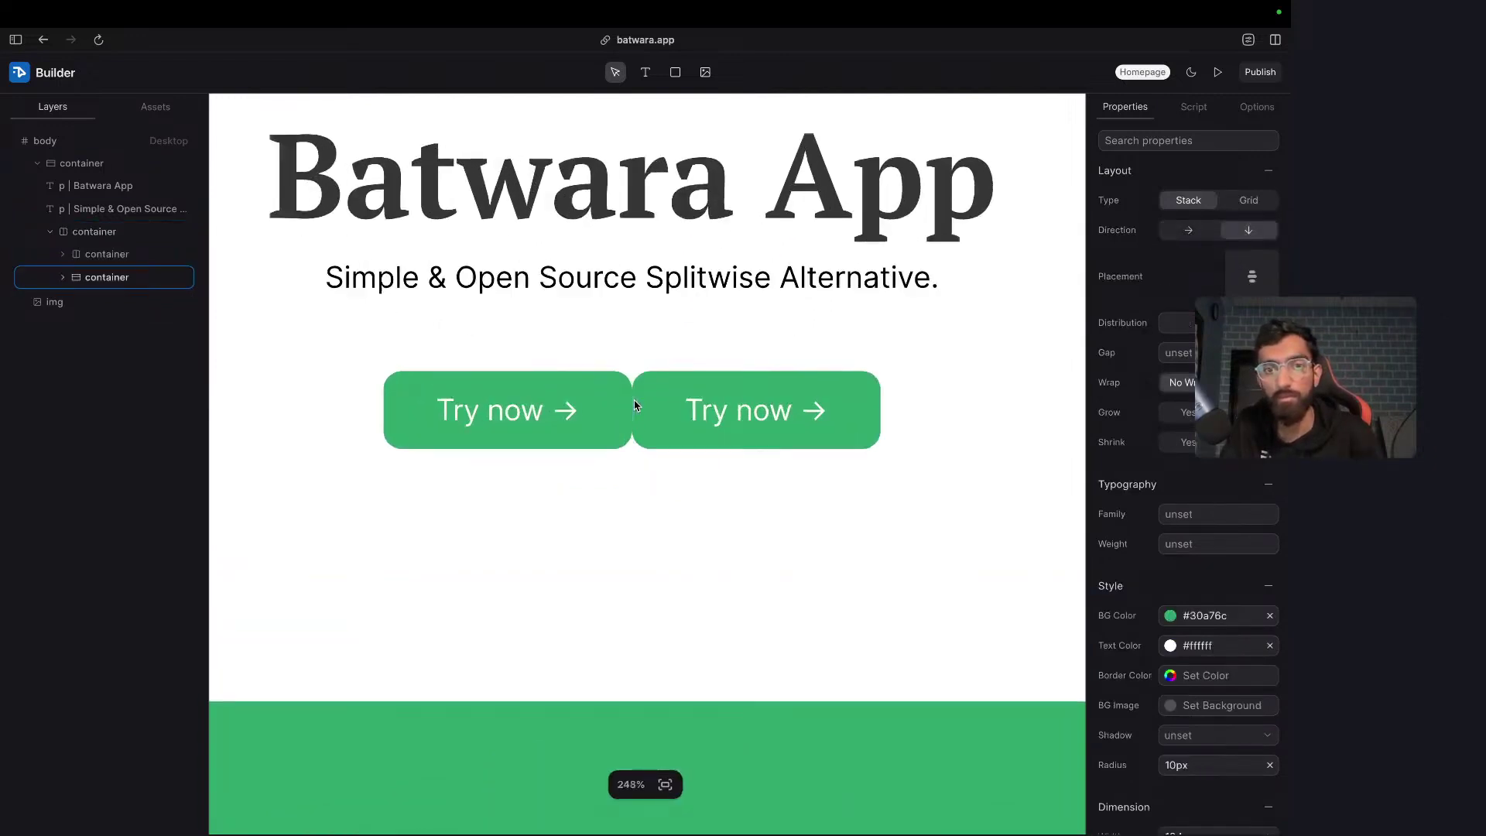
mouse_move(621, 412)
mouse_down()
mouse_move(655, 414)
mouse_move(639, 416)
mouse_up()
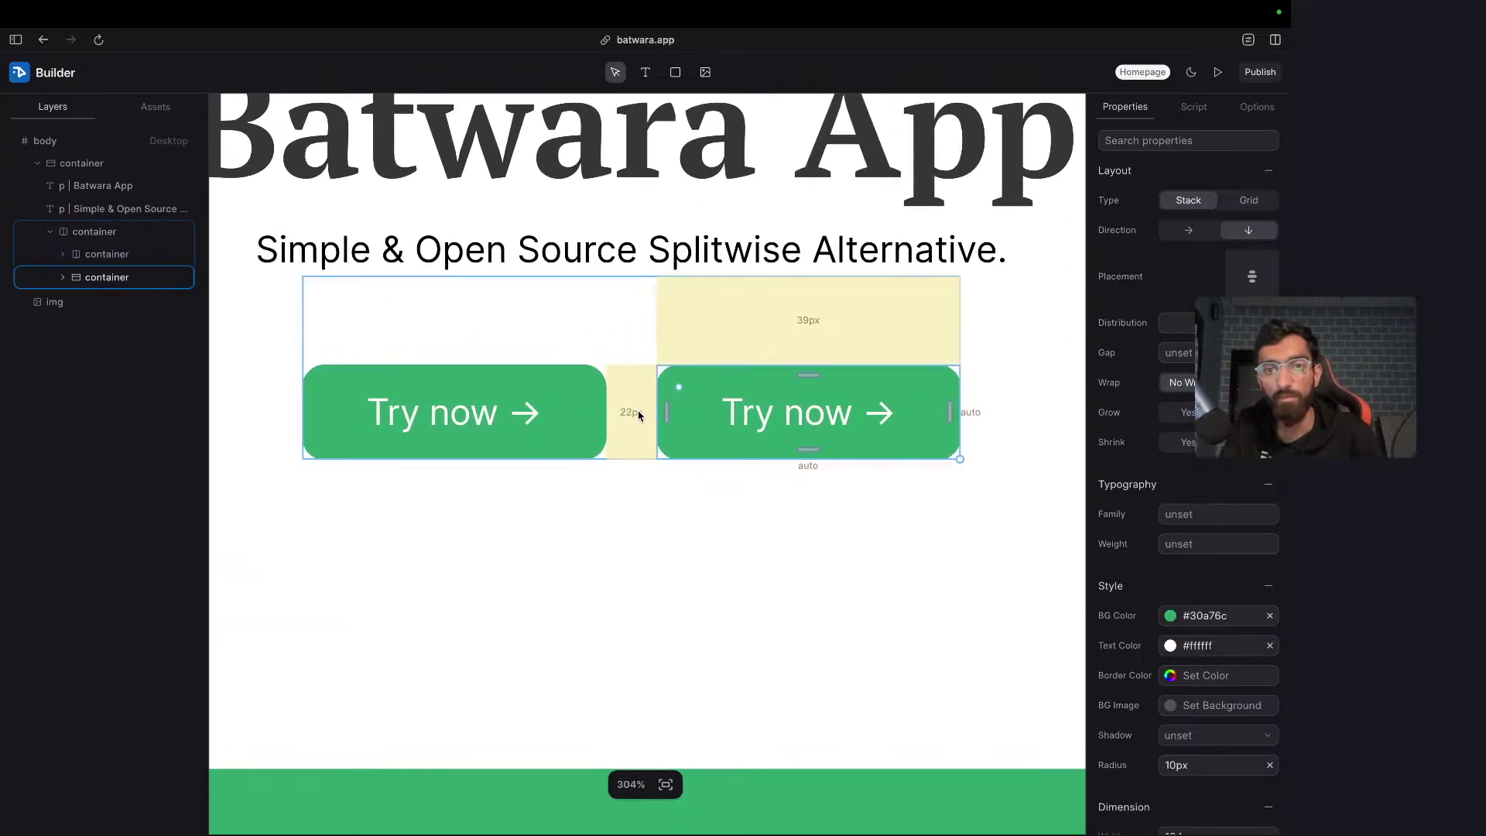
- Replace the second button's text with "GitHub"
double_click(729, 413)
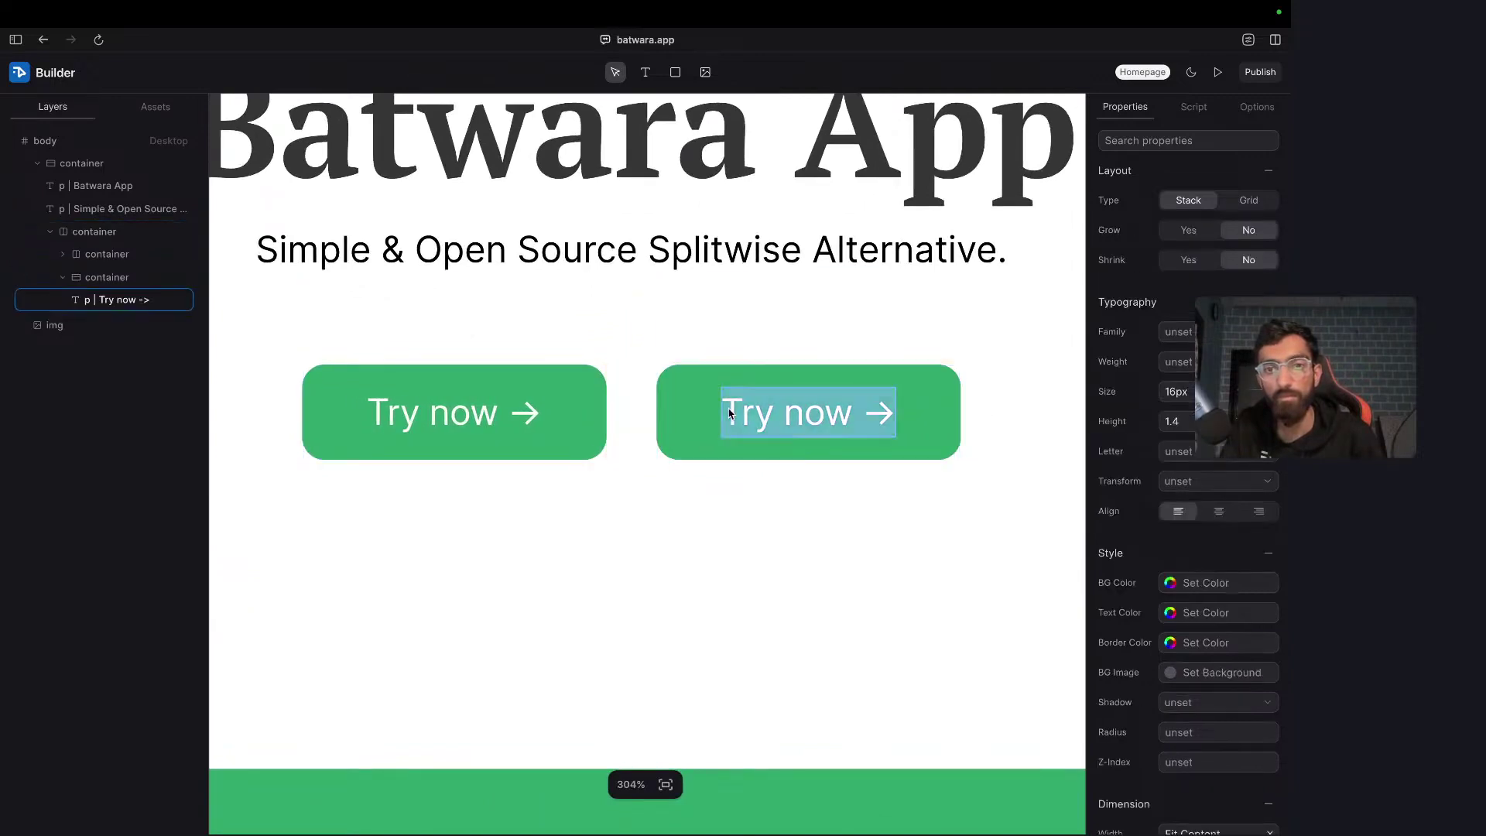
text(GitHub)
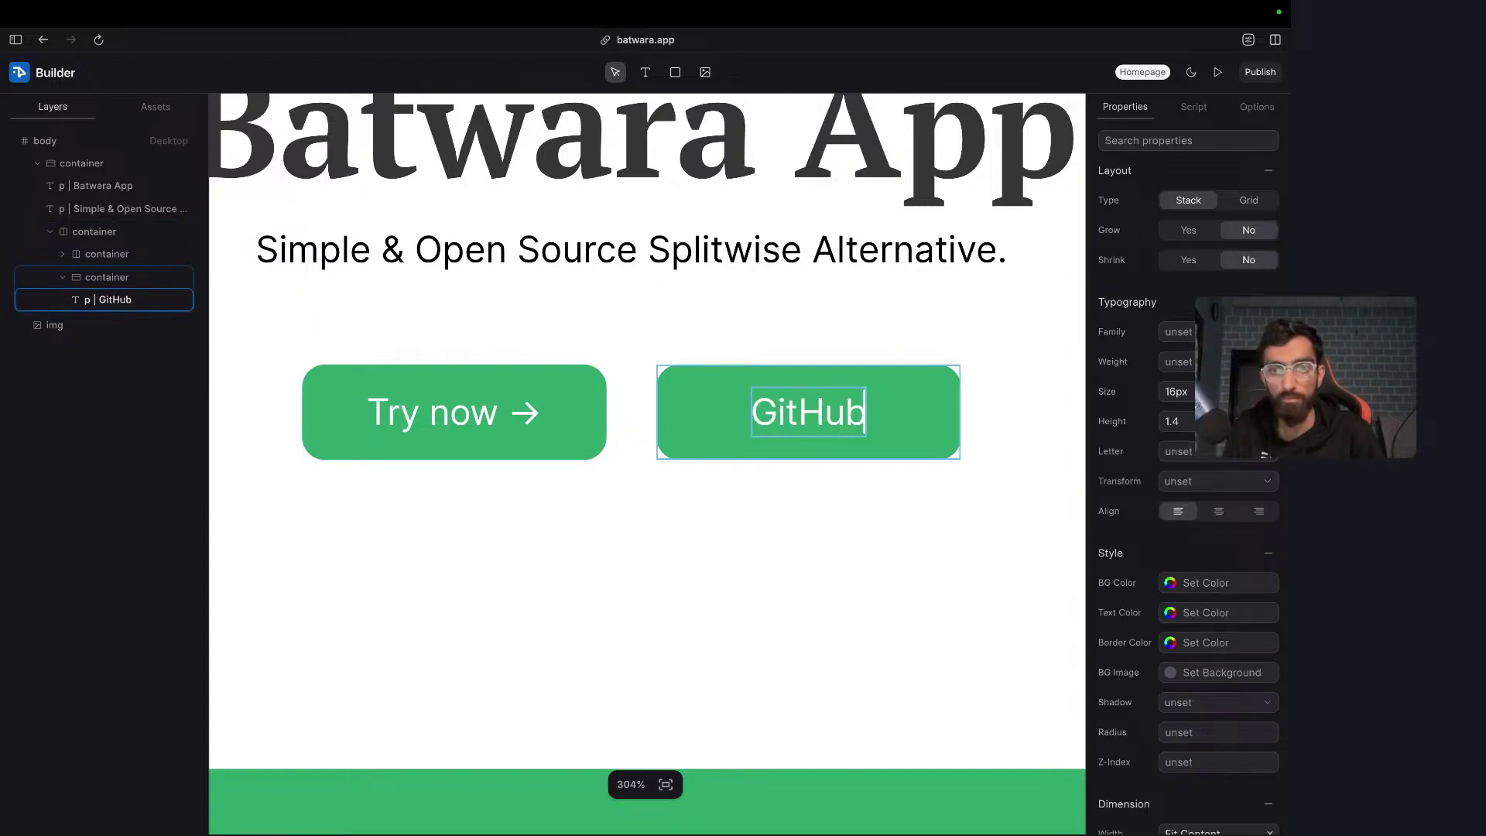
key(Escape)
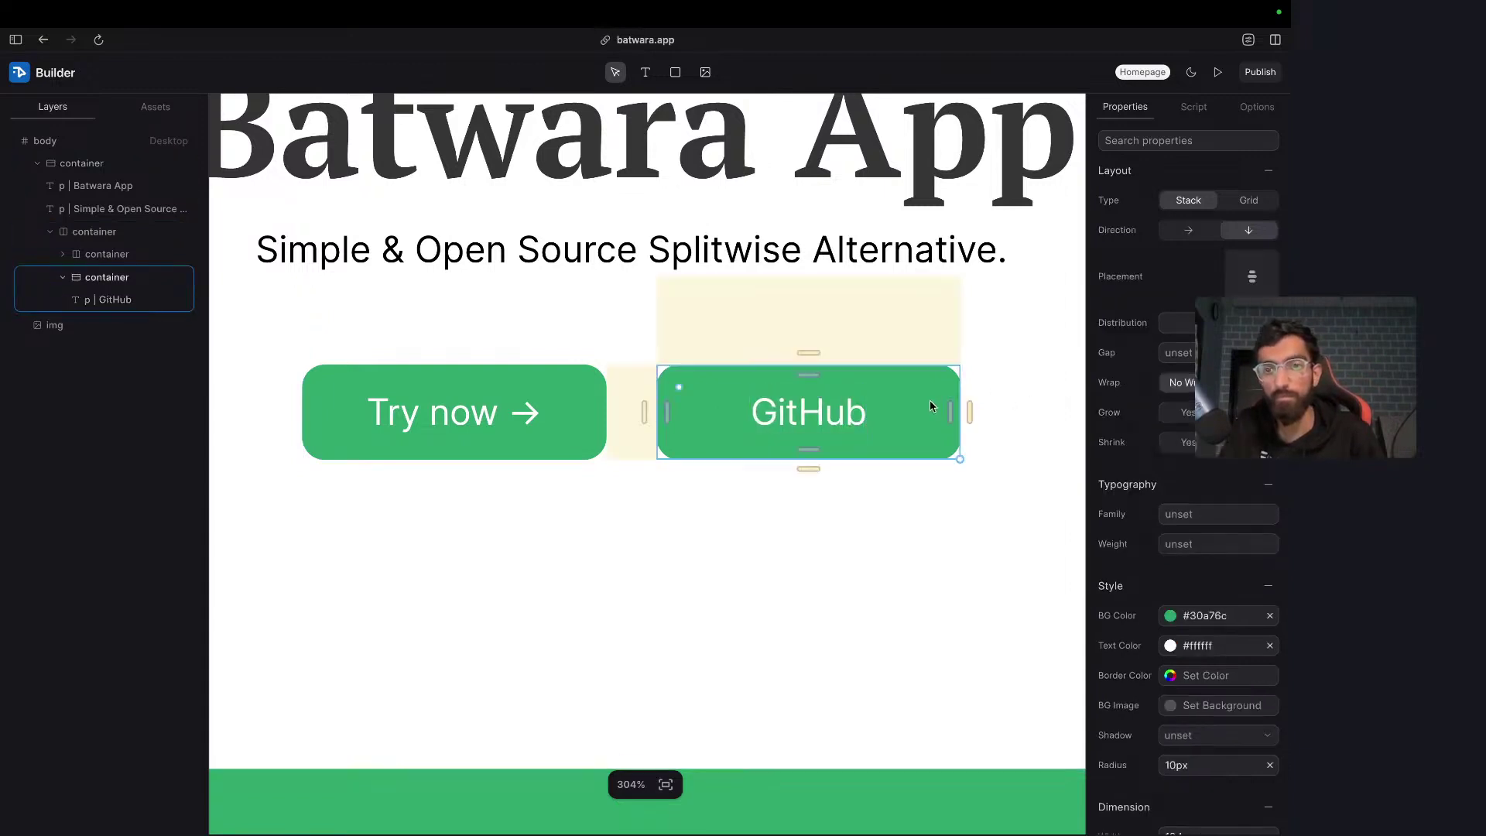
- Remove the GitHub button's background color and set its text color to the green sampled from the "Try now" button
click(1270, 617)
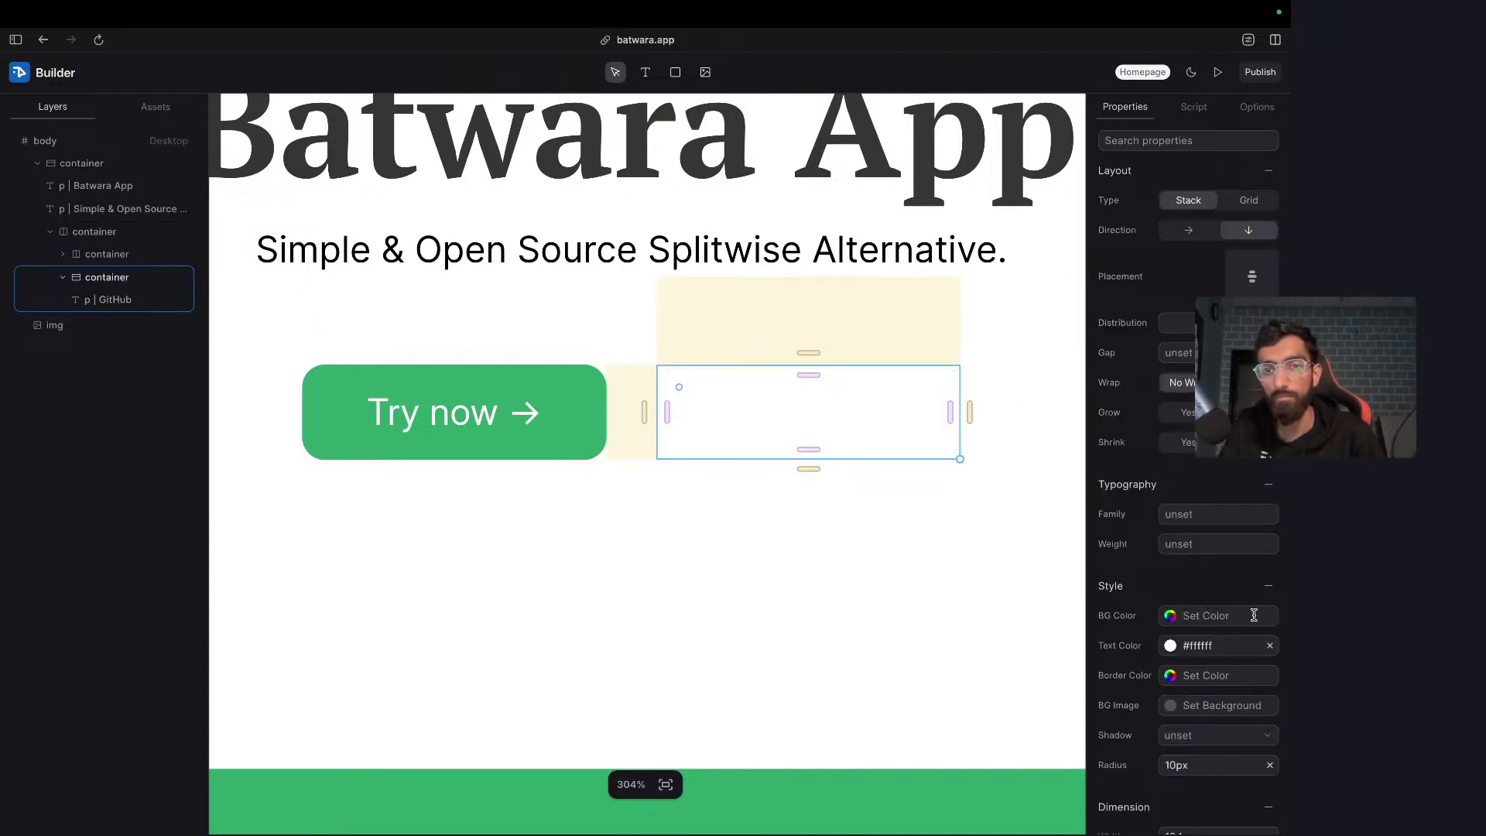
click(1170, 647)
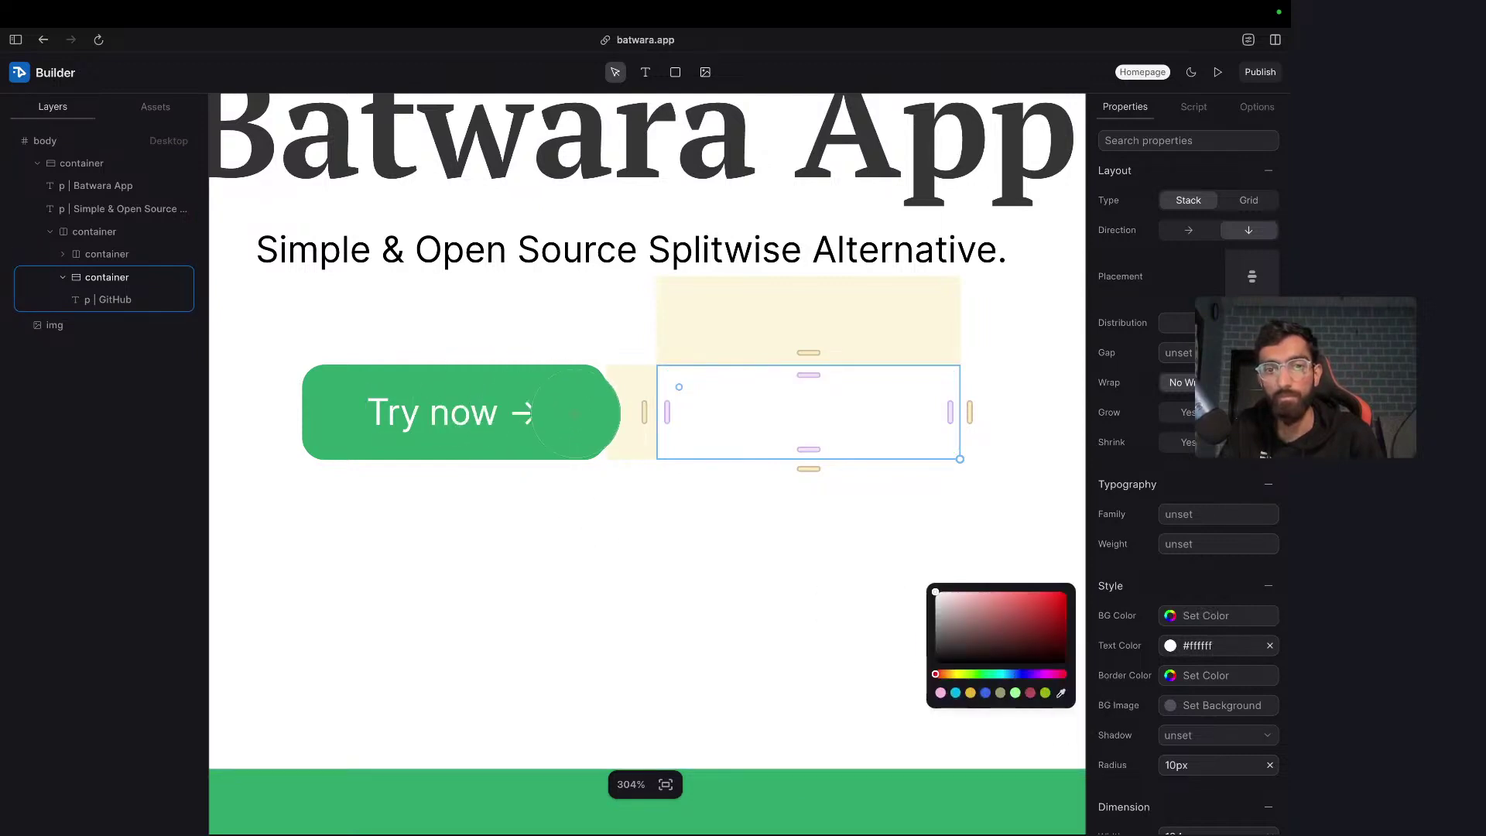
click(575, 414)
click(1014, 484)
scroll(1016, 487, down, 2)
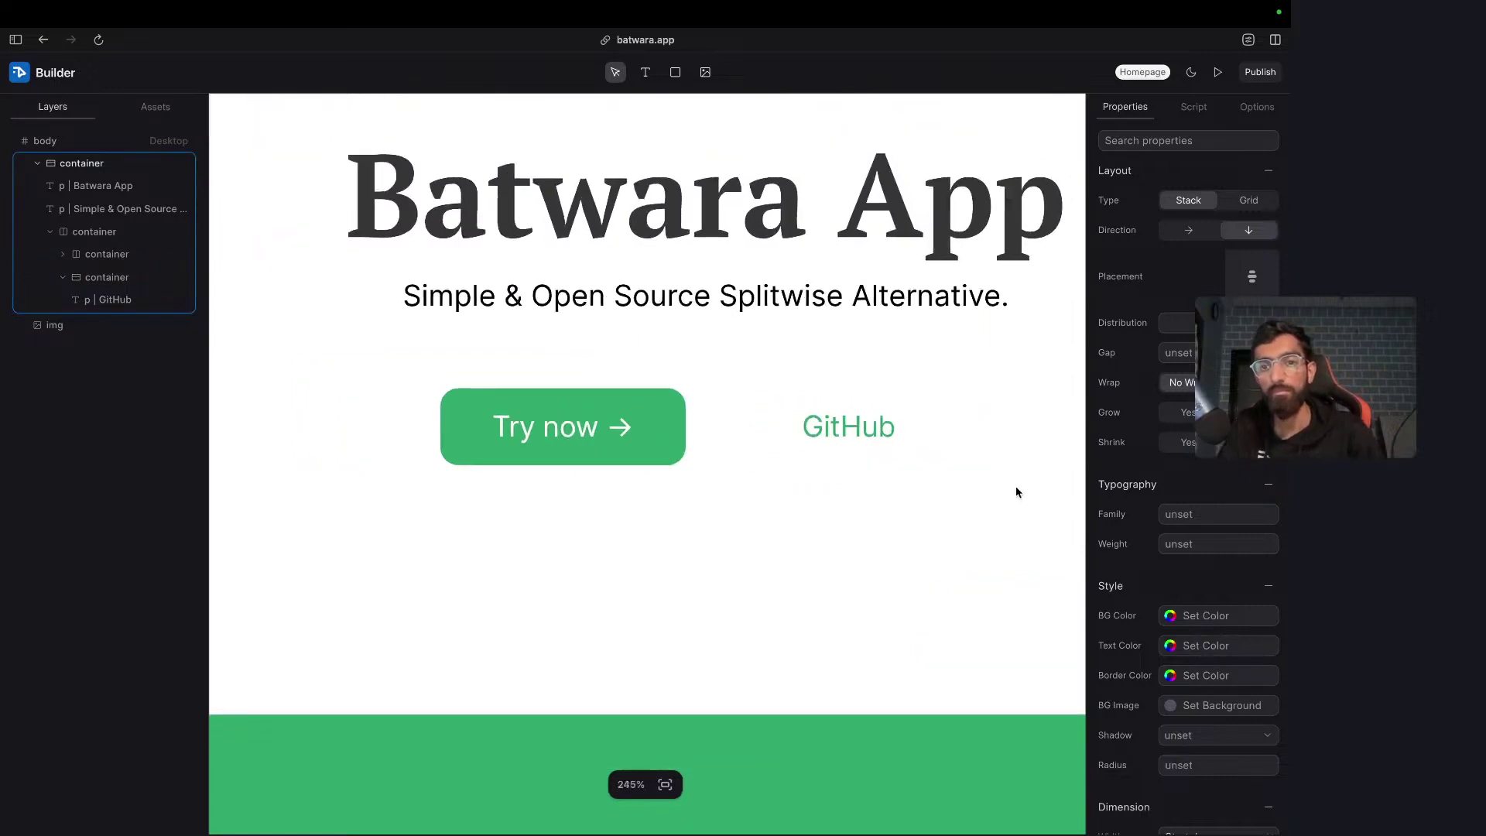
scroll(1015, 493, down, 3)
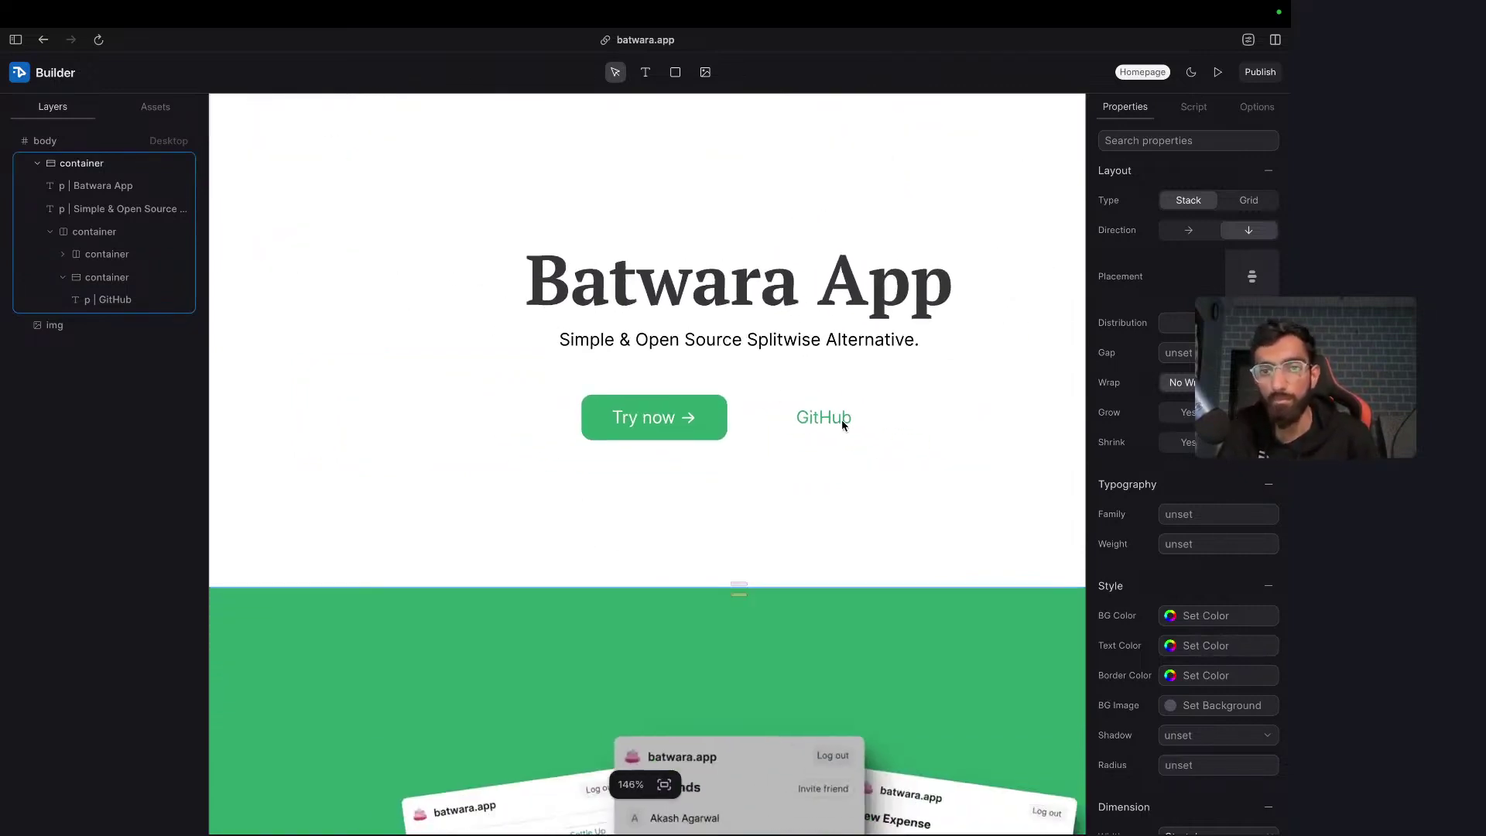
- Find the tag property of the GitHub text block and change the tag to "a"
click(842, 423)
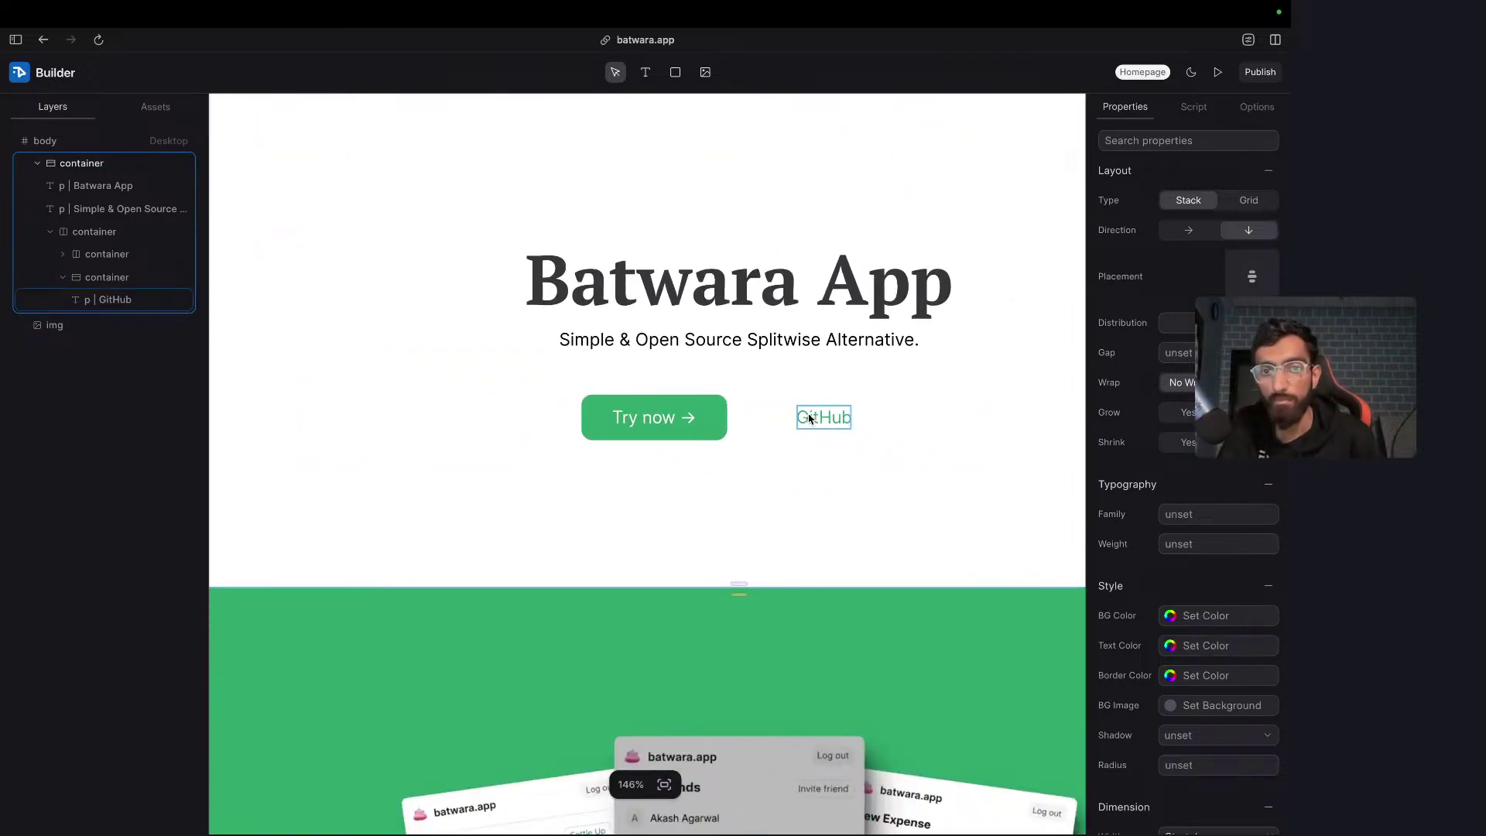
click(1174, 137)
text(lin)
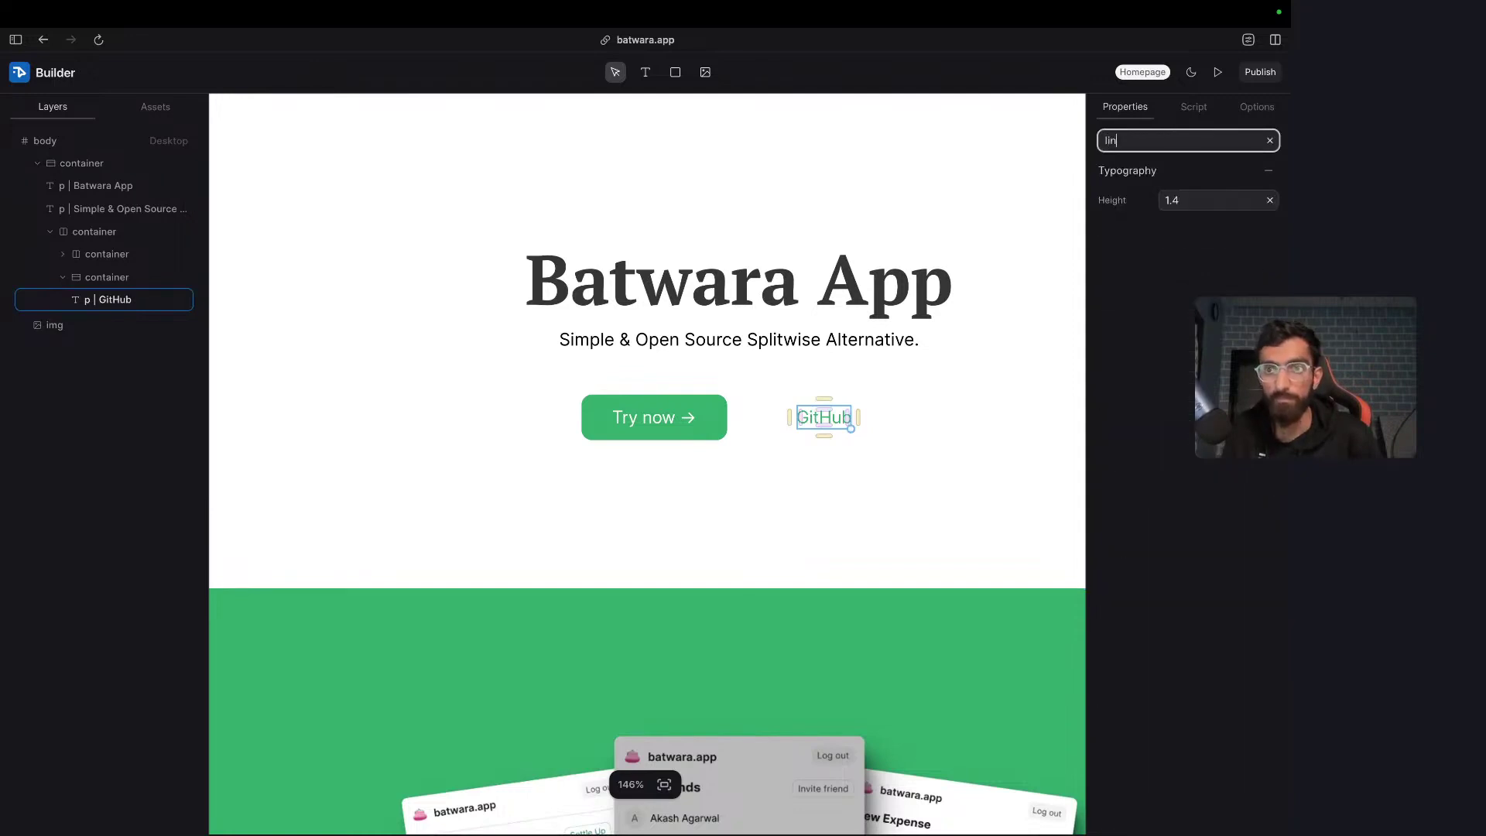
key(BackSpace)
key(BackSpace)
key(BackSpace)
text(a)
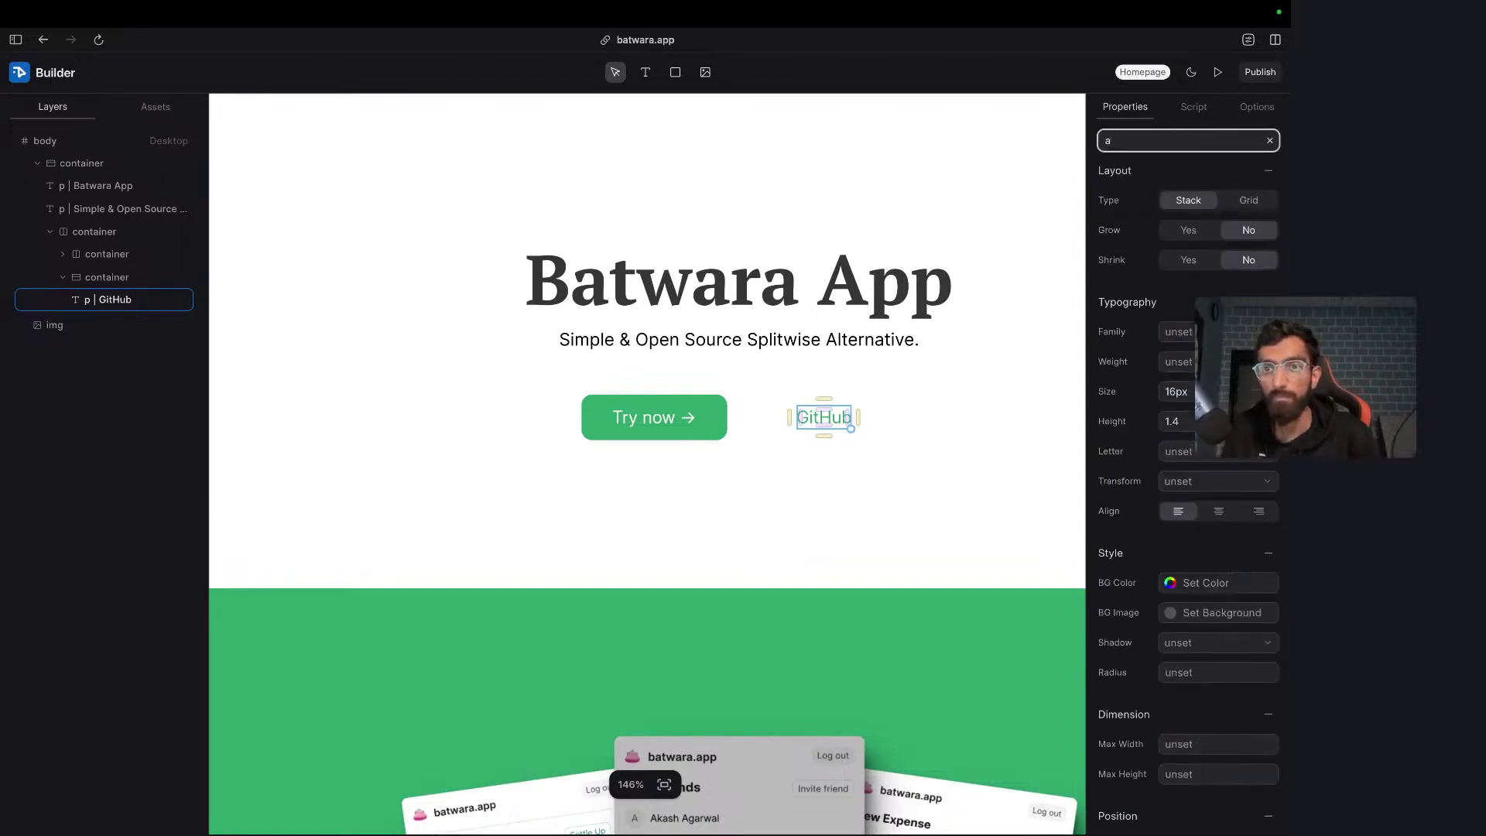
key(BackSpace)
text(tag)
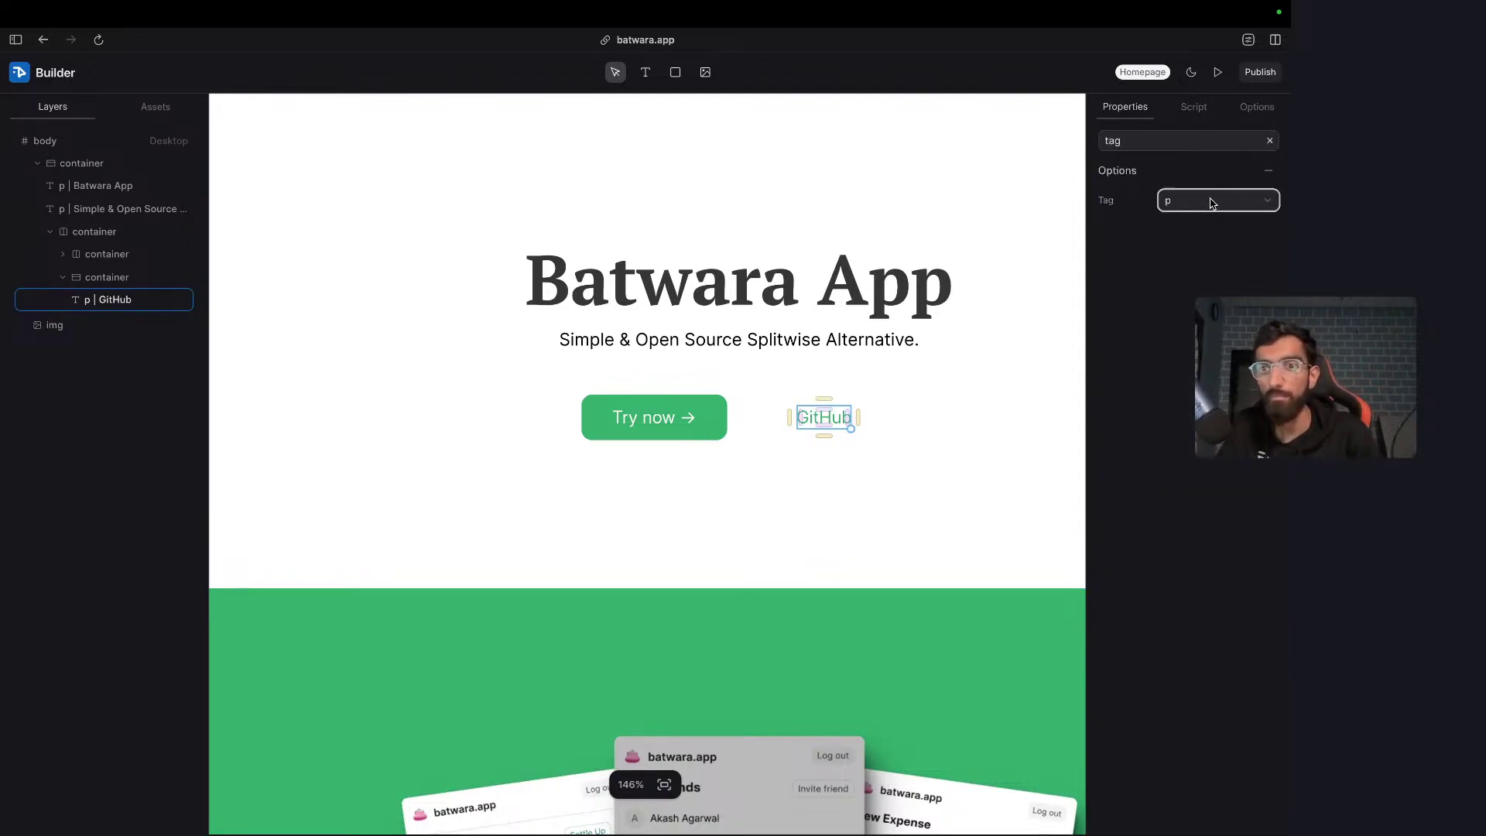
click(1210, 202)
click(1173, 218)
double_click(1115, 141)
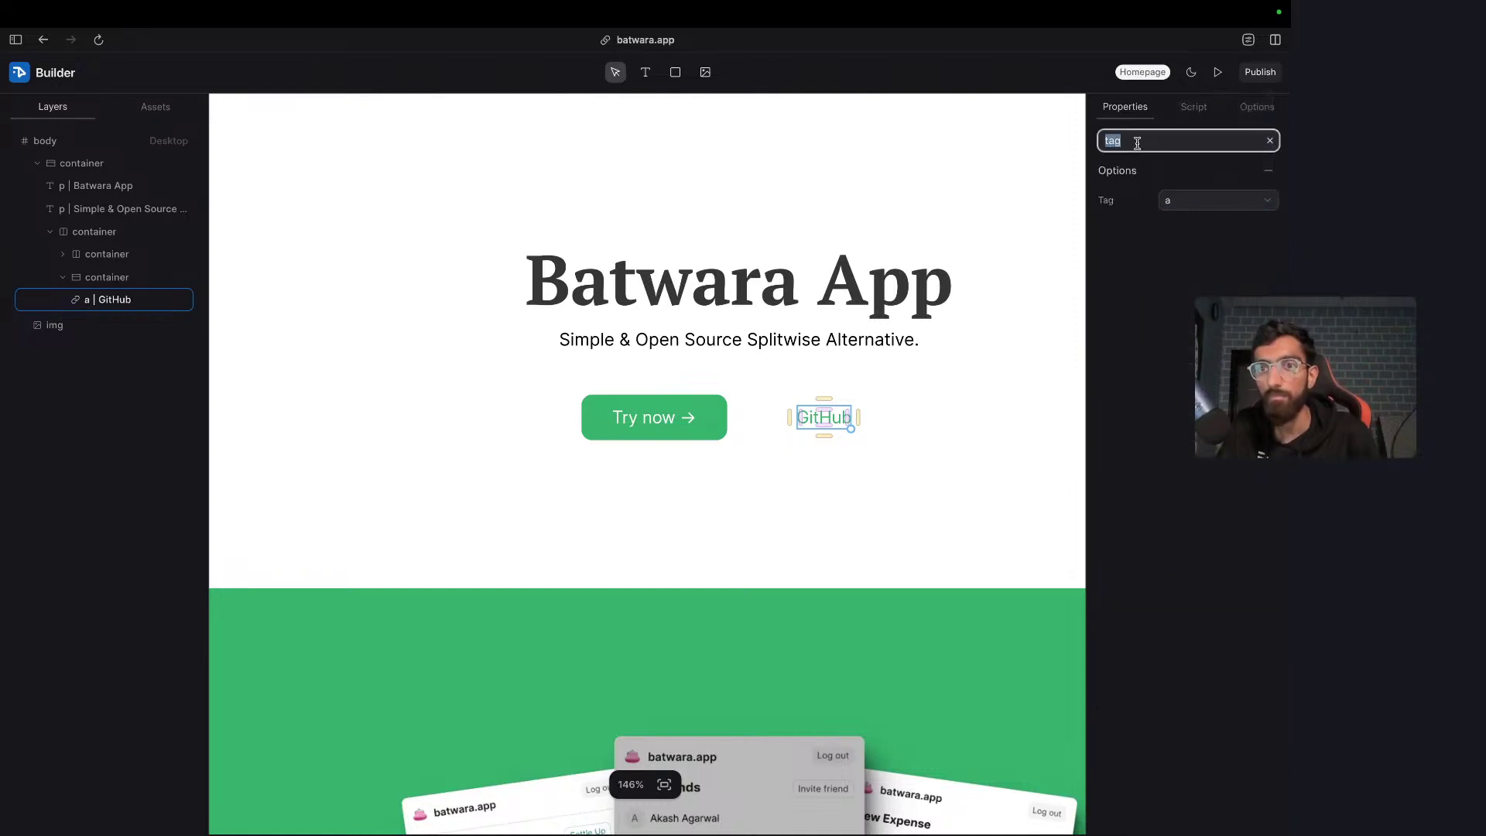
key(BackSpace)
text(hre)
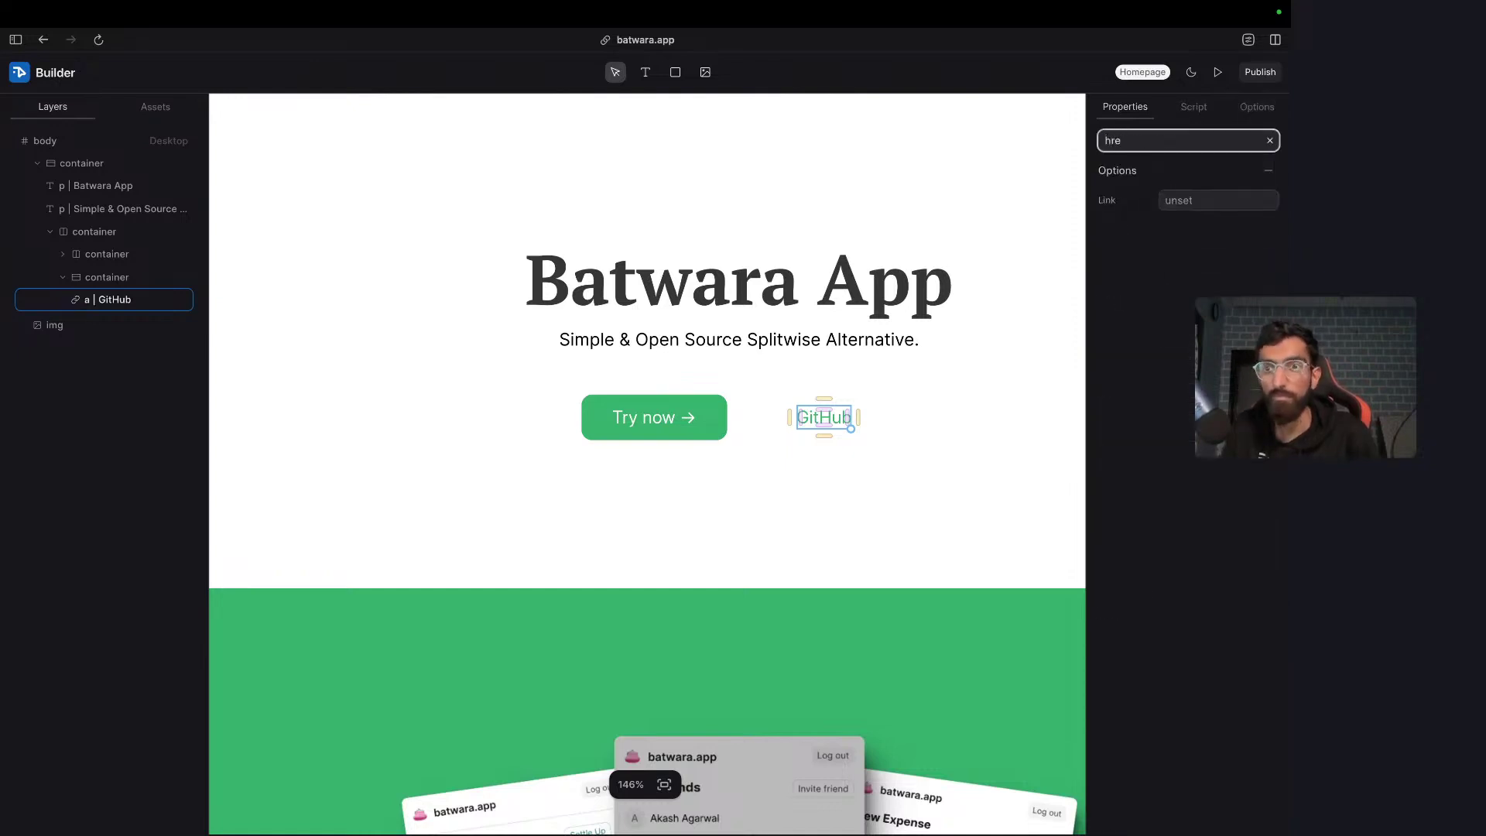
click(1197, 198)
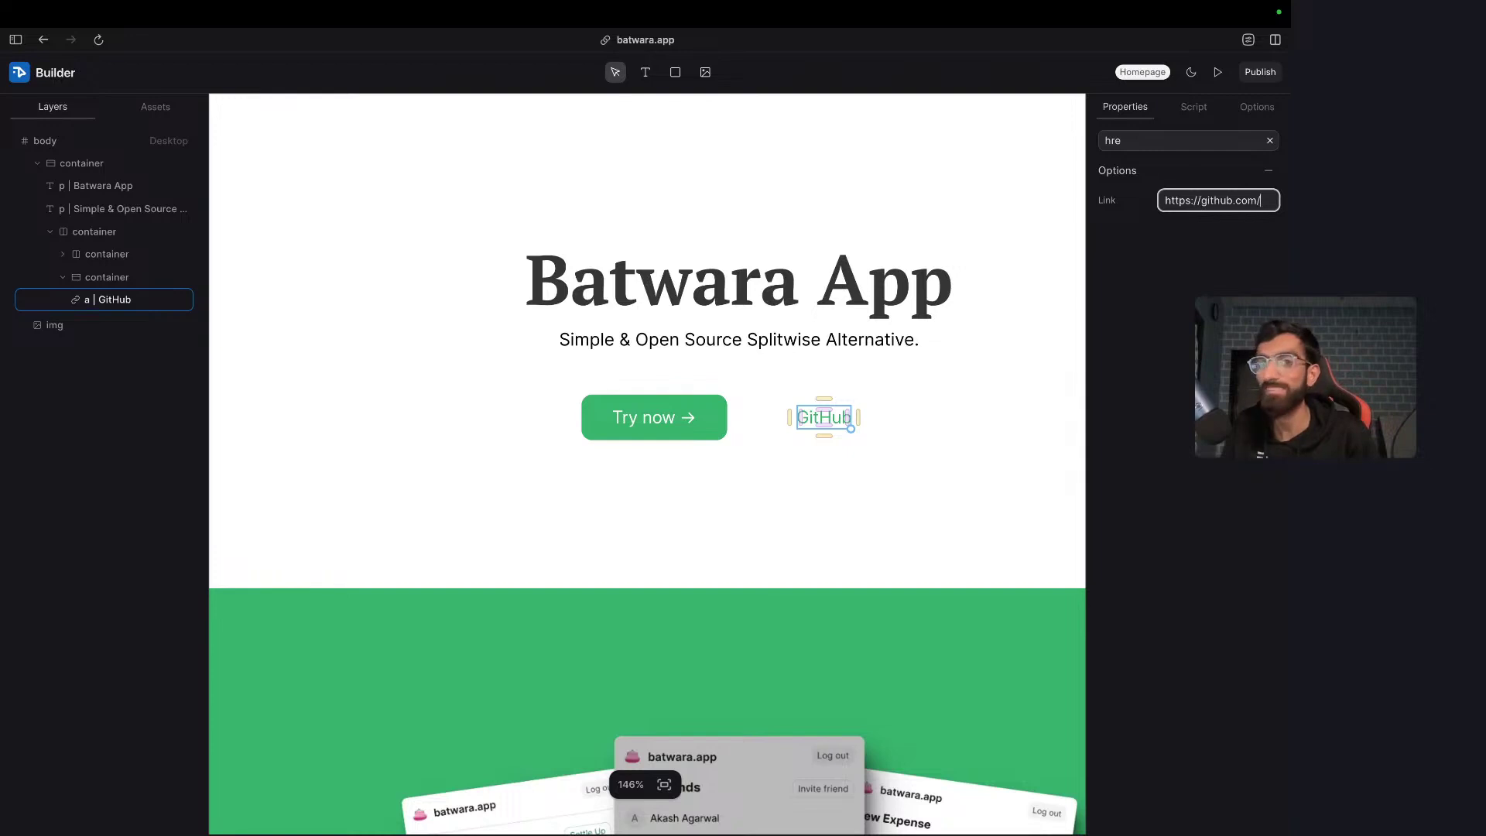
text(BuildW)
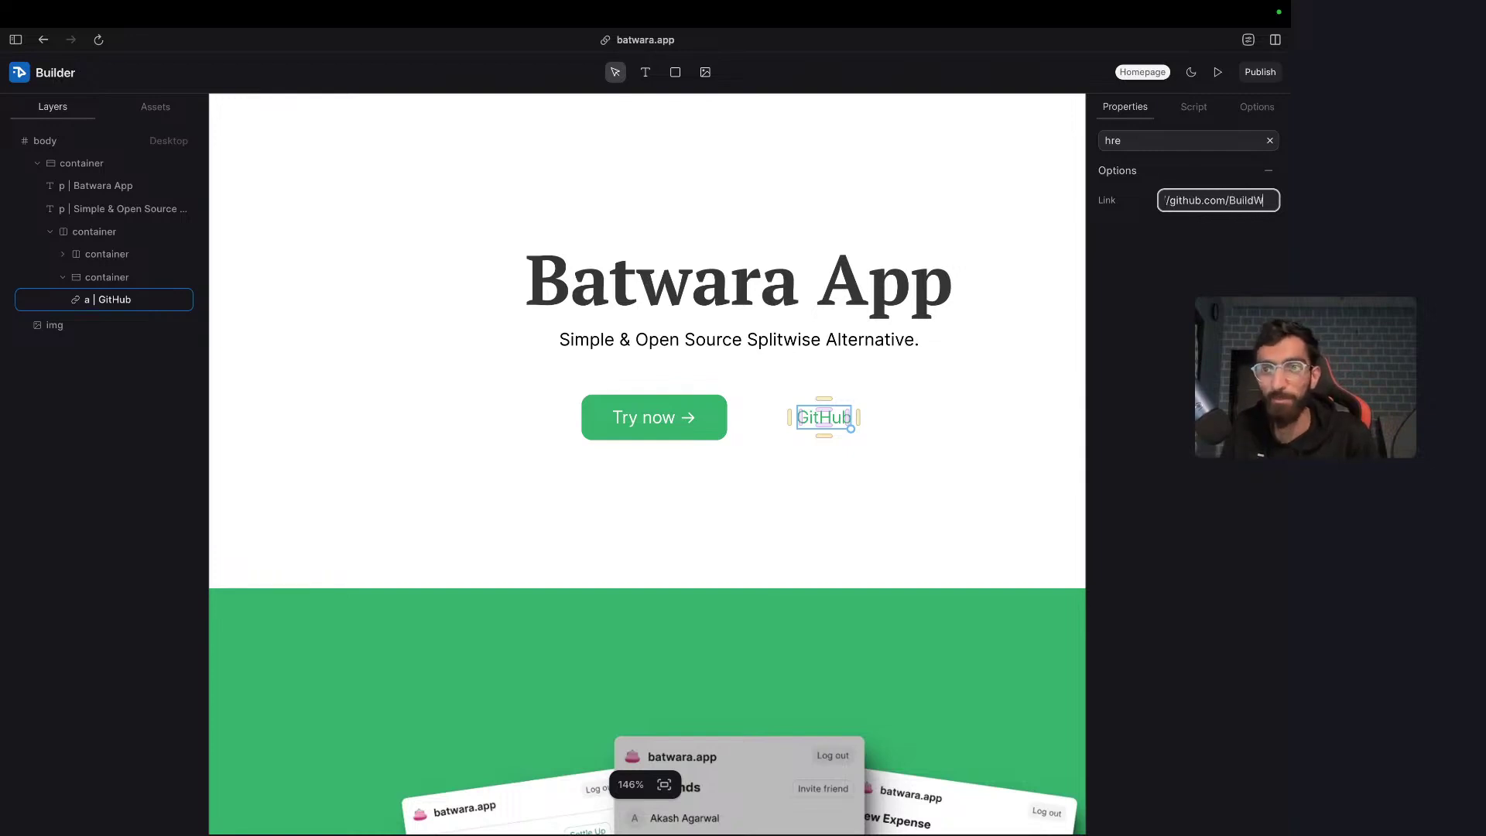
text(ithHussain)
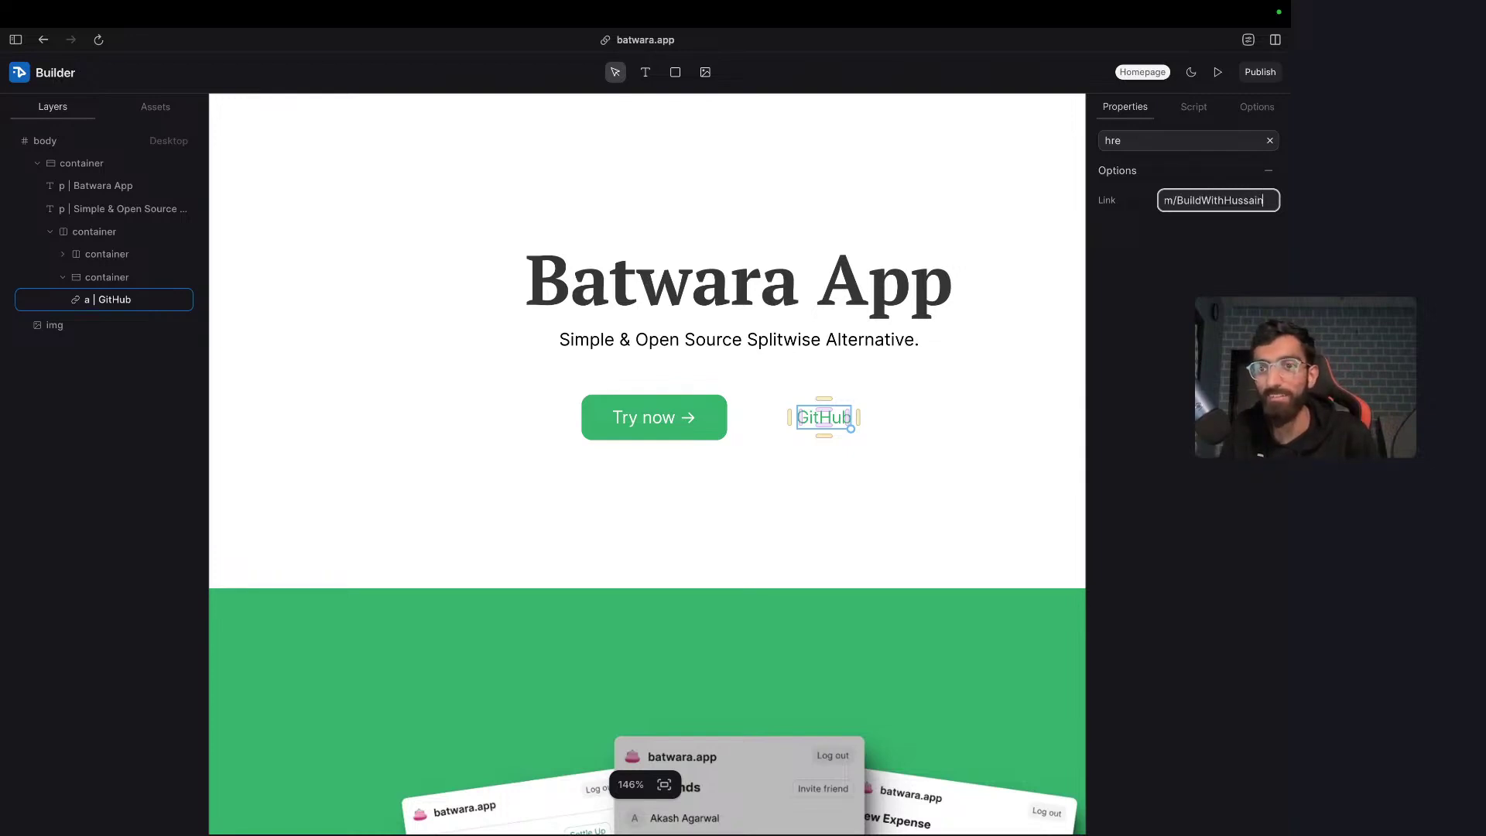
text(/batwara)
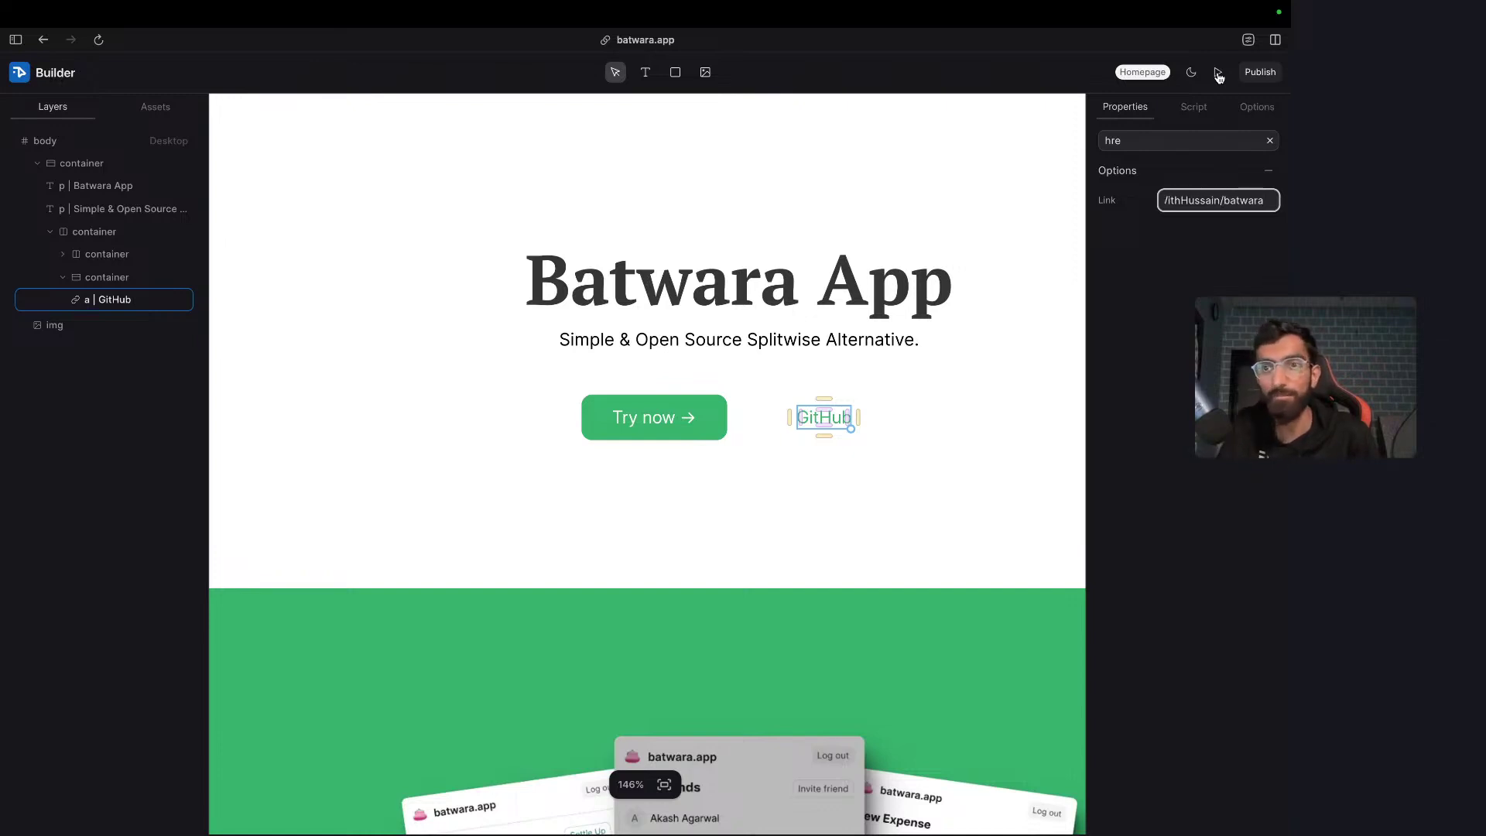
- Publish the page, try the GitHub link on the live page, and return to the page editor
click(1261, 72)
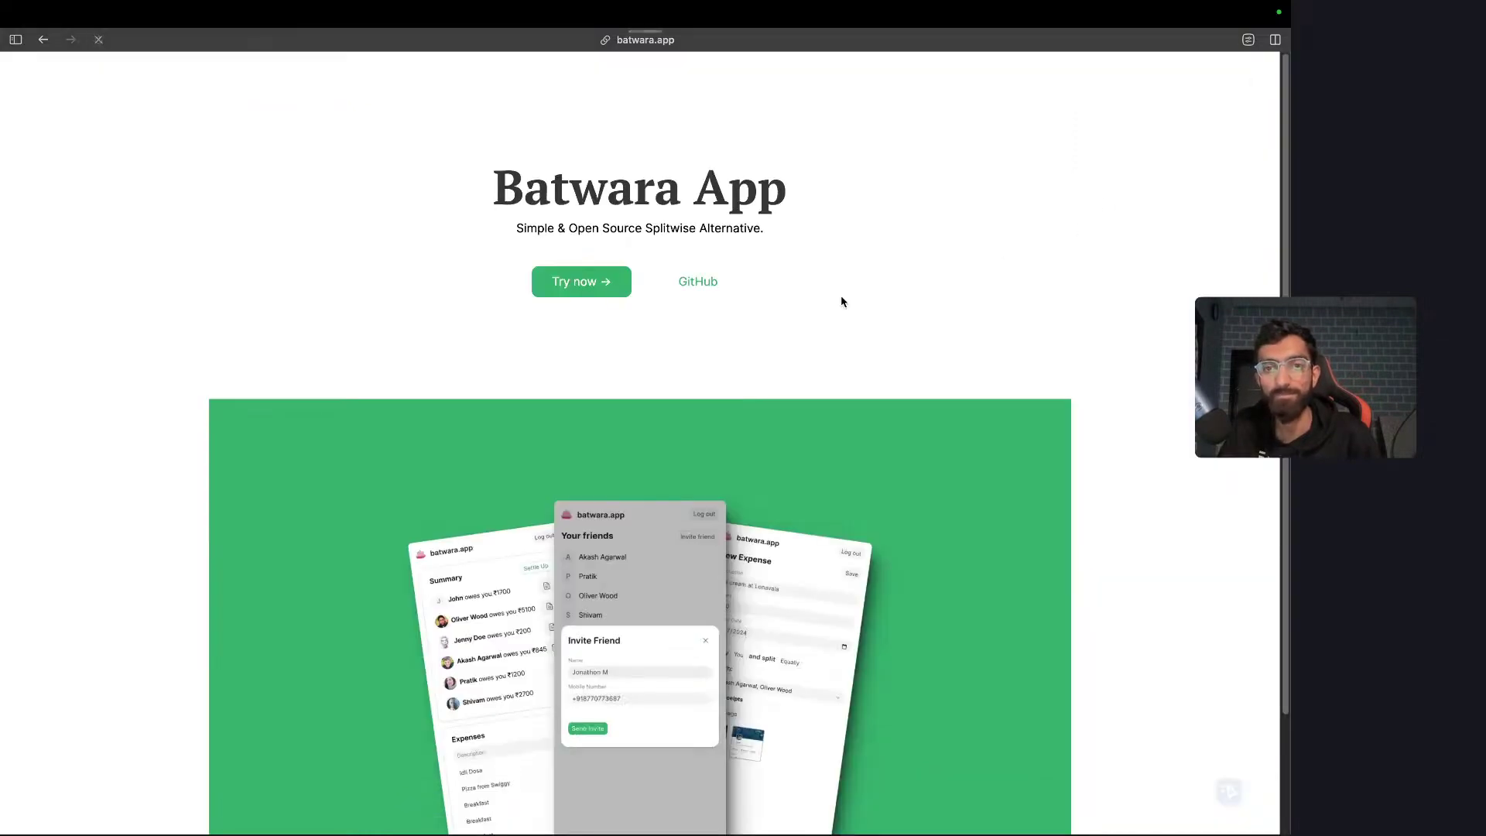
scroll(840, 302, down, 3)
scroll(774, 301, up, 3)
click(694, 283)
key(super+bracketleft)
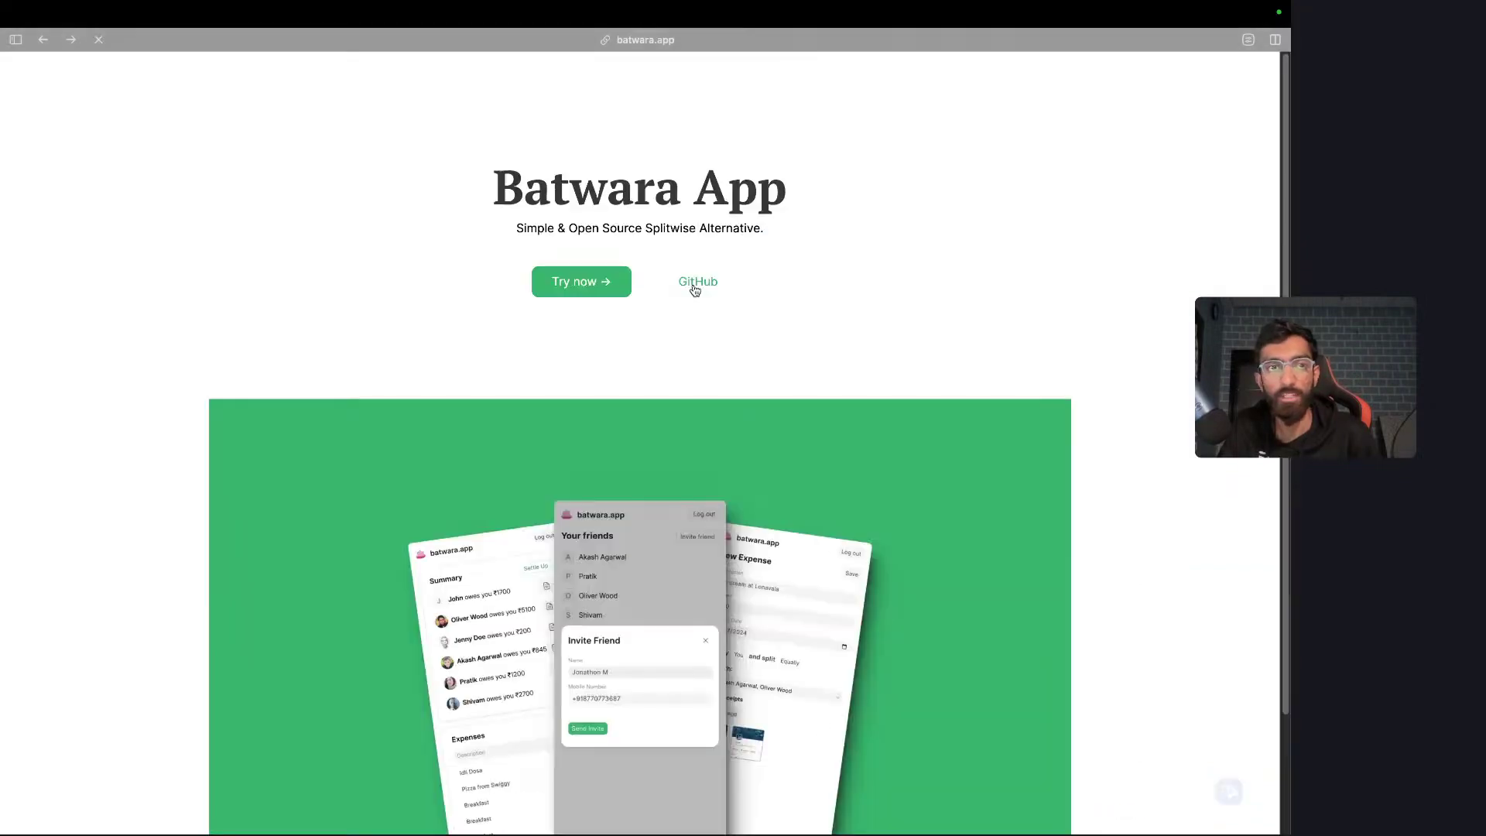
key(super+t)
key(Return)
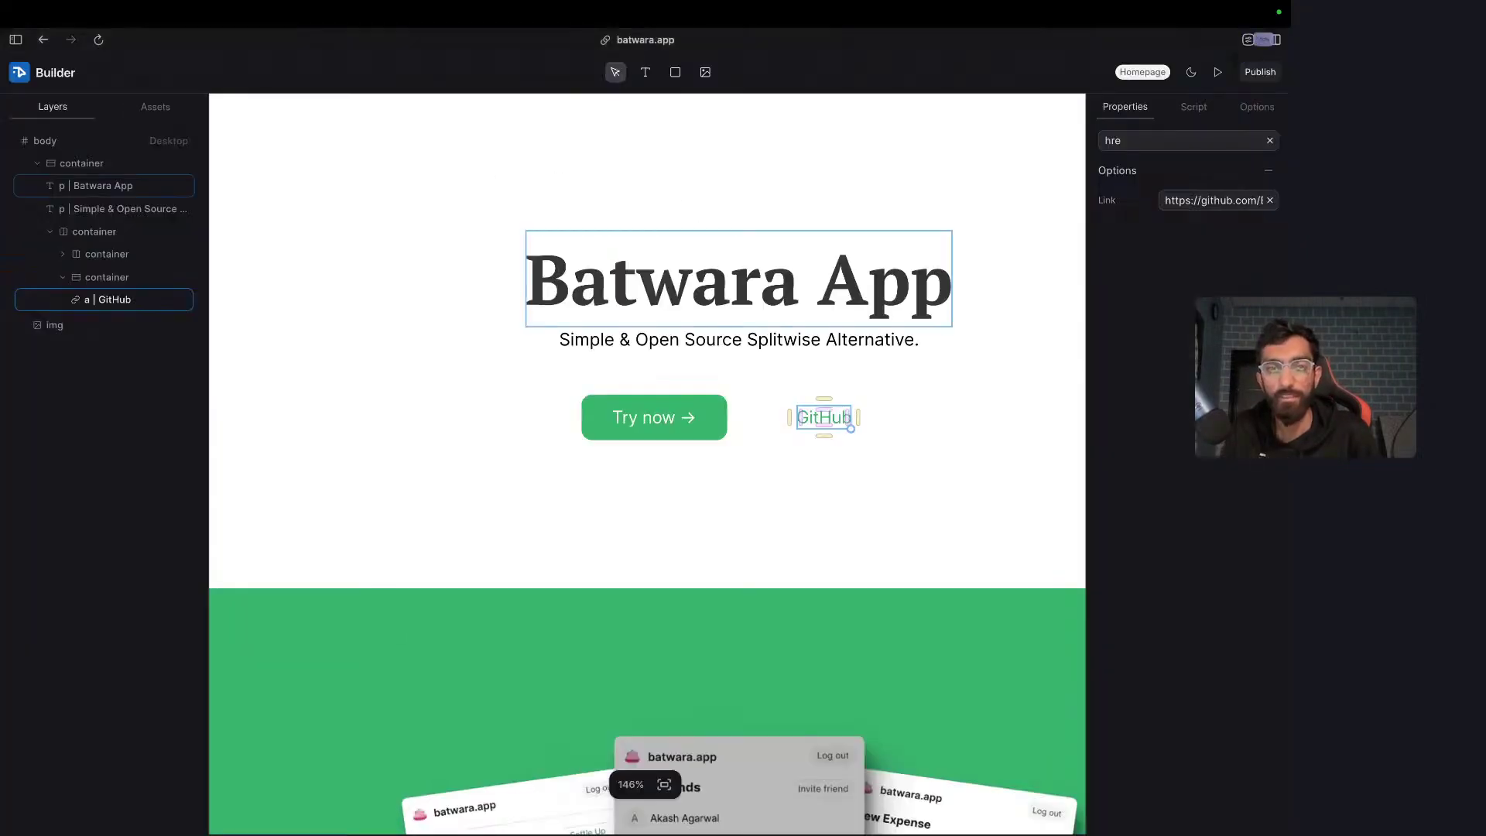
- Change the tag of the green "Try now" button's container to "a"
click(689, 417)
click(718, 415)
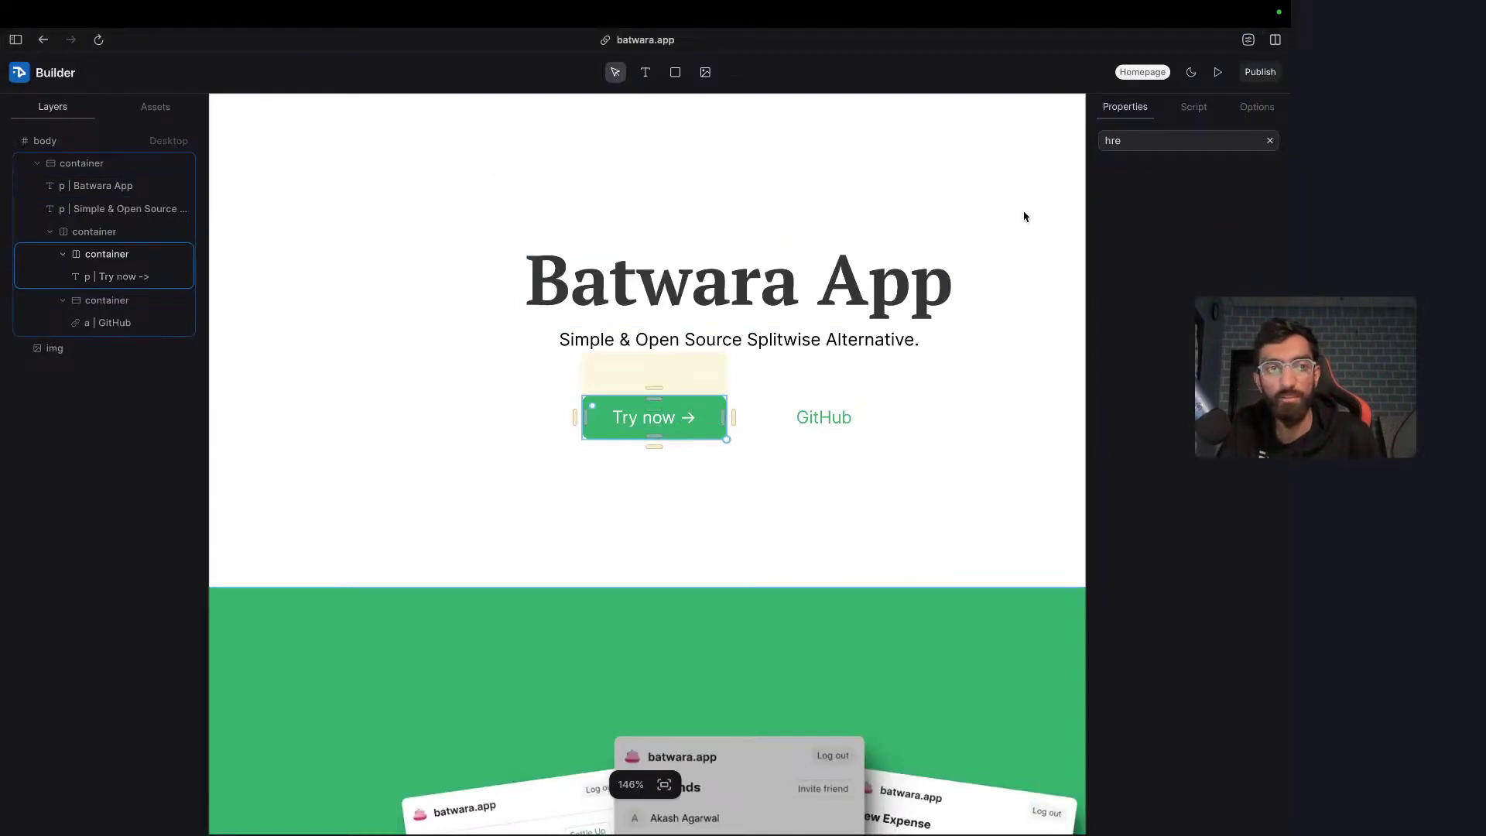
double_click(1144, 140)
text(tag)
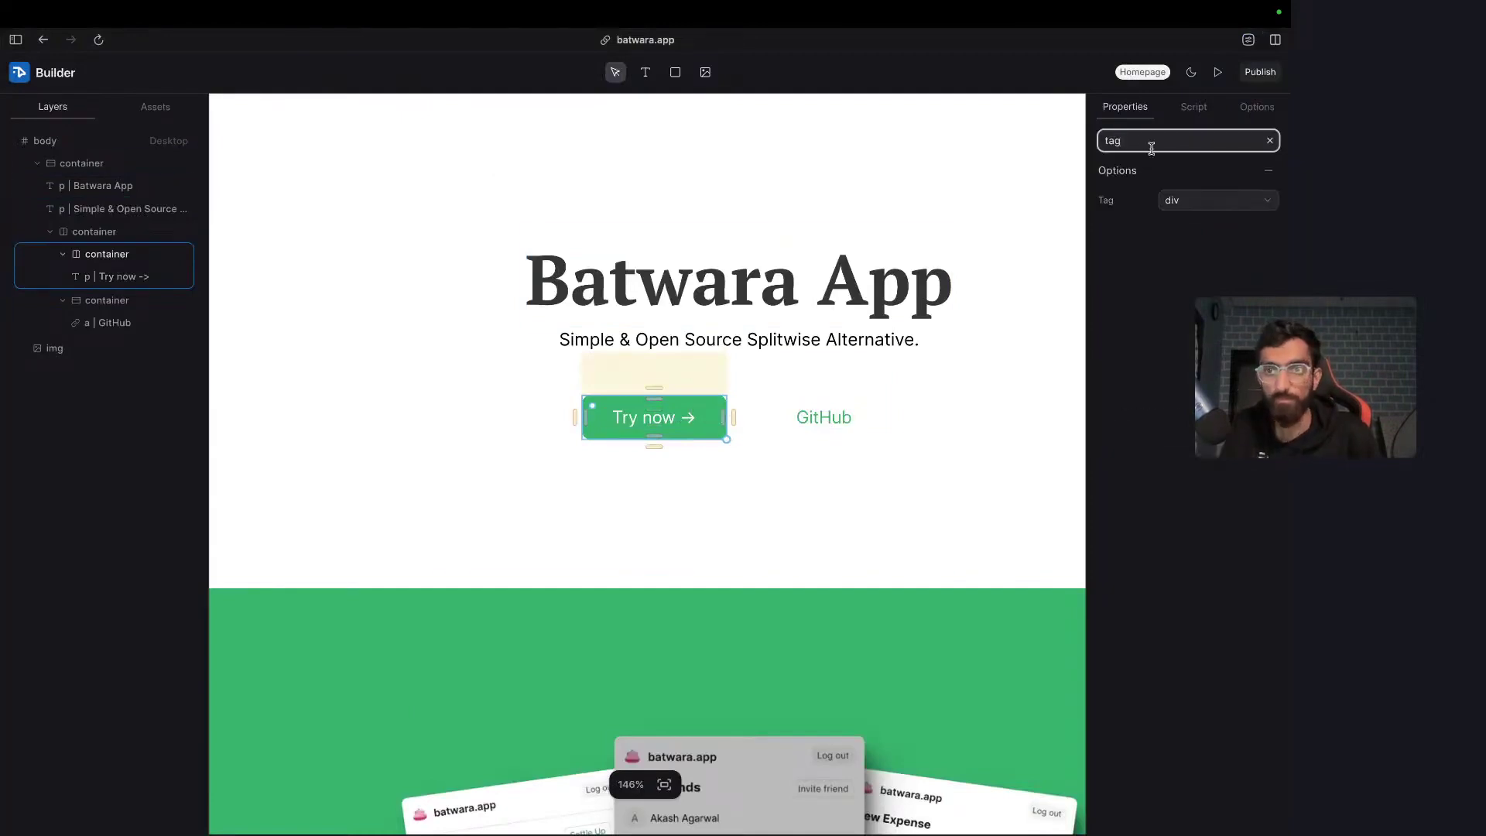
click(1201, 204)
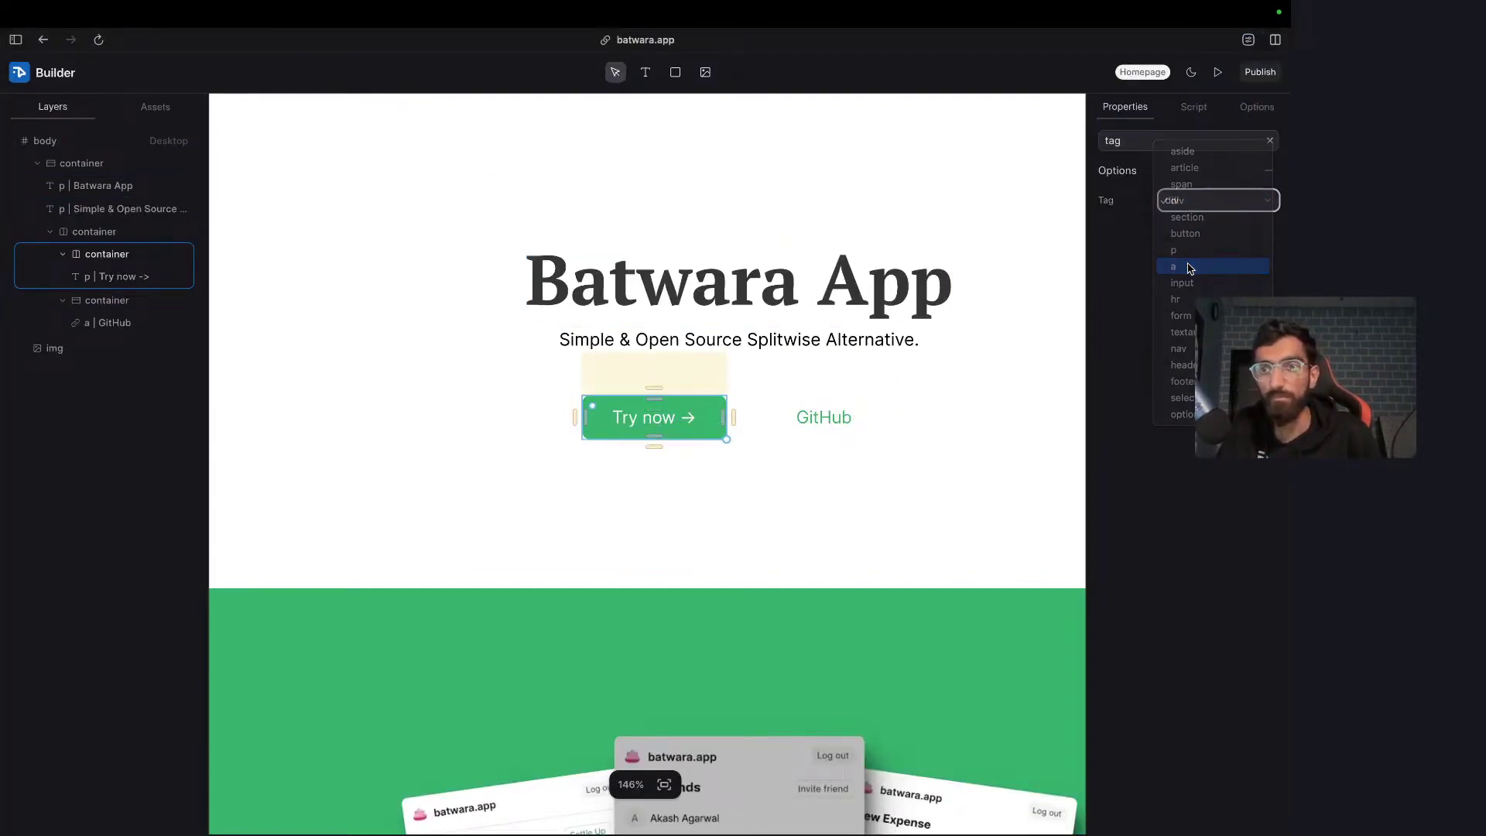
click(1185, 192)
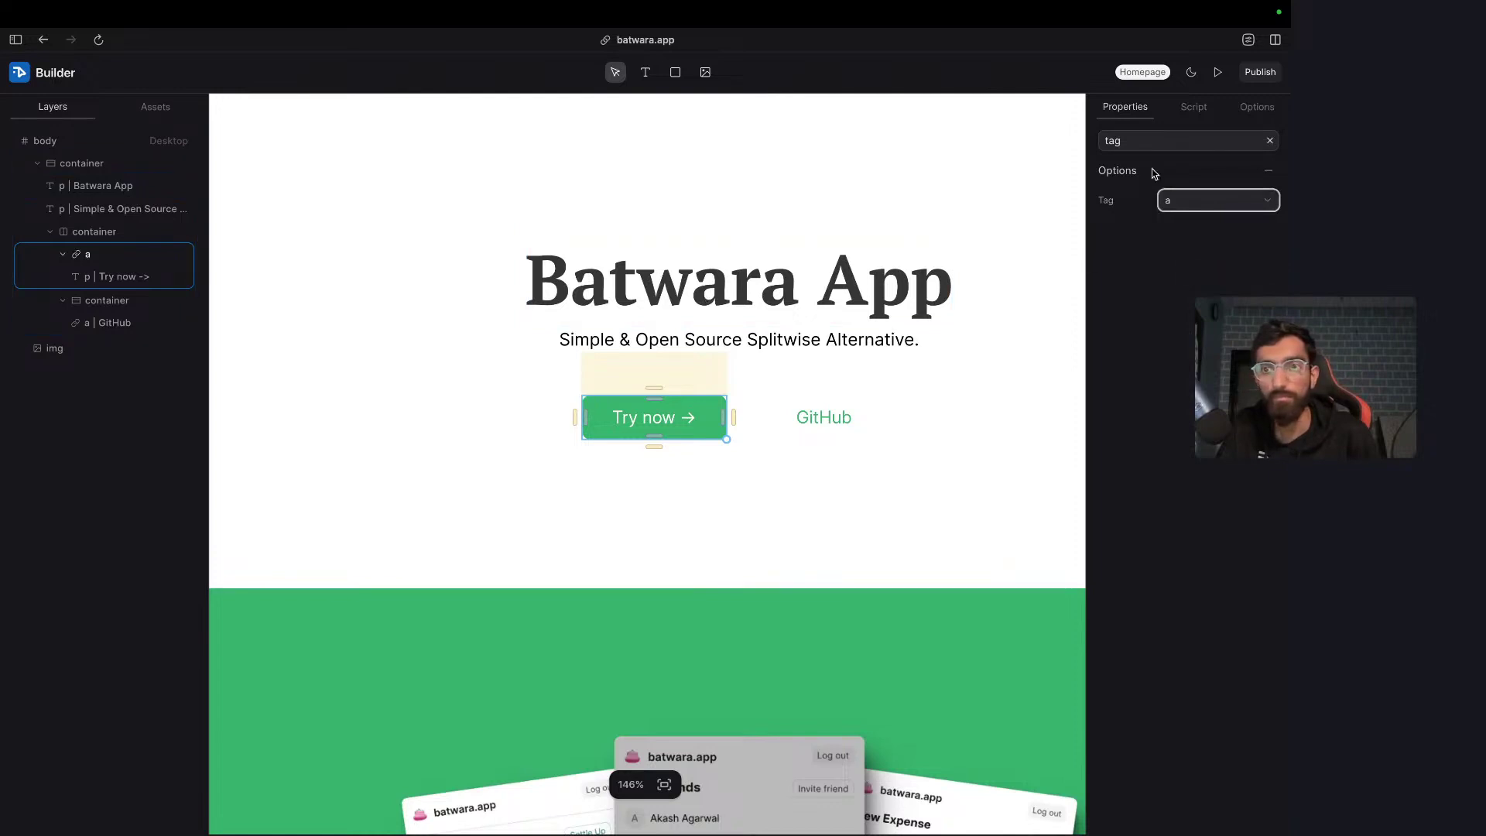
- Set the link of the "Try now" button to //frontend
double_click(1125, 139)
text(link)
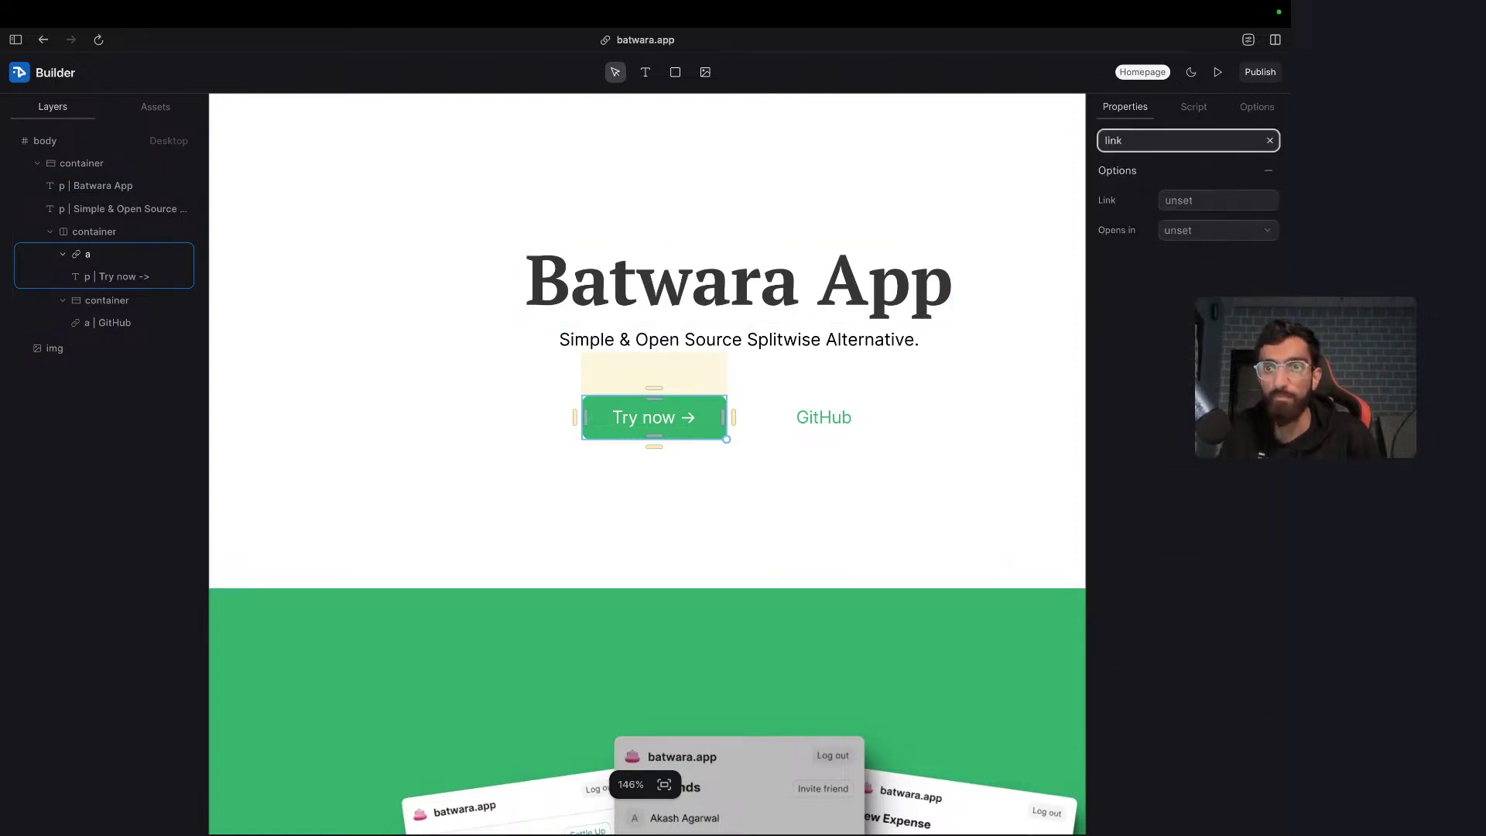
click(1231, 248)
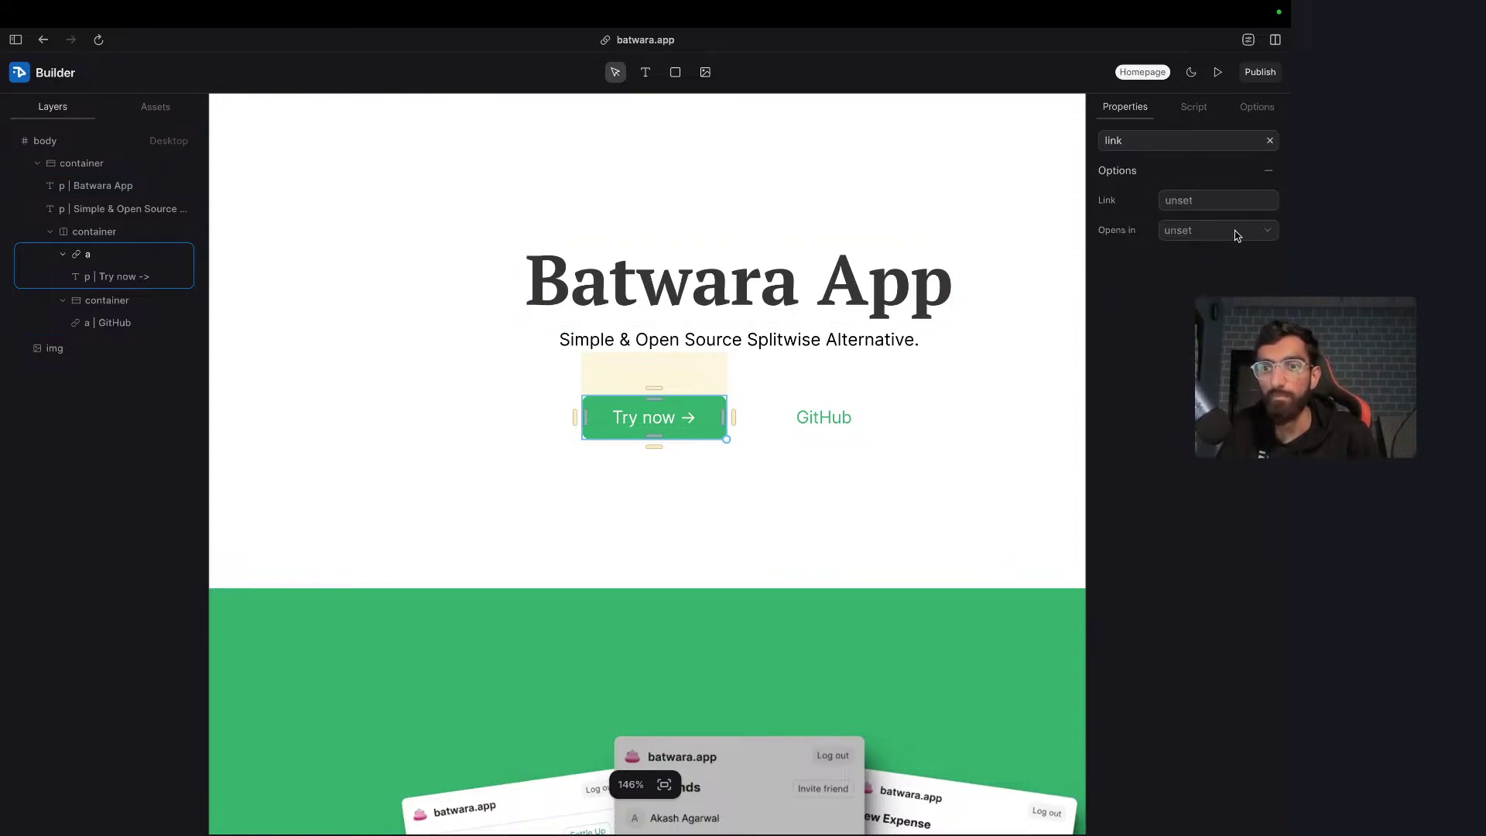
click(1180, 203)
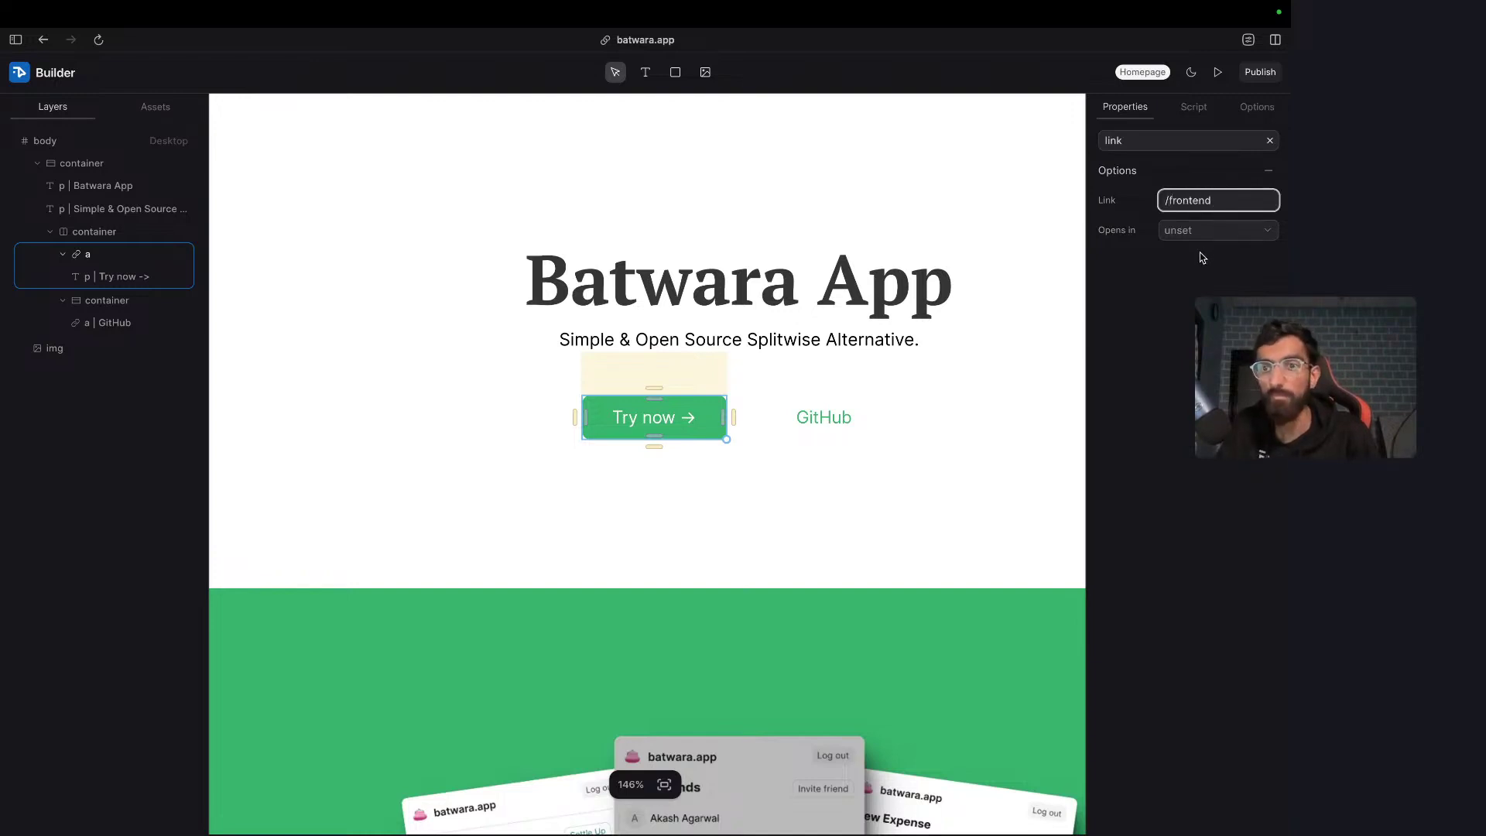
- Set the GitHub text link to open in a new tab
click(777, 424)
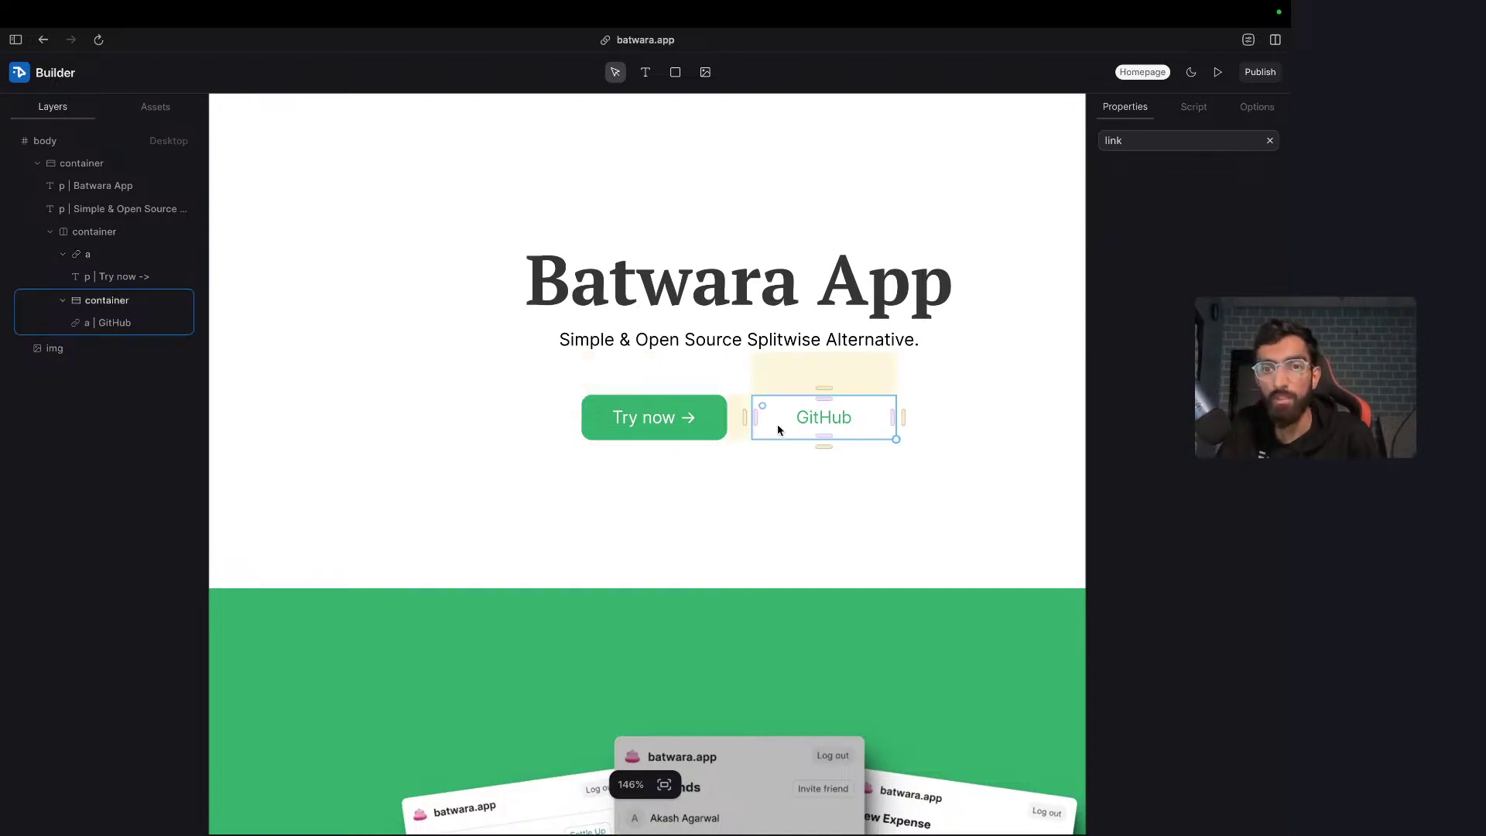
double_click(1139, 145)
text(opt)
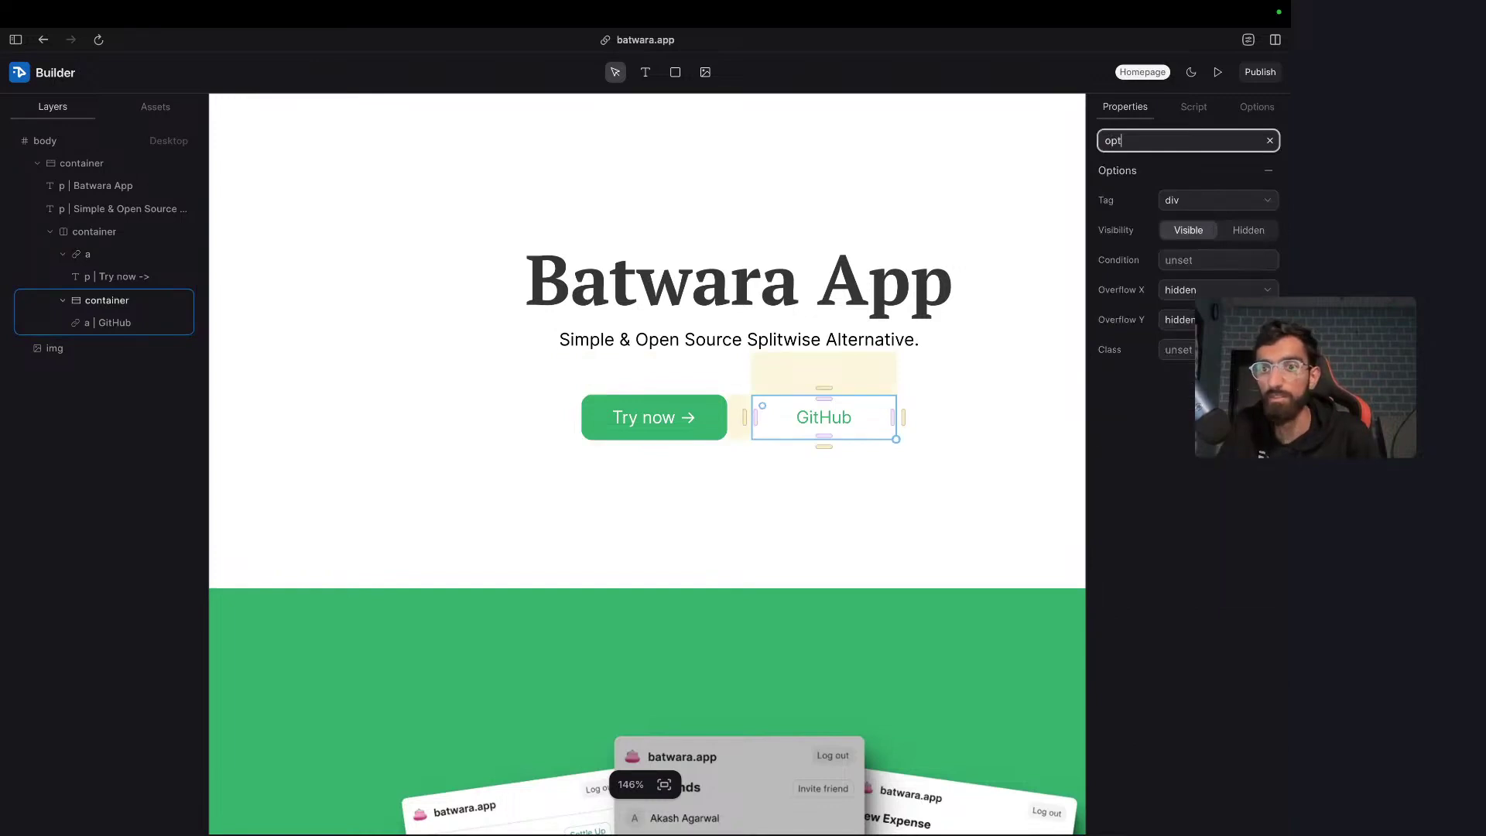
click(141, 324)
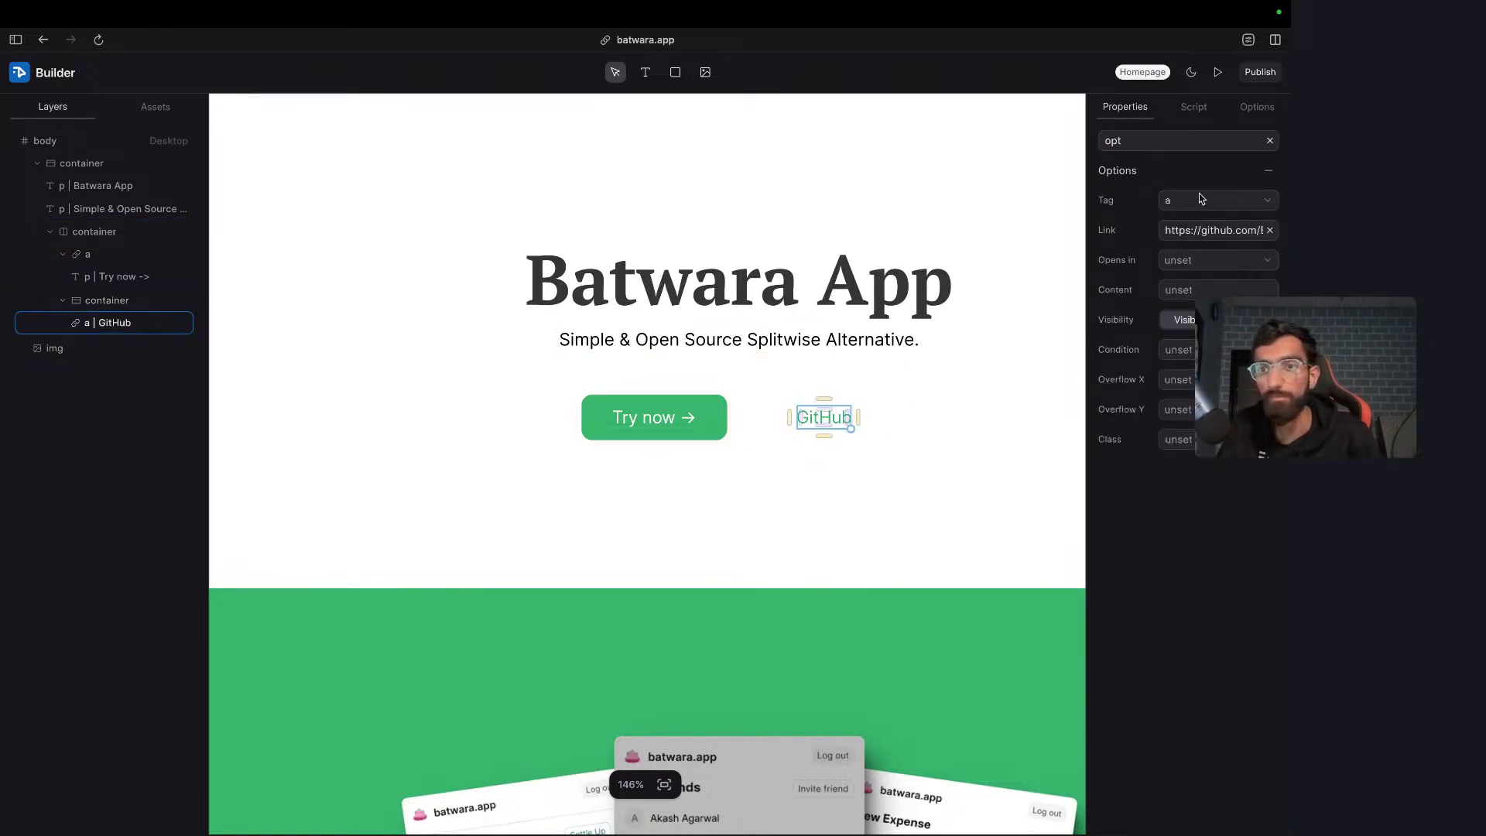
click(1184, 259)
click(1188, 275)
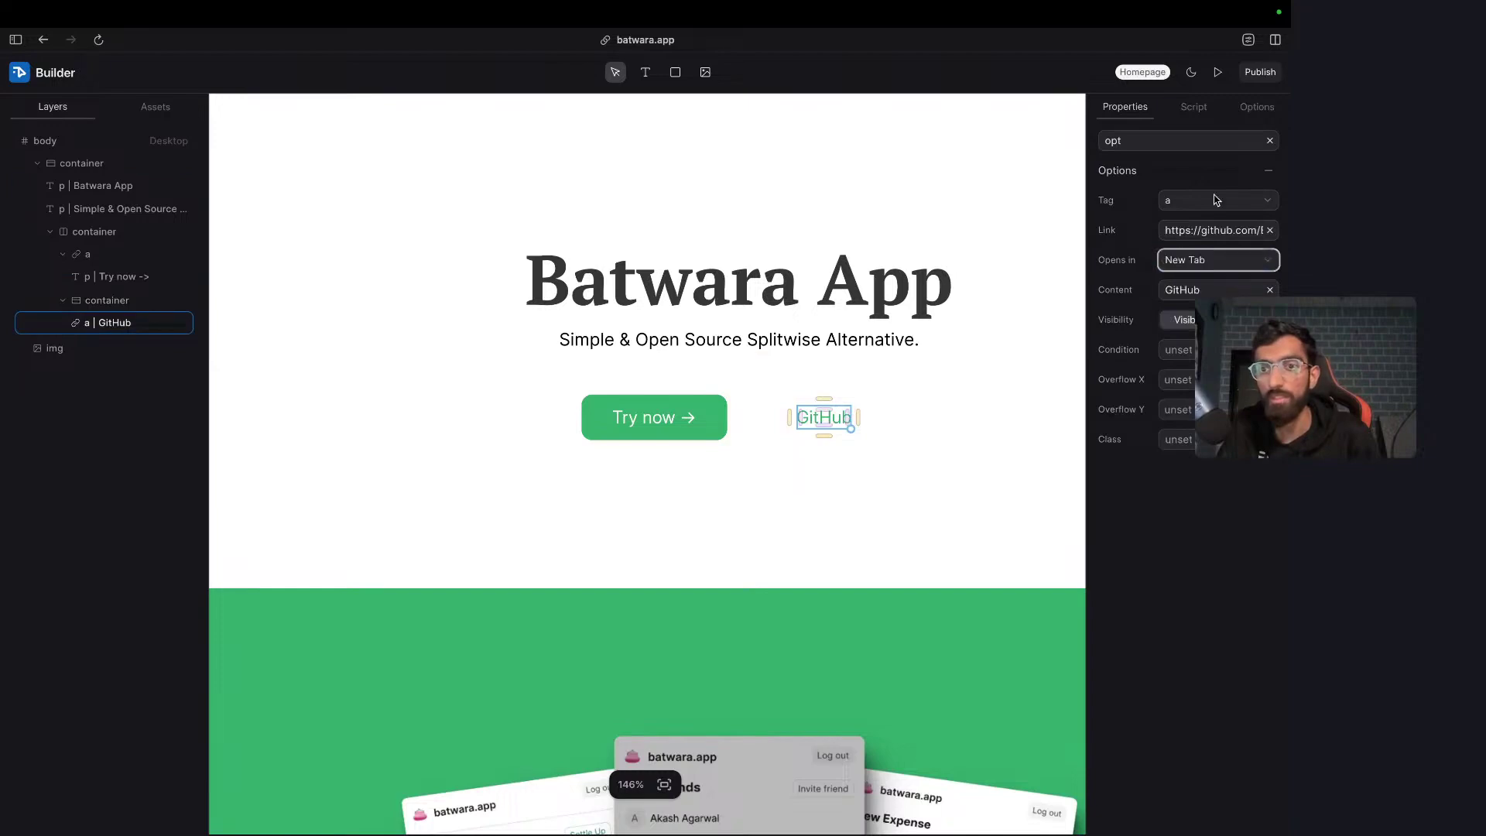
- Publish the updated page and test the "Try now" and GitHub links on the live page
click(1218, 72)
scroll(708, 299, down, 1)
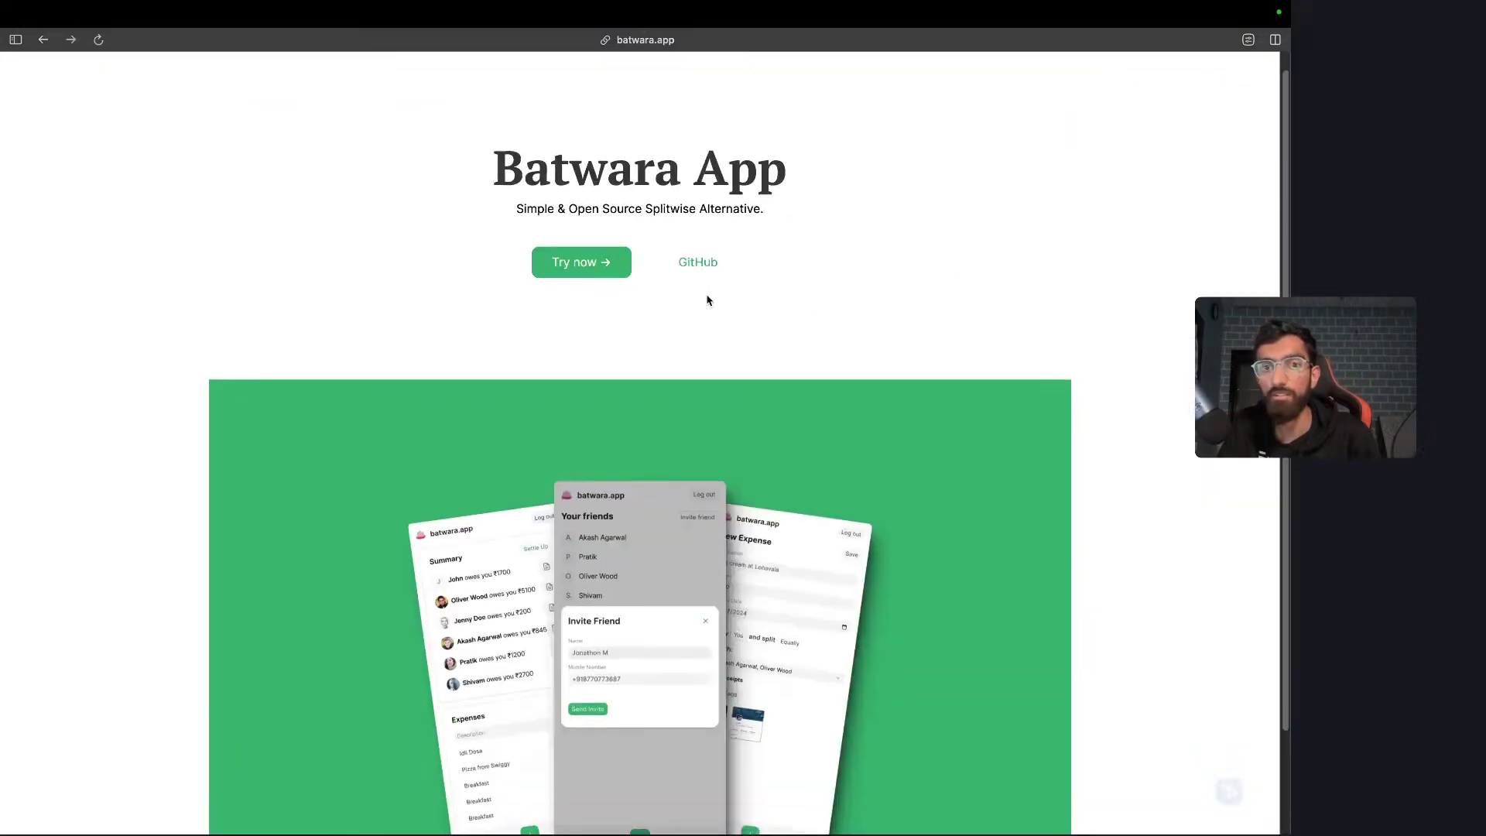
scroll(706, 302, down, 3)
scroll(704, 295, up, 4)
scroll(681, 313, down, 1)
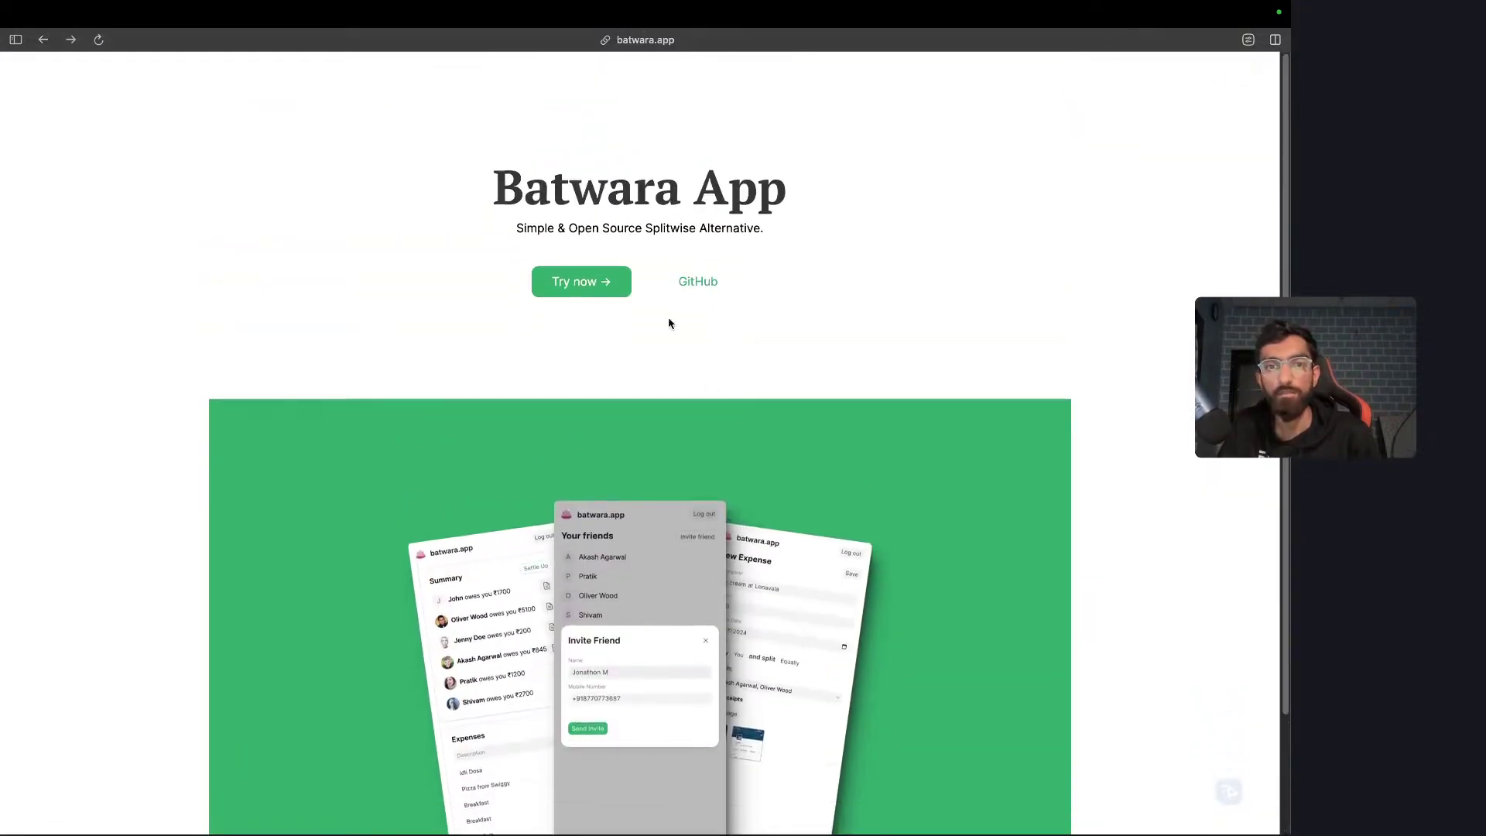
click(590, 285)
scroll(588, 284, left, 5)
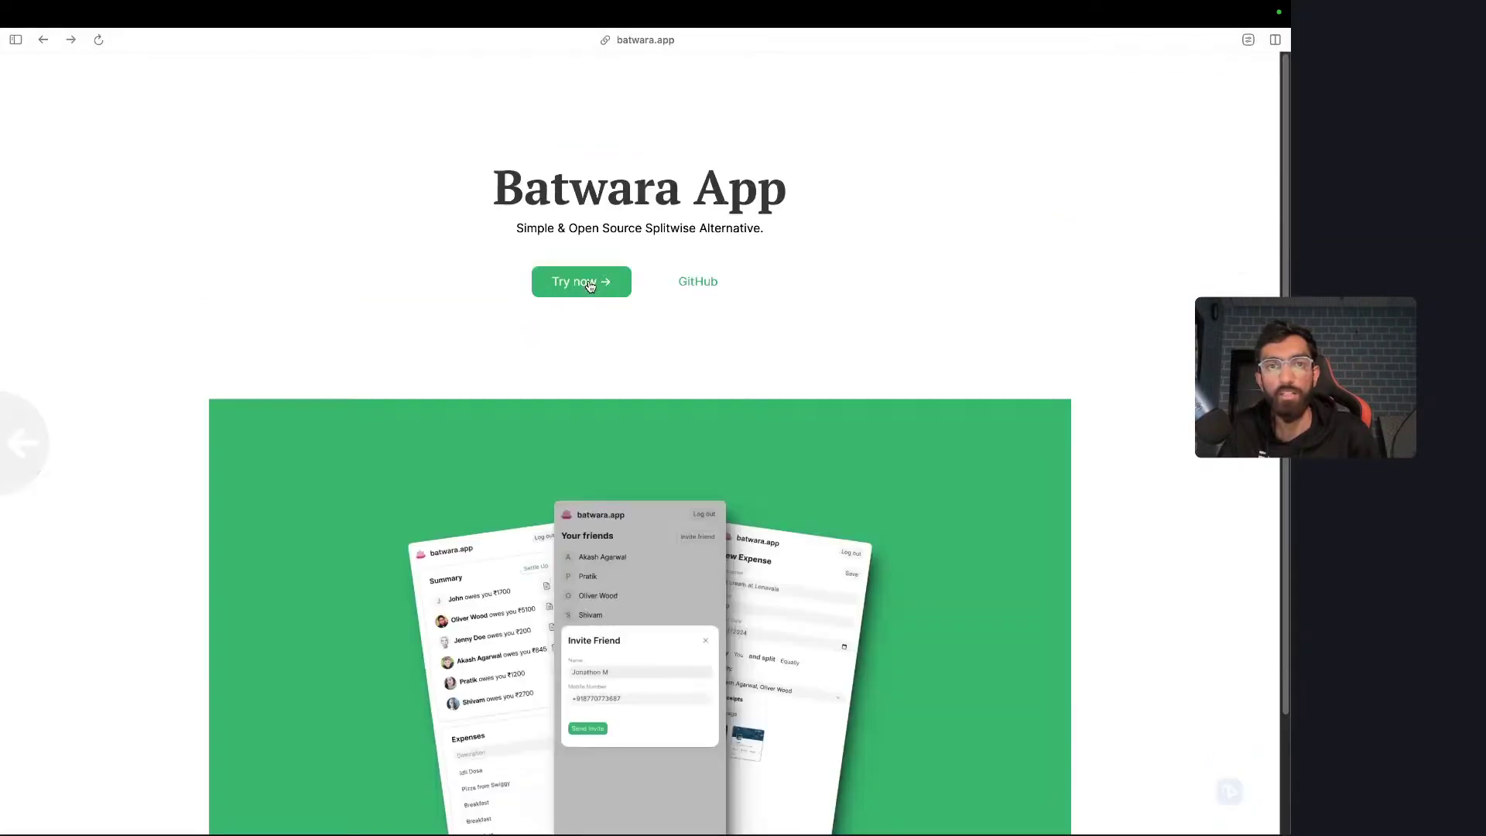
click(716, 290)
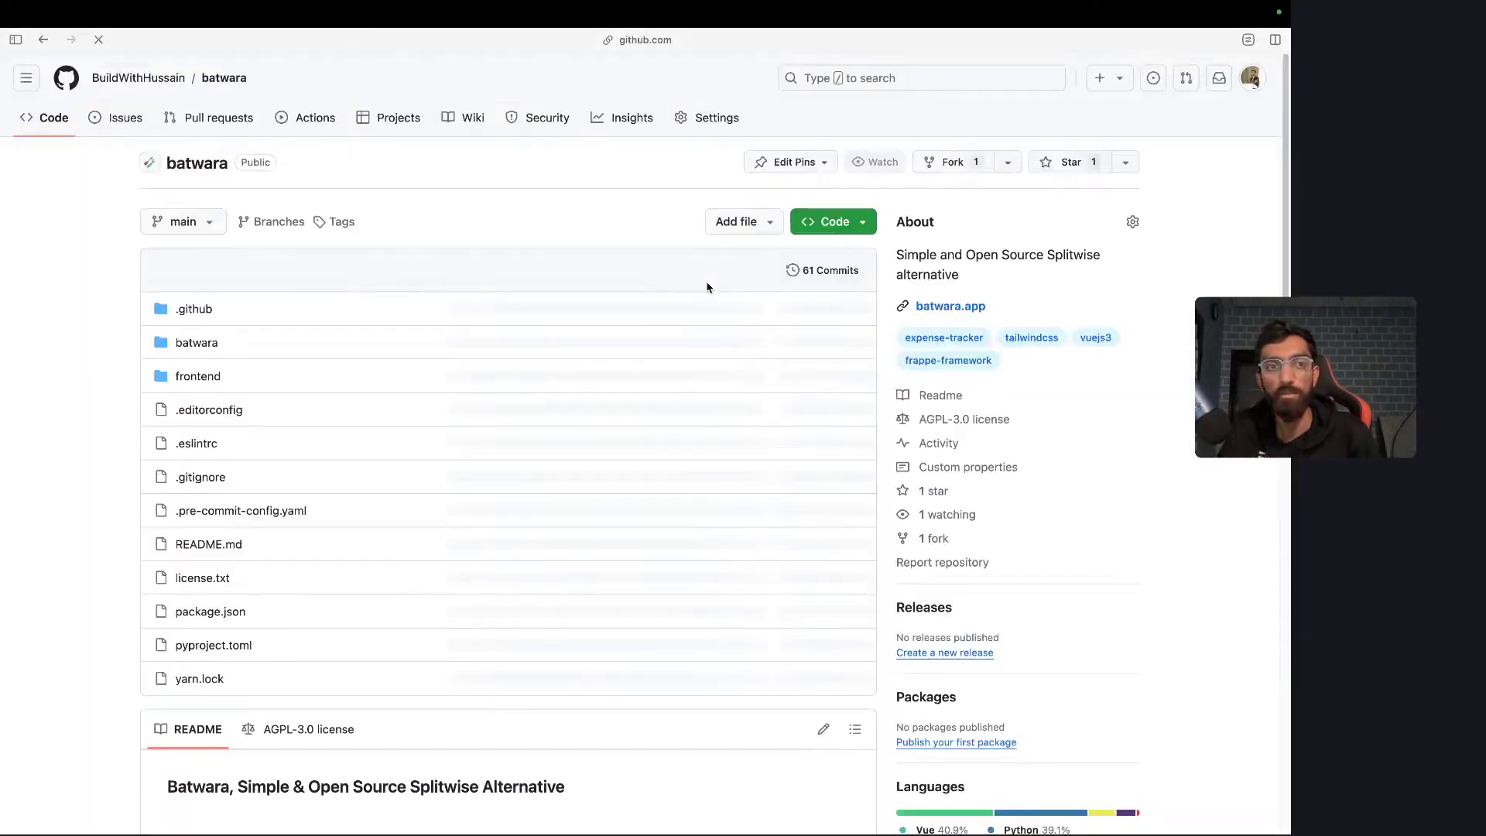
scroll(708, 287, left, 5)
click(645, 40)
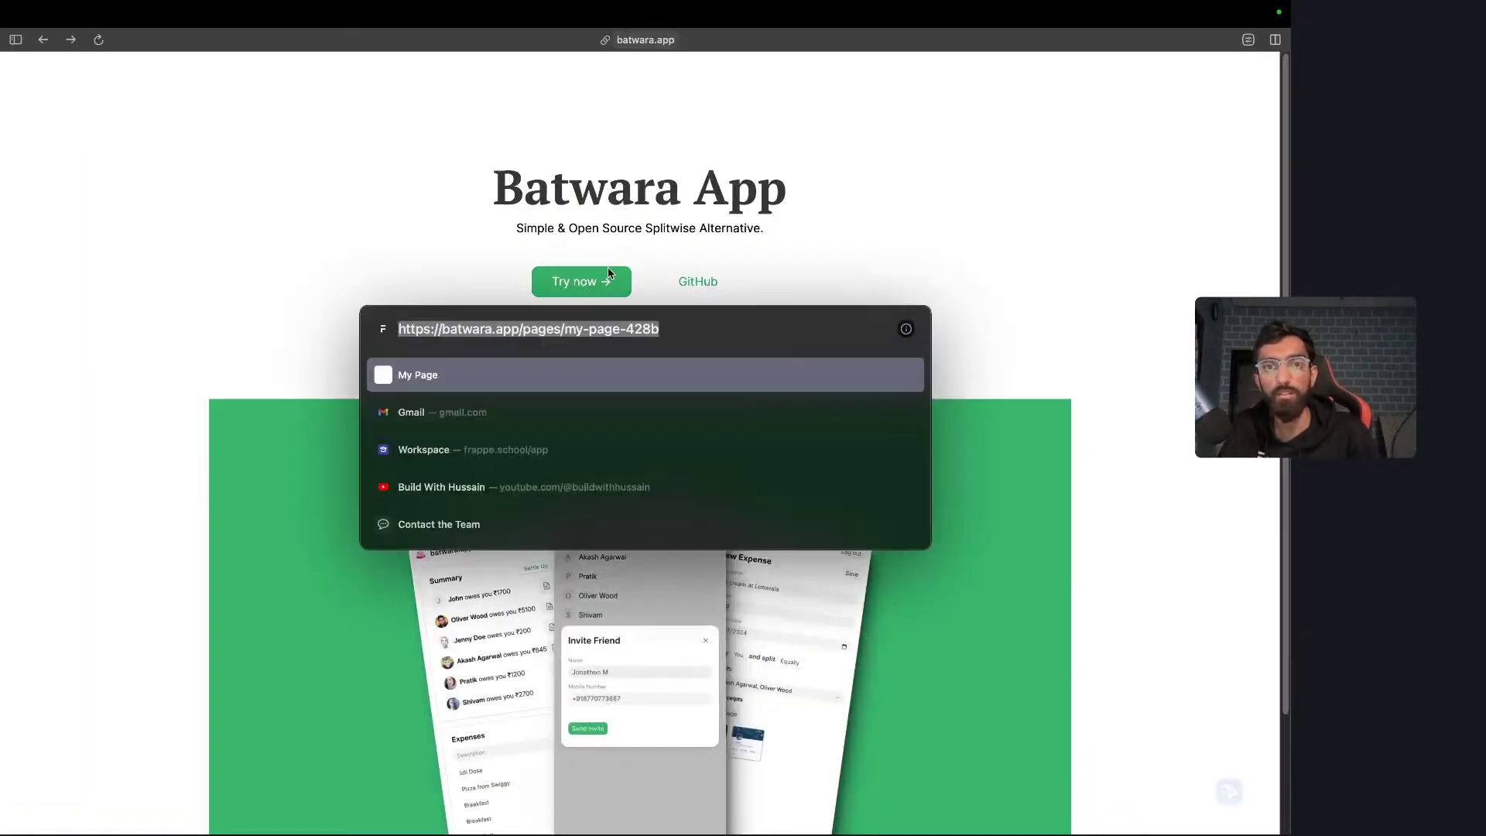
double_click(525, 334)
key(shift+End)
key(BackSpace)
key(Return)
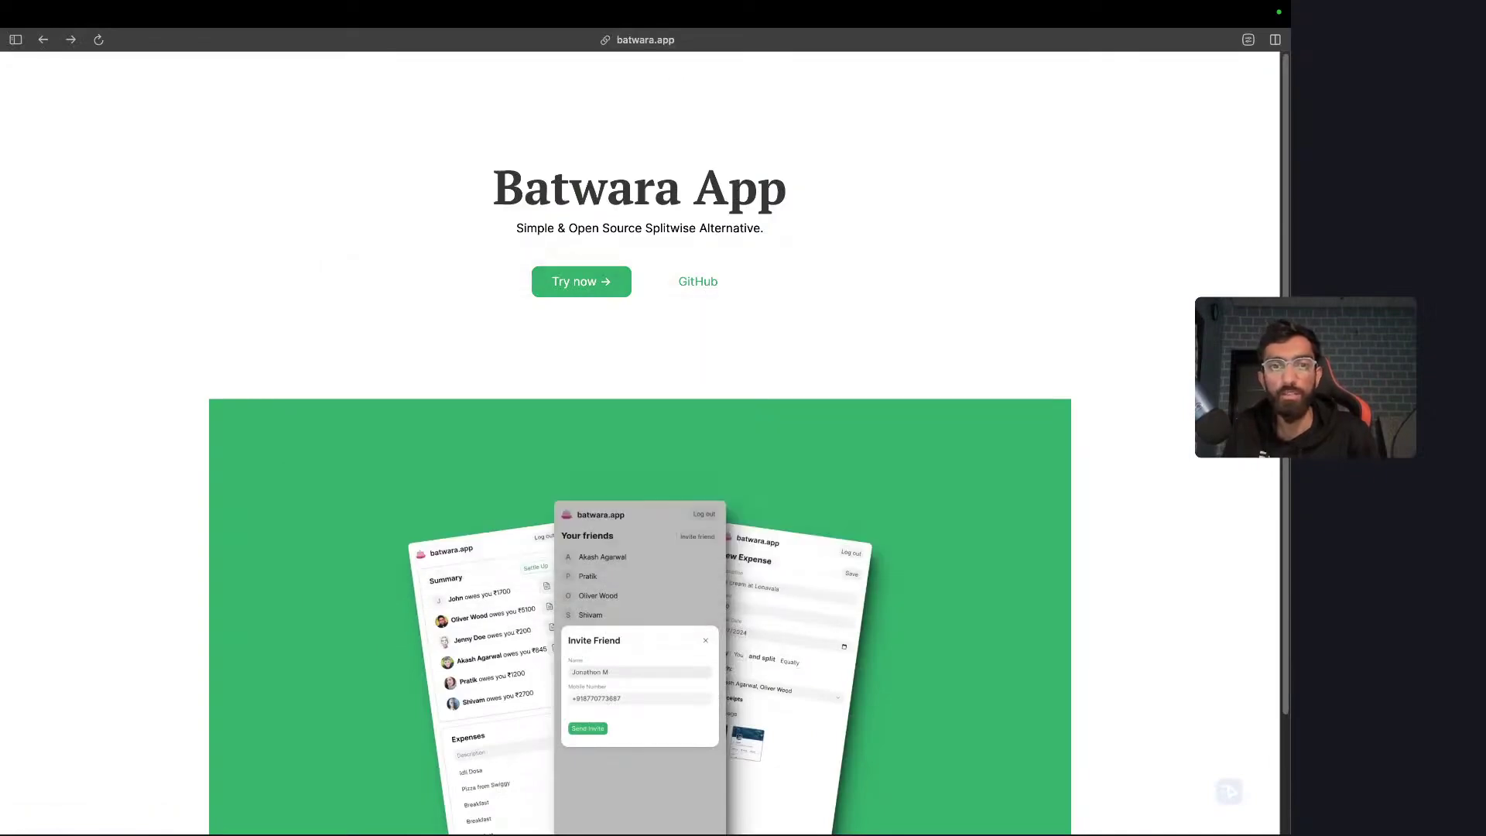
key(super+shift+c)
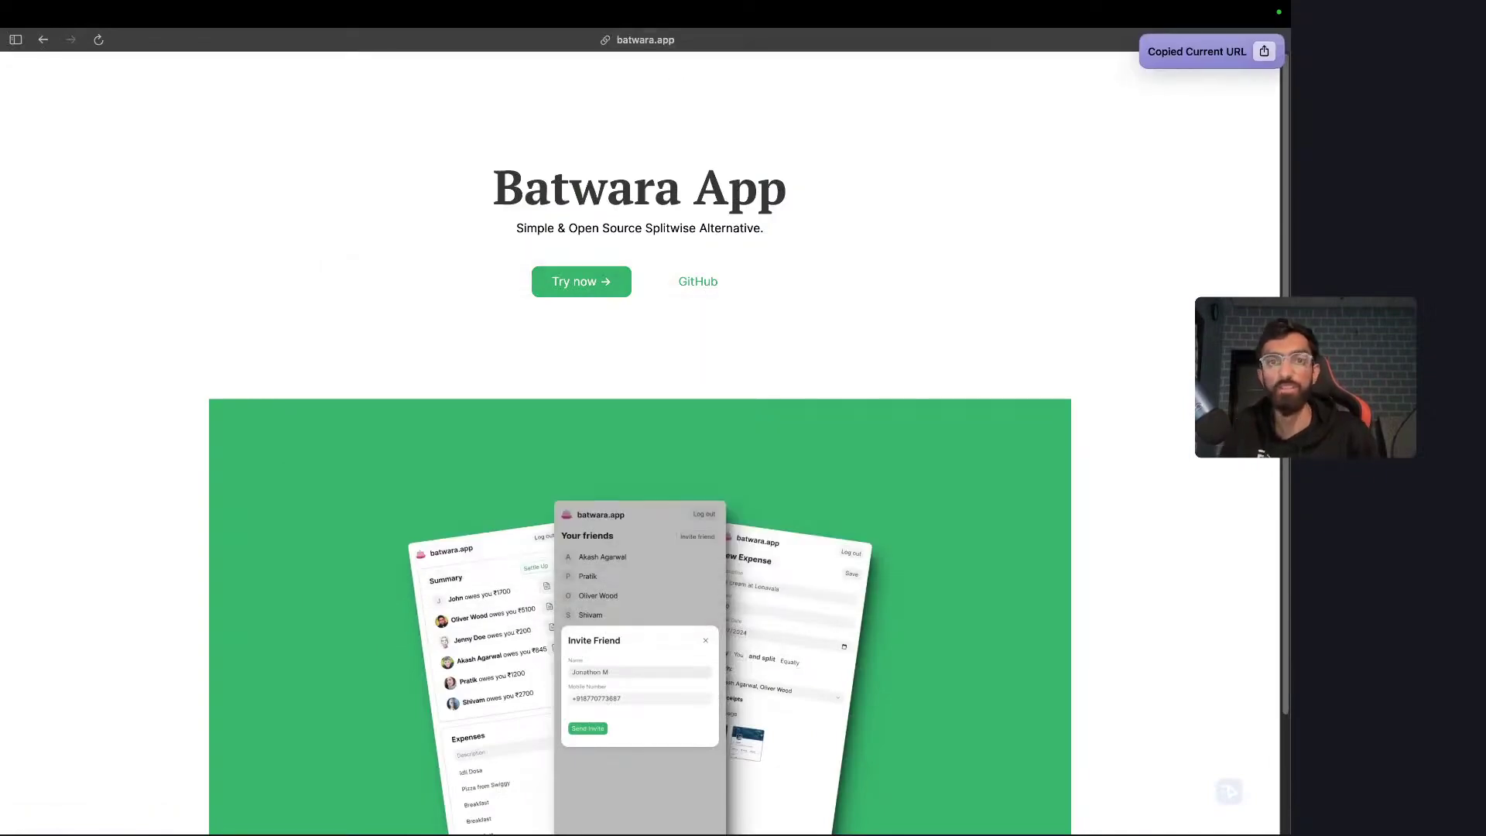
key(super+Tab)
key(super+space)
text(te)
key(Return)
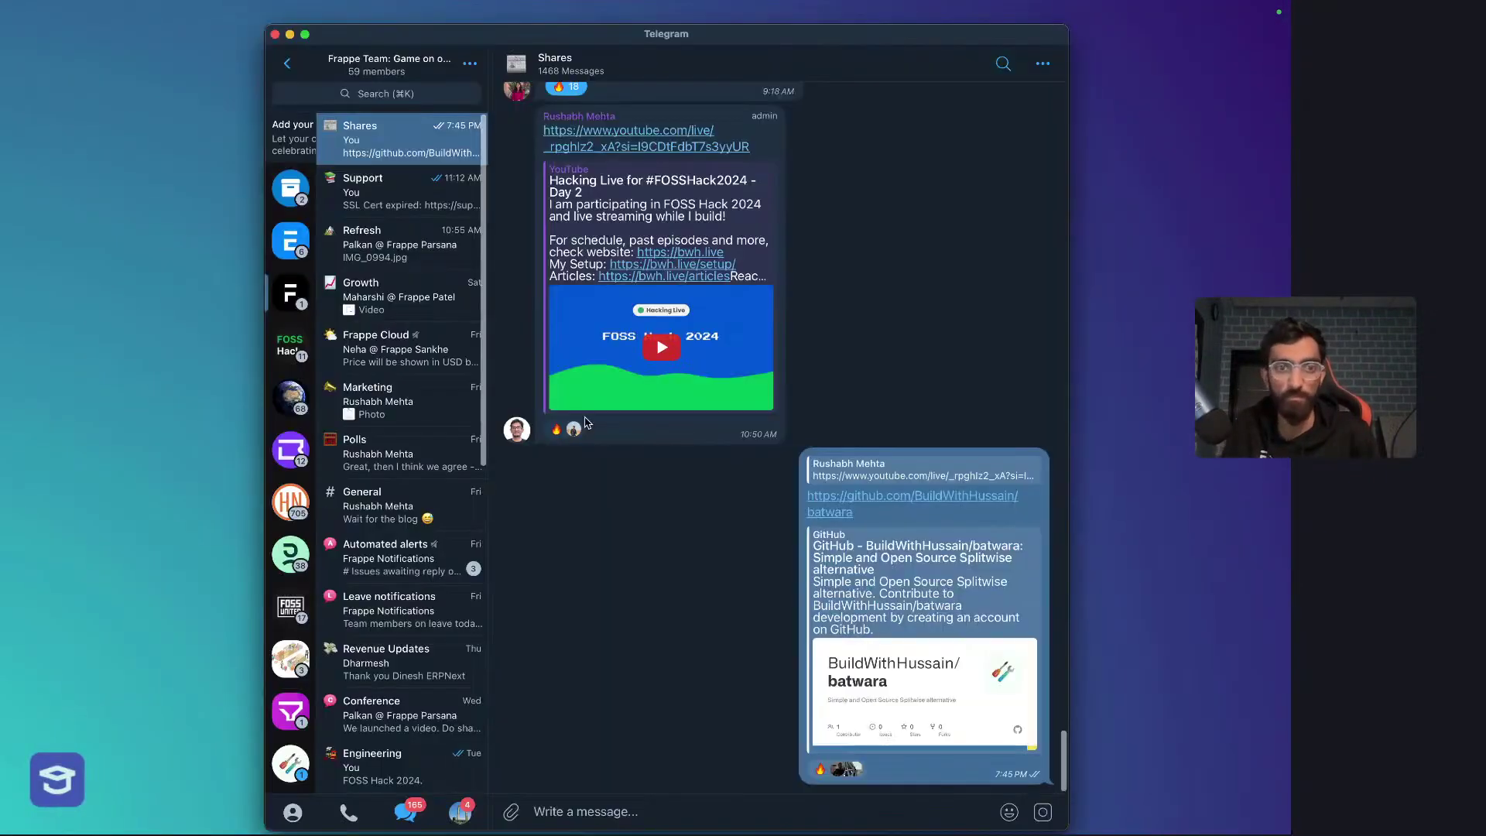
scroll(405, 164, up, 2)
click(395, 93)
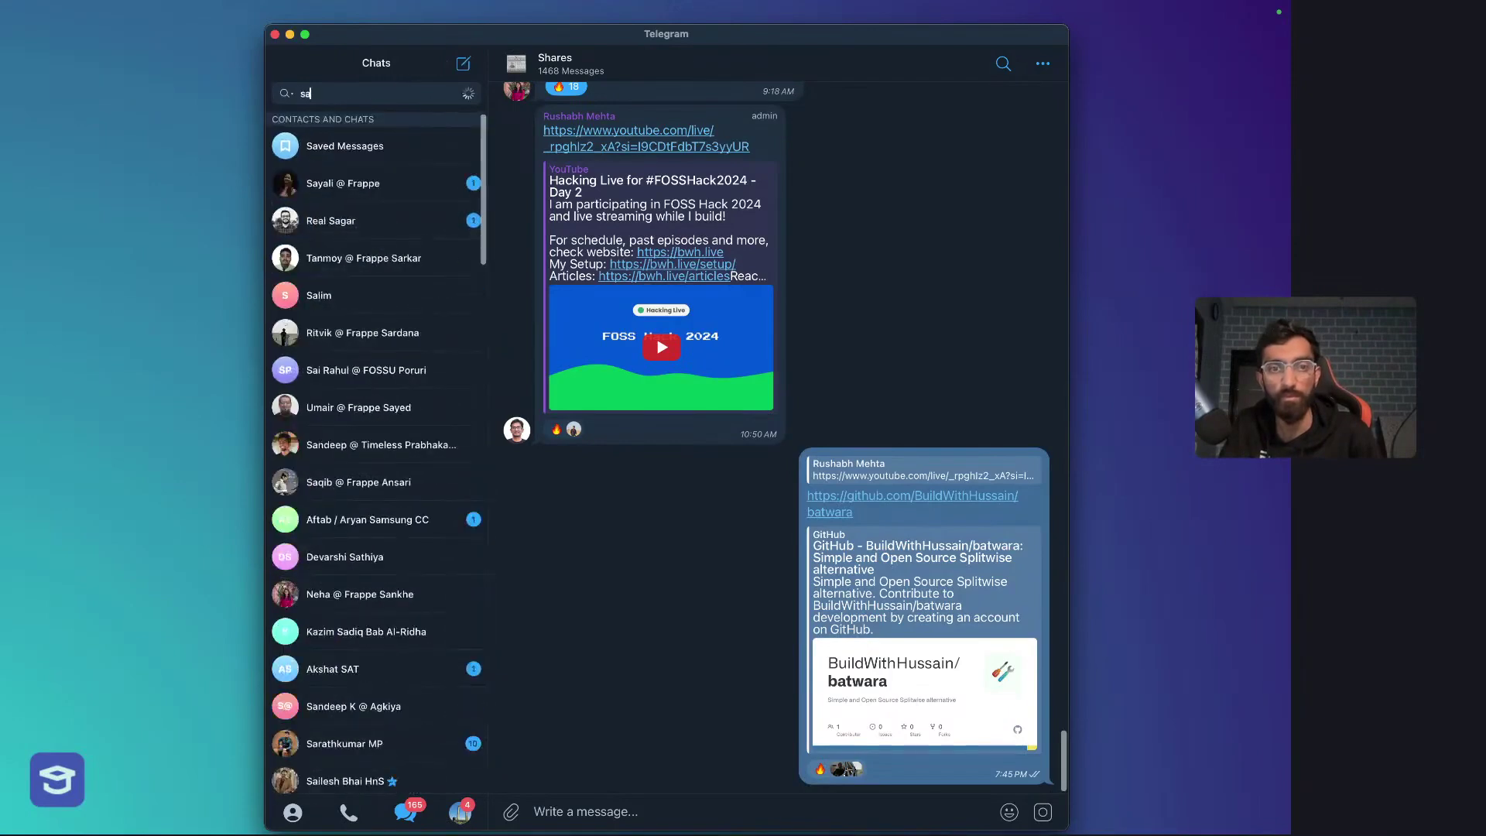
text(saved)
key(Return)
key(super+v)
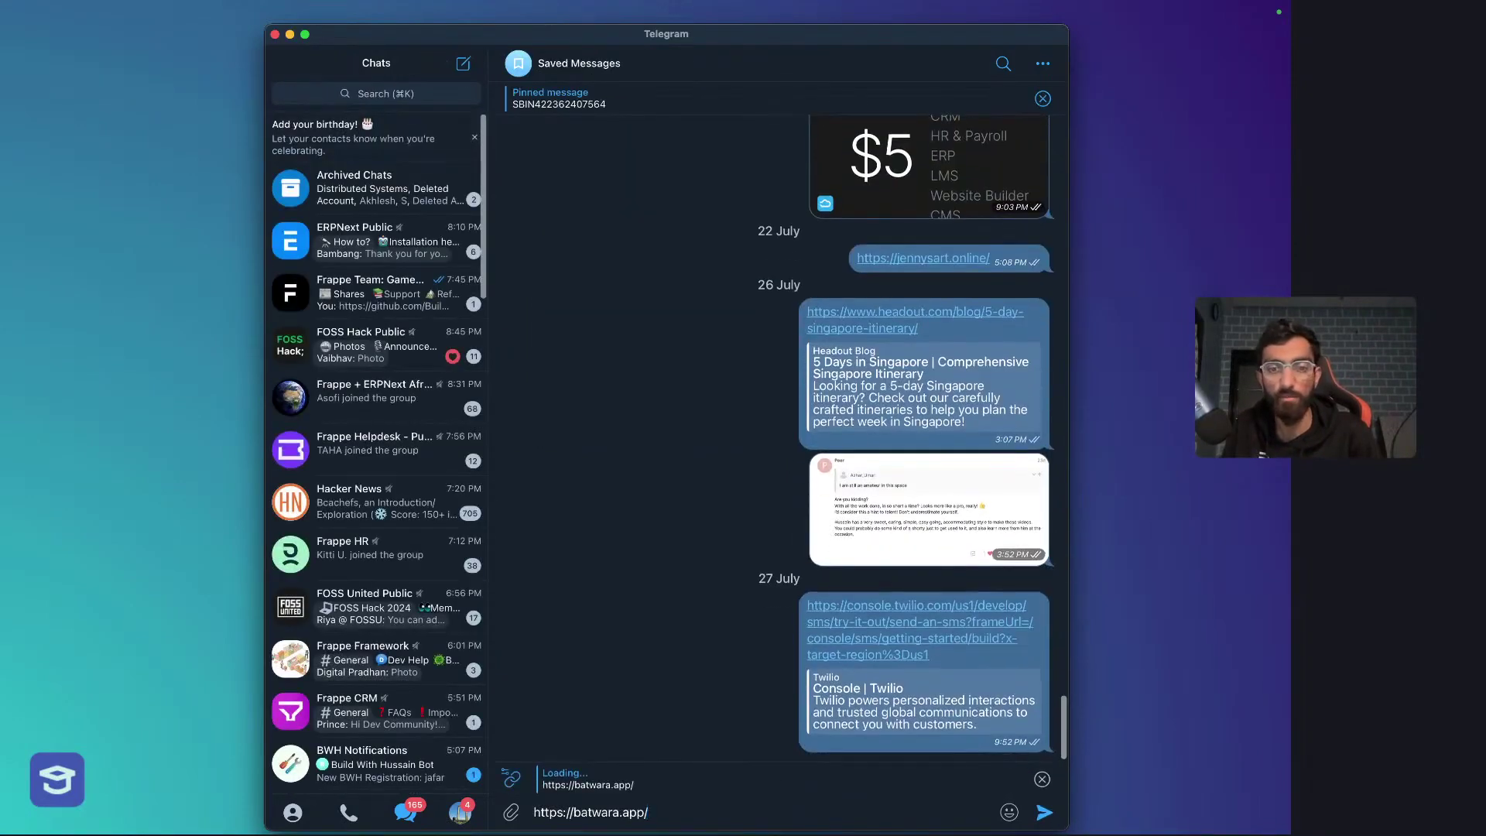
key(Return)
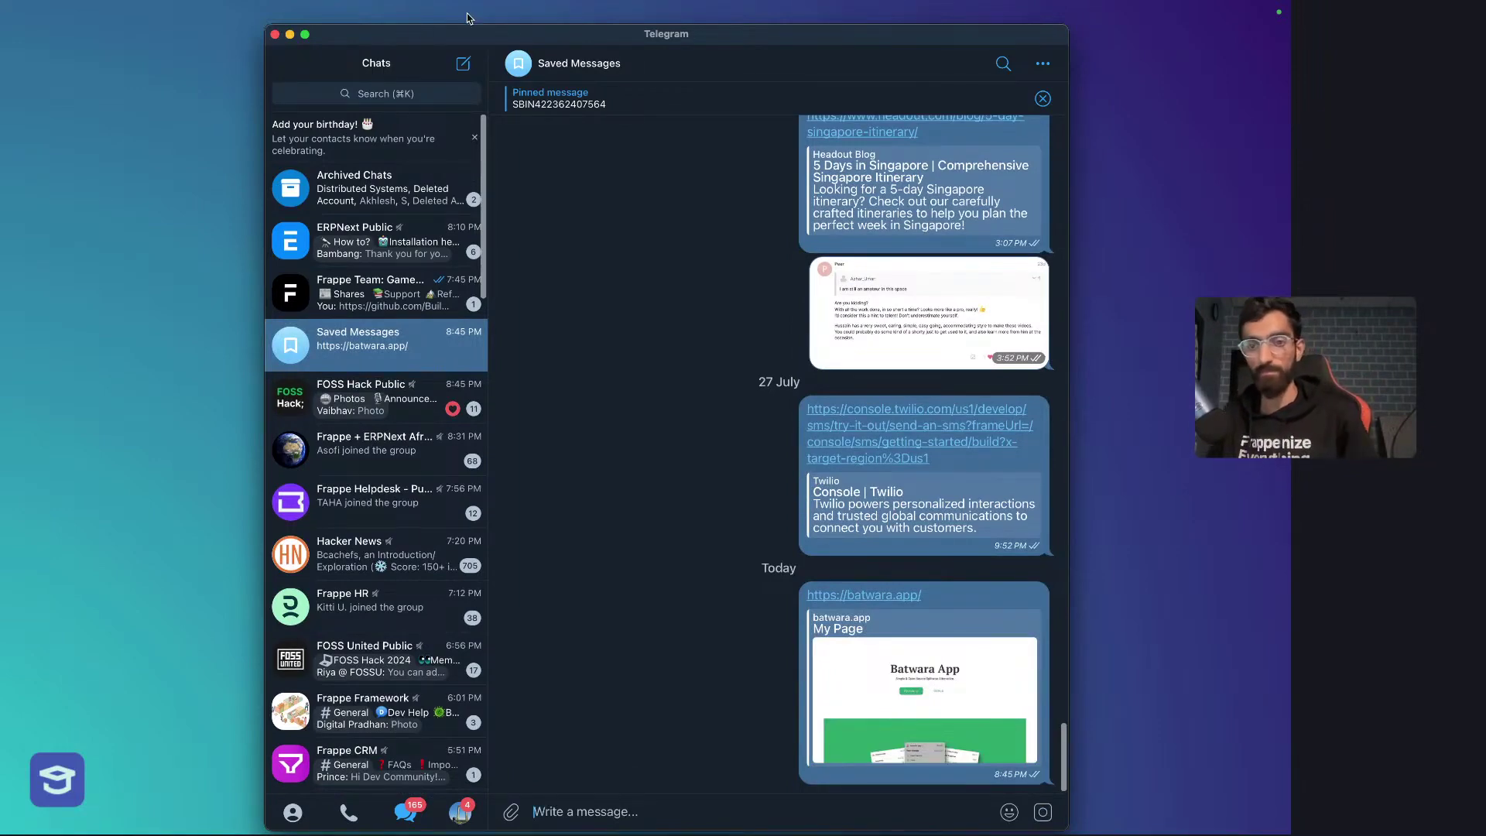
- Open the batwara.app link from the sent message and look over the live homepage
click(863, 595)
scroll(723, 404, down, 3)
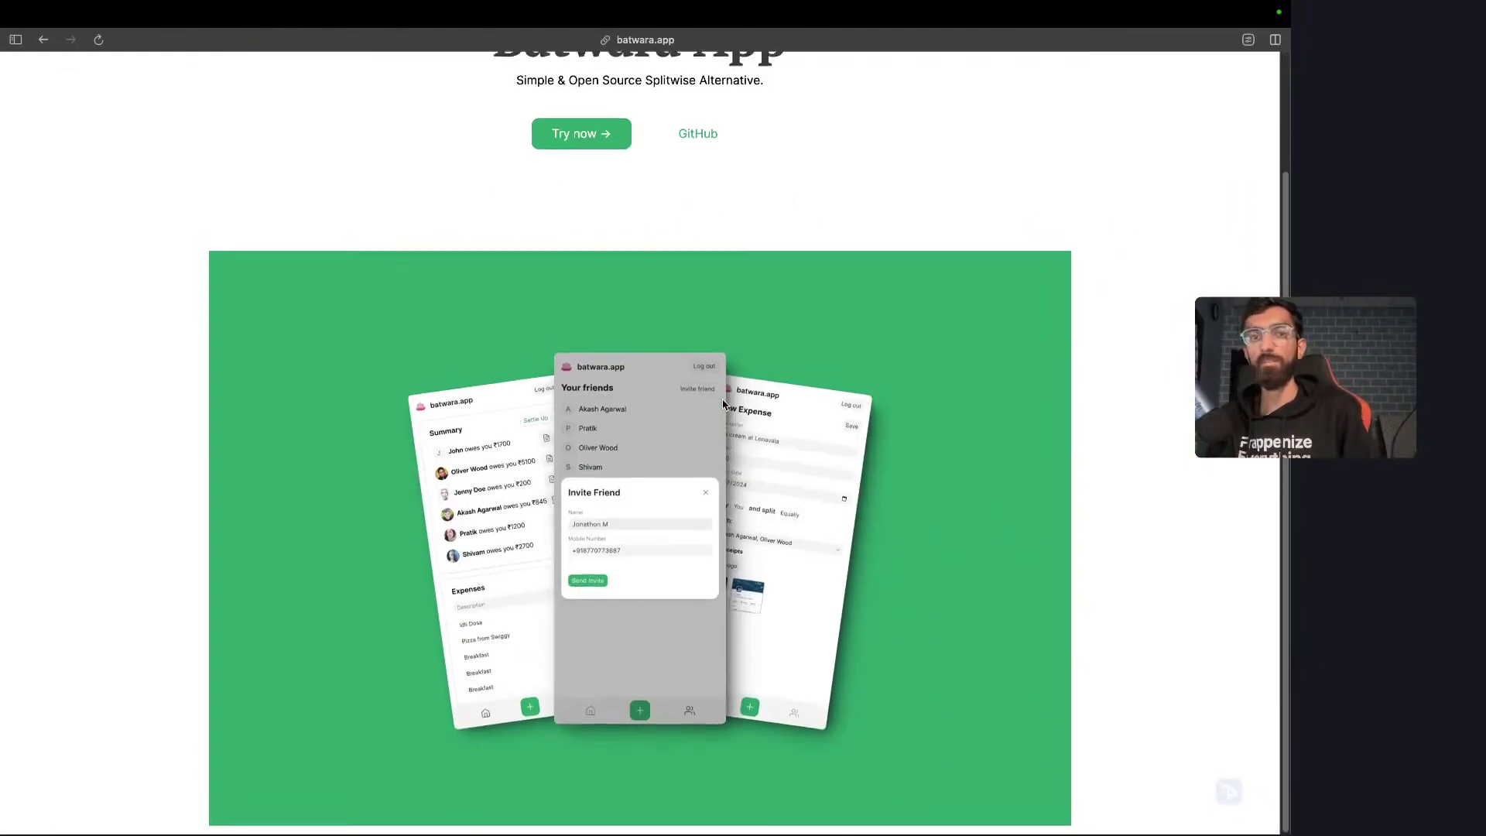
scroll(723, 404, up, 3)
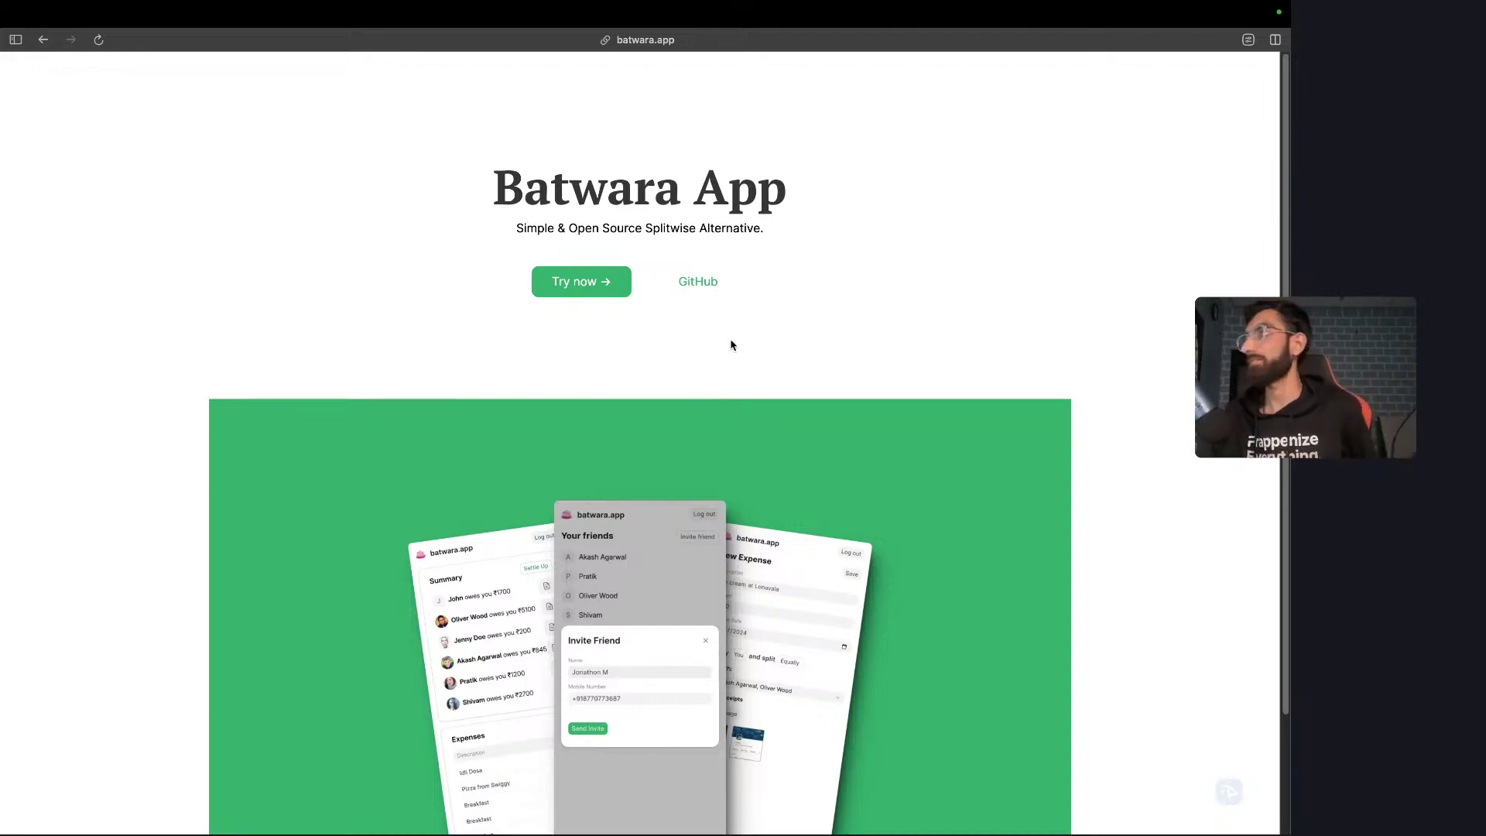
key(ctrl+Left)
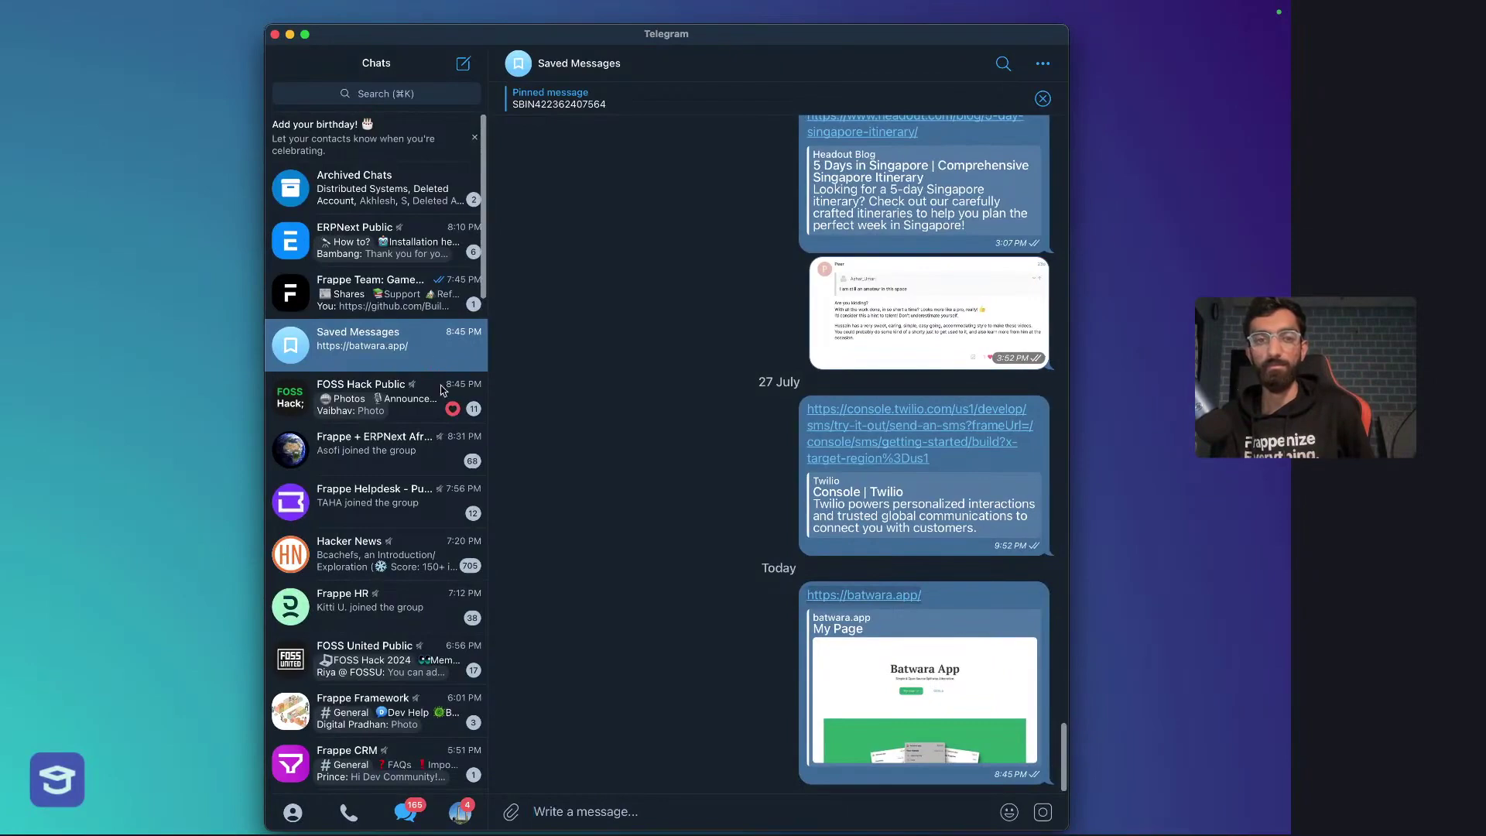
click(437, 308)
click(425, 155)
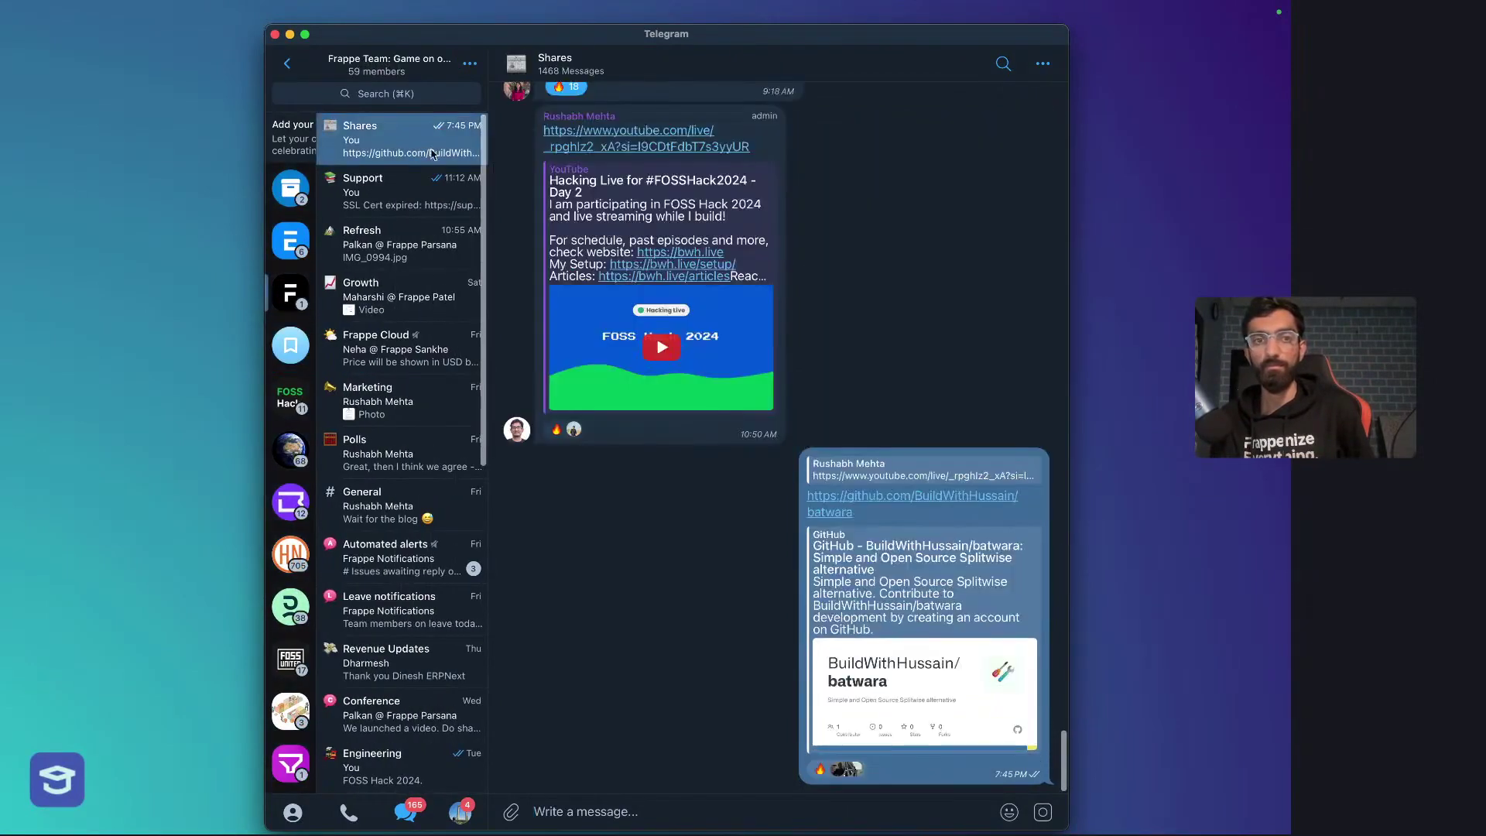
key(super+v)
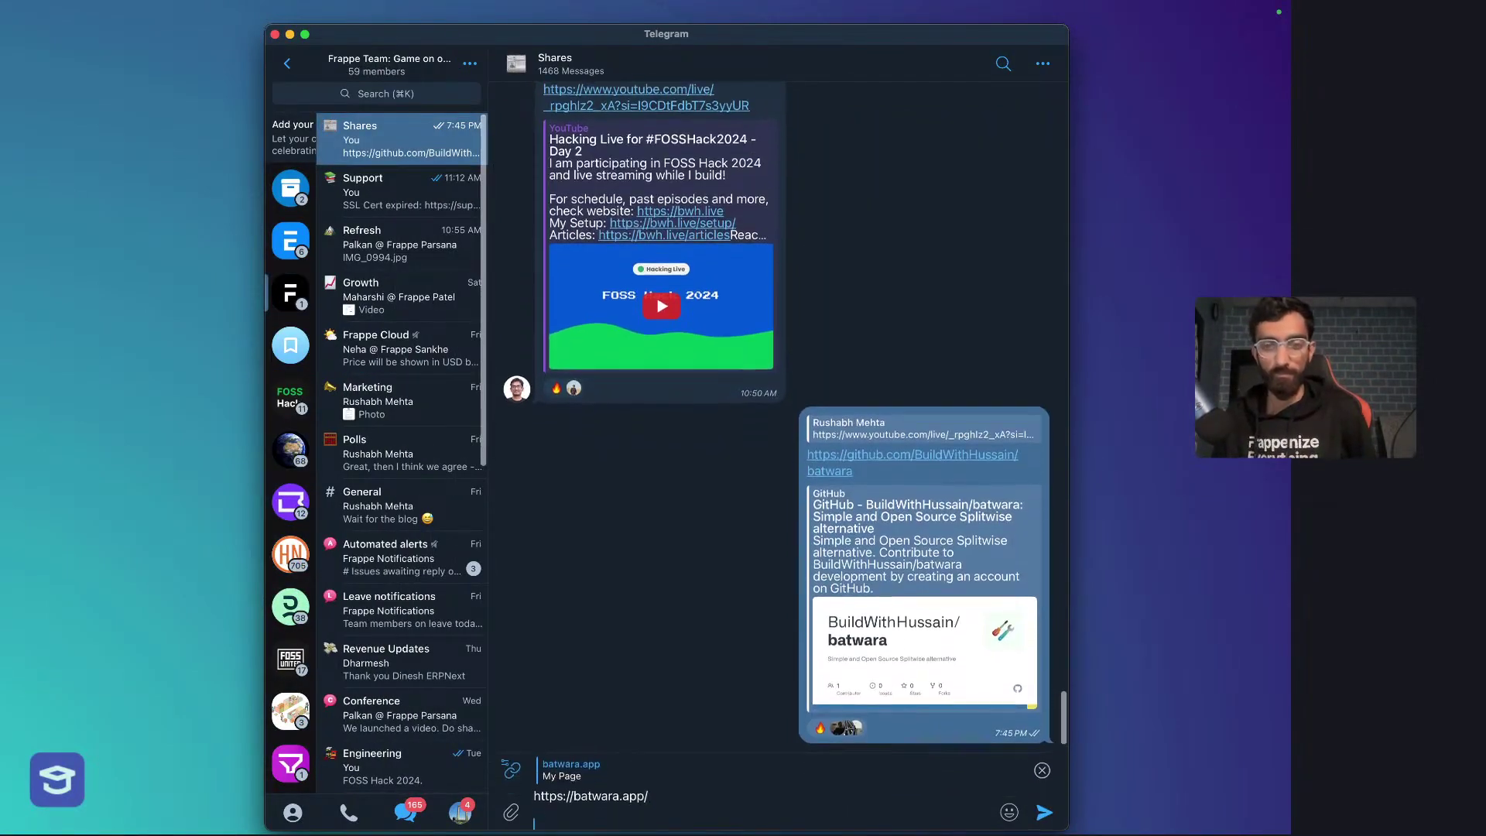
key(super+a)
key(BackSpace)
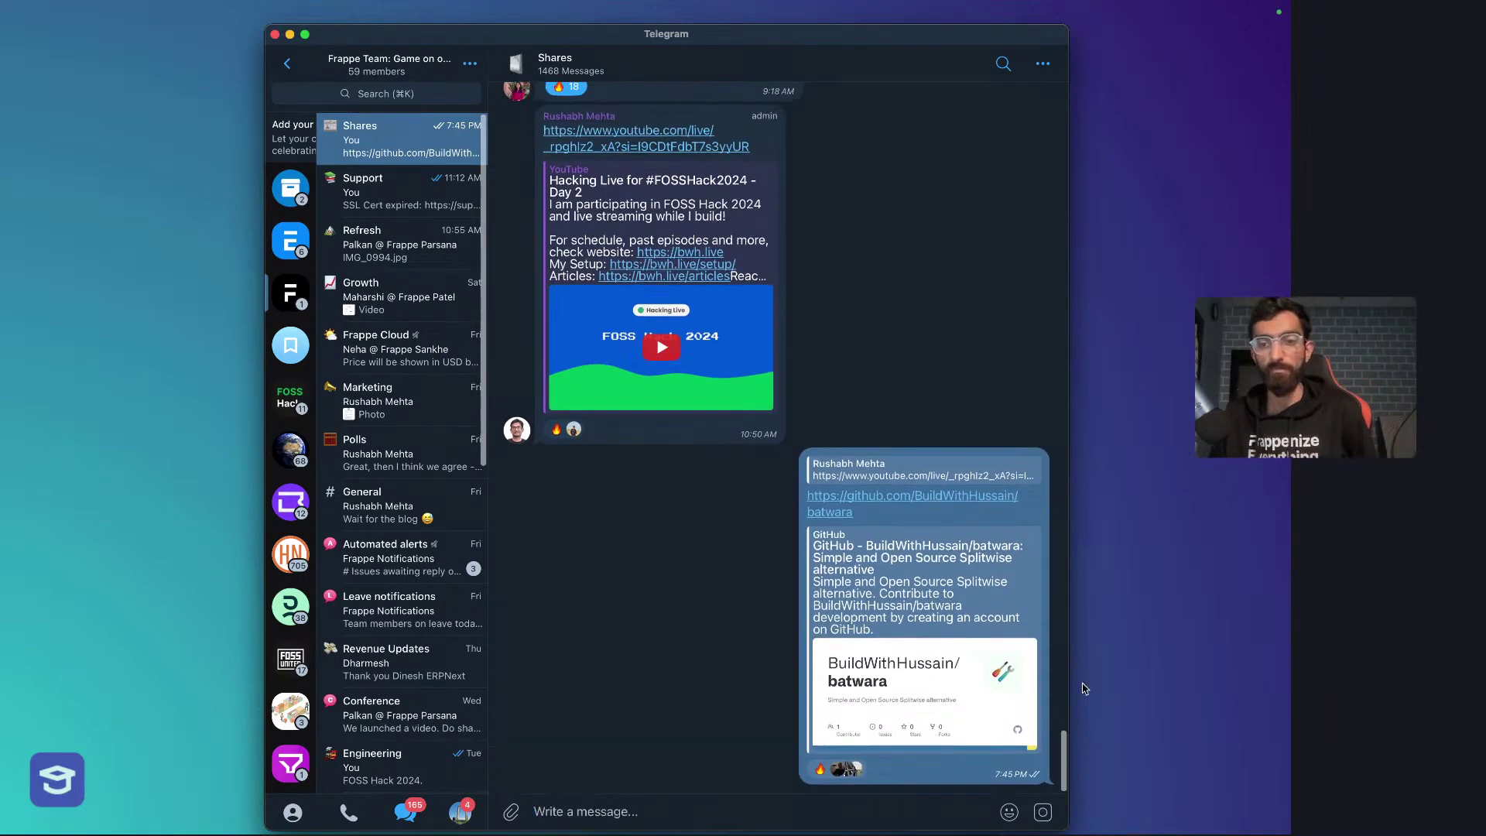
- Switch to the page in Builder, set its title to "Batwara, Simple and Open Source Splitwise Alternative", and publish it
key(super+Tab)
key(super+t)
key(Return)
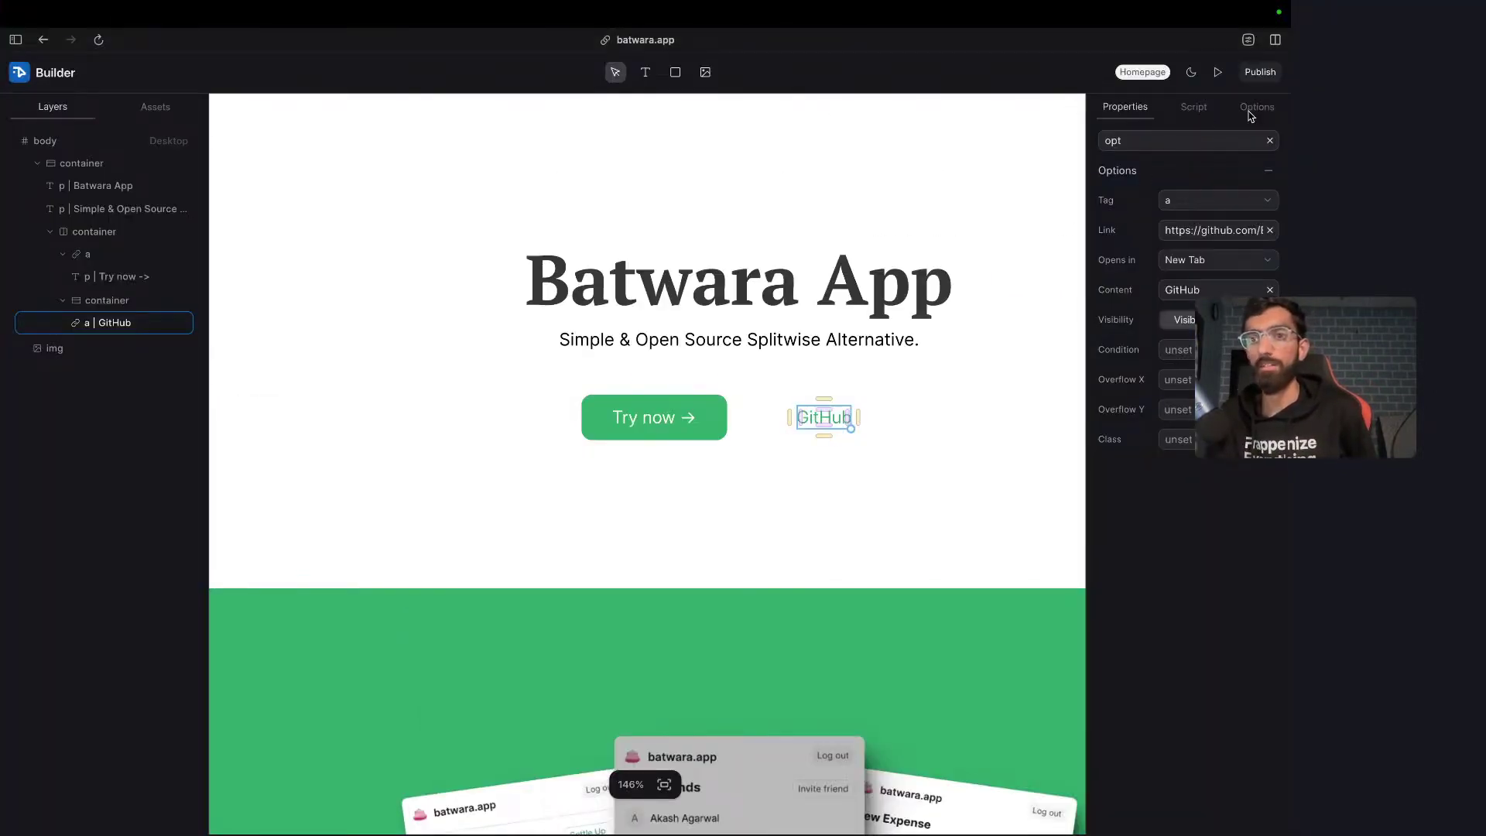
click(1251, 113)
triple_click(1199, 168)
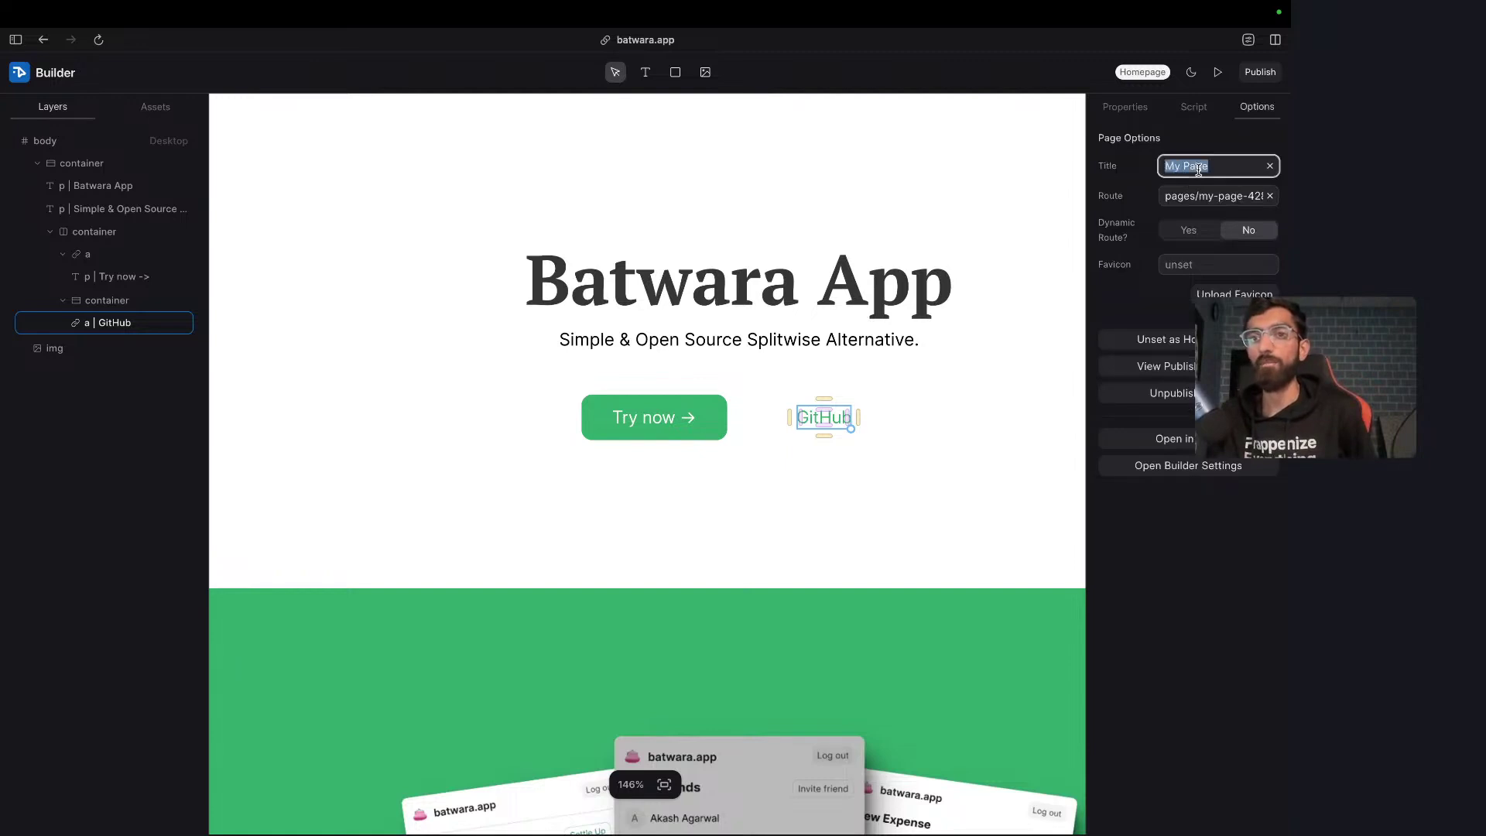
text(Batwara, S)
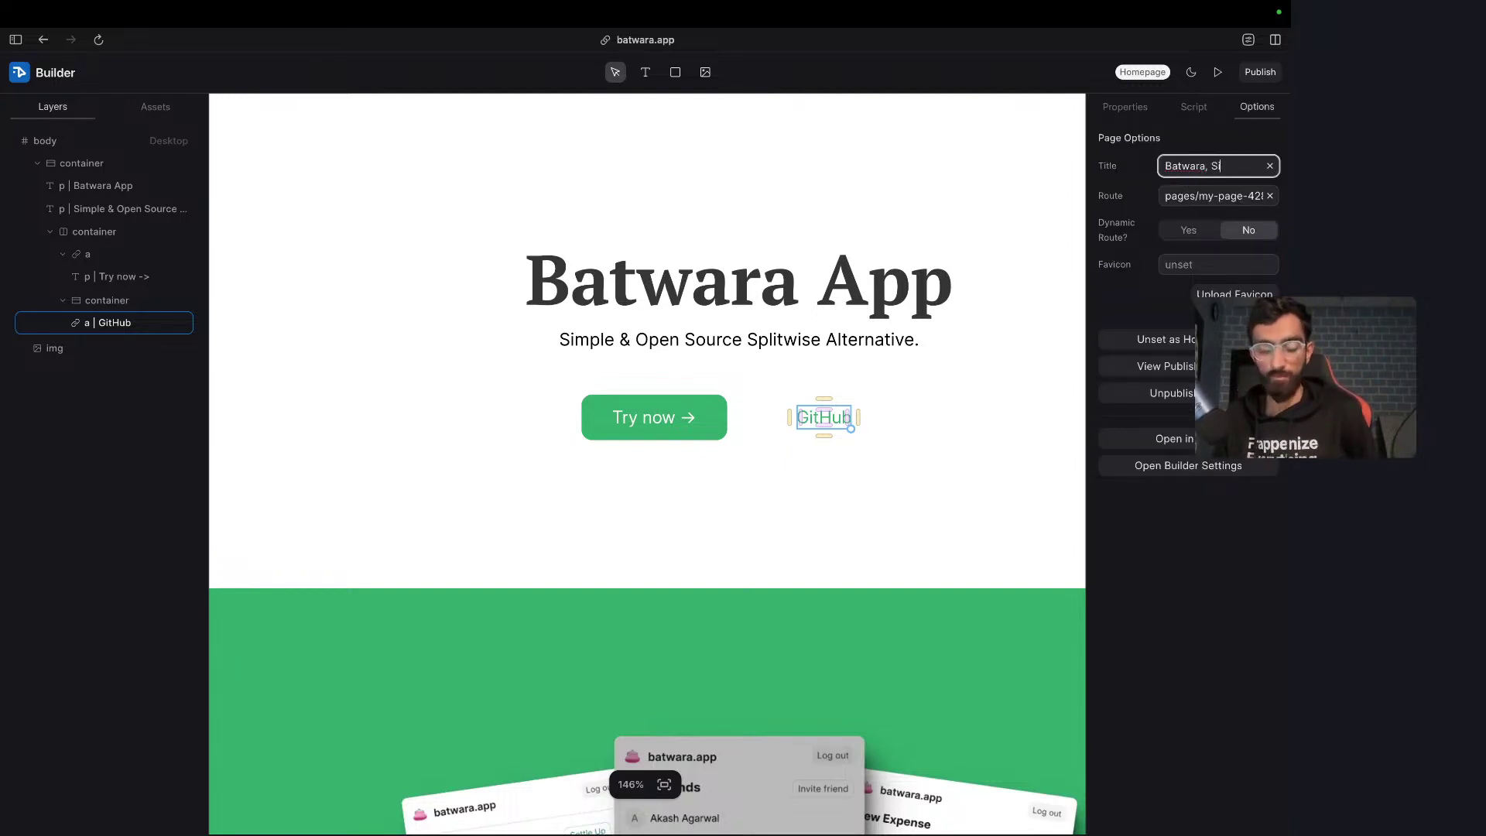
text(imple and Open)
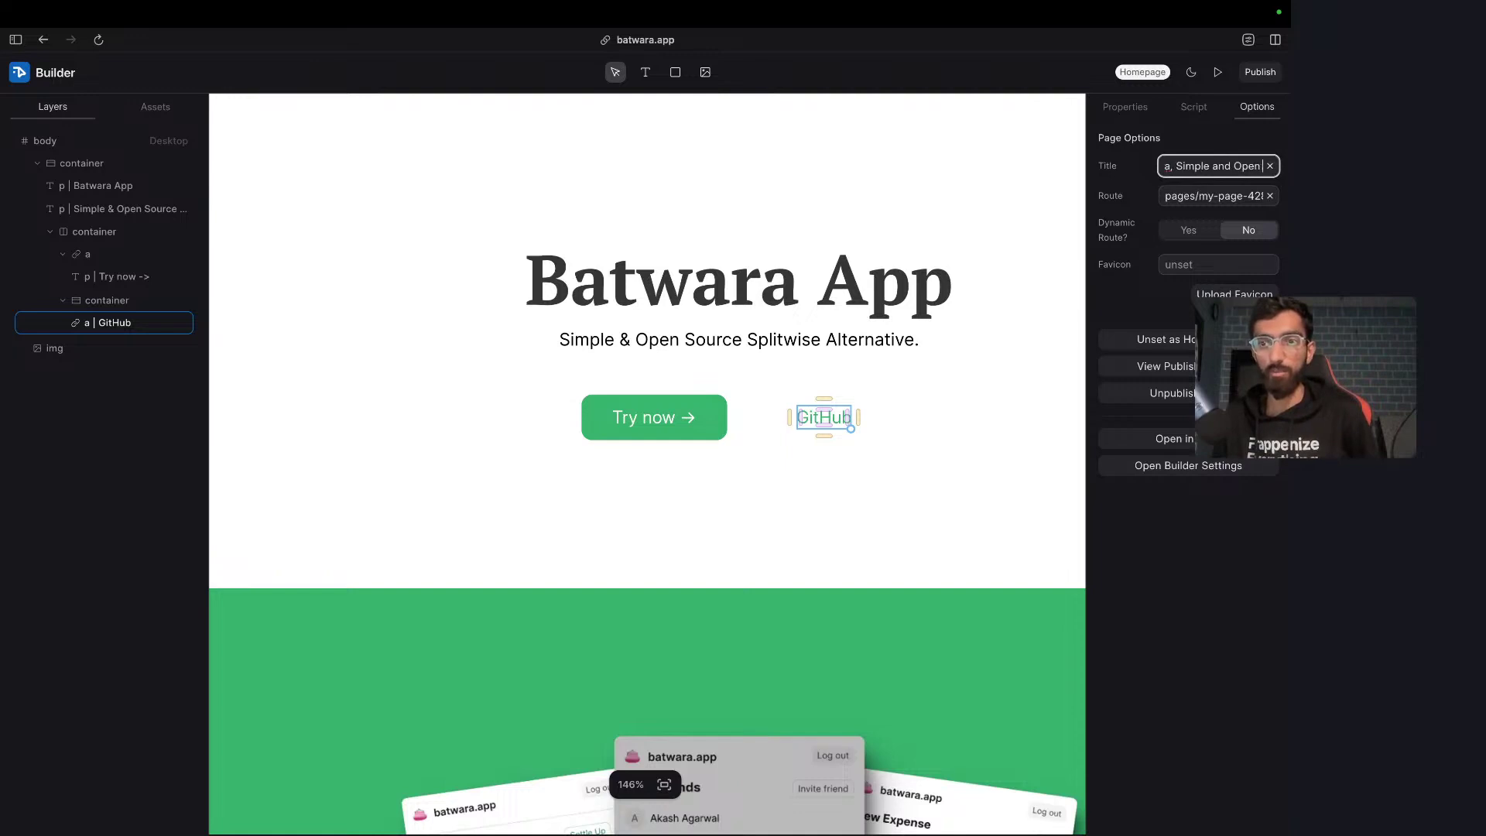
text( Source Splitwise Alternative)
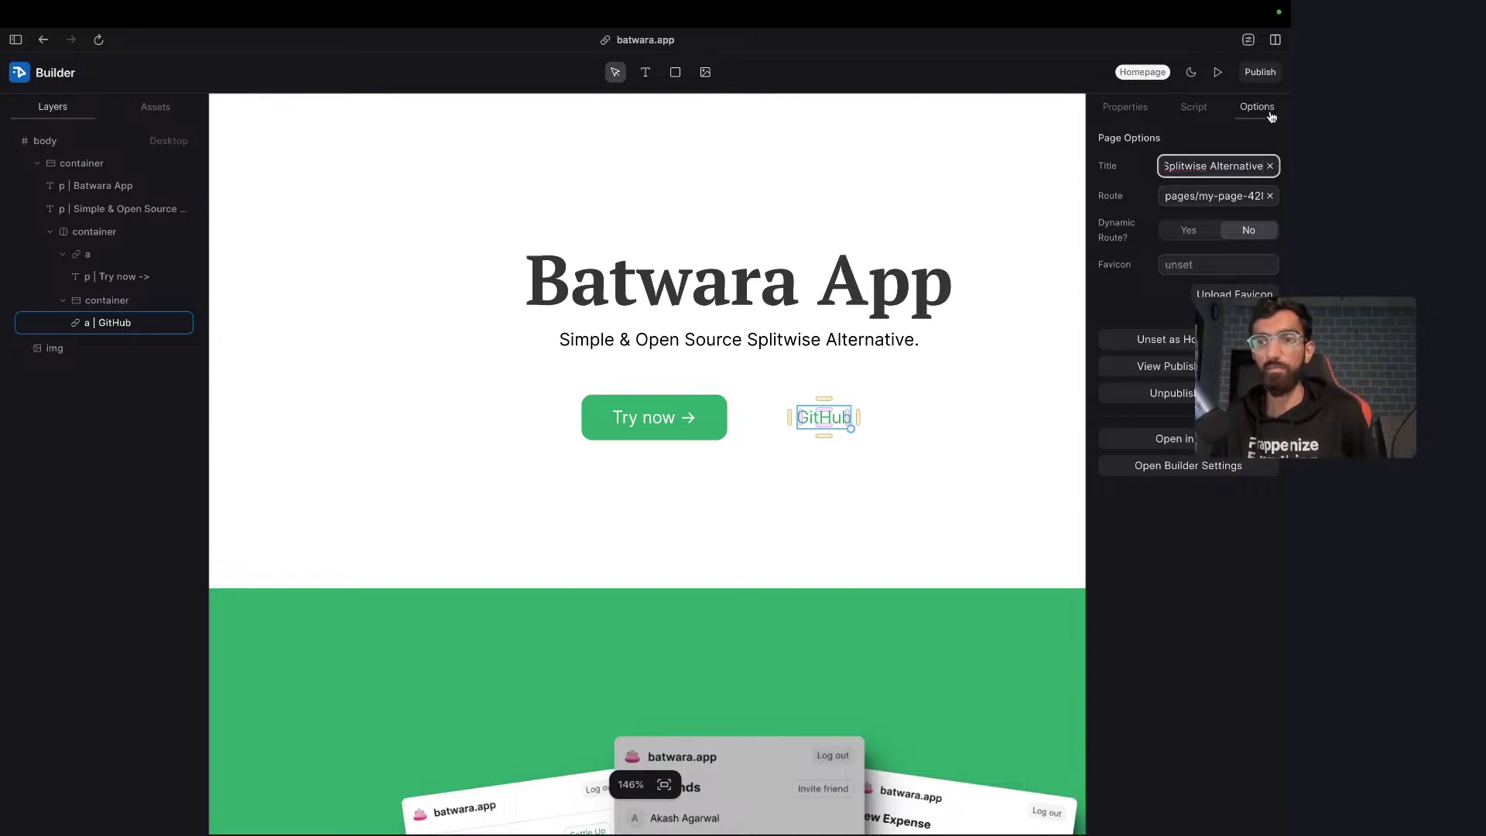
click(1260, 72)
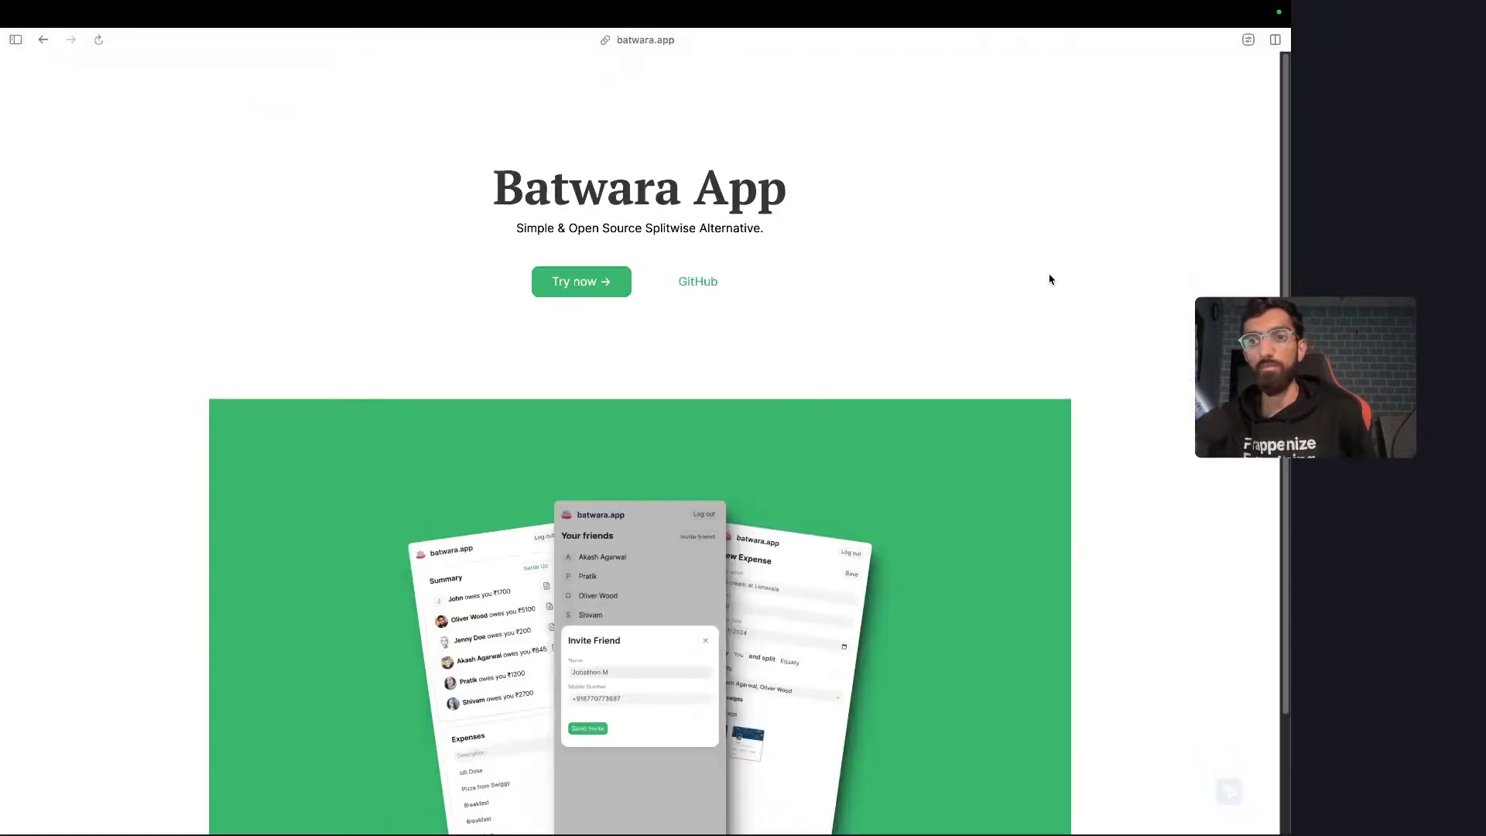
- Return to Telegram, leave the Frappe Team topics, and open the Saved Messages chat
key(ctrl+Left)
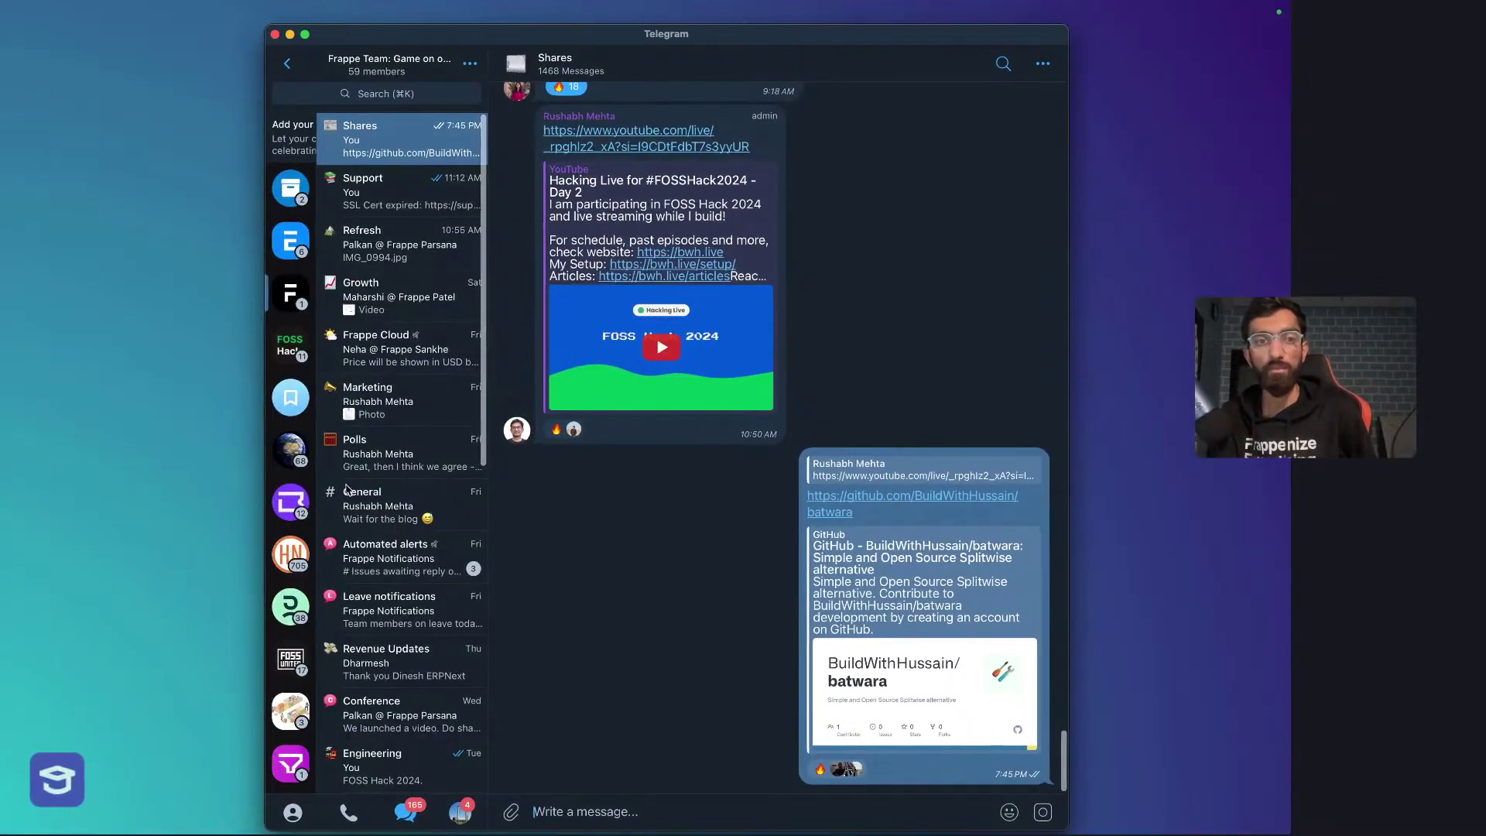
key(Escape)
click(394, 393)
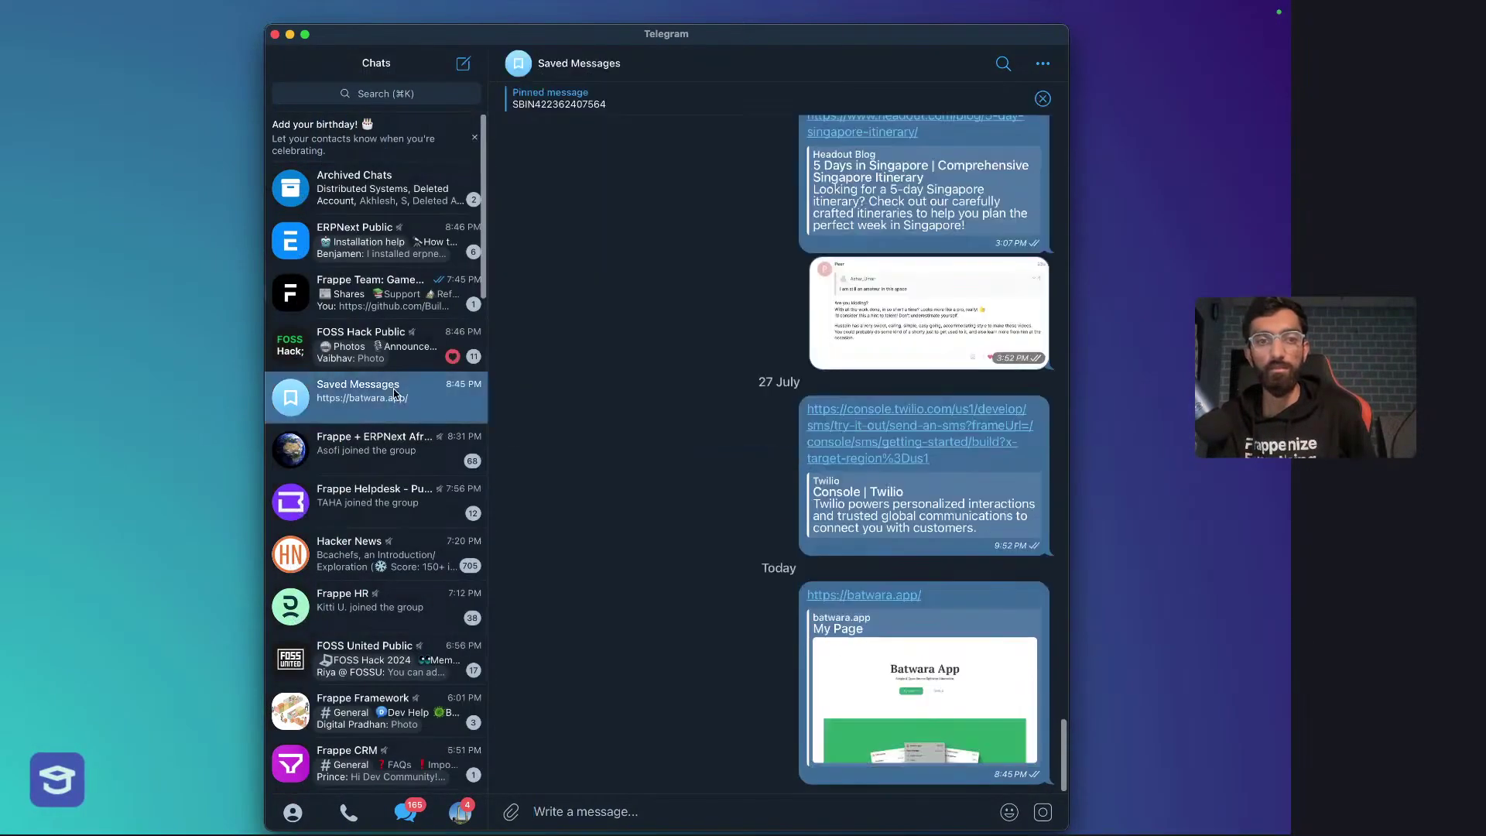
- Search Telegram for the link preview bot using "link", "tele" and "pre", and close the search
click(332, 99)
text(link)
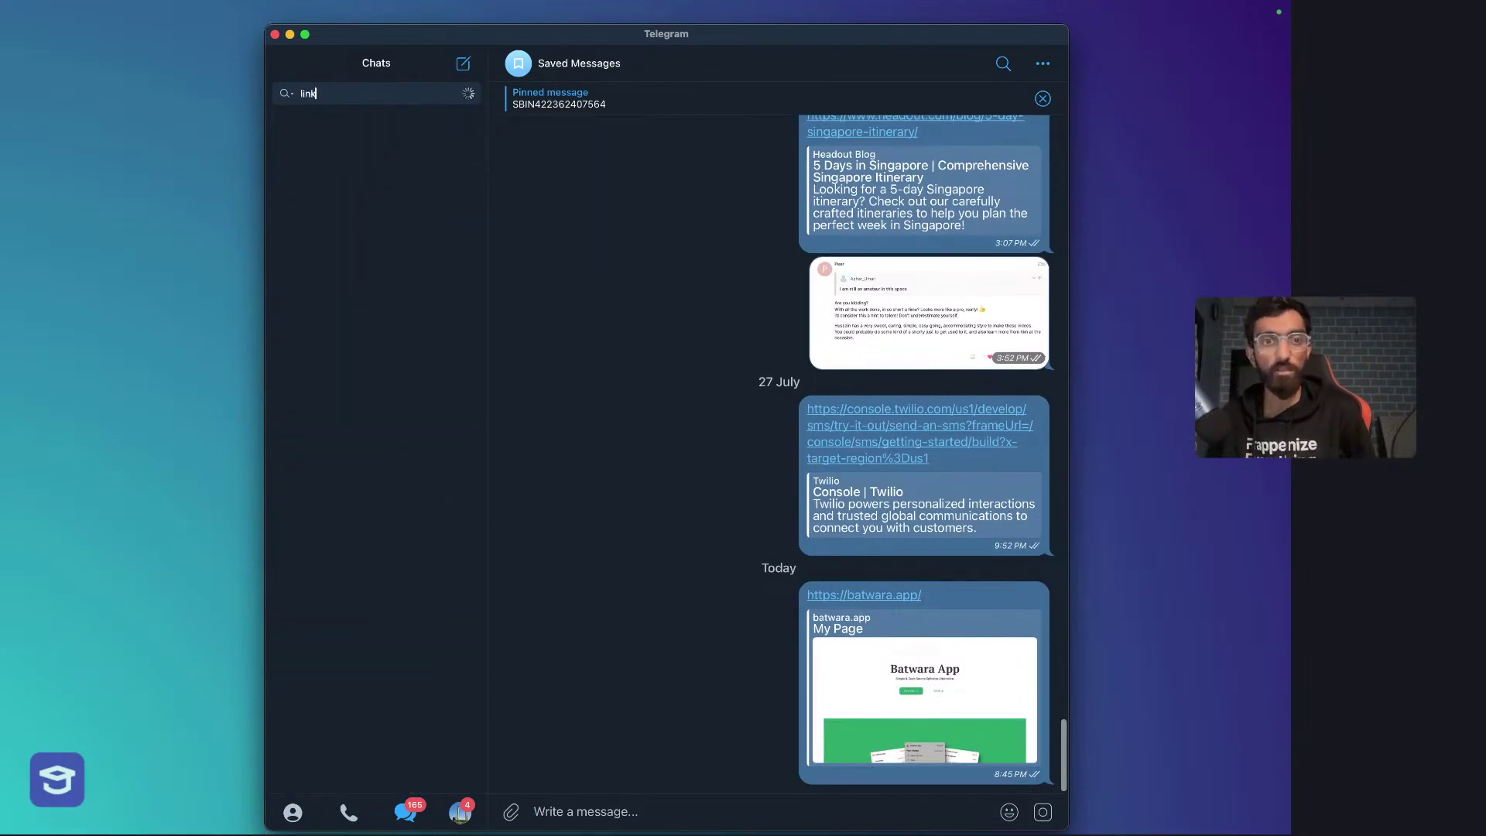
key(BackSpace)
key(BackSpace)
key(BackSpace)
key(BackSpace)
text(tele)
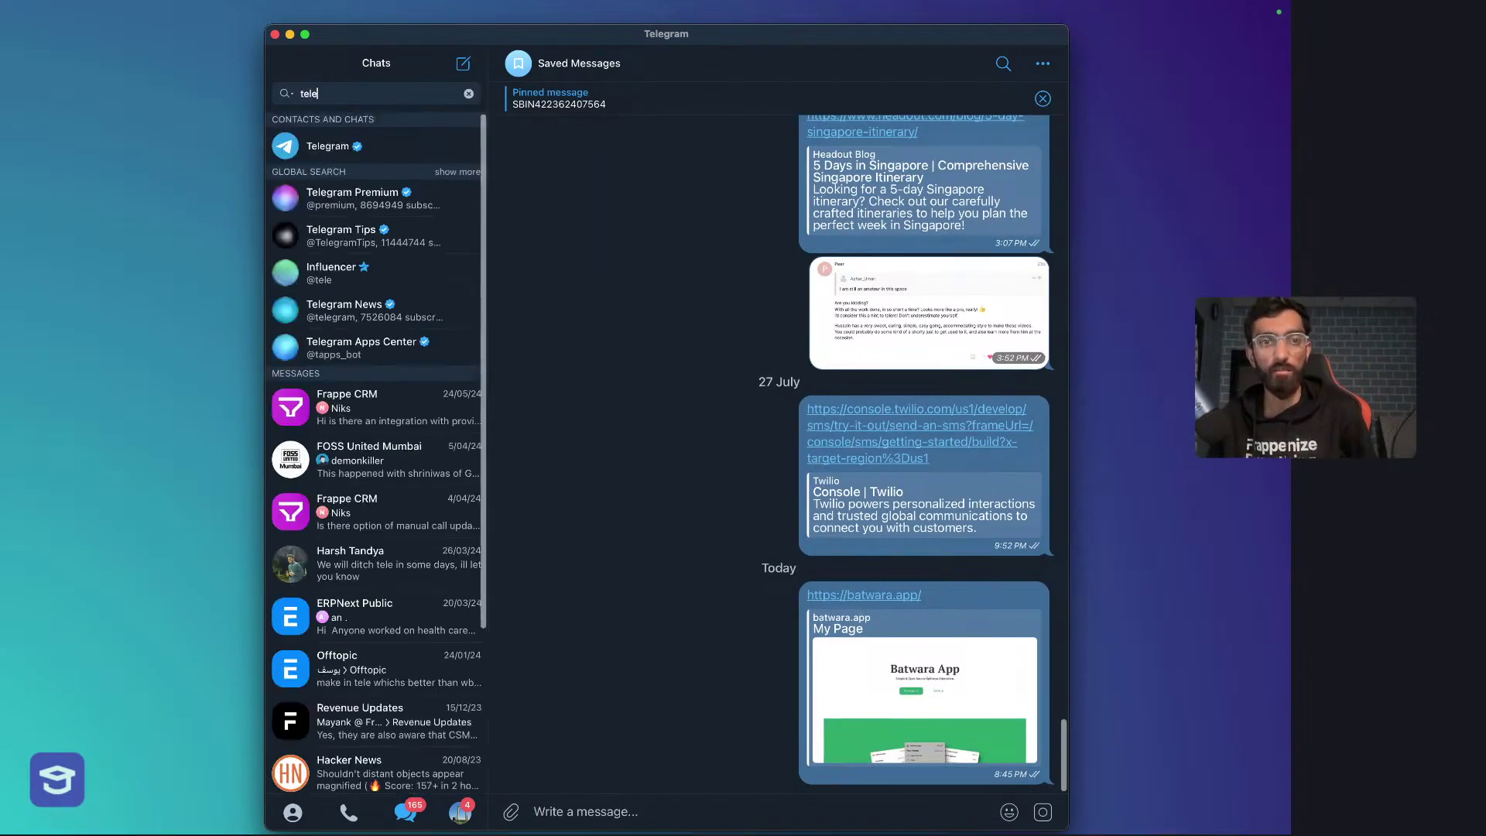
key(BackSpace)
key(BackSpace)
key(BackSpace)
key(BackSpace)
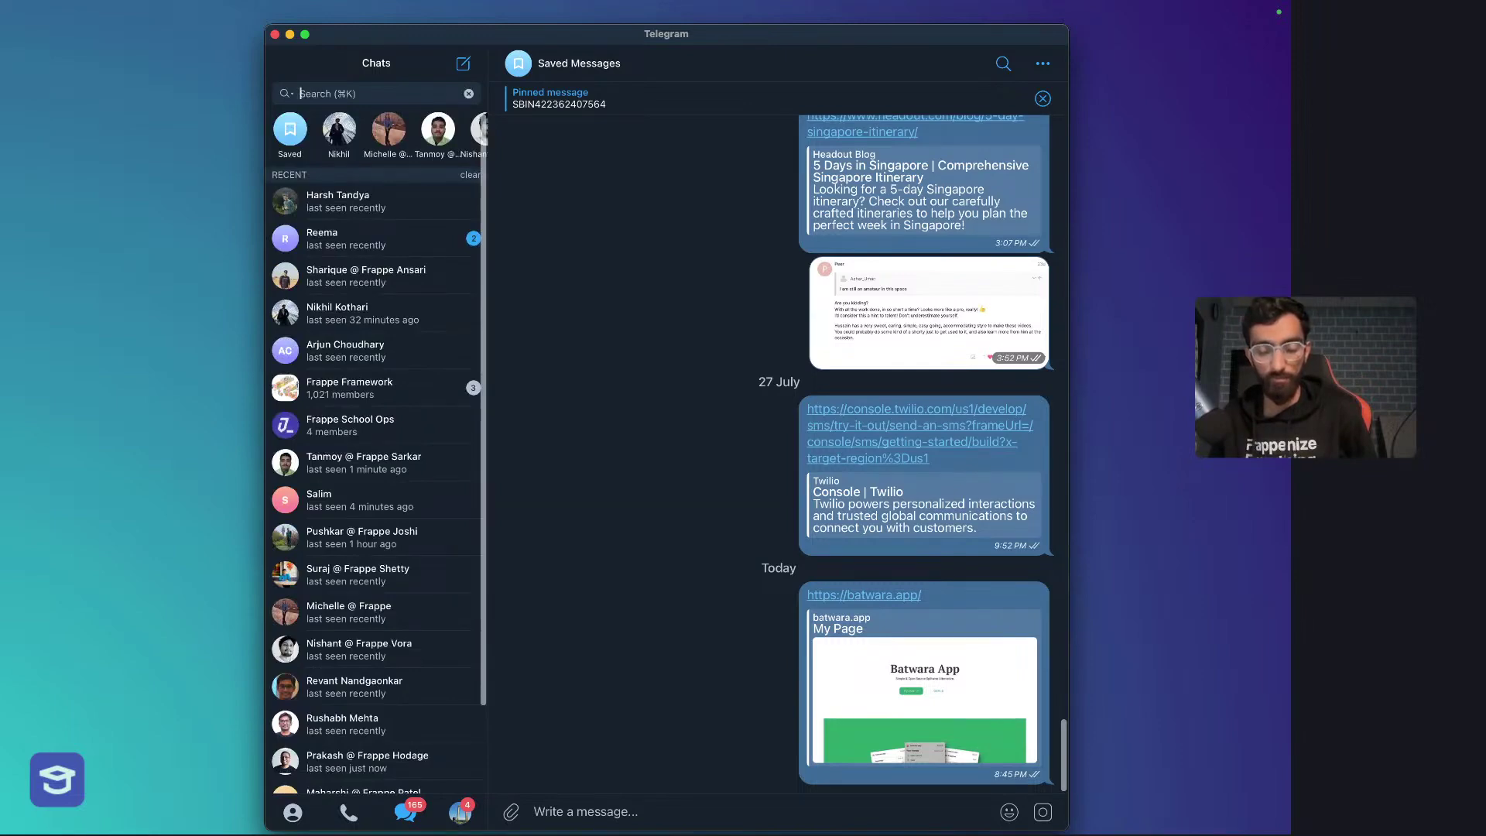
text(pre)
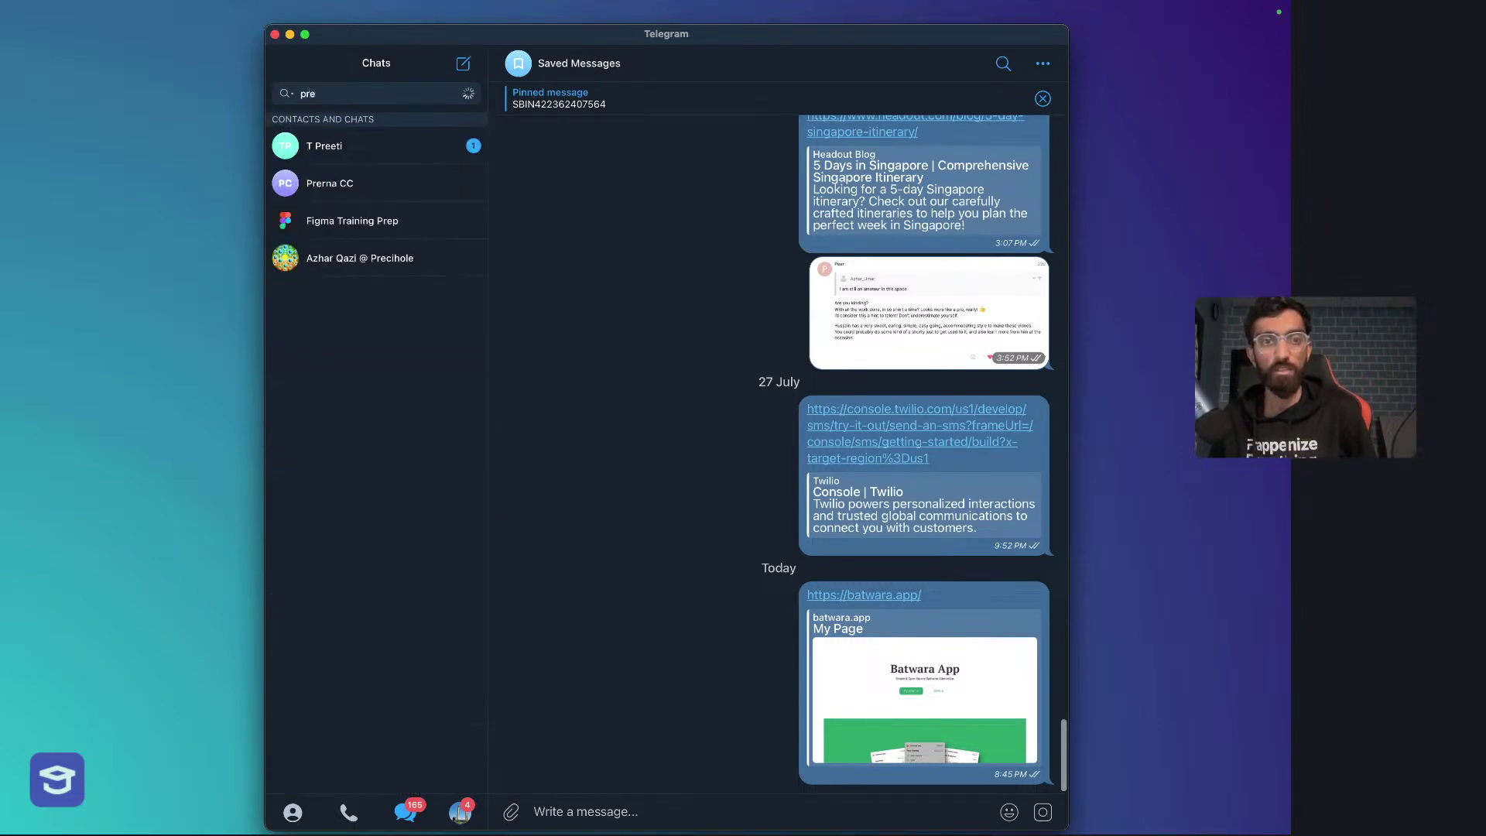
key(BackSpace)
key(BackSpace)
key(BackSpace)
key(Escape)
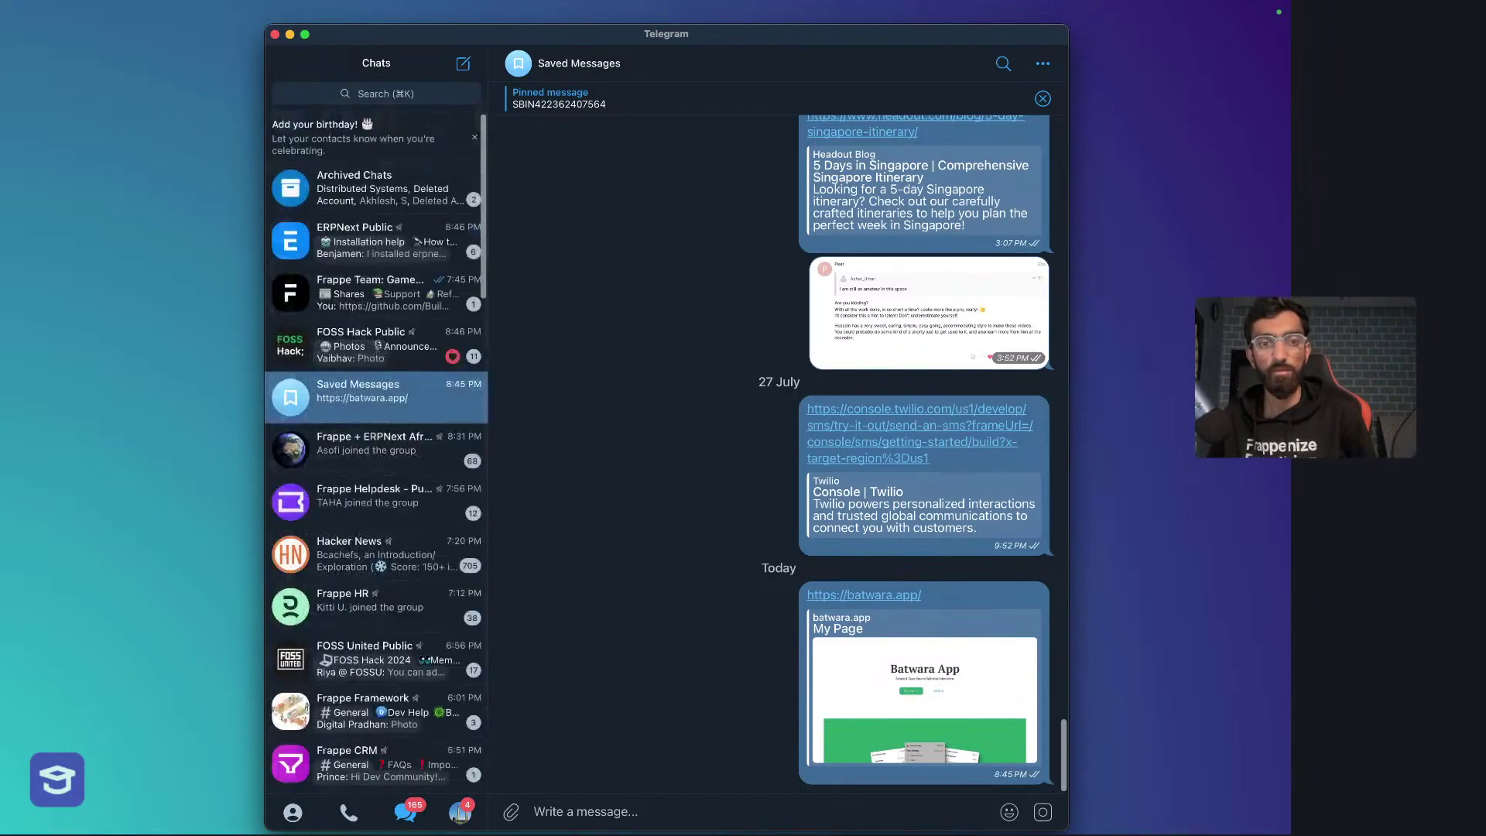
scroll(382, 375, down, 15)
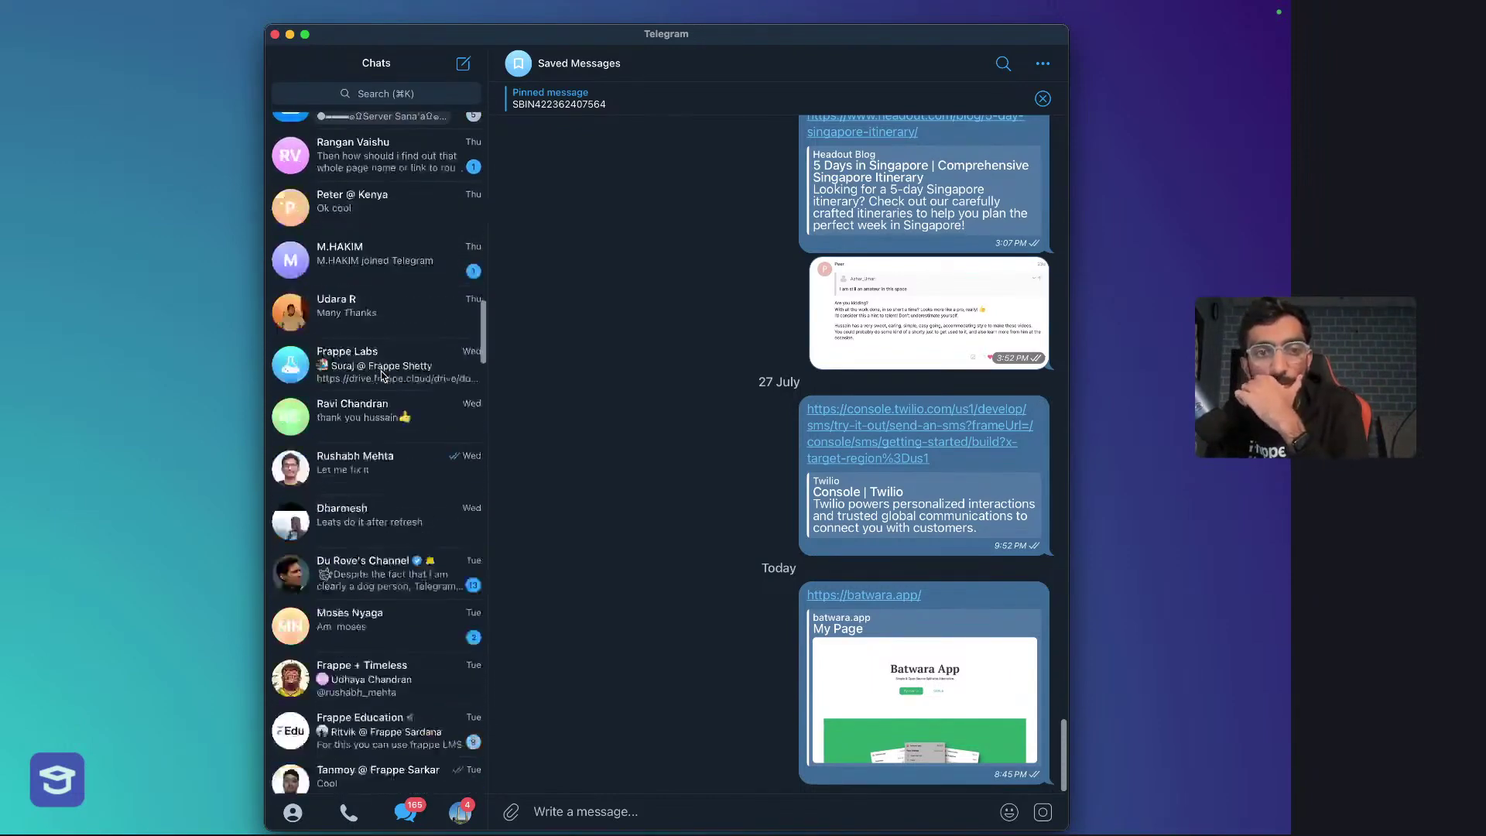
scroll(382, 375, down, 15)
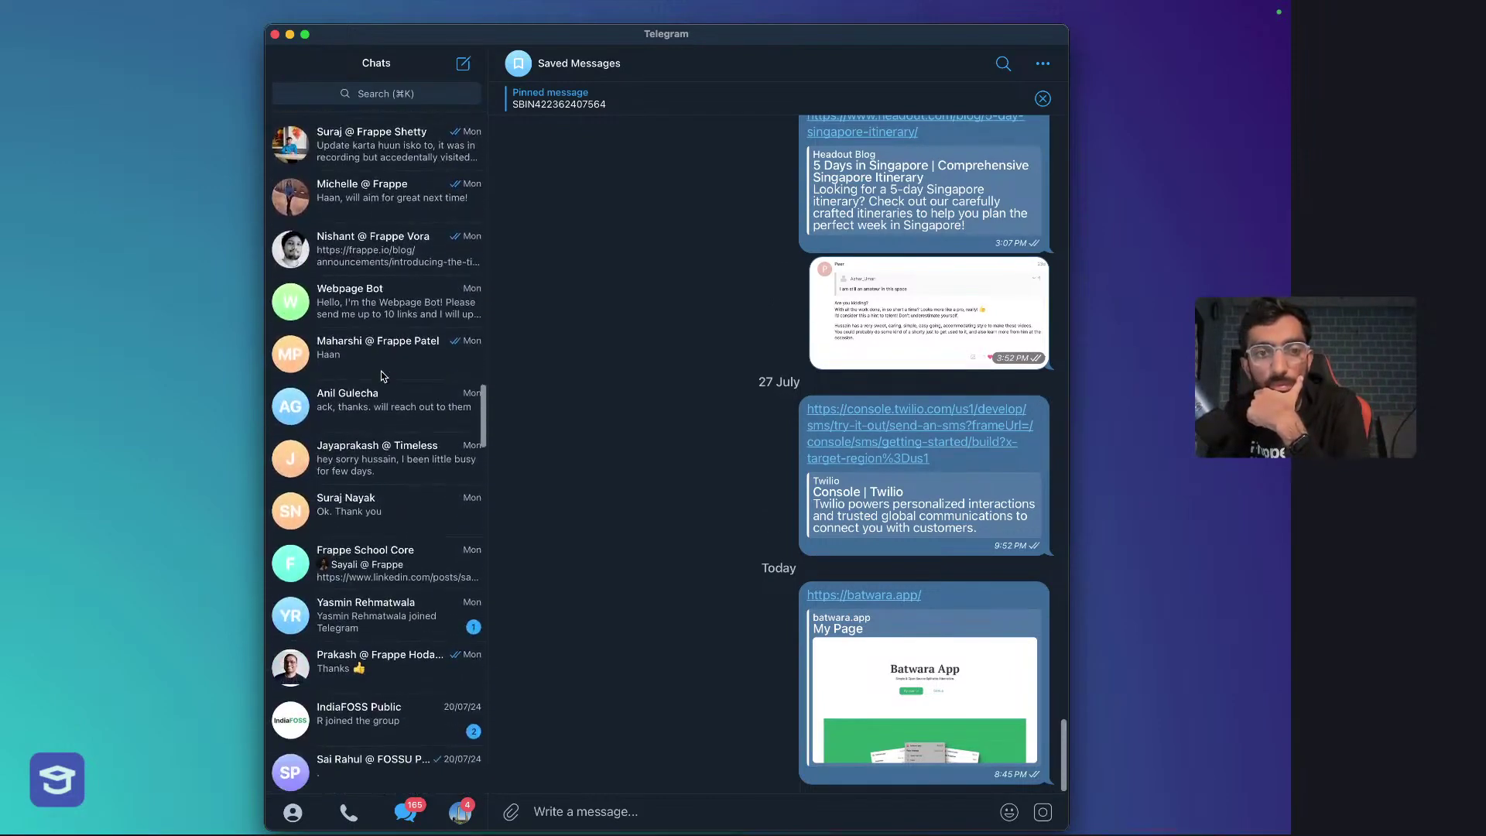
scroll(391, 349, up, 1)
click(409, 310)
scroll(798, 476, up, 5)
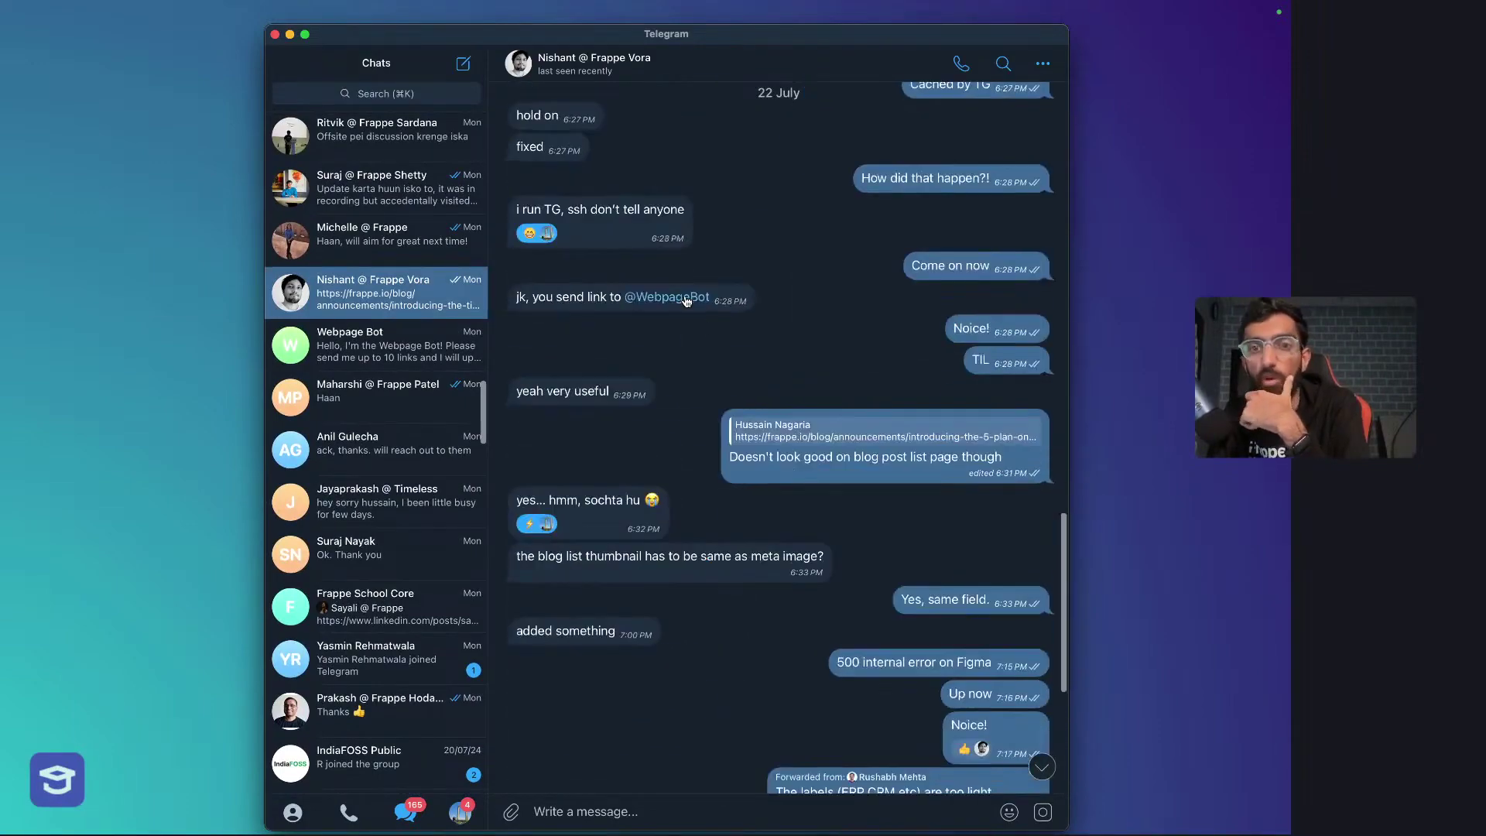
click(686, 299)
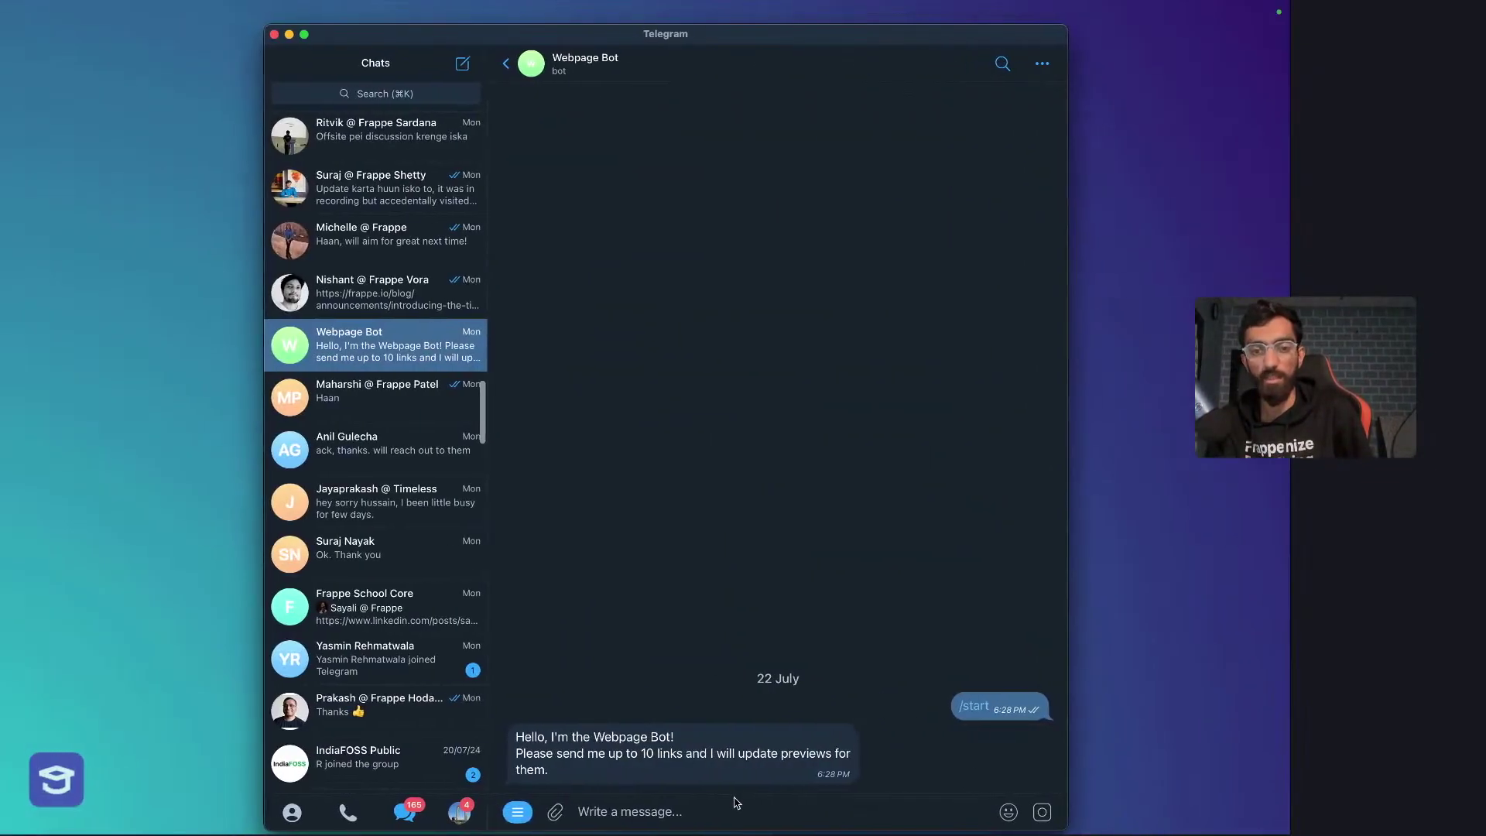
text(https://batwara.app/pages/my-page-428b)
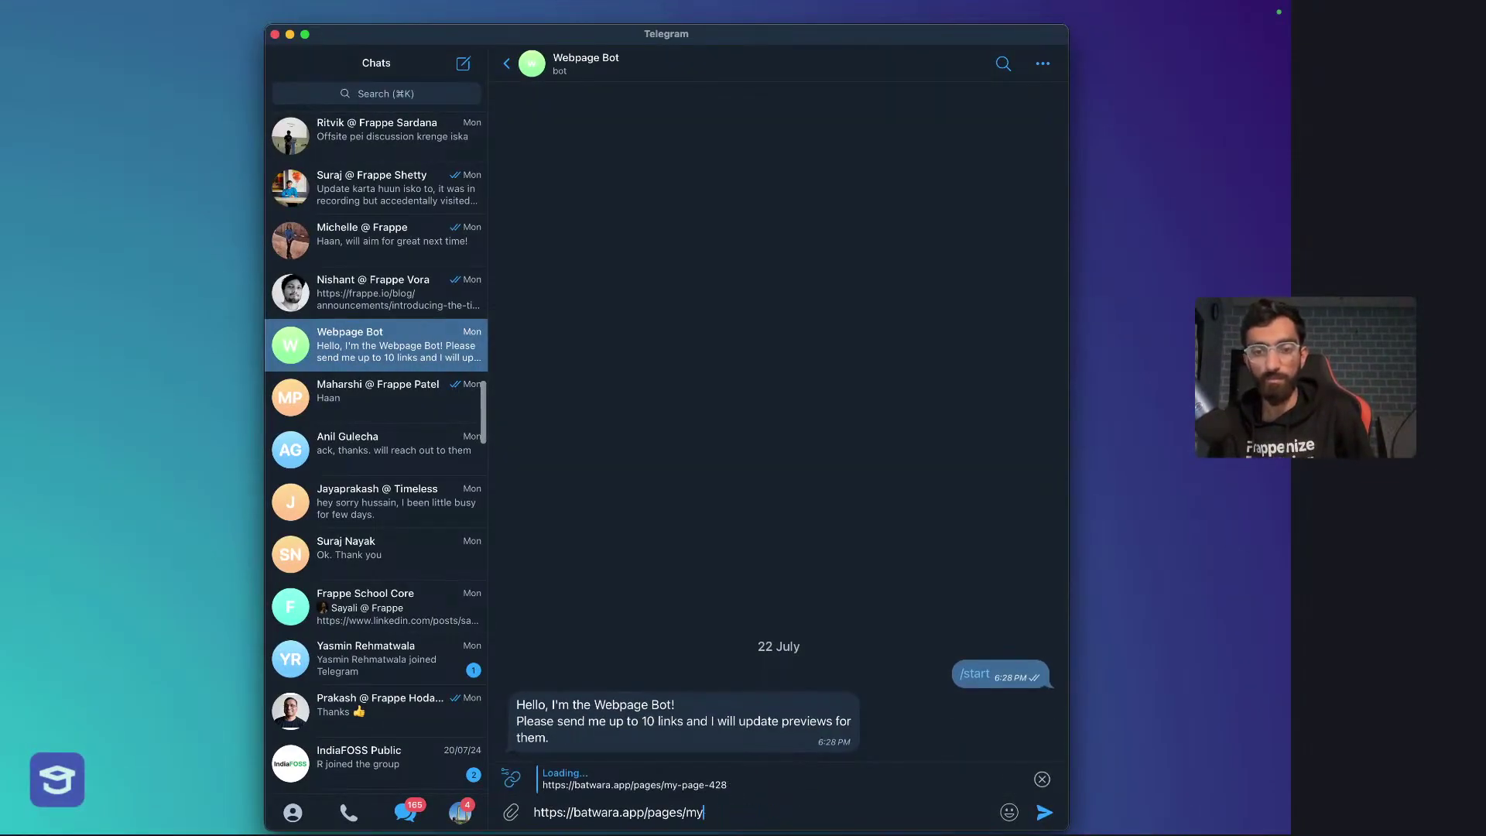
key(BackSpace)
key(BackSpace)
key(BackSpace)
key(Return)
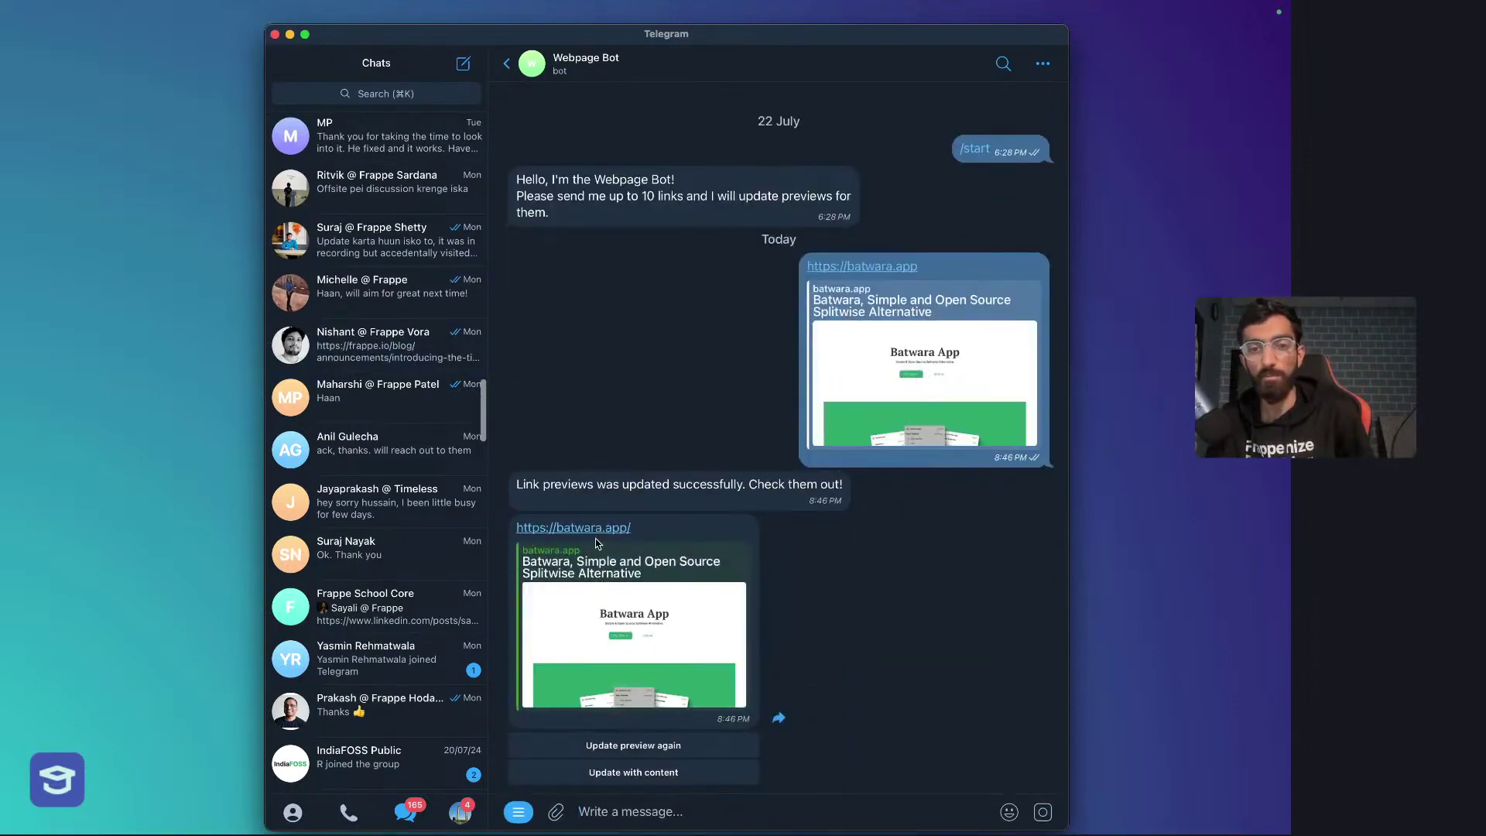
drag(649, 529, 510, 530)
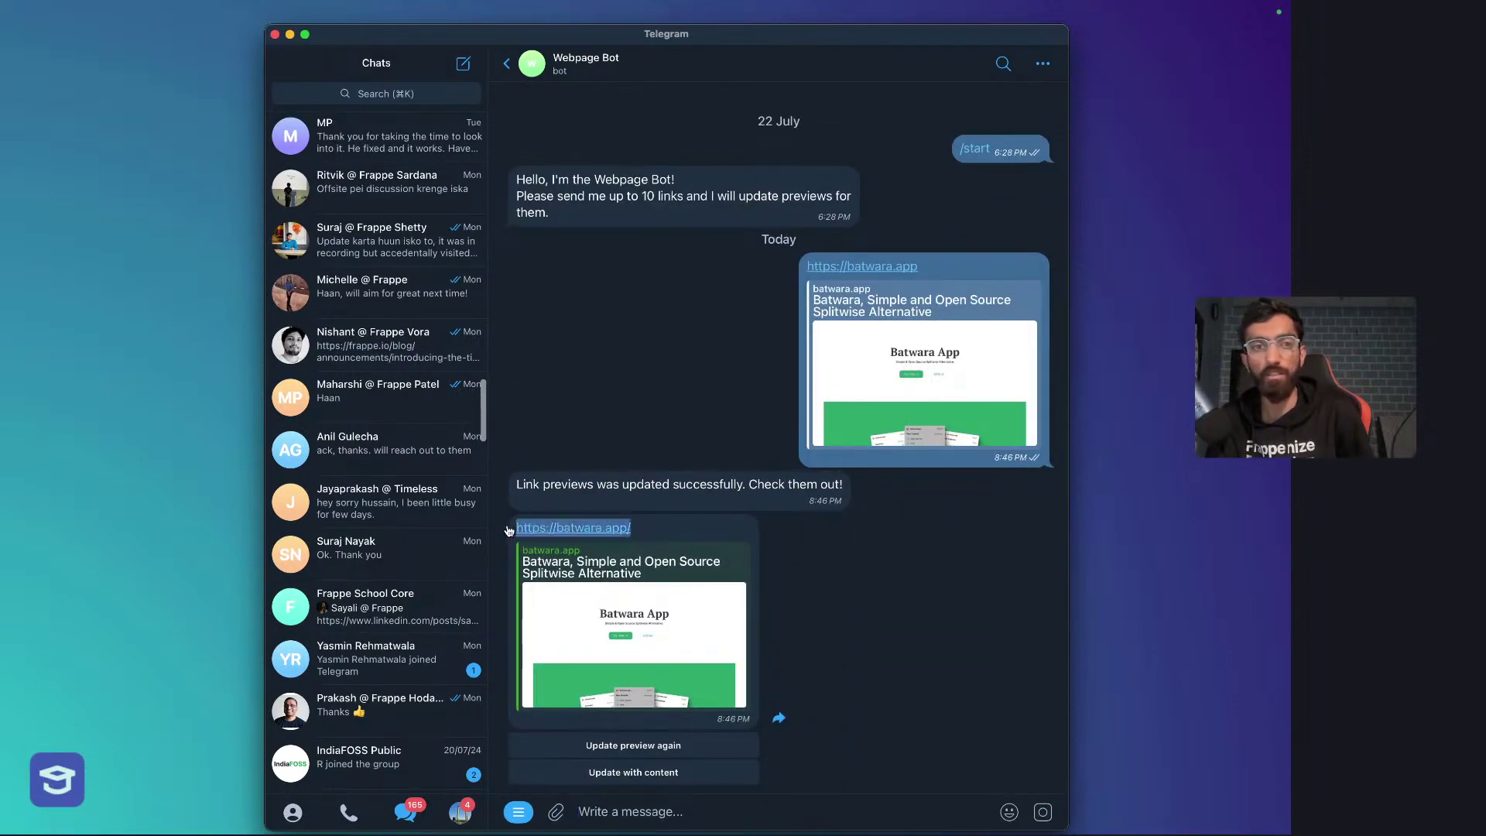
scroll(391, 464, up, 15)
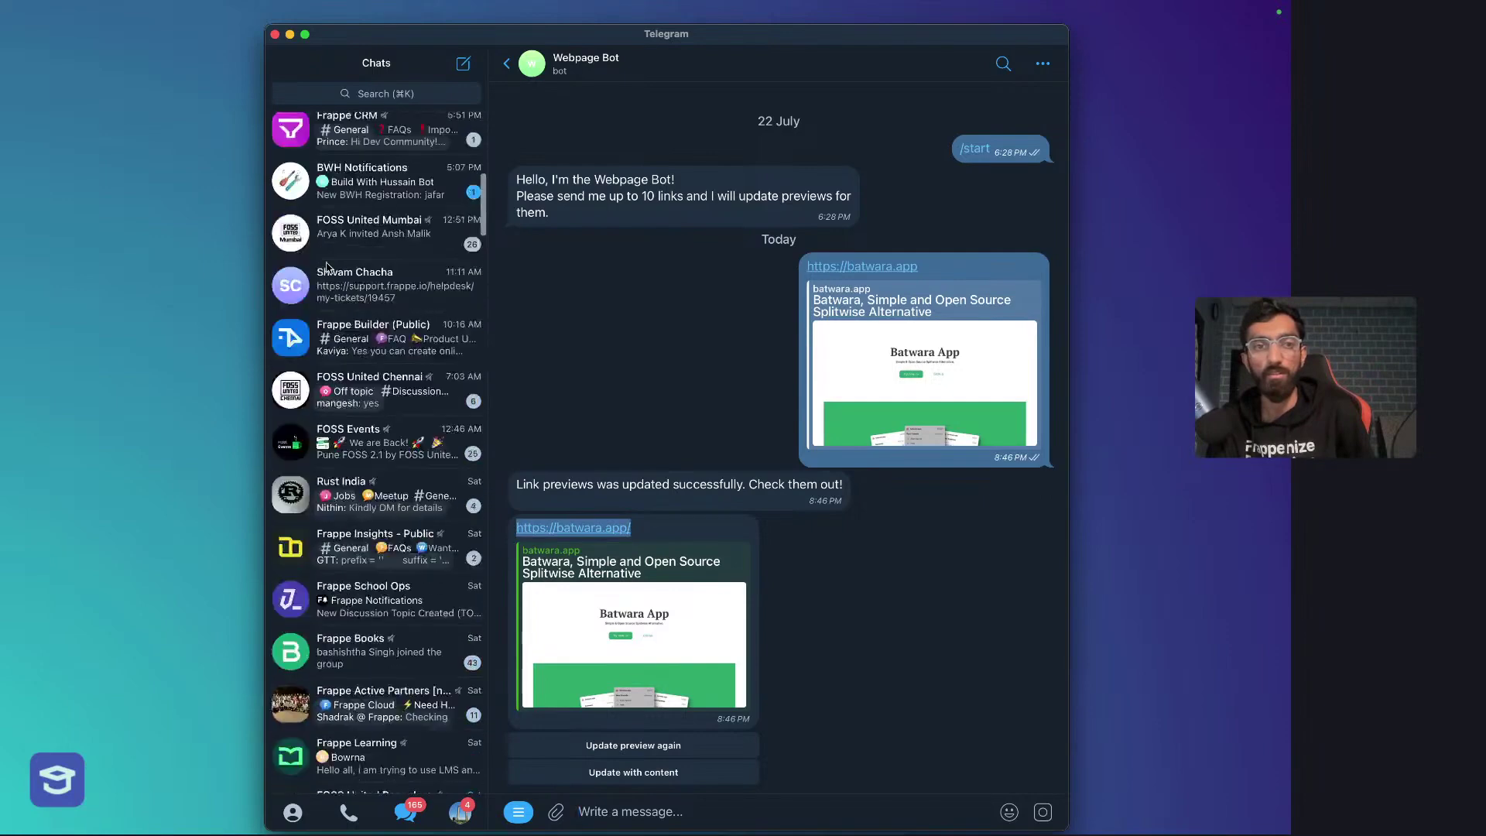
click(308, 283)
key(ctrl+Right)
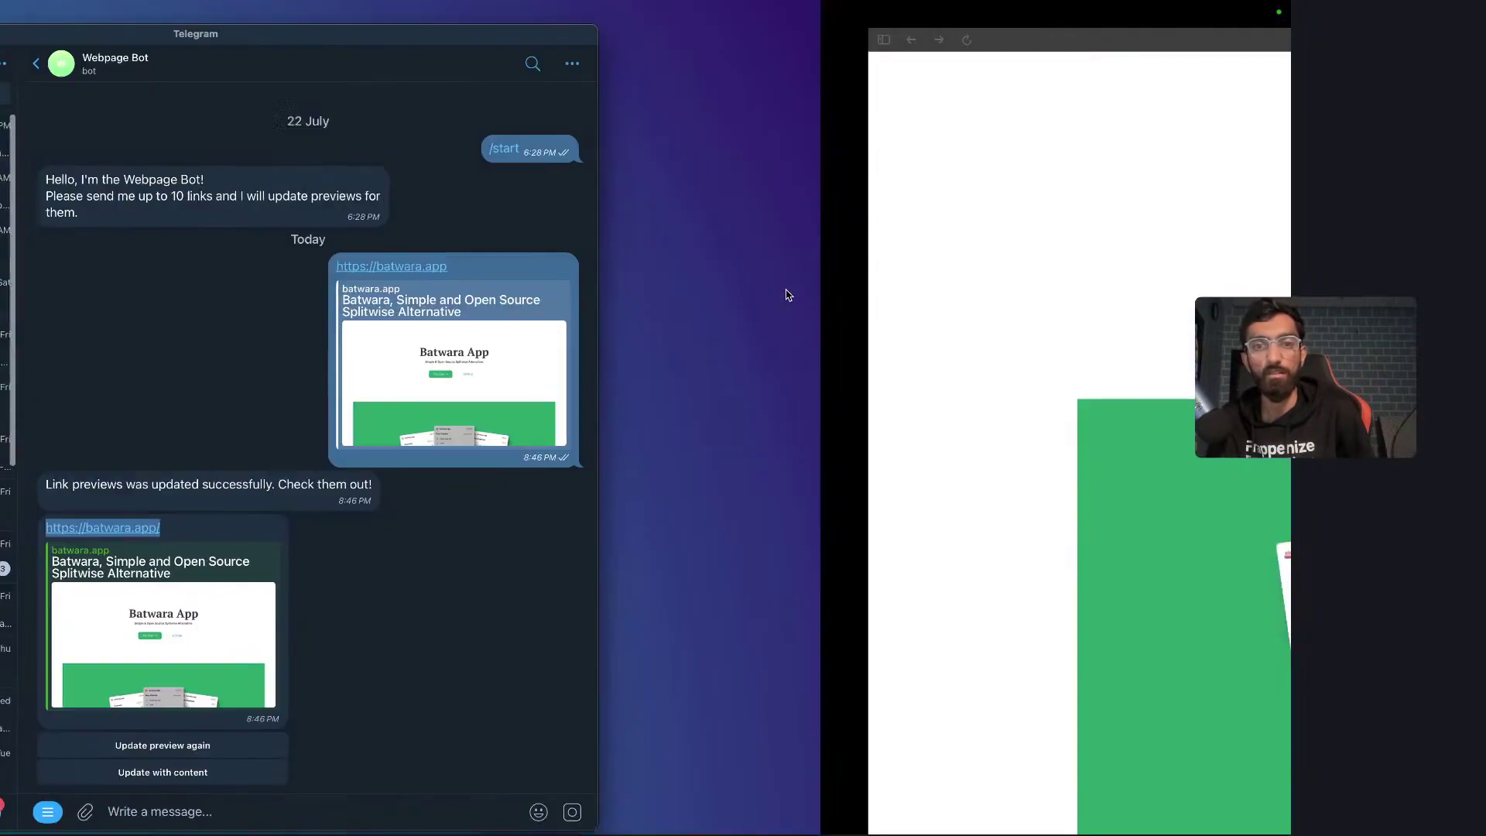